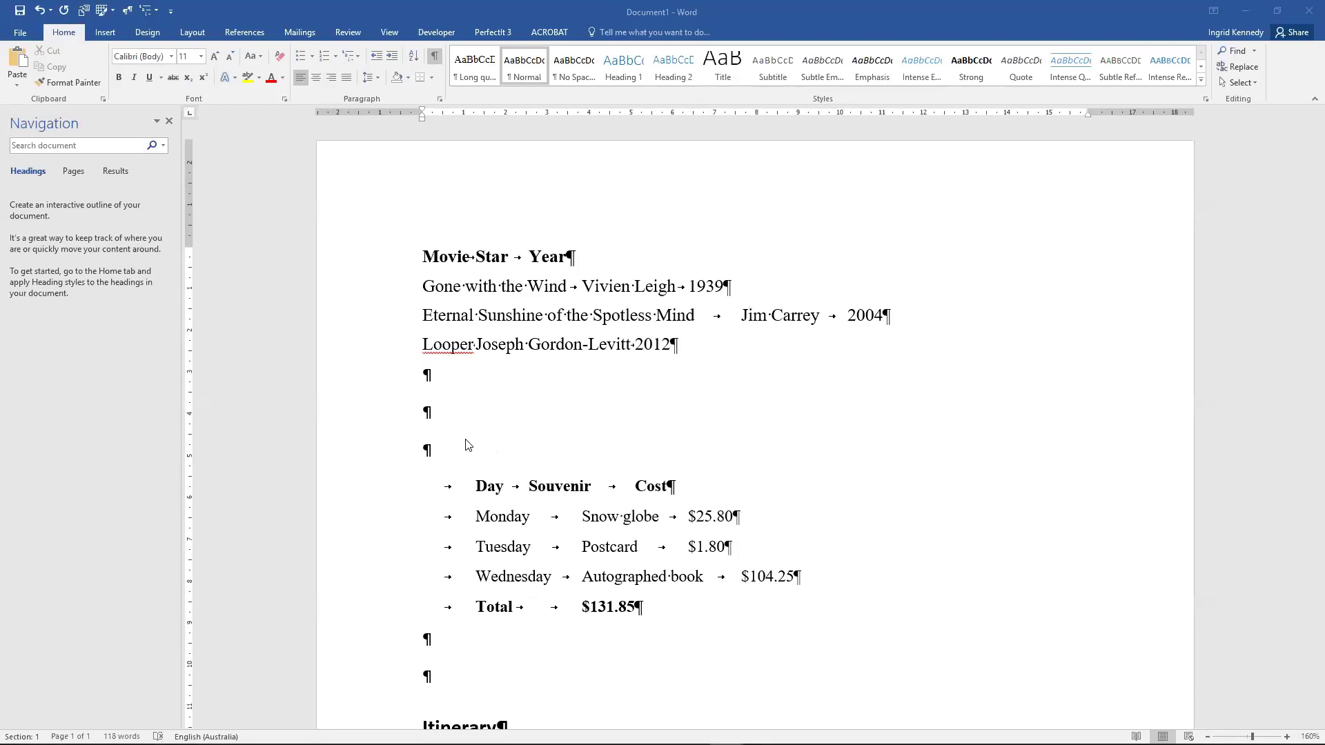
Align the movie list's columns with a left tab stop at about 6.75 cm for Star and a right tab stop at about 14 cm for Year
click(429, 260)
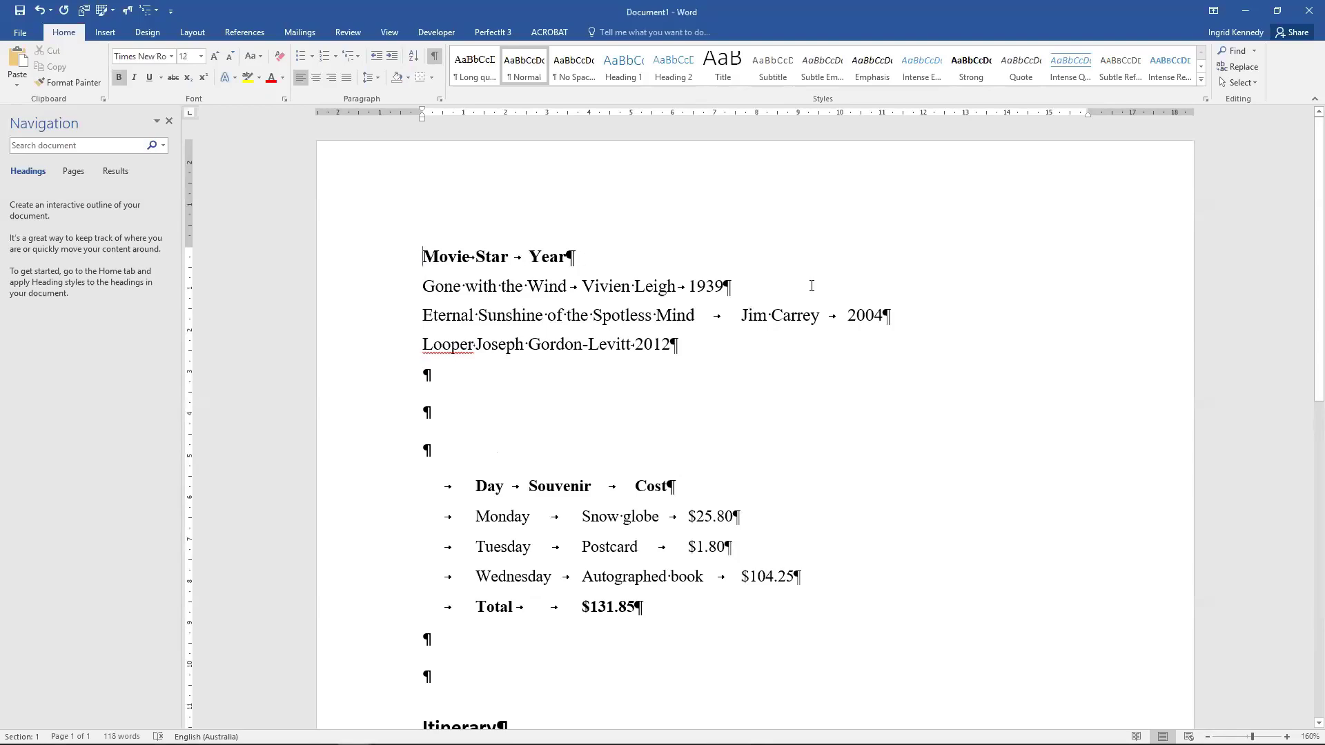
click(447, 383)
drag(422, 257, 760, 341)
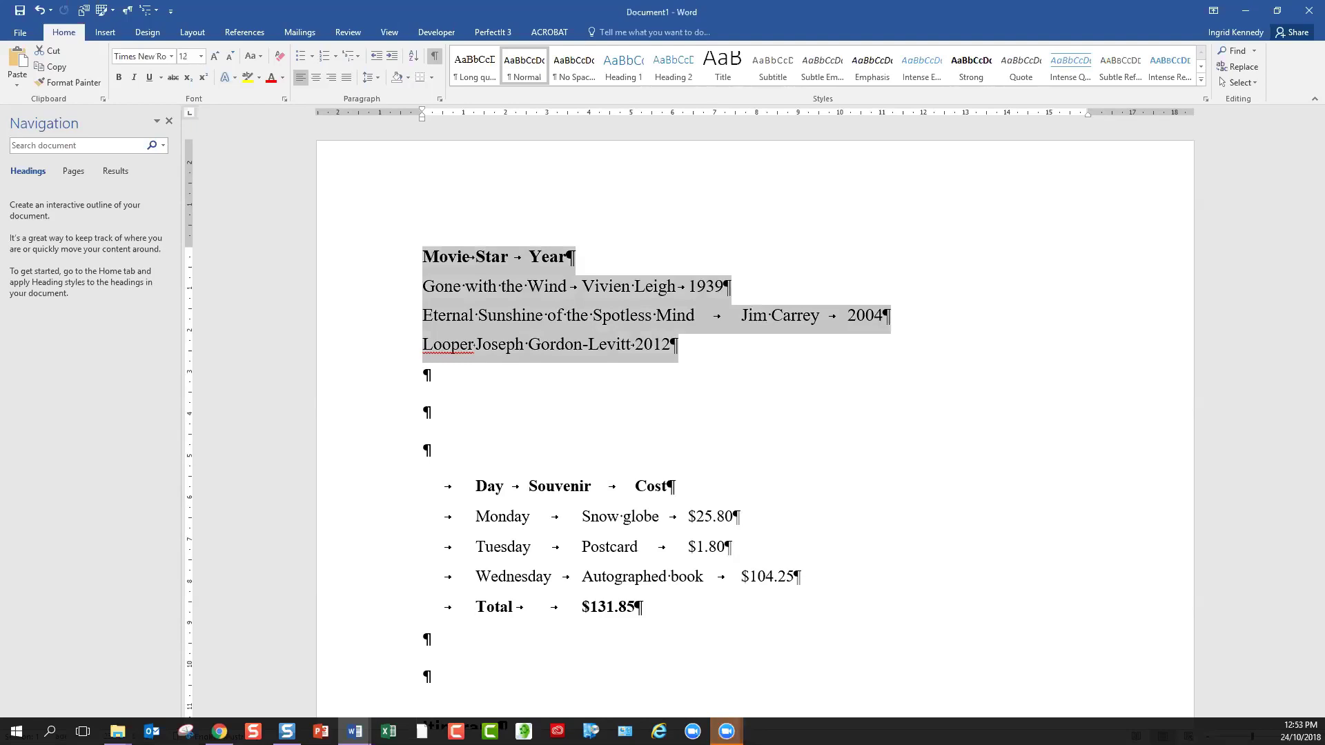
click(424, 257)
drag(610, 265, 858, 349)
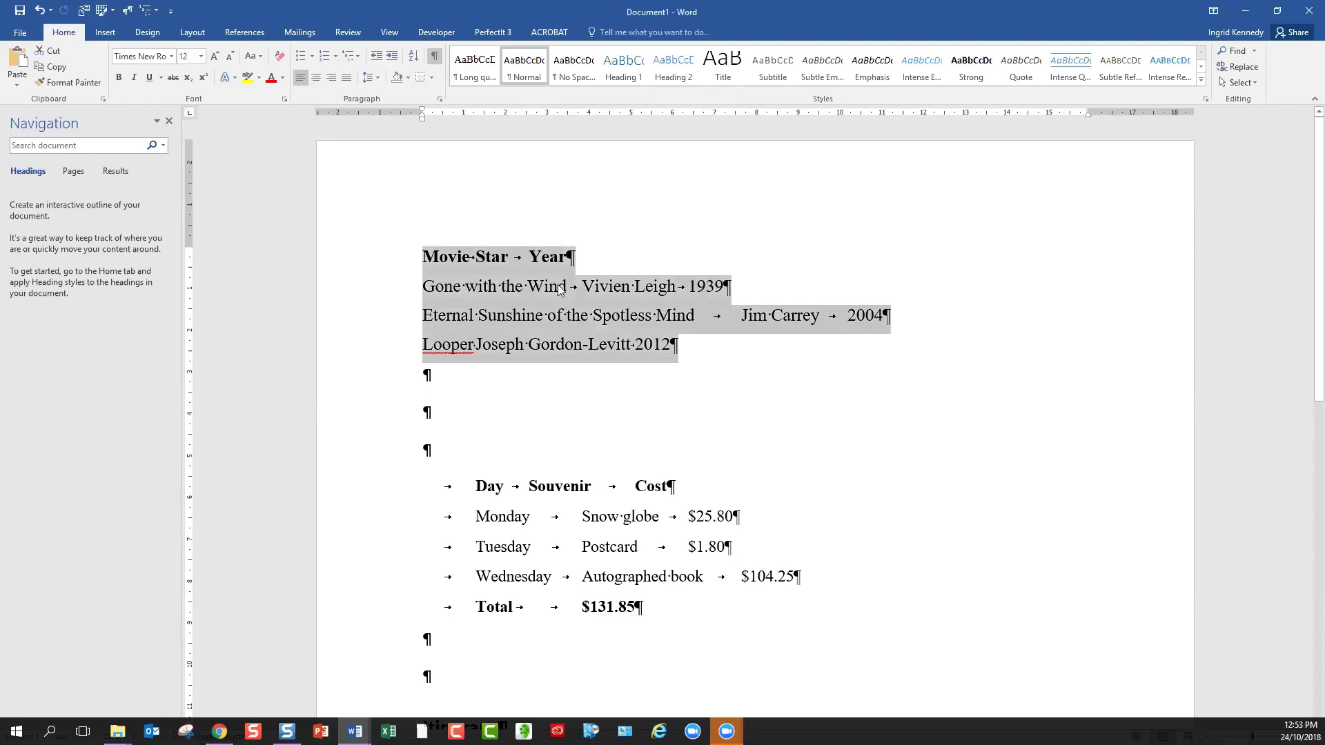
scroll(531, 176, down, 3)
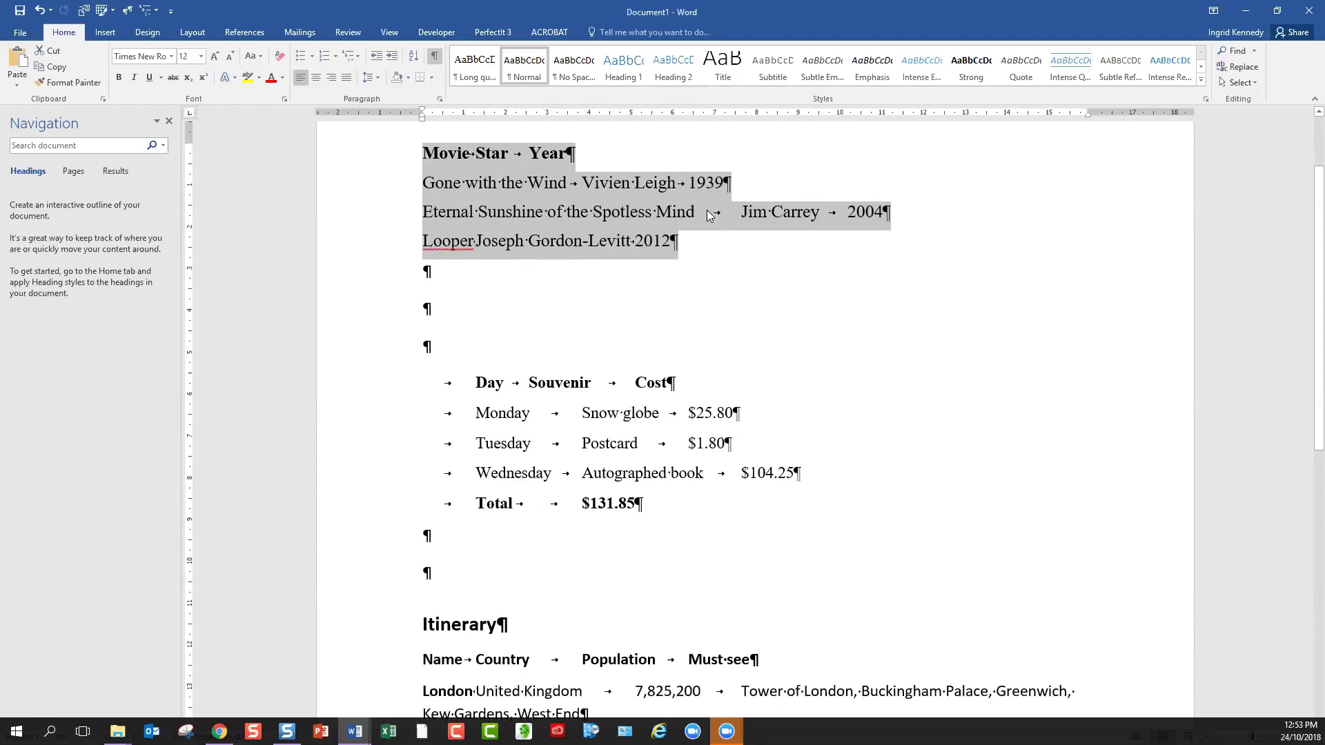
click(702, 114)
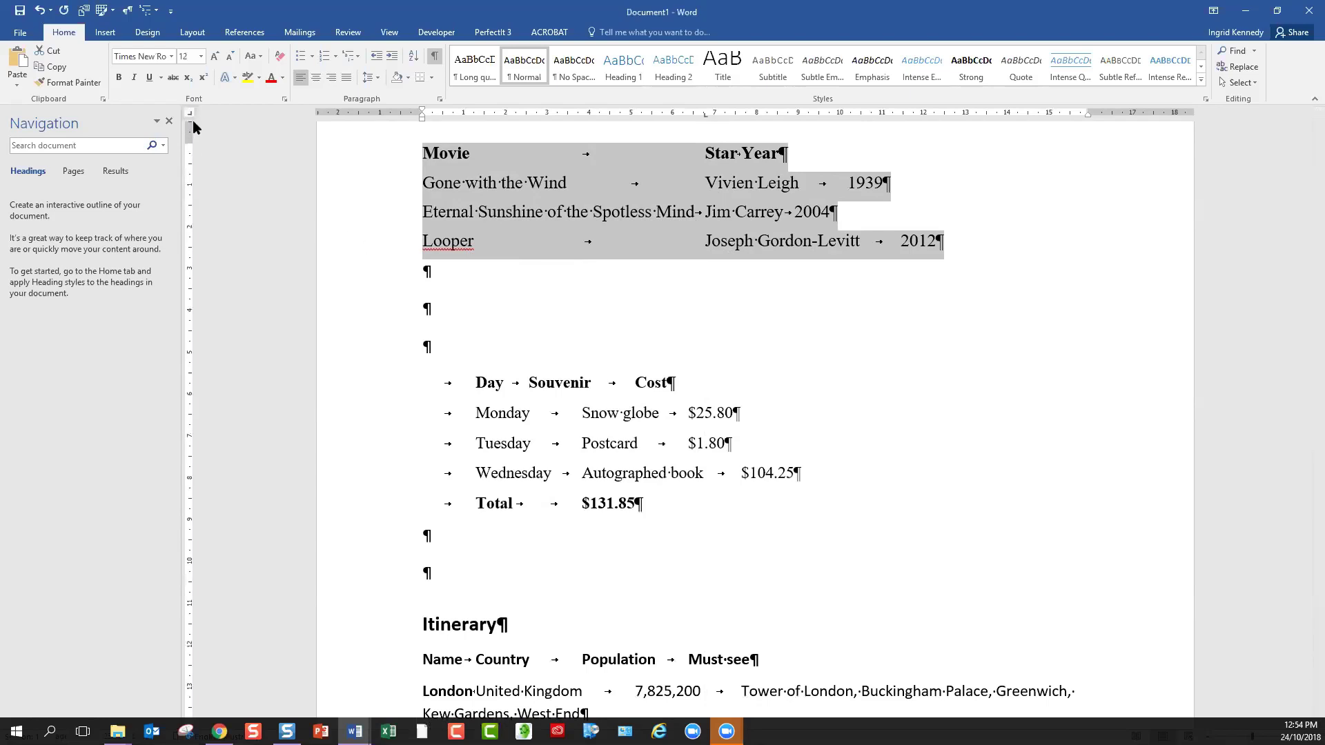
click(1008, 113)
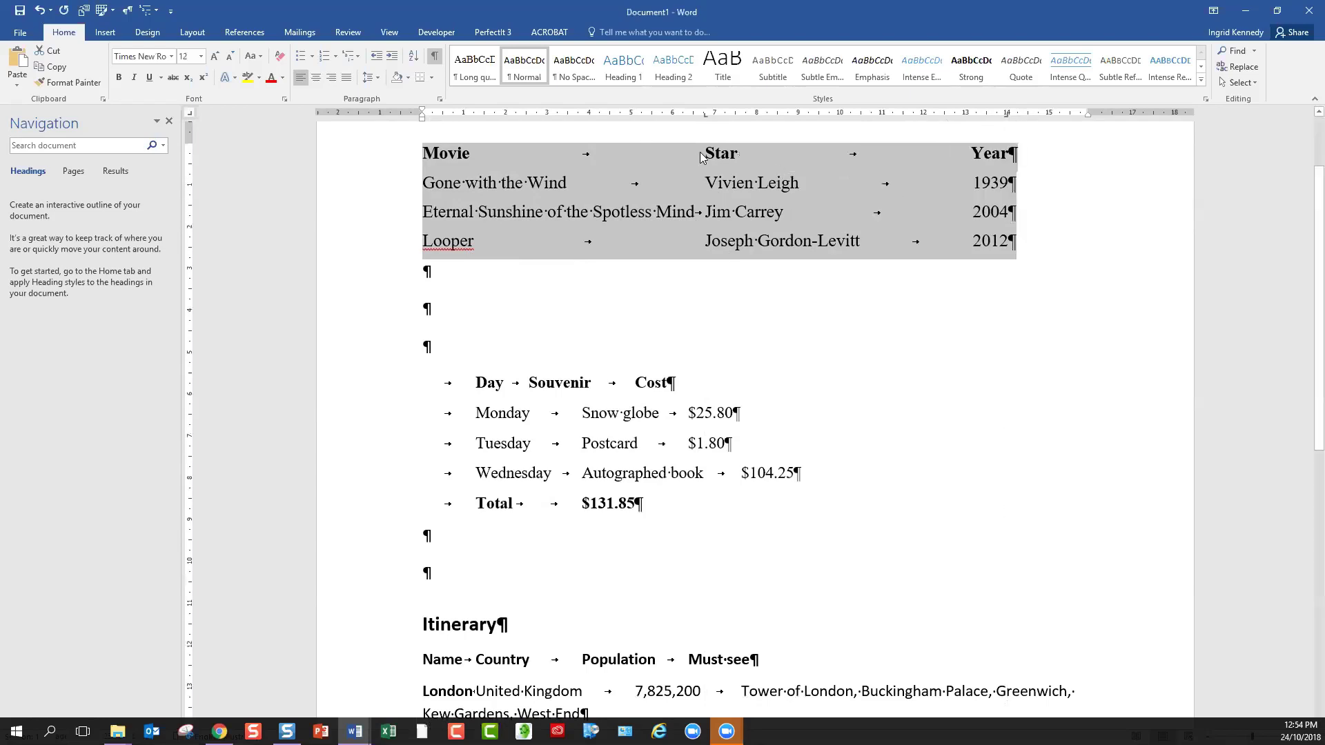
Move the movie list's Star tab stop to about 7.75 cm and check the column alignment with the formatting marks hidden
click(704, 115)
drag(705, 118, 749, 122)
click(768, 327)
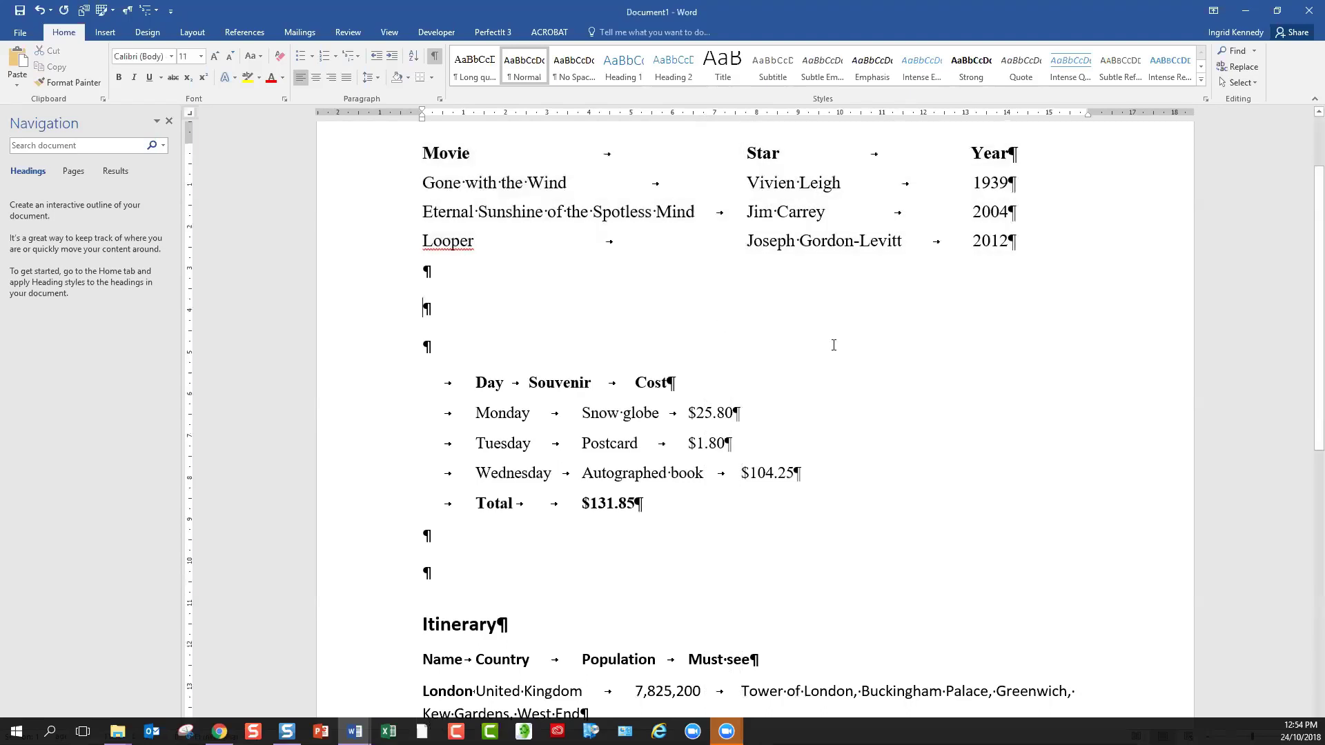
click(436, 60)
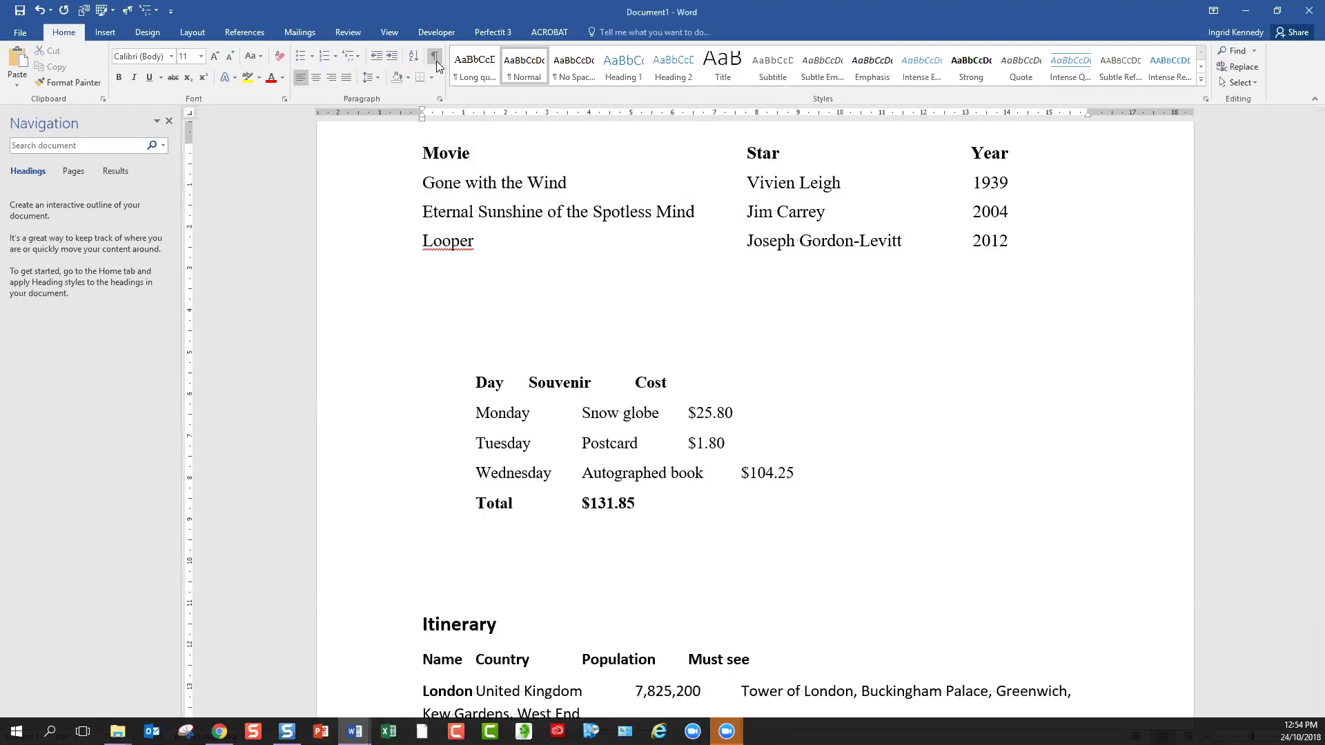
click(436, 61)
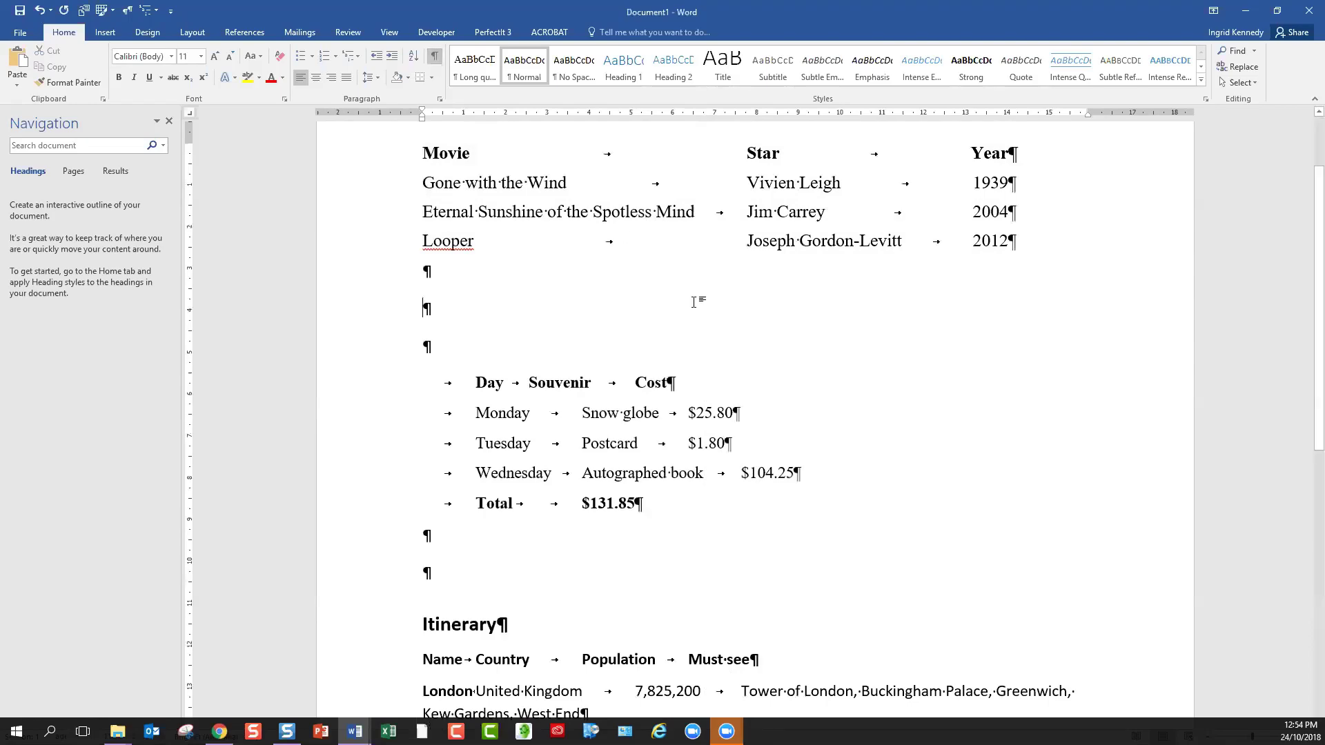
Set tab stops for the whole souvenir list: left at 2 cm for Day, centred at 6 cm for Souvenir, right at 13 cm for Cost
scroll(495, 263, down, 2)
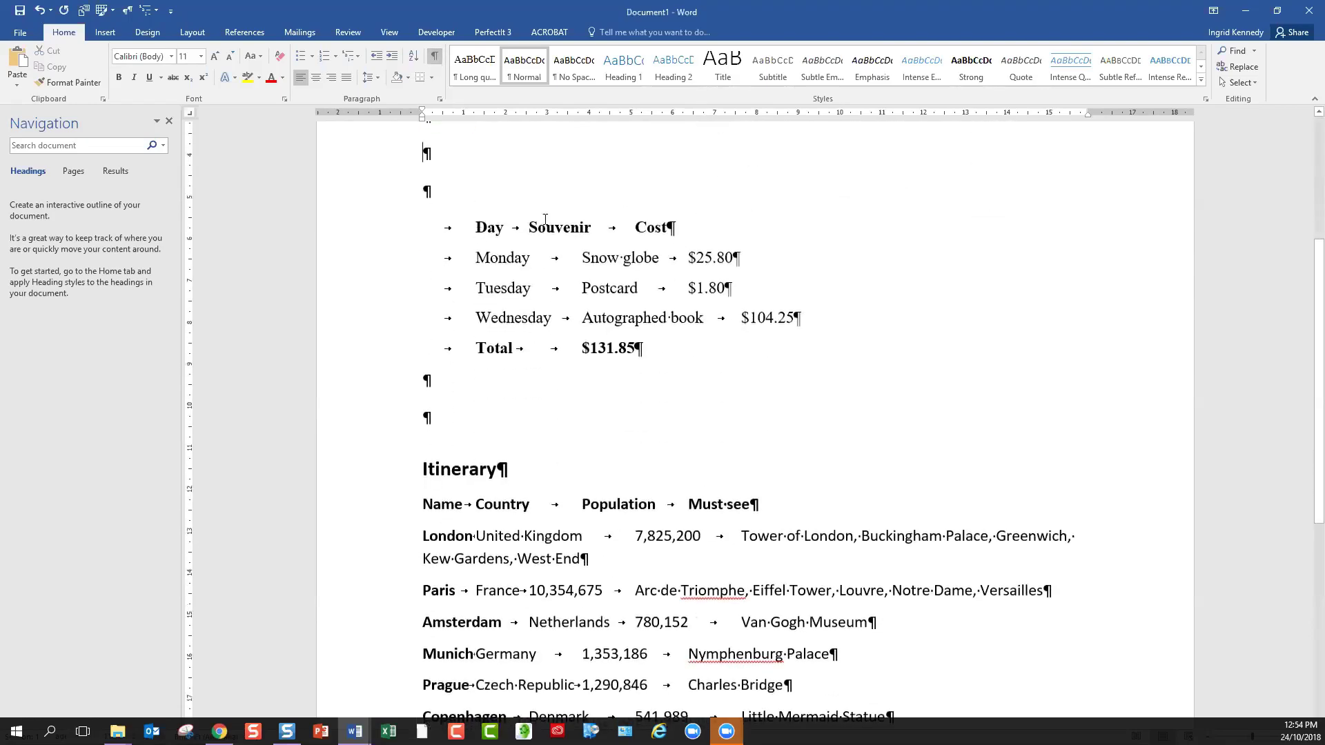
drag(433, 231, 924, 356)
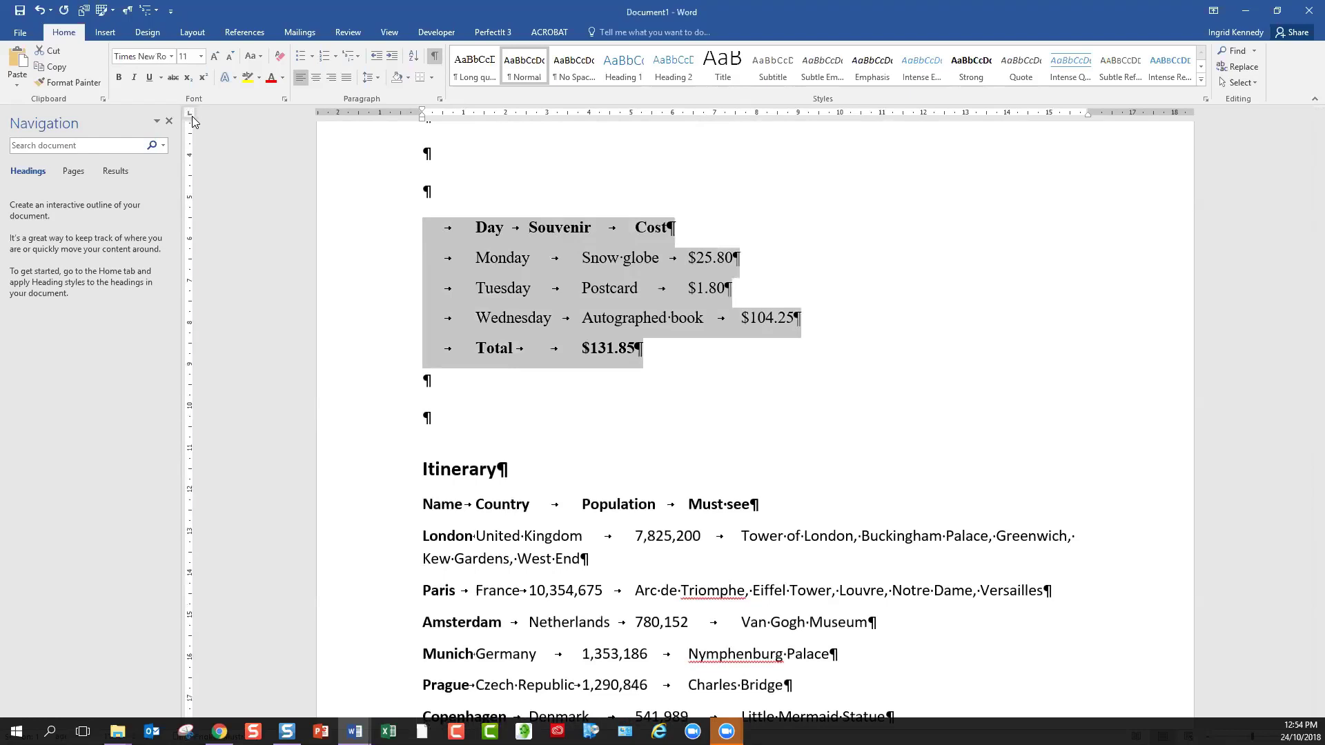
click(505, 115)
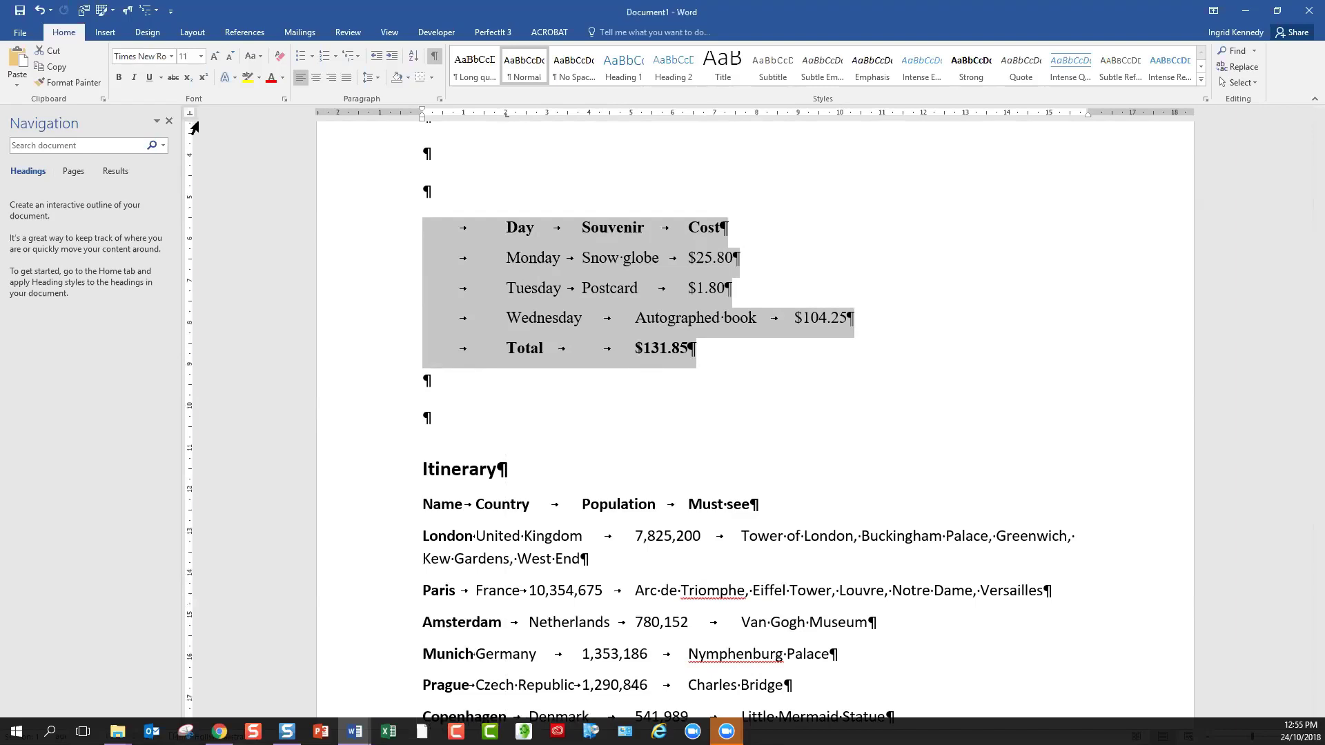
click(672, 114)
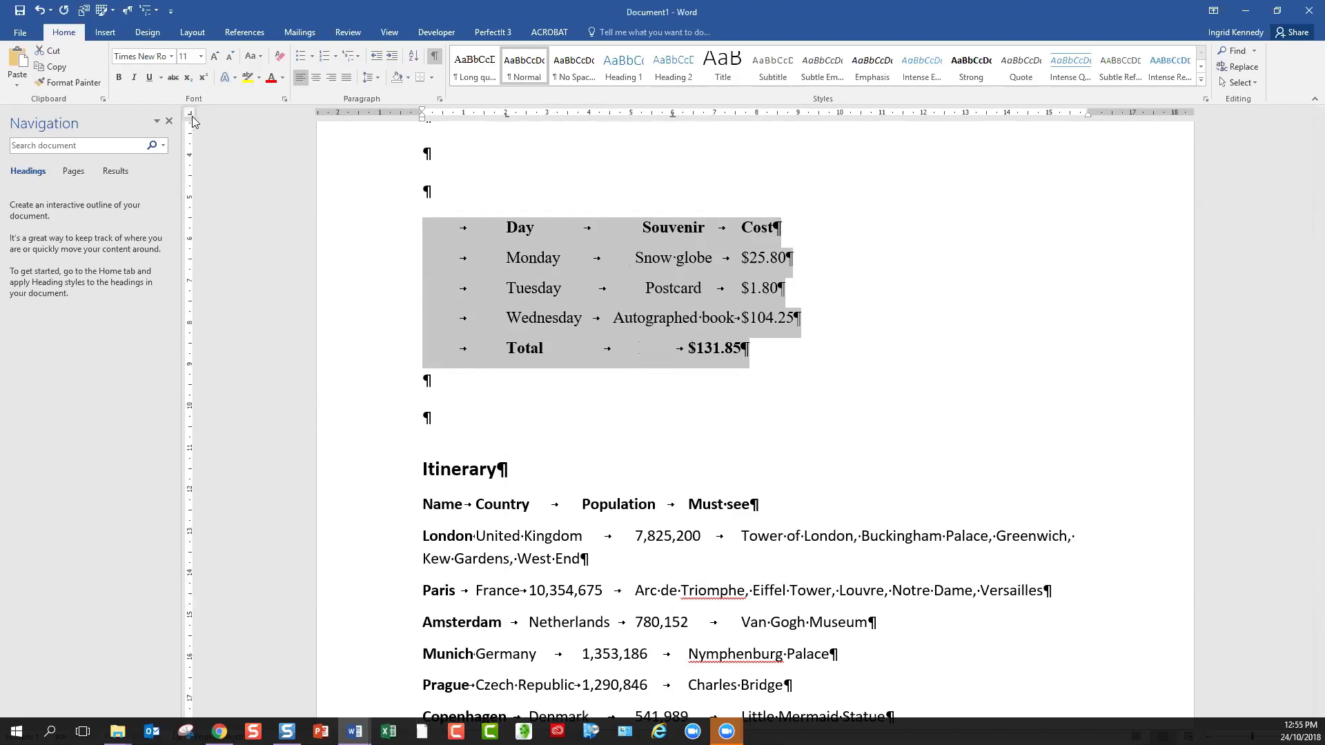
click(968, 115)
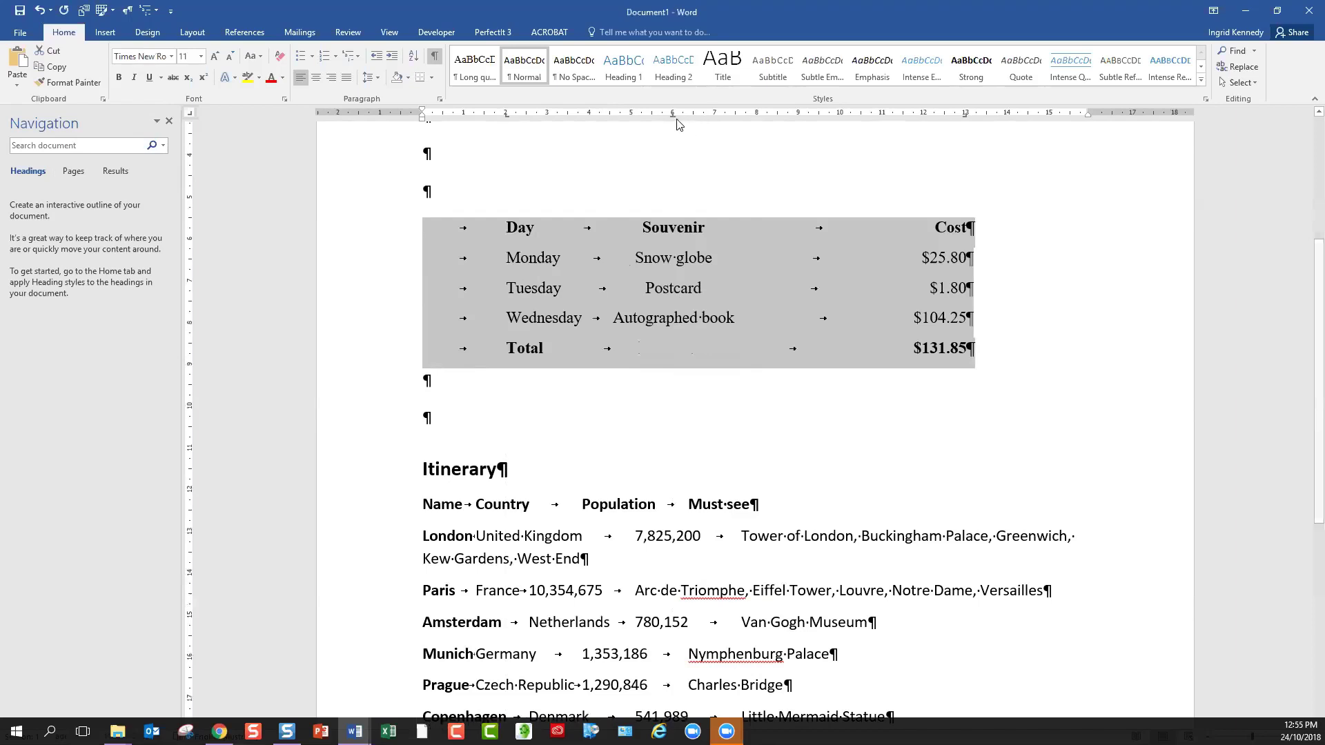
Move the souvenir list's centred tab stop to about 7.75 cm and check the column alignment with the formatting marks hidden
drag(676, 123, 747, 120)
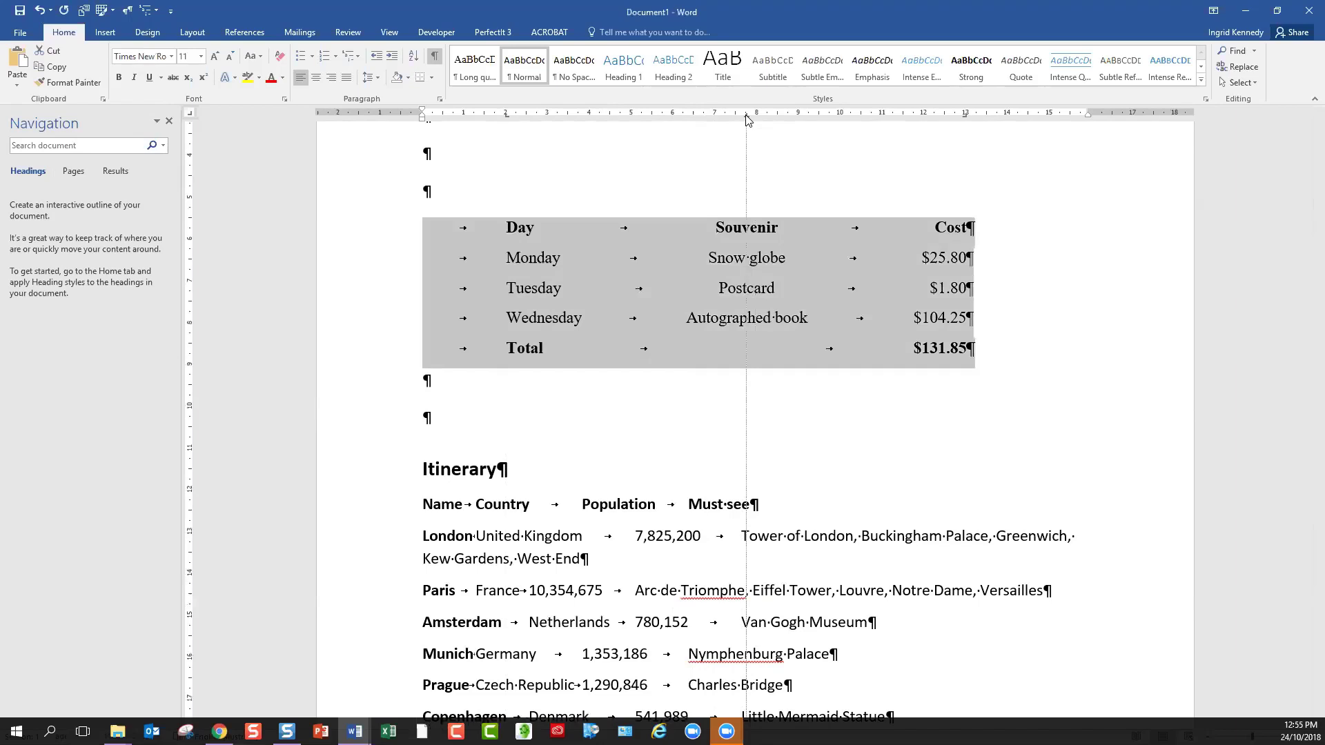
drag(748, 120, 747, 119)
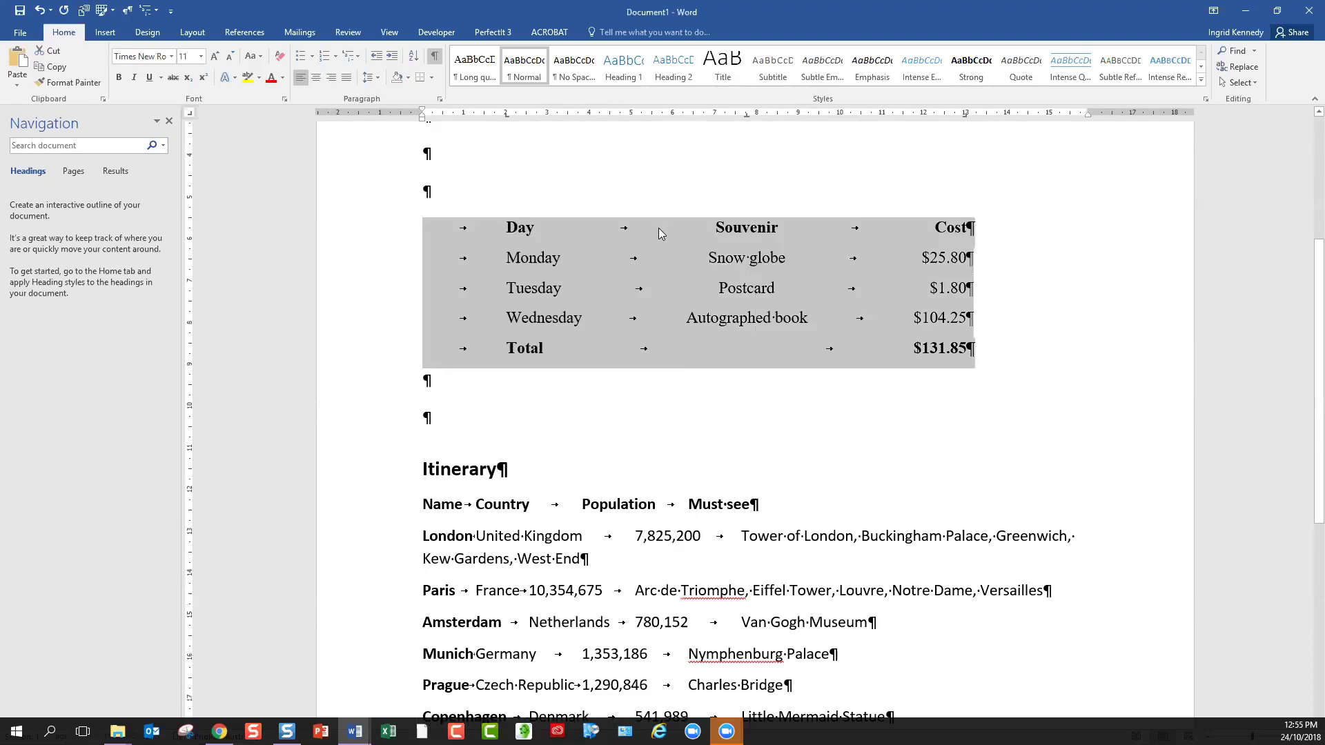
click(434, 55)
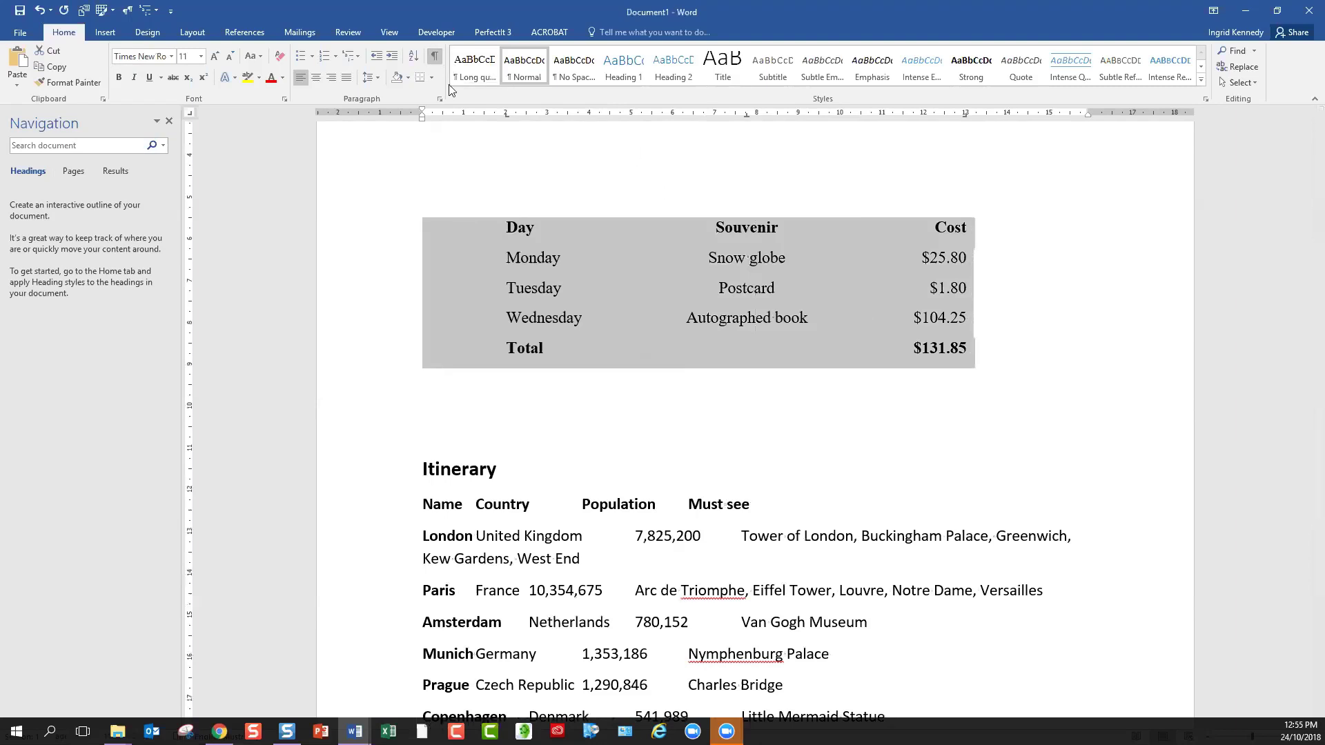
click(495, 142)
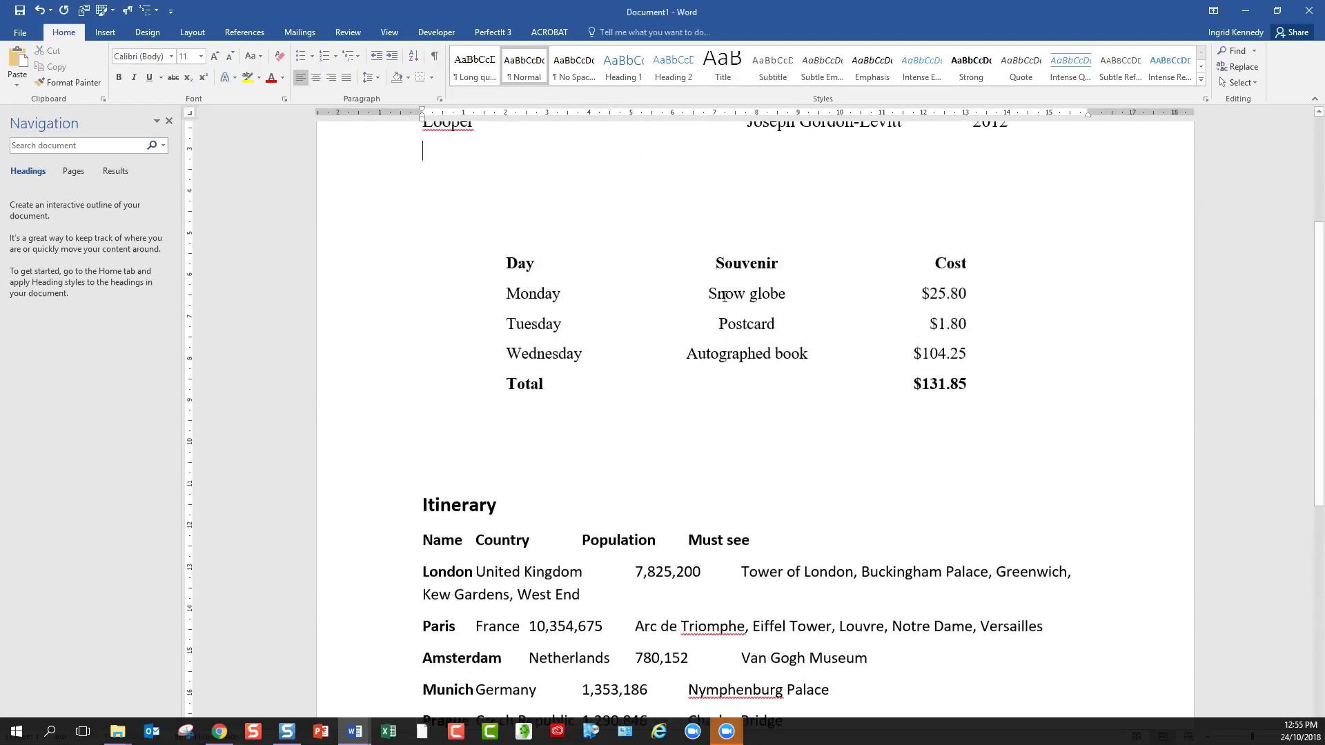
click(434, 55)
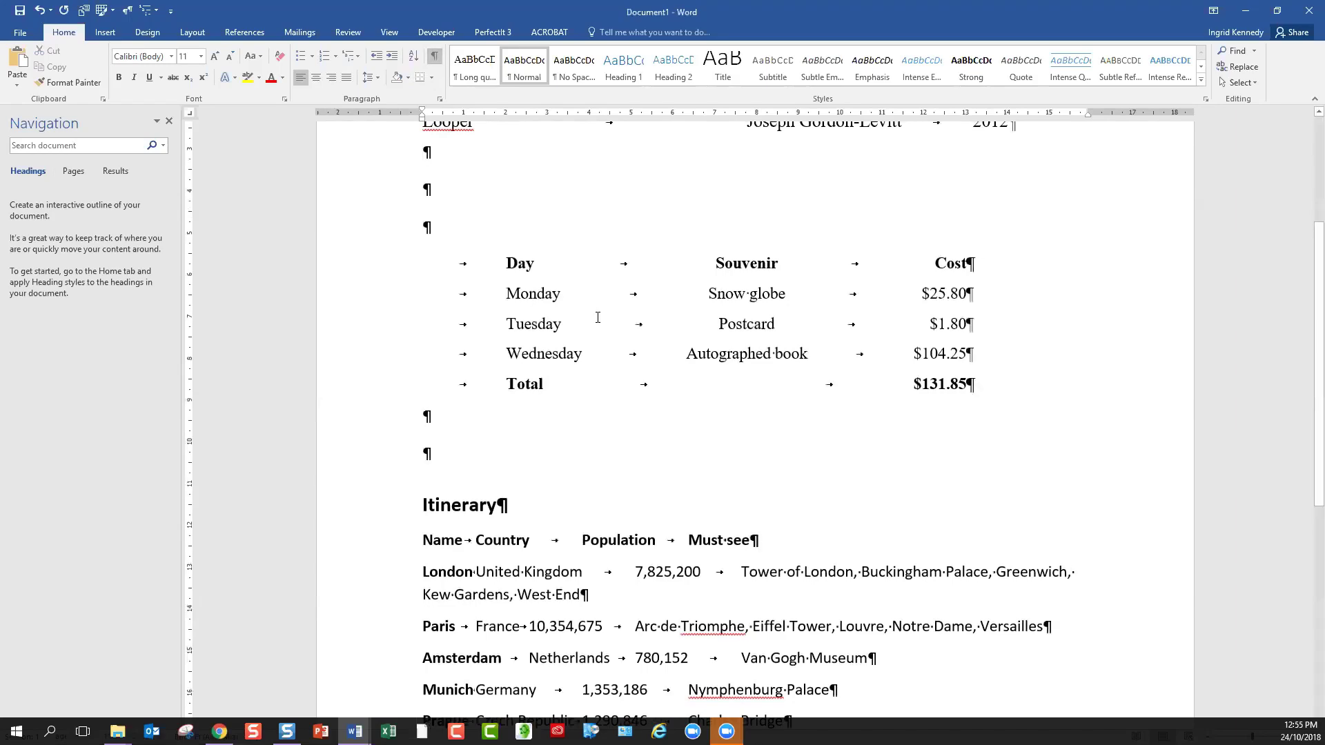
Give all itinerary rows below the heading left tab stops at about 2.25, 5 and 10.5 cm and a right tab stop at 8 cm
scroll(597, 316, down, 5)
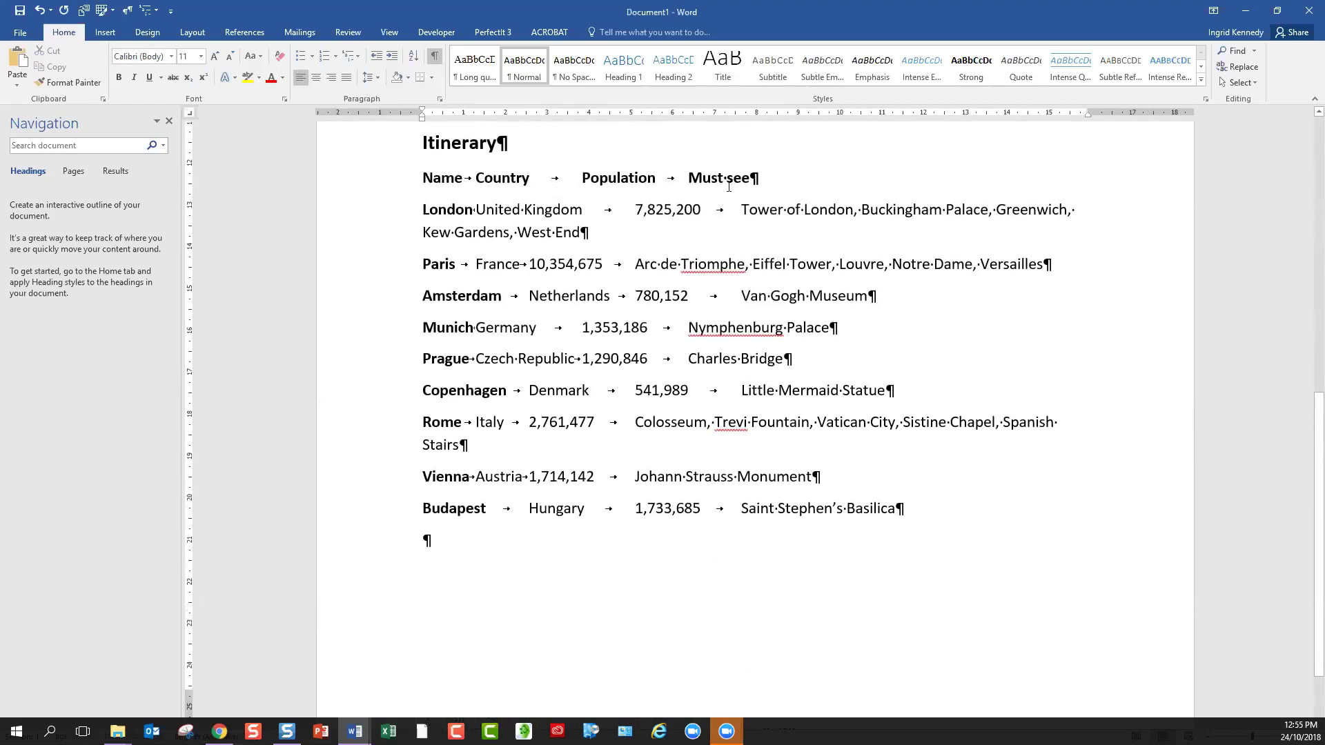
drag(421, 178, 1062, 505)
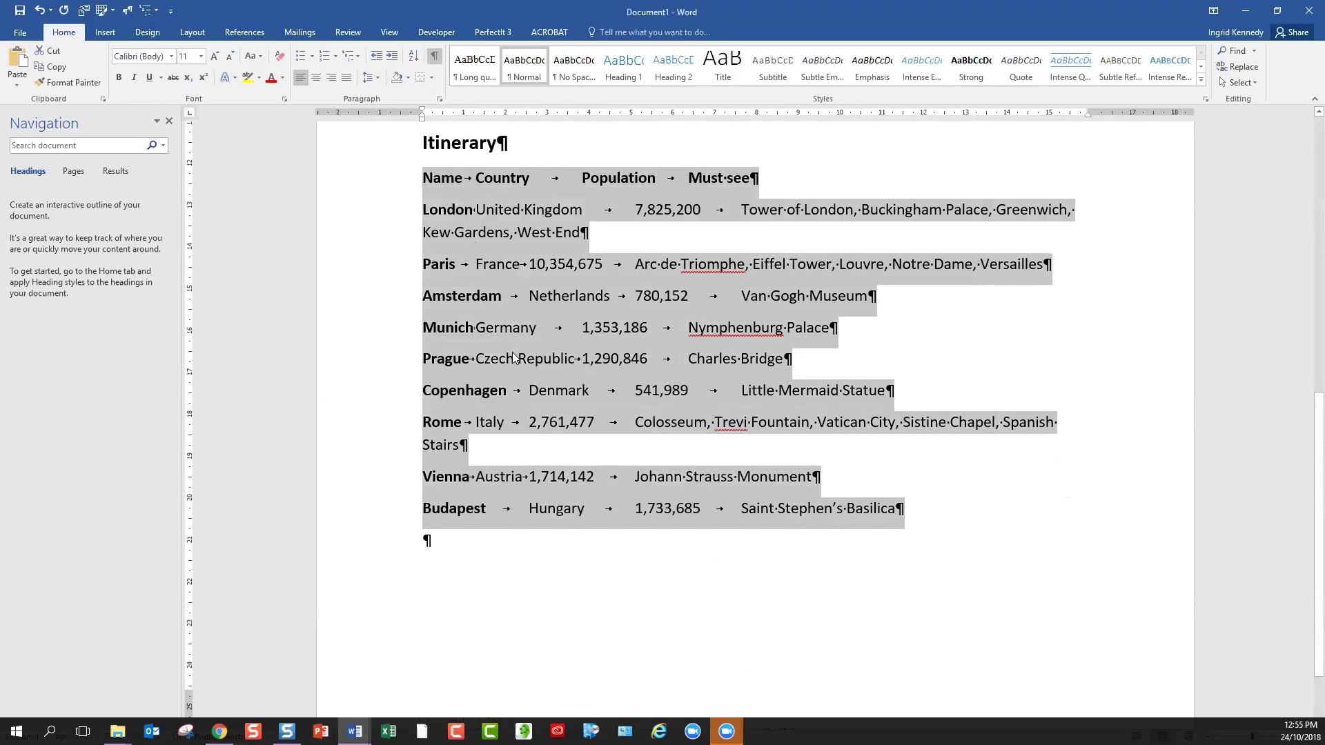
click(519, 115)
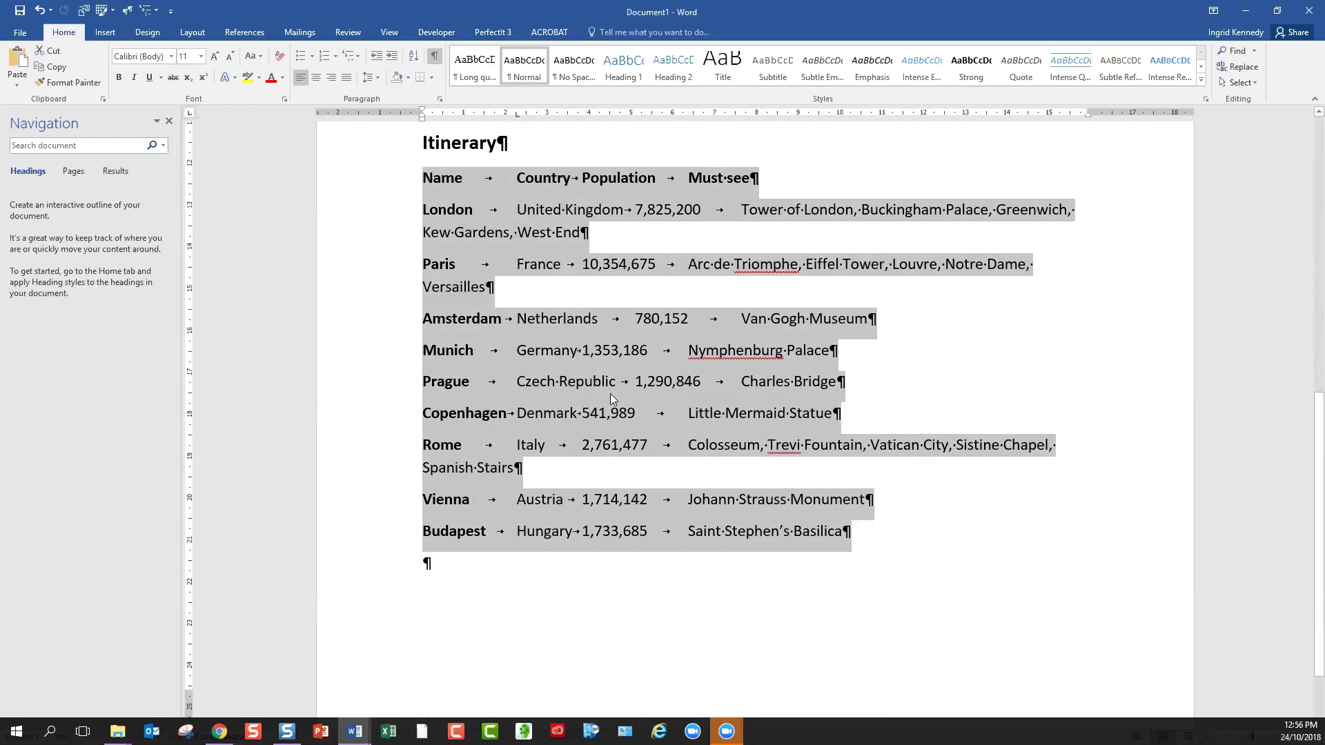
click(630, 115)
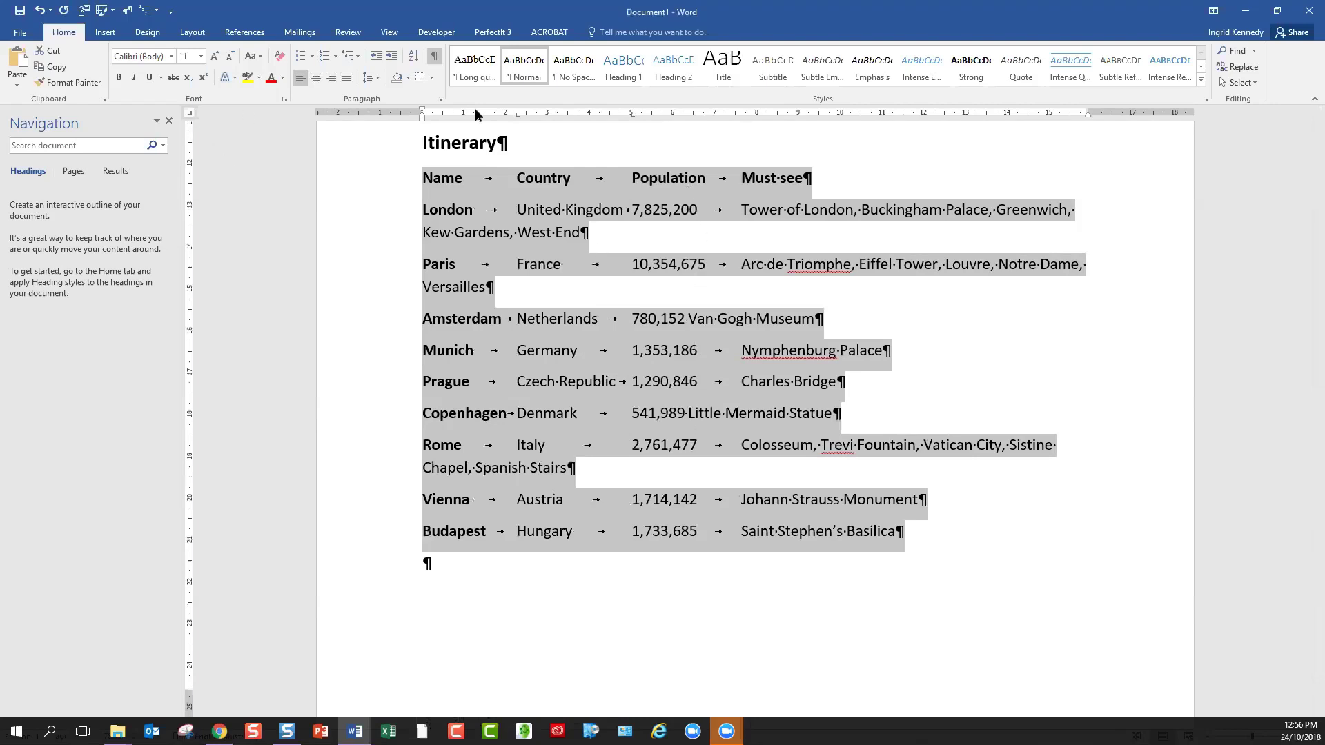
click(757, 114)
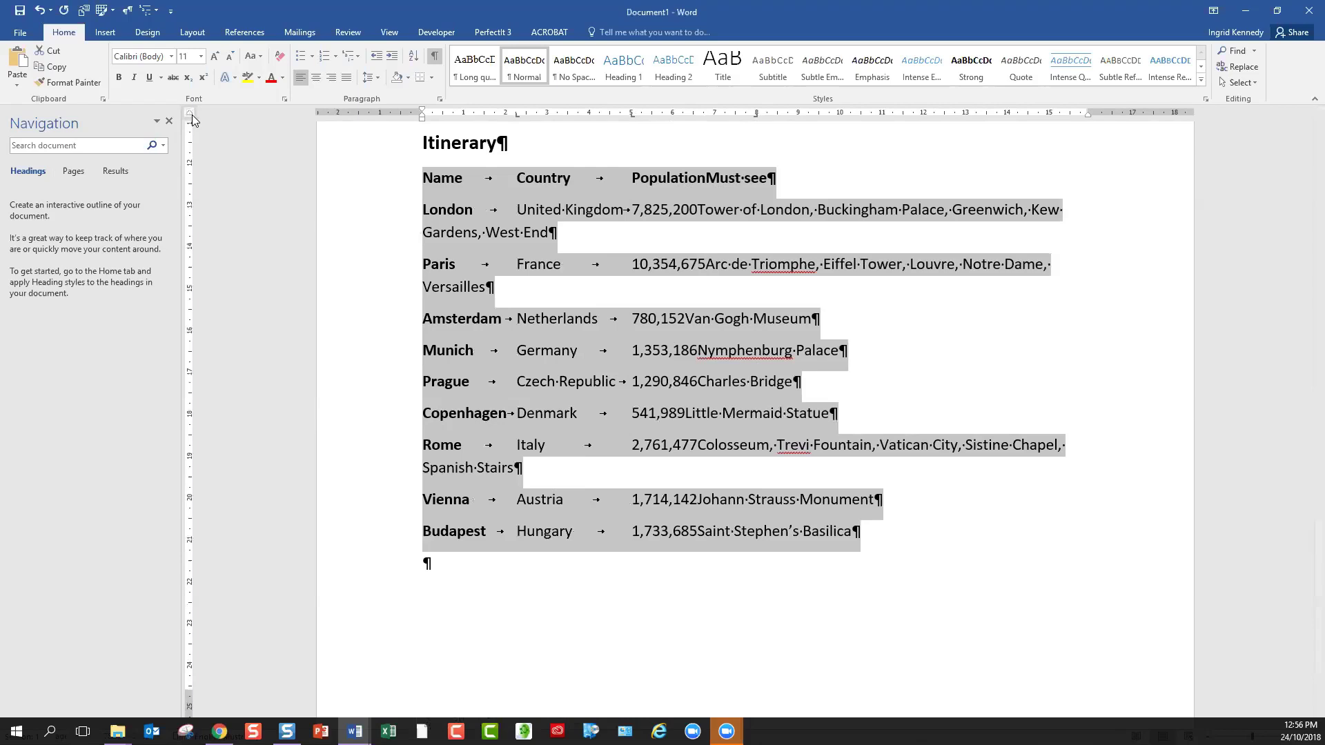
click(861, 114)
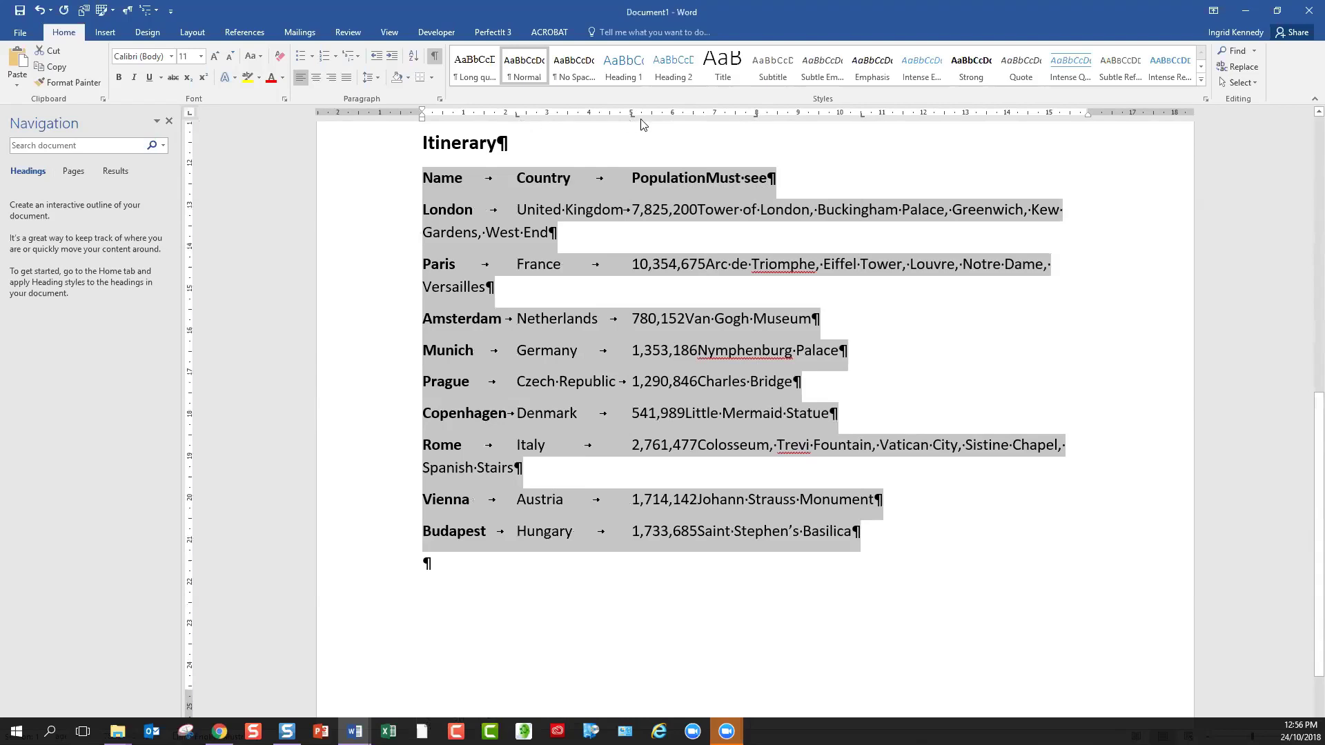
Remove the surplus 5 cm left tab stop from the itinerary rows
drag(633, 119, 630, 154)
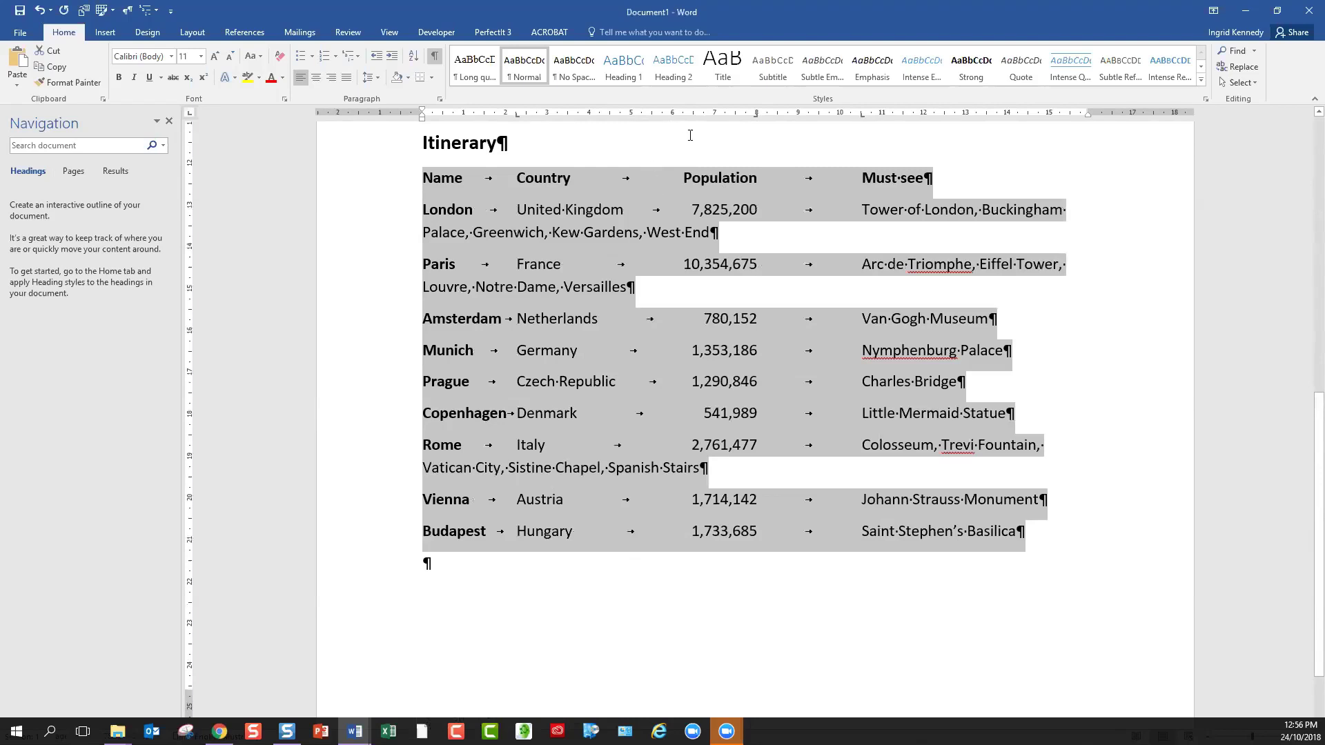
key(ctrl+z)
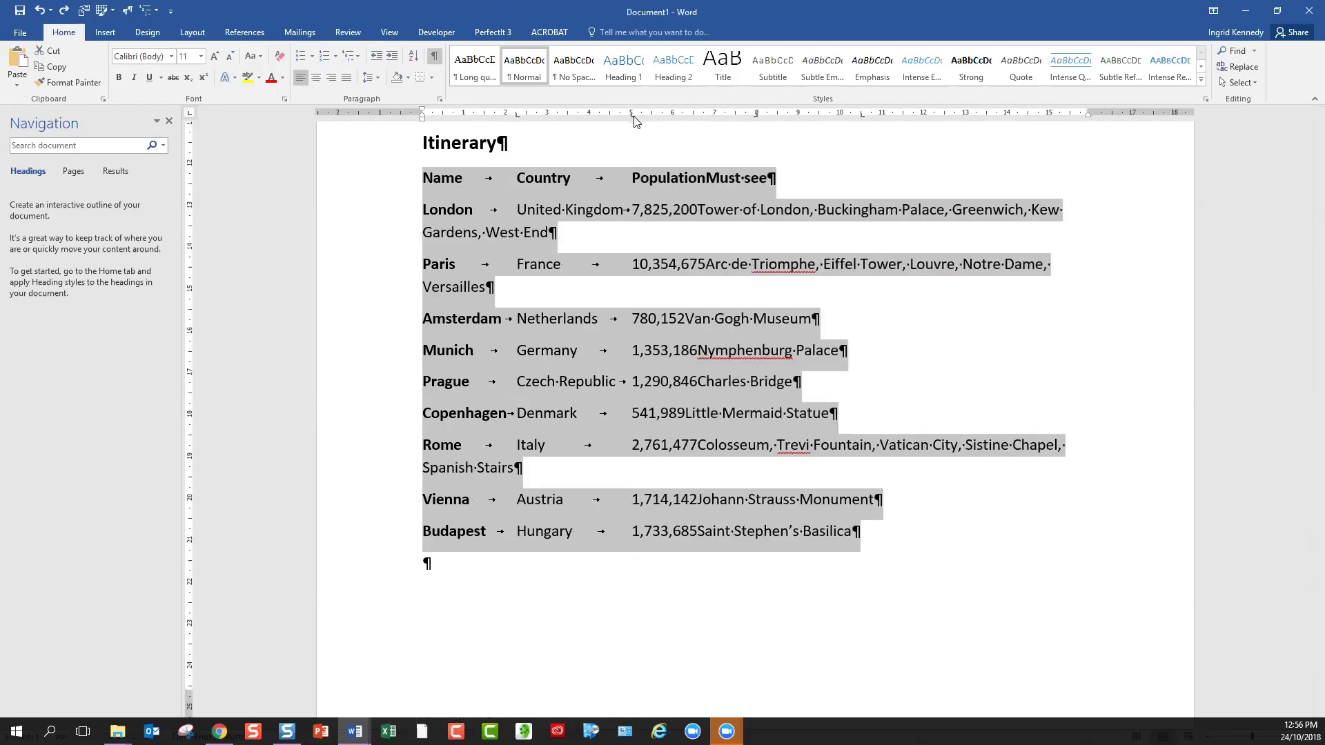
drag(635, 121, 642, 143)
key(ctrl+y)
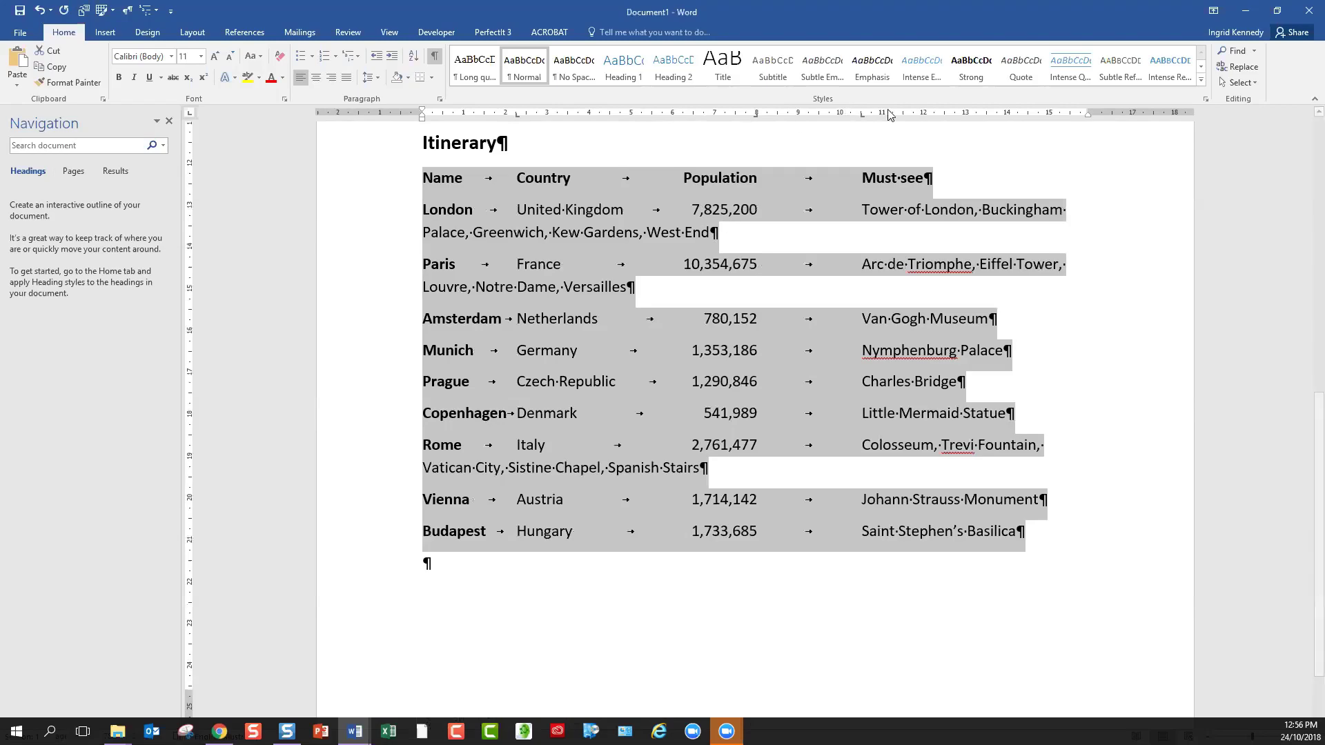
Move the itinerary's Must see tab stop to about 11.75 cm and its Population tab stop to about 9 cm
drag(862, 116, 915, 118)
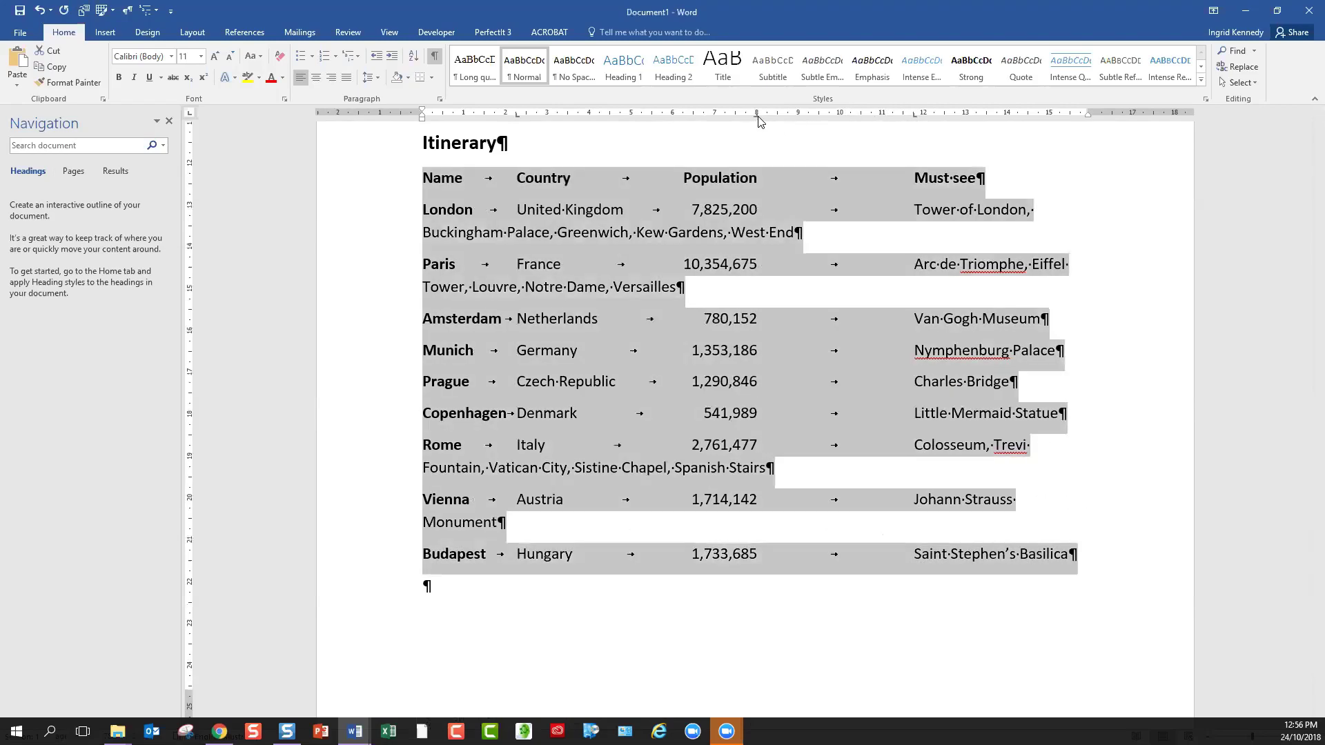
drag(757, 117, 804, 125)
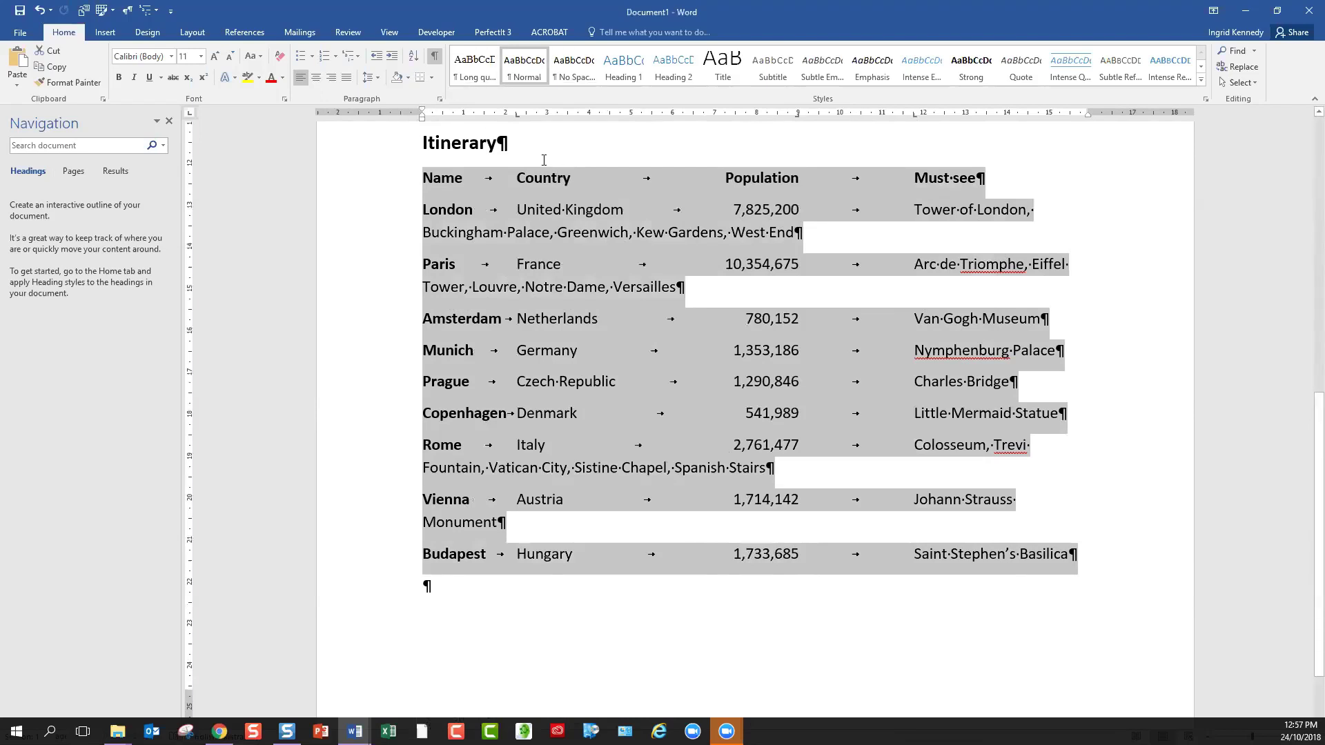
Apply a hanging indent to the itinerary rows so that wrapped lines align under the Must see column
key(ctrl+t)
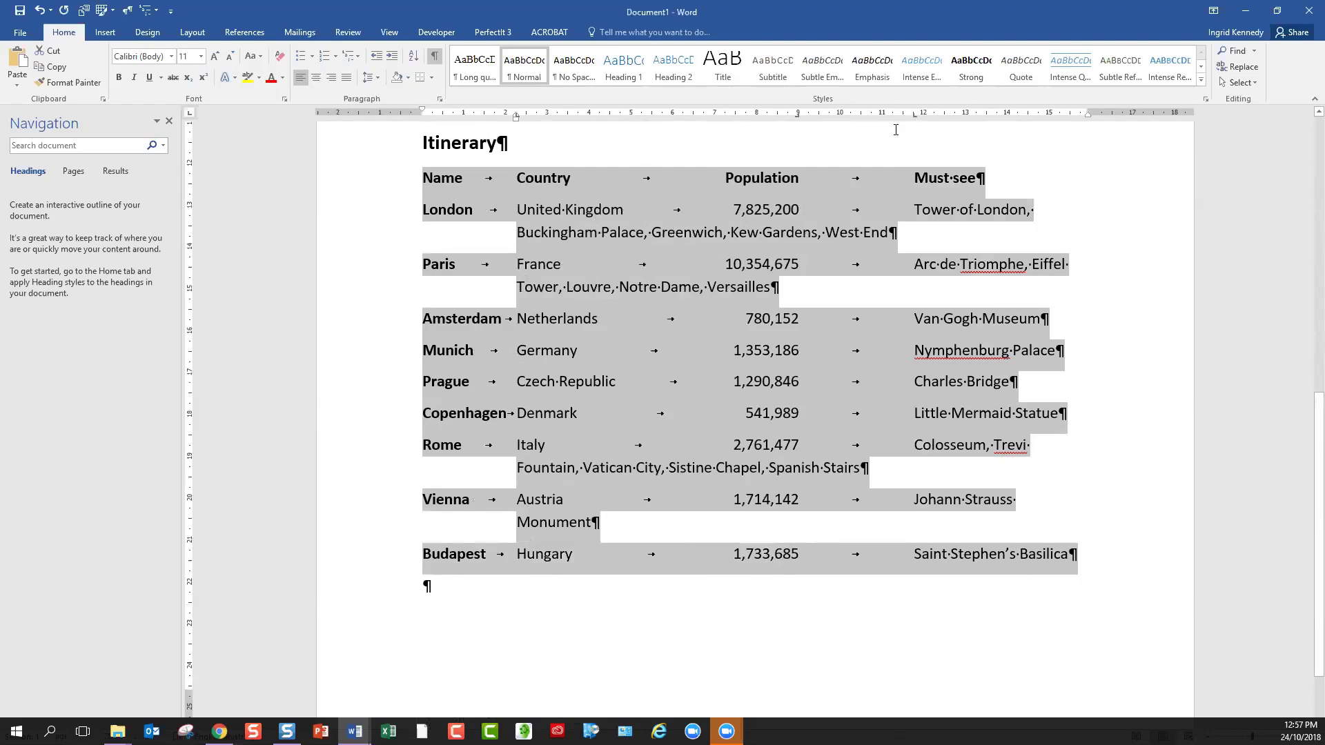
key(ctrl+t)
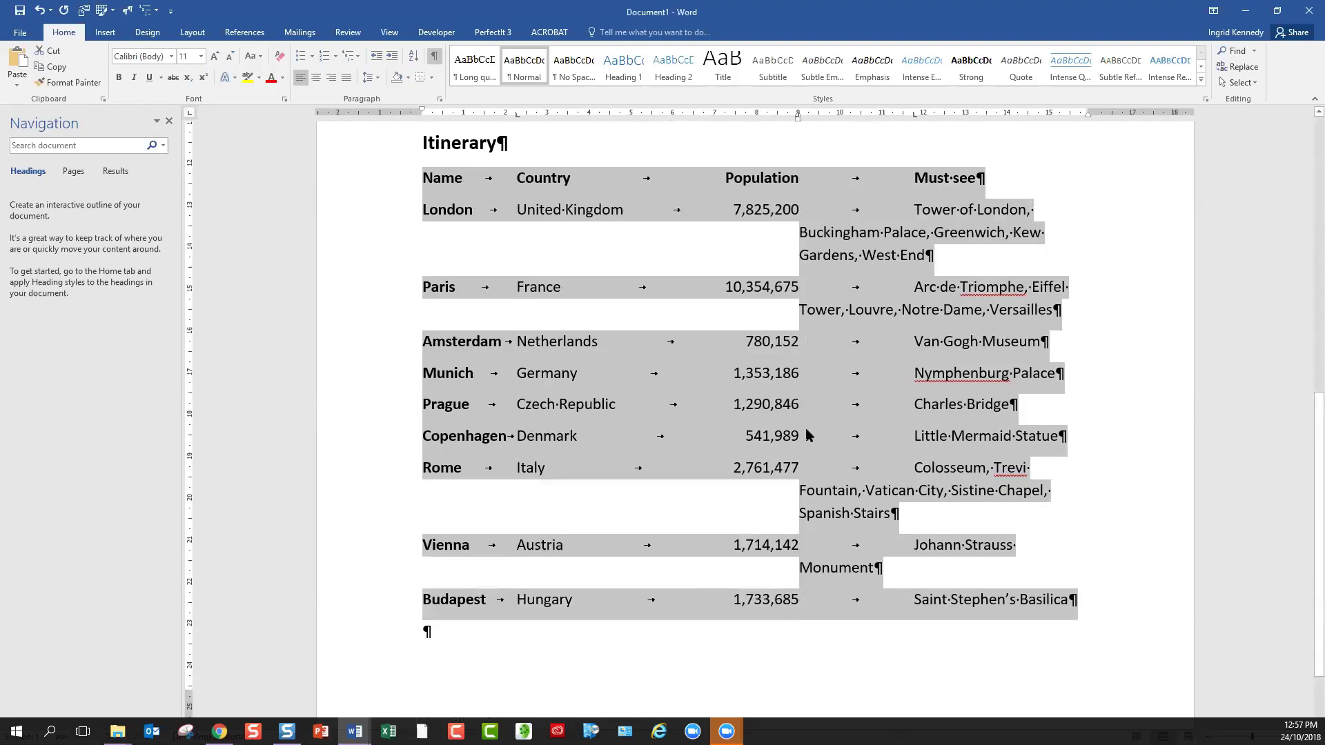
key(ctrl+t)
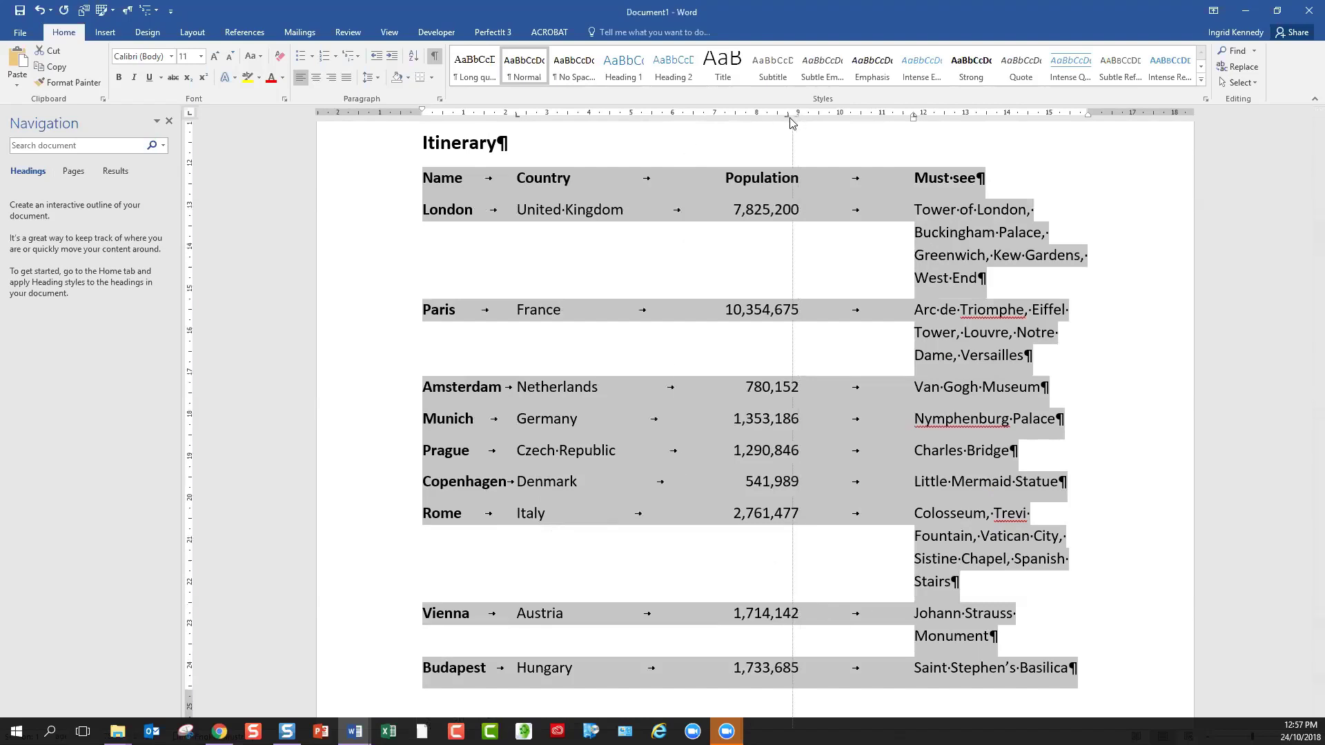
Move the itinerary's Population tab stop to about 7.5 cm and the Must see hanging indent to about 9.5 cm
drag(796, 115, 739, 124)
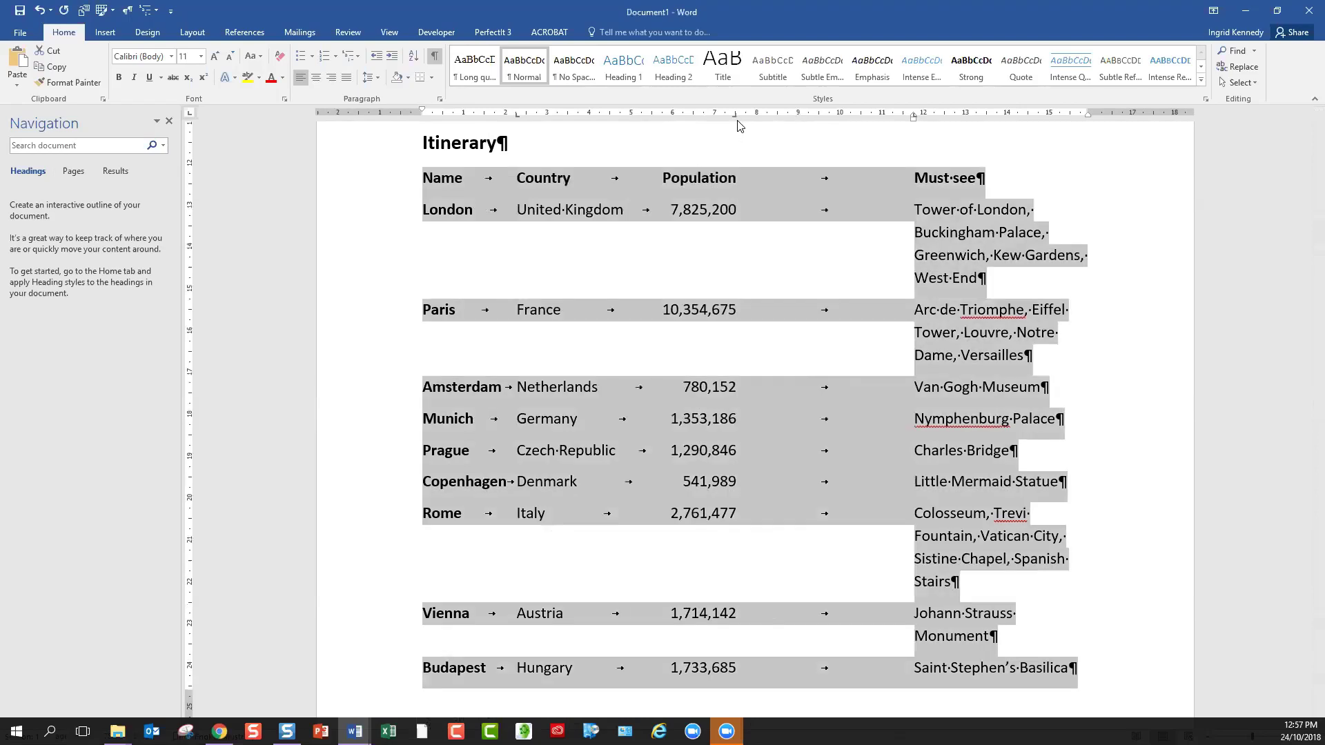
drag(914, 117, 819, 119)
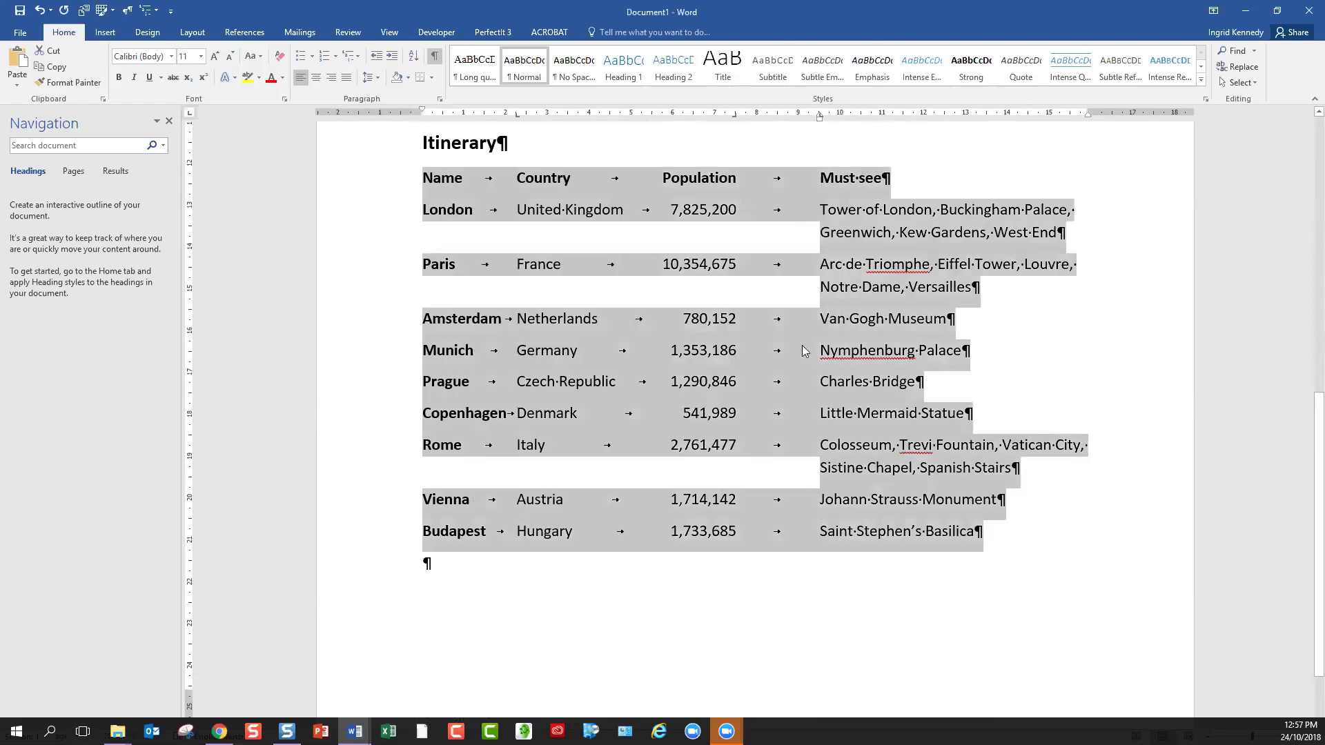
Move the Country column's left tab stop to about 2.5 cm for all itinerary rows
click(758, 633)
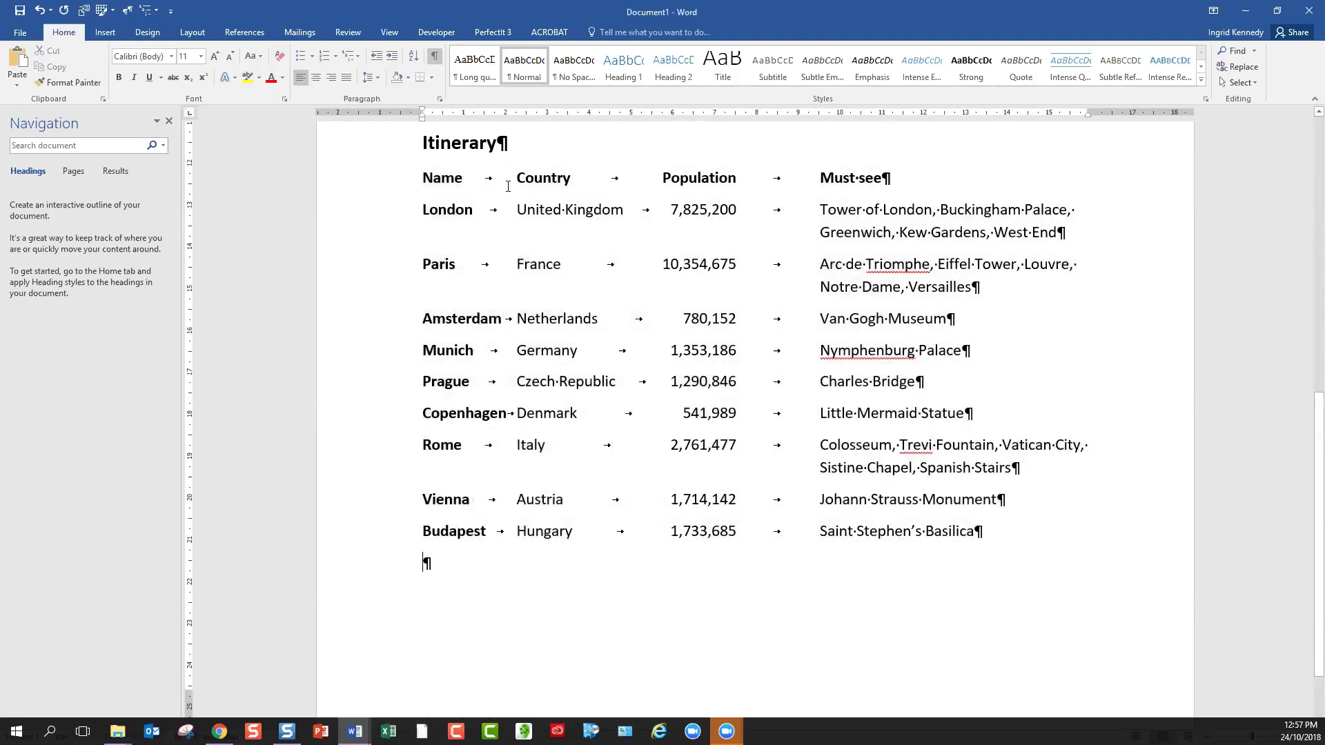
drag(515, 178, 1094, 577)
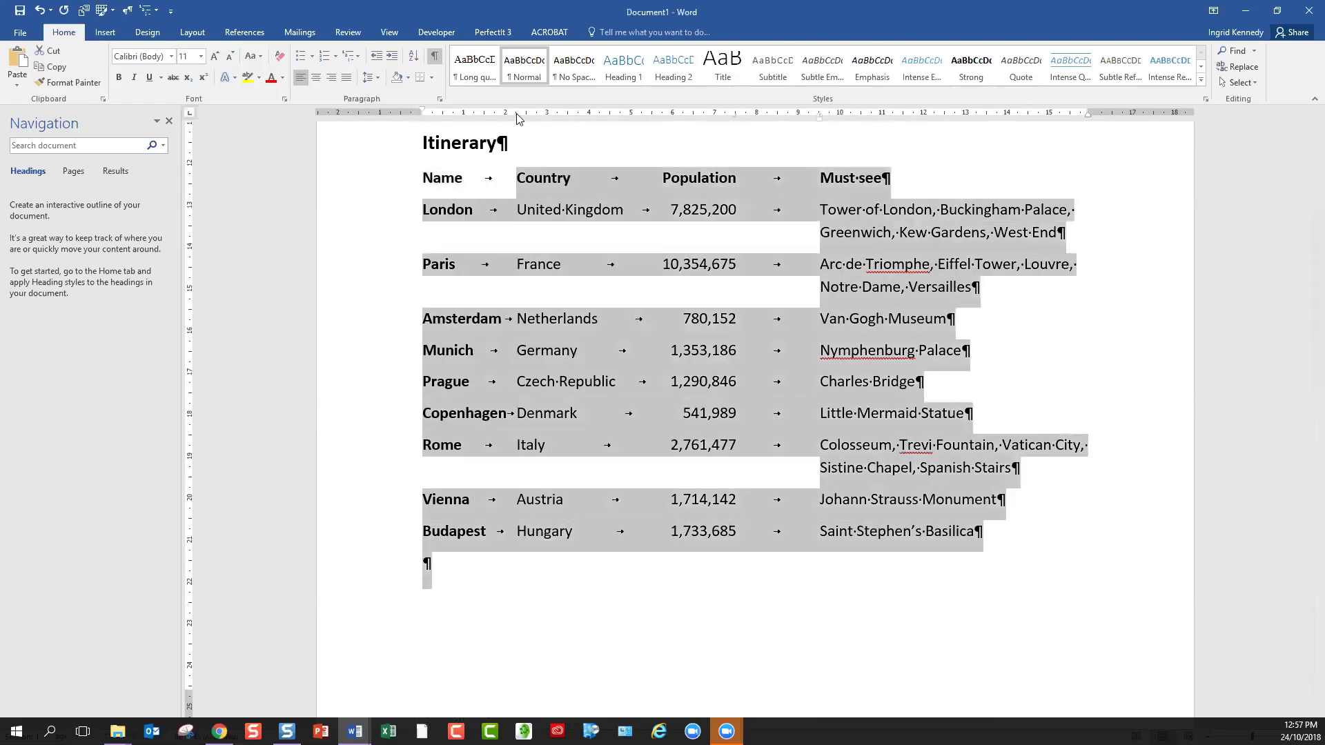
drag(521, 116, 527, 119)
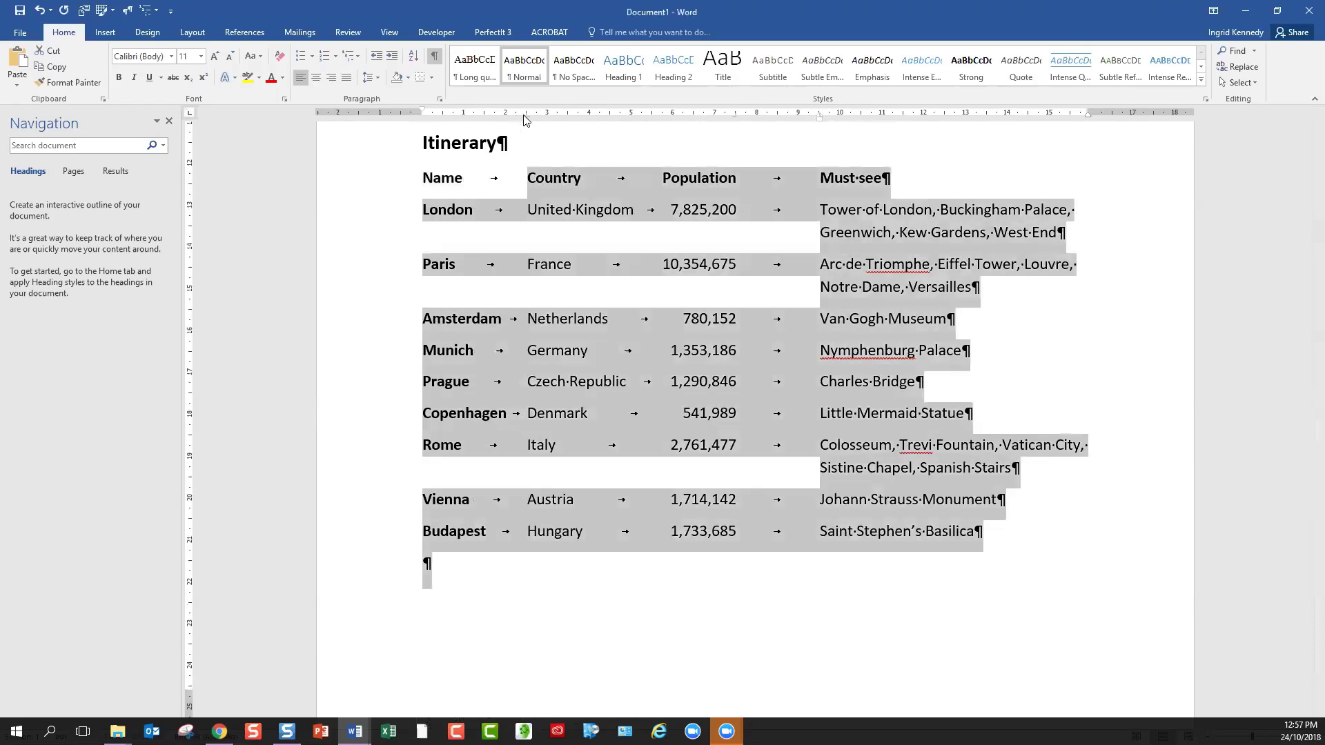
click(774, 616)
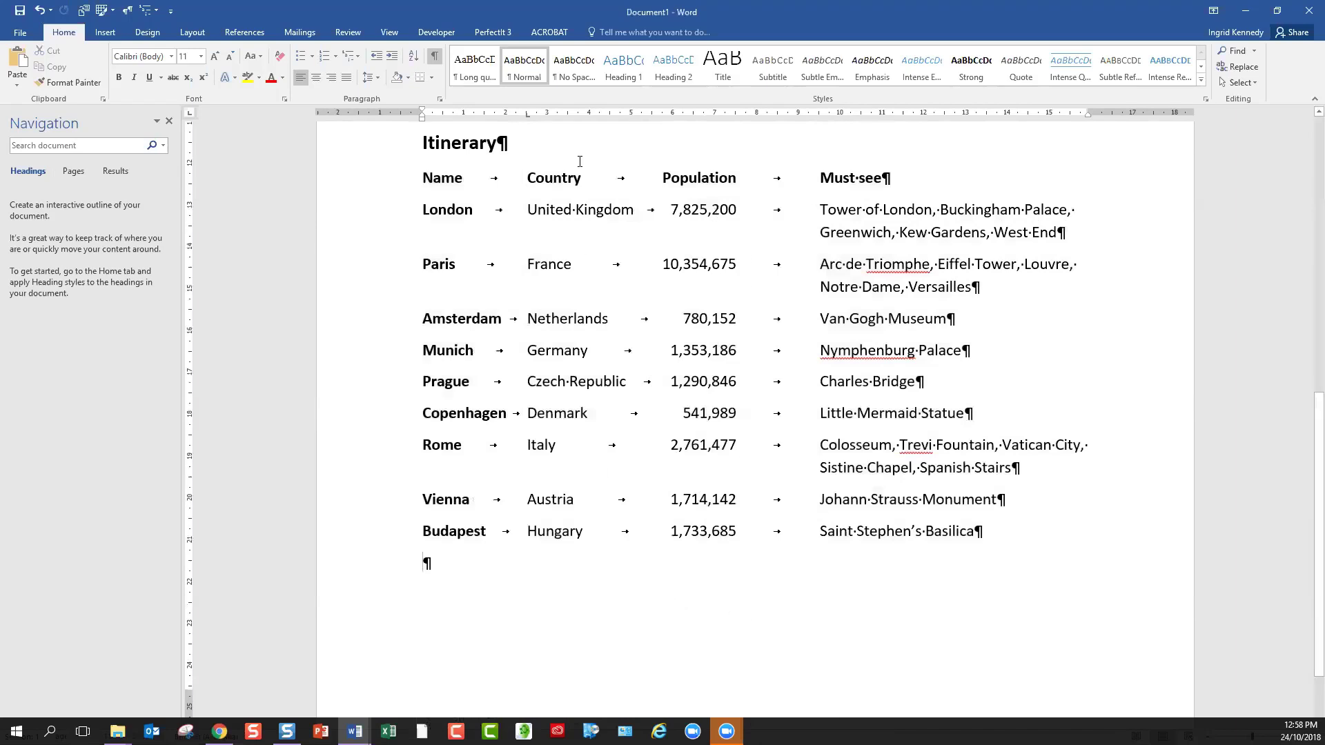
Check the tab stop settings of the empty paragraph below the itinerary in the Tabs dialog without changing them
double_click(530, 121)
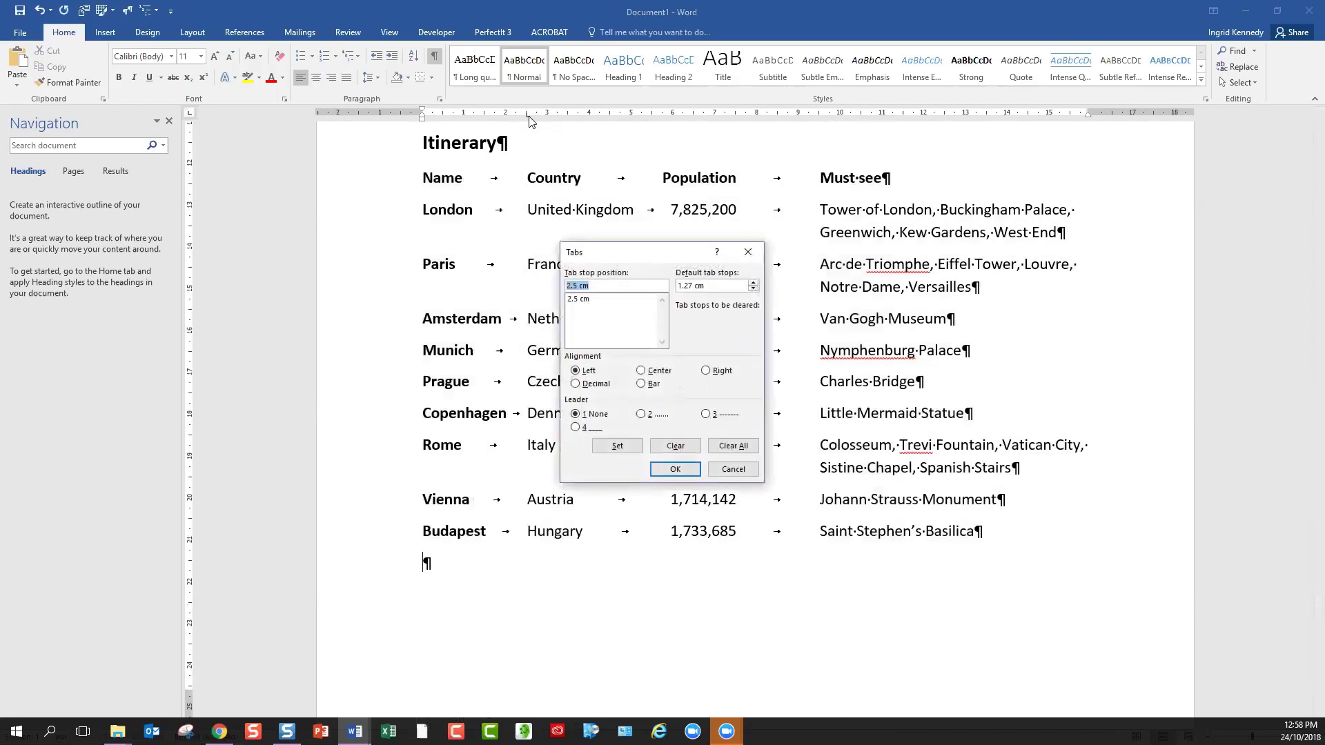
drag(660, 256, 620, 203)
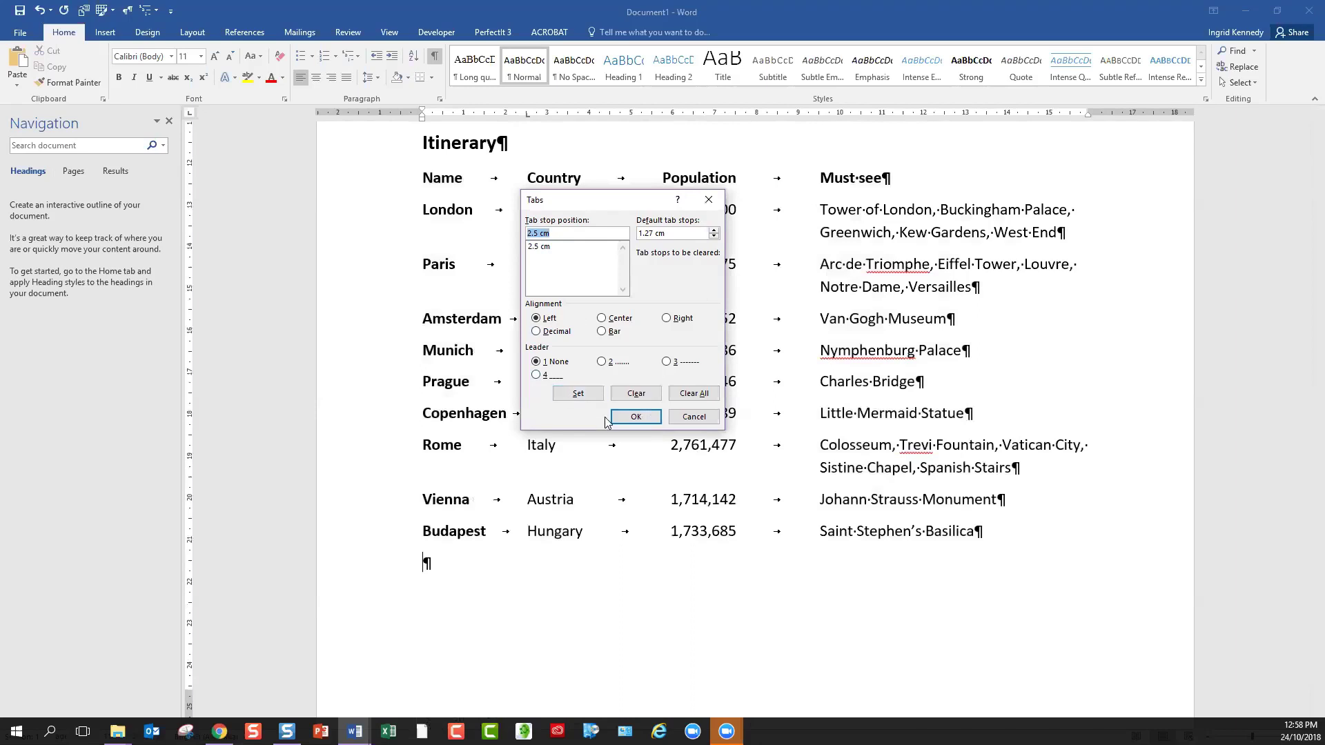
click(686, 417)
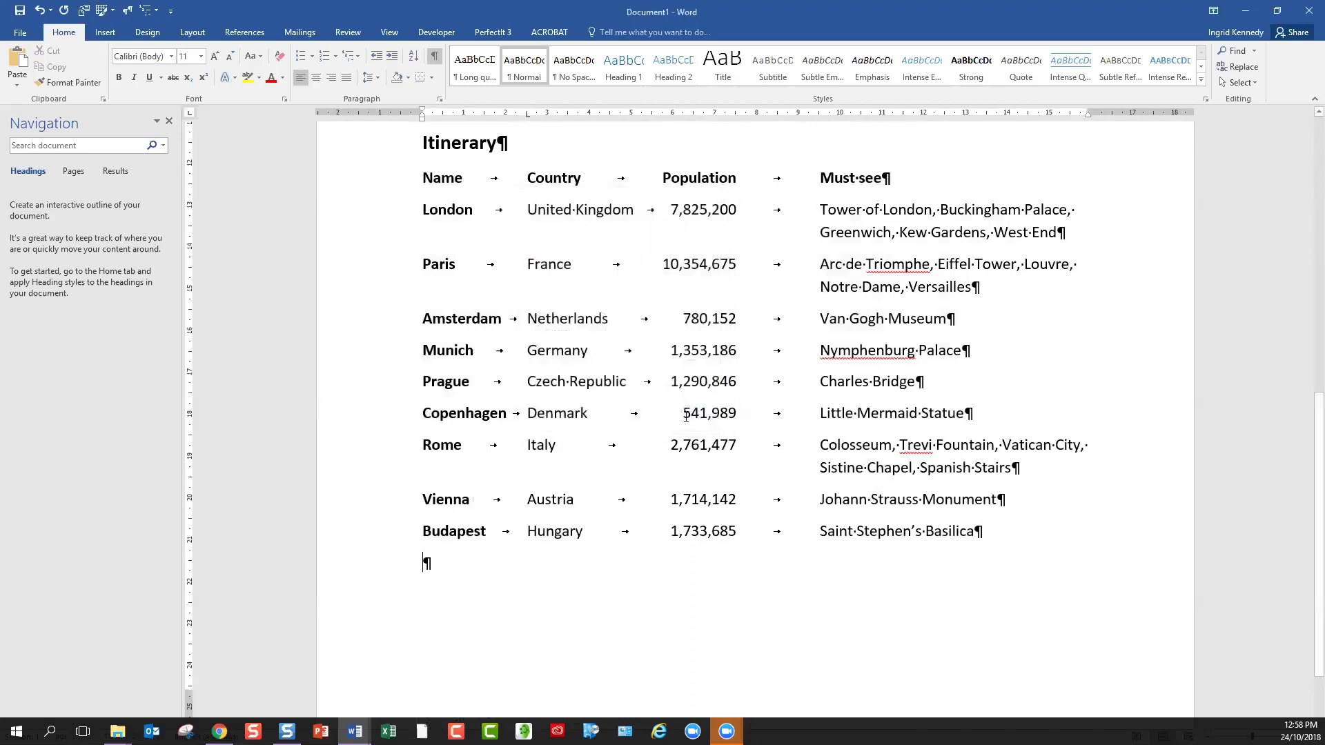
Try resetting the paragraph formatting of all itinerary rows, and undo the reset along with the stray typed letter
click(563, 179)
drag(421, 175, 1008, 539)
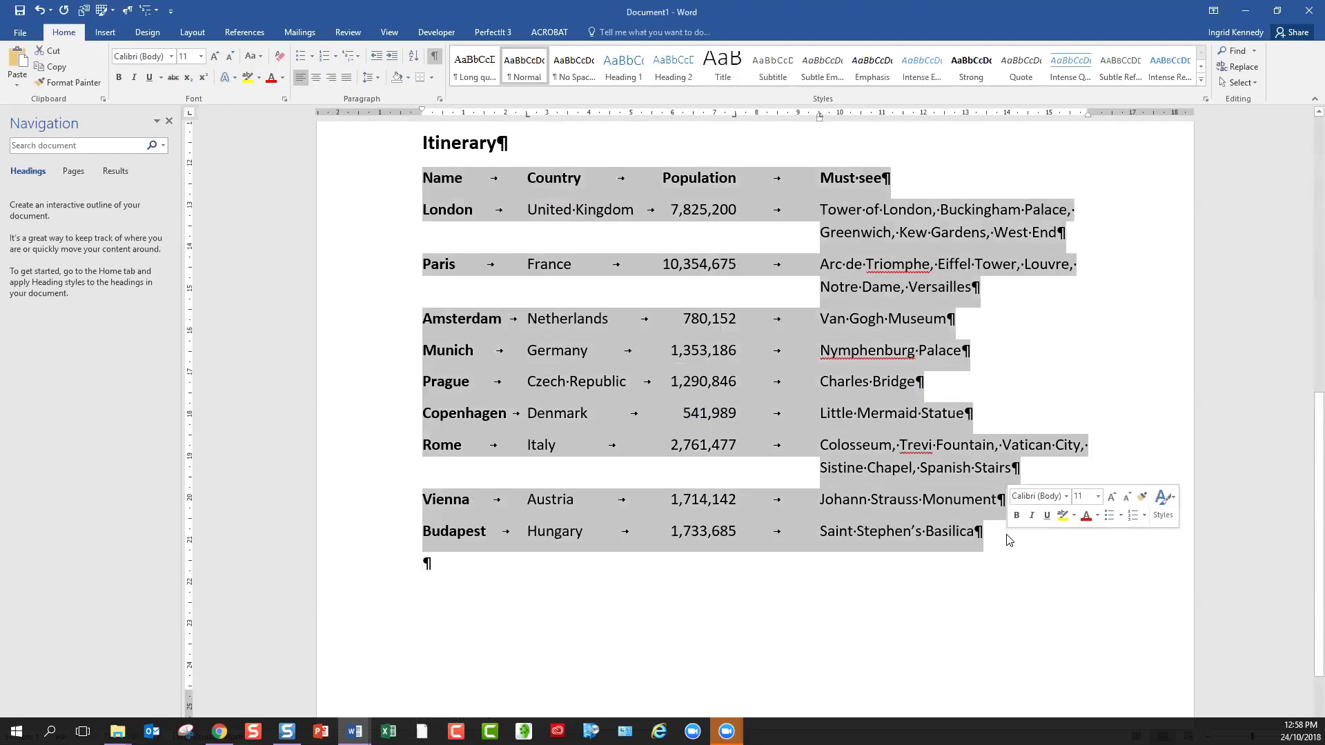
key(ctrl+q)
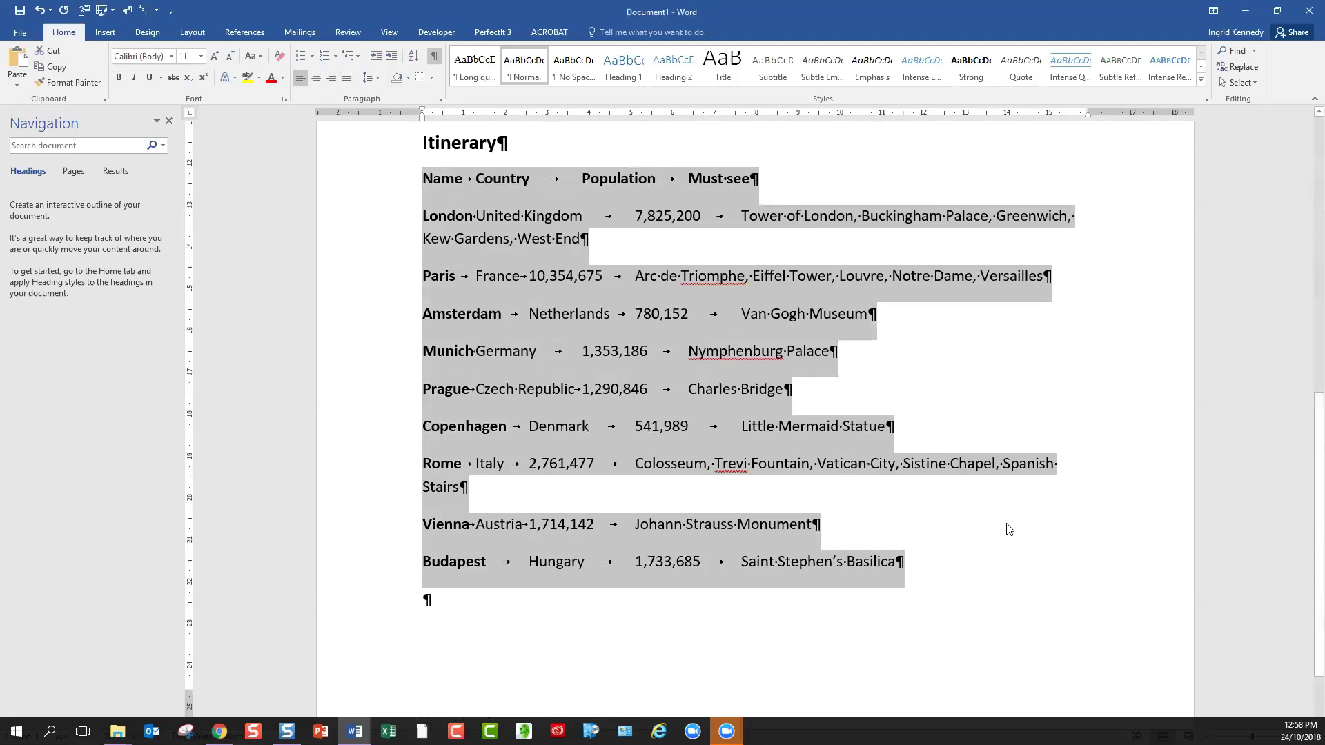
text(z)
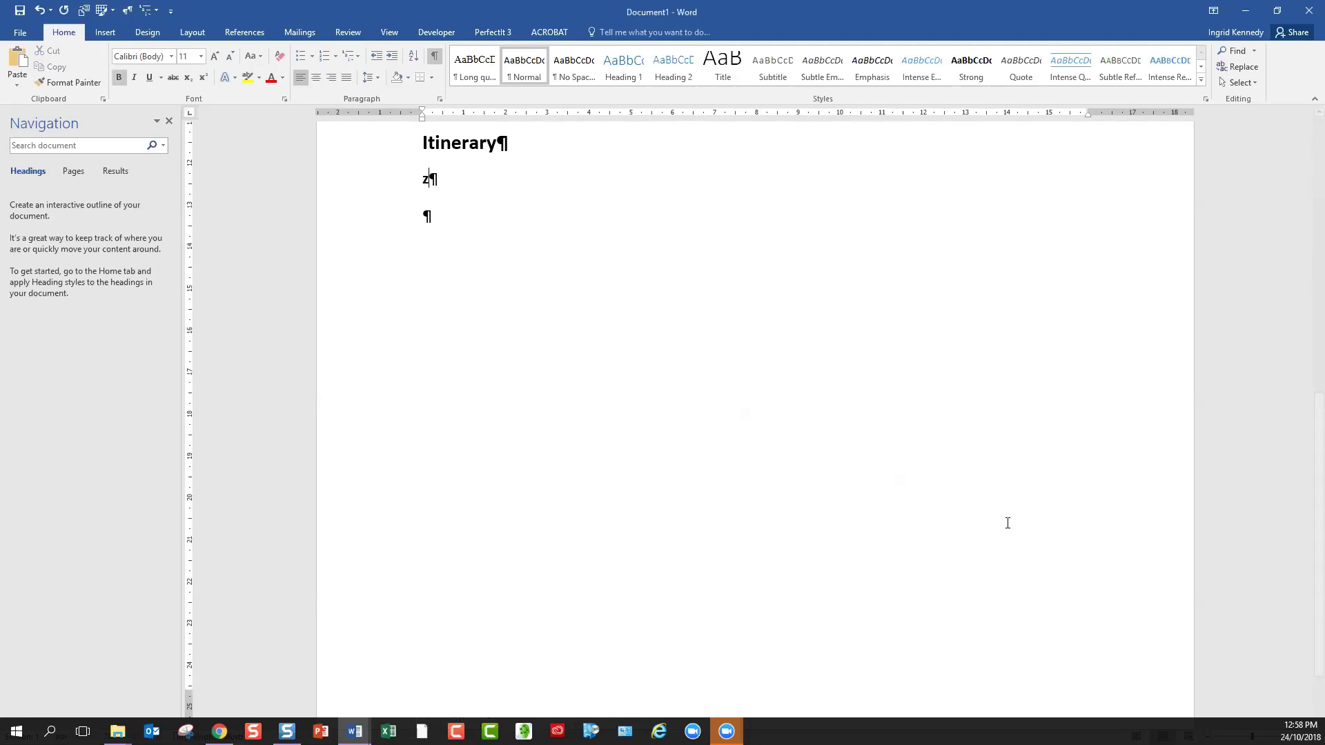
key(ctrl+z)
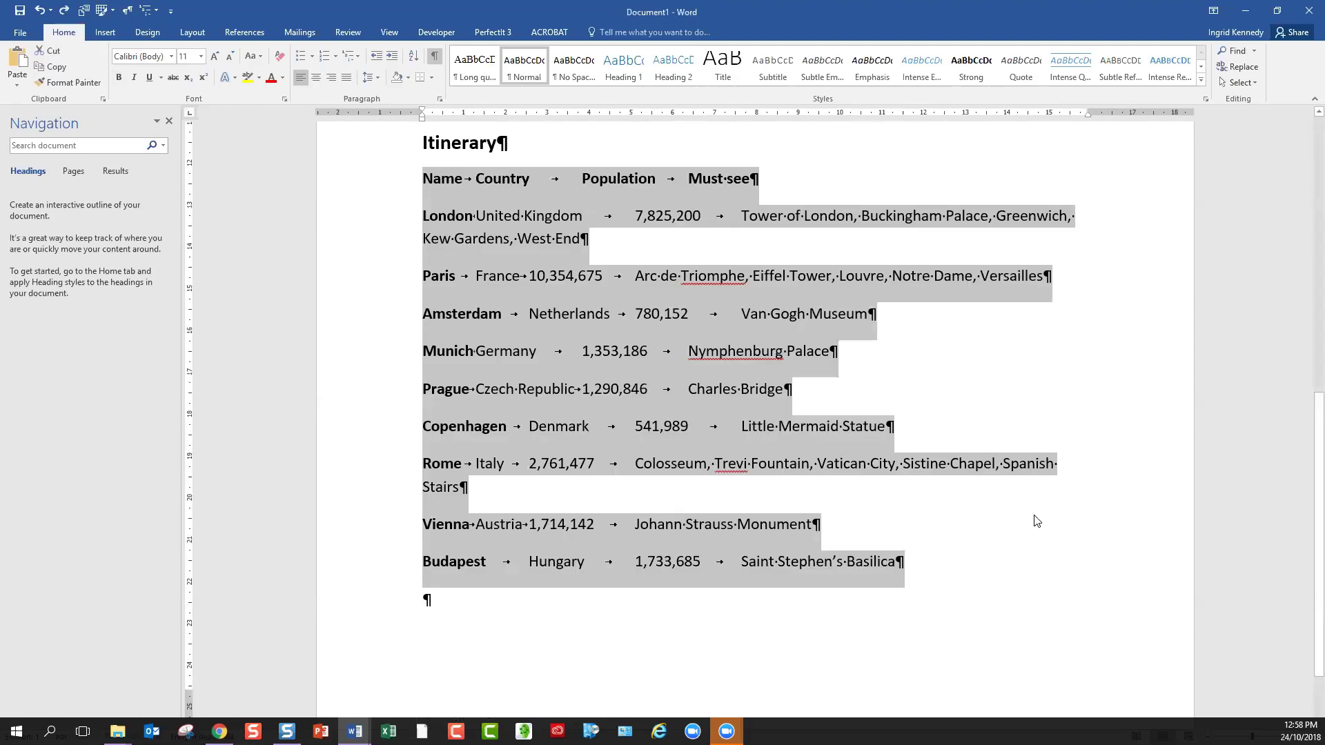
key(ctrl+z)
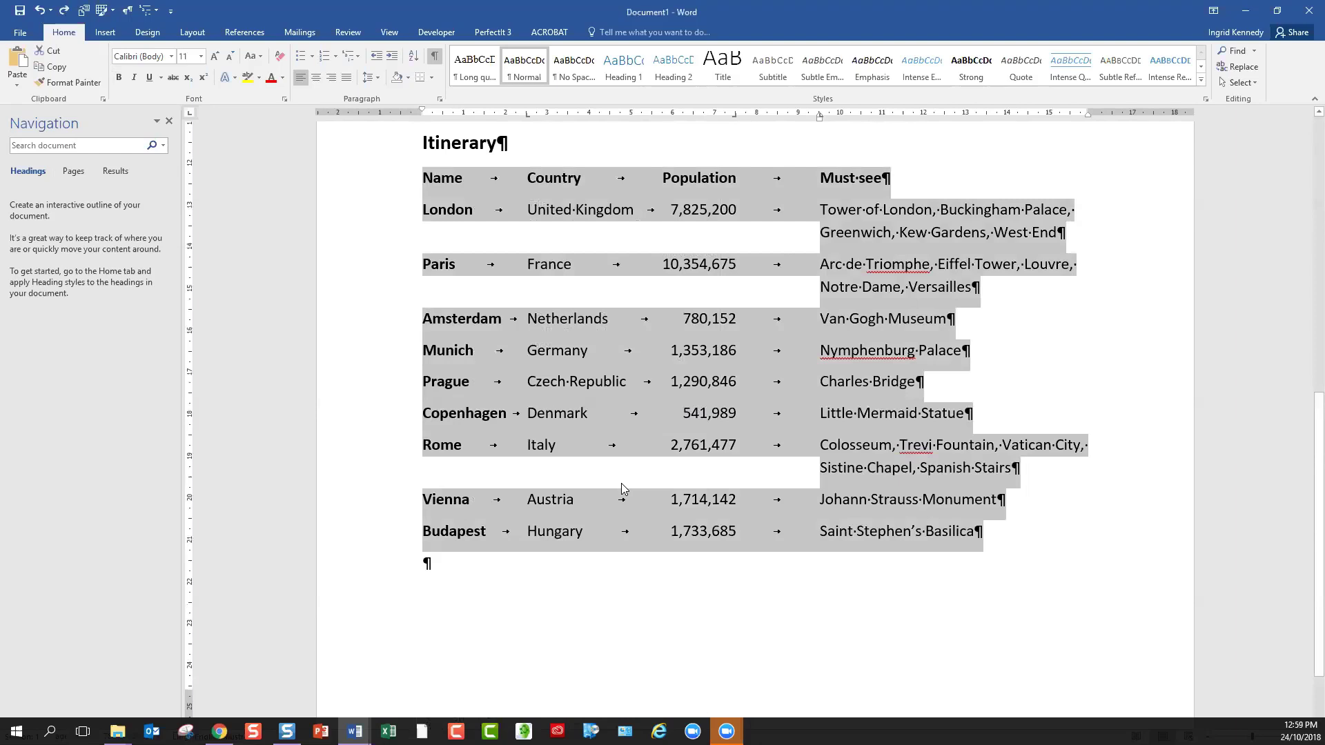
Try stripping both the direct paragraph formatting and the bold character formatting from the itinerary rows, and undo it
key(ctrl+q)
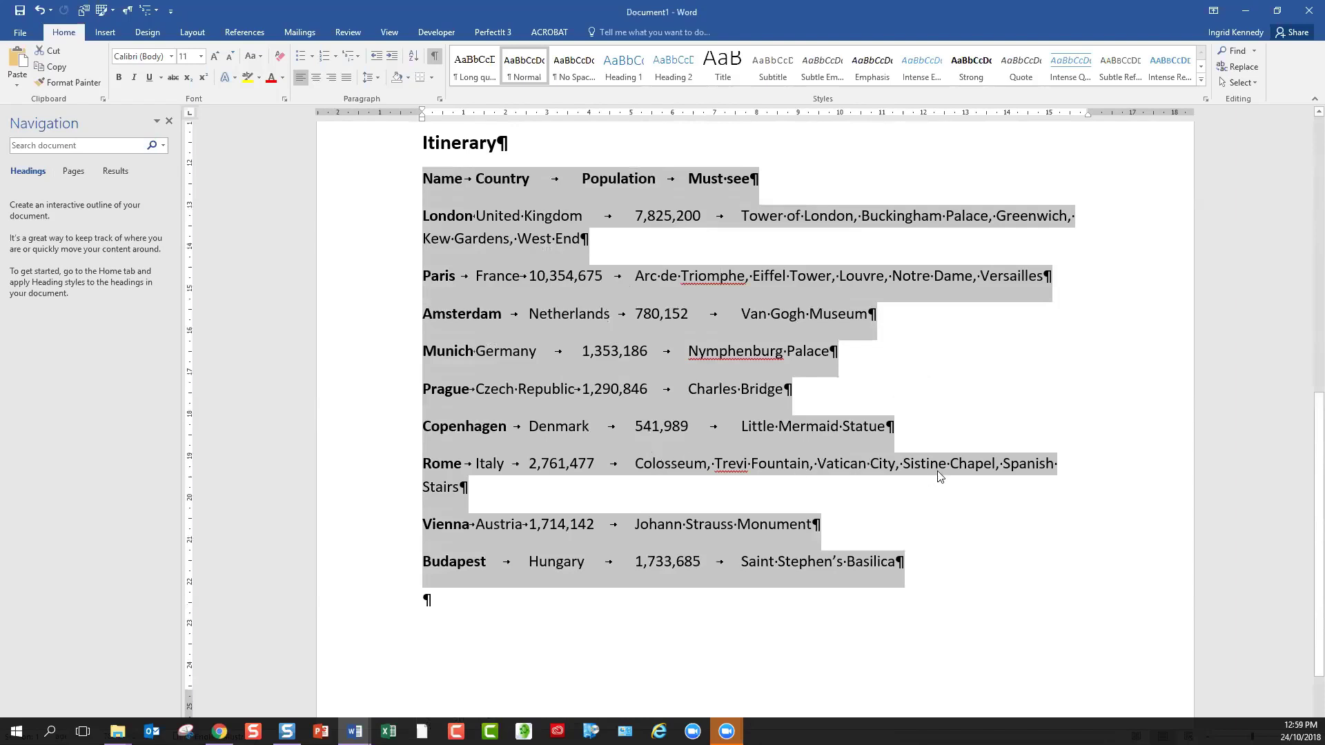
key(ctrl+q)
key(ctrl+z)
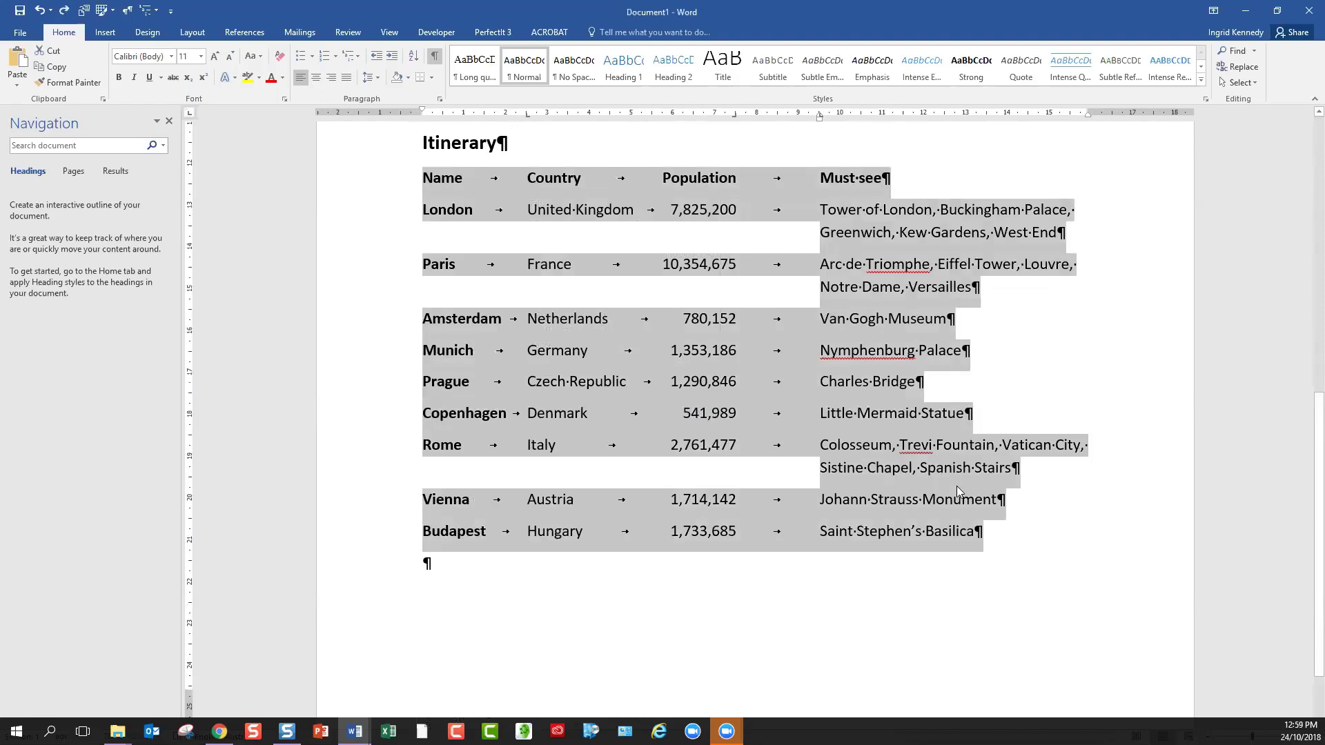
key(ctrl+y)
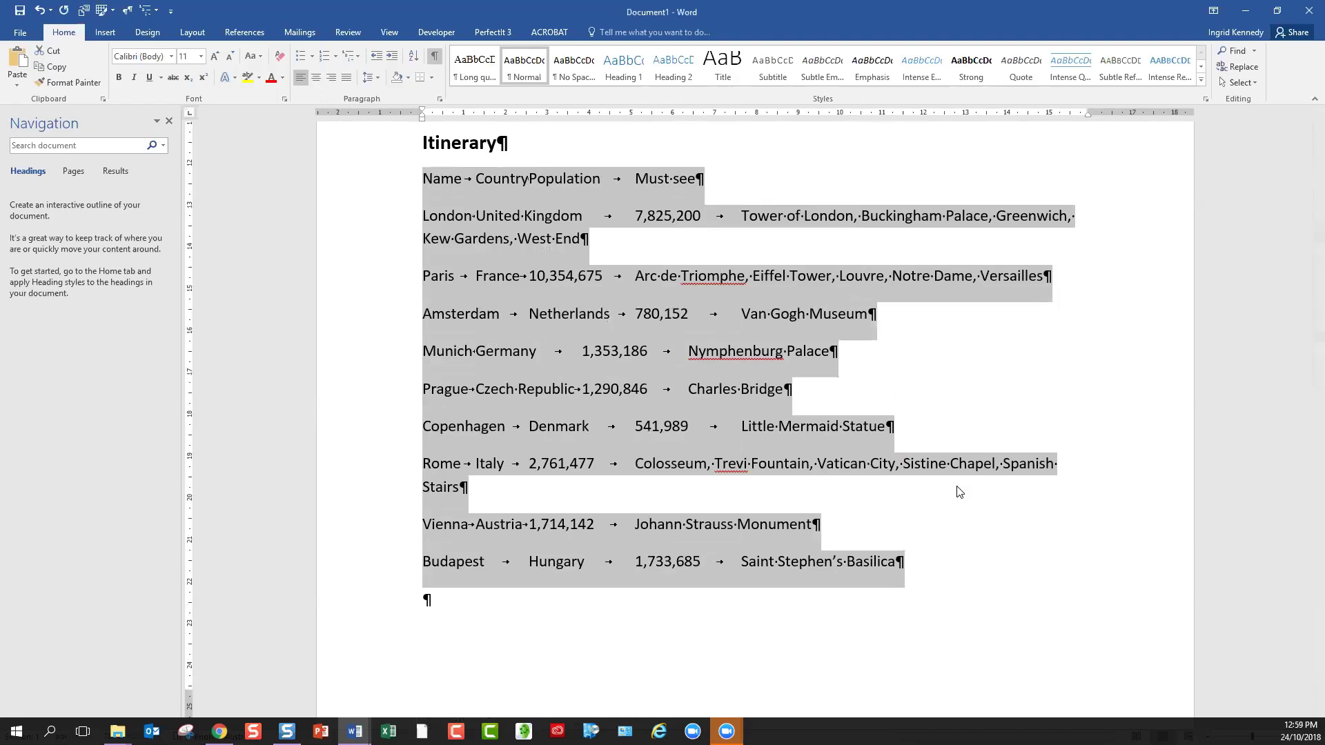
key(ctrl+z)
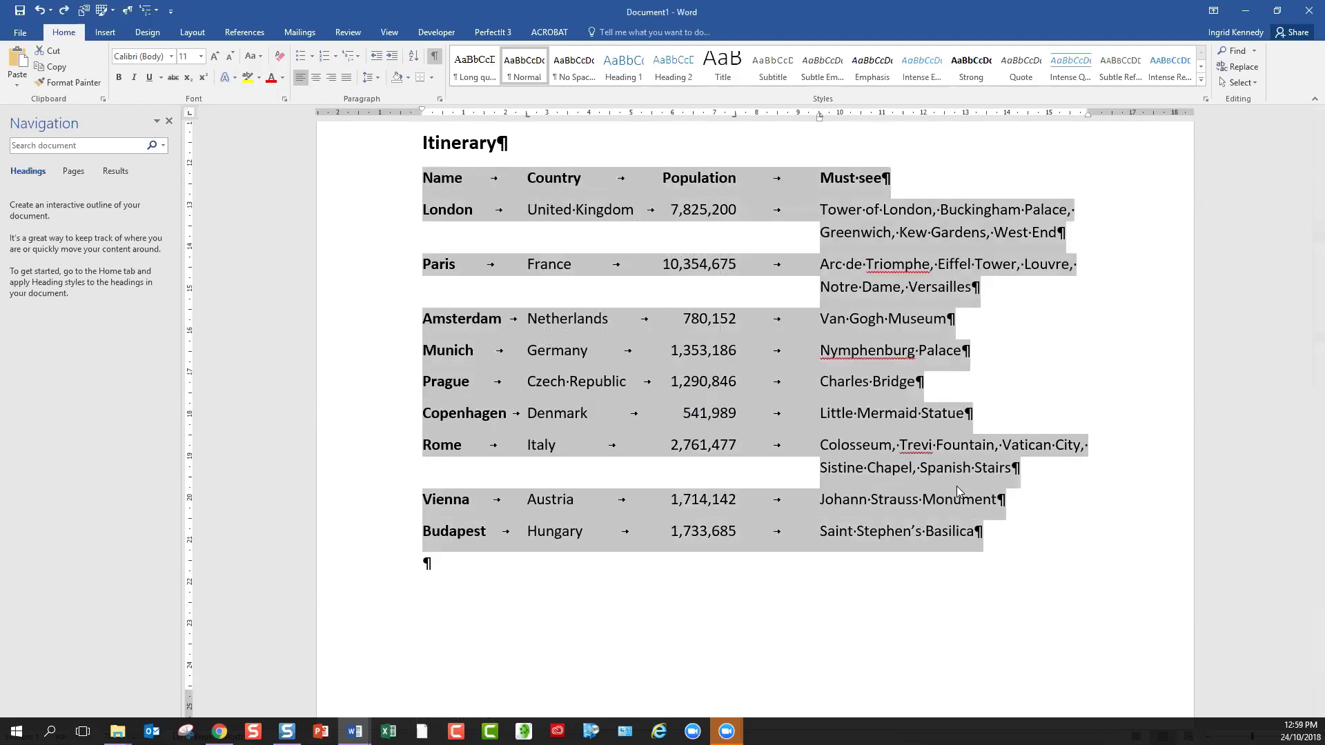
Cancel closing the document, and repeat and undo the paragraph formatting reset on the itinerary rows
key(alt+F4)
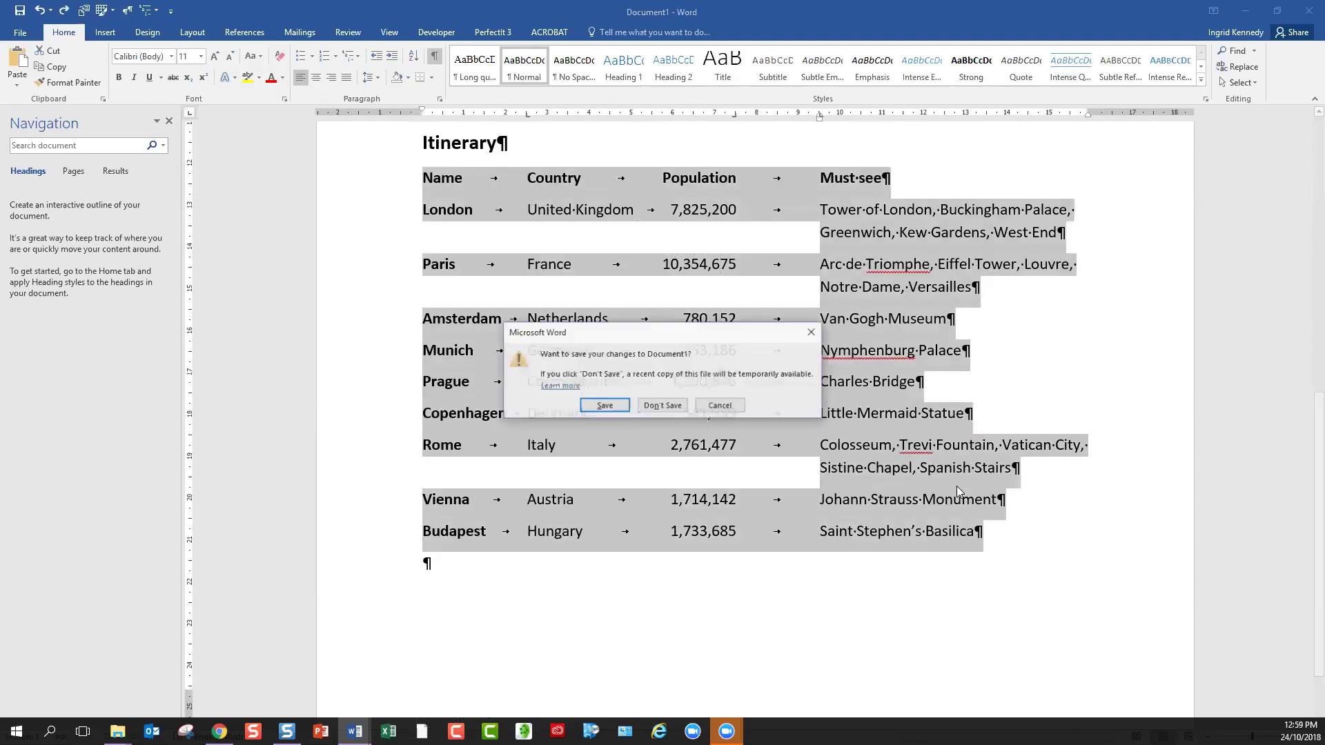
click(719, 405)
key(ctrl+y)
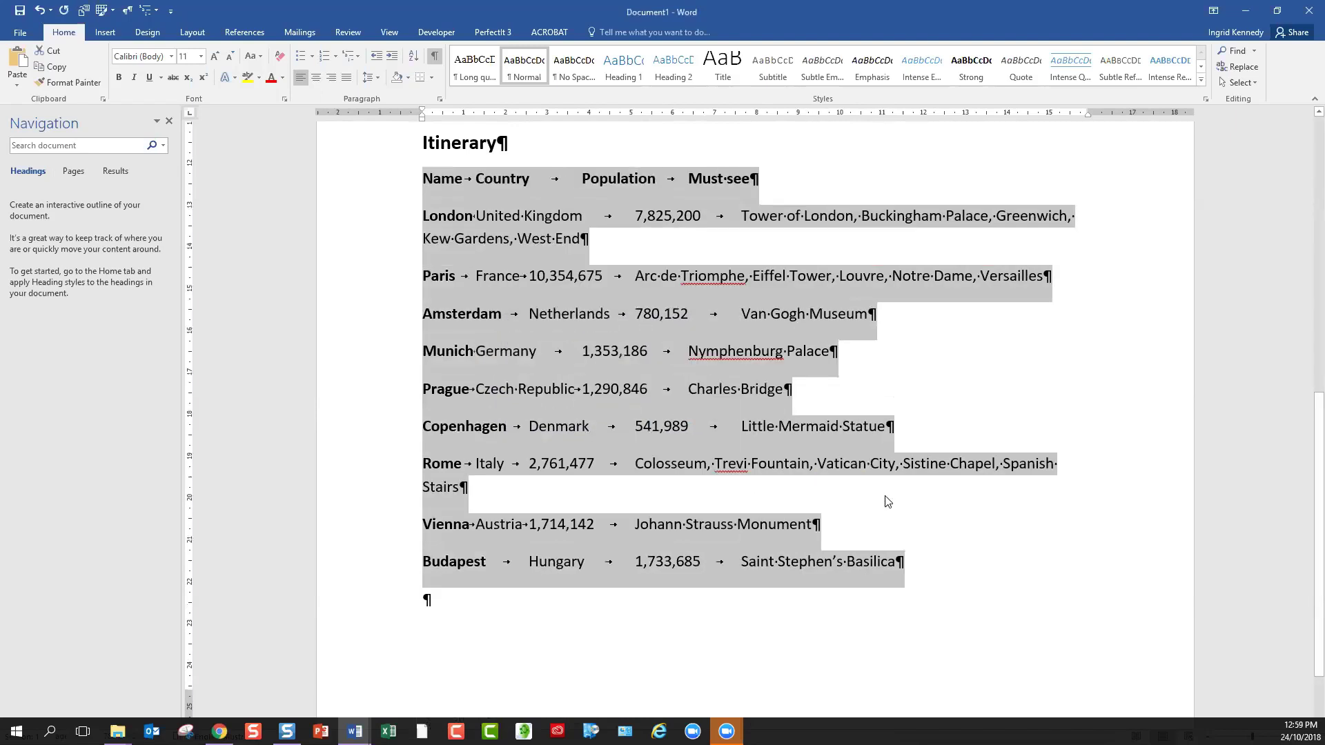
key(ctrl+z)
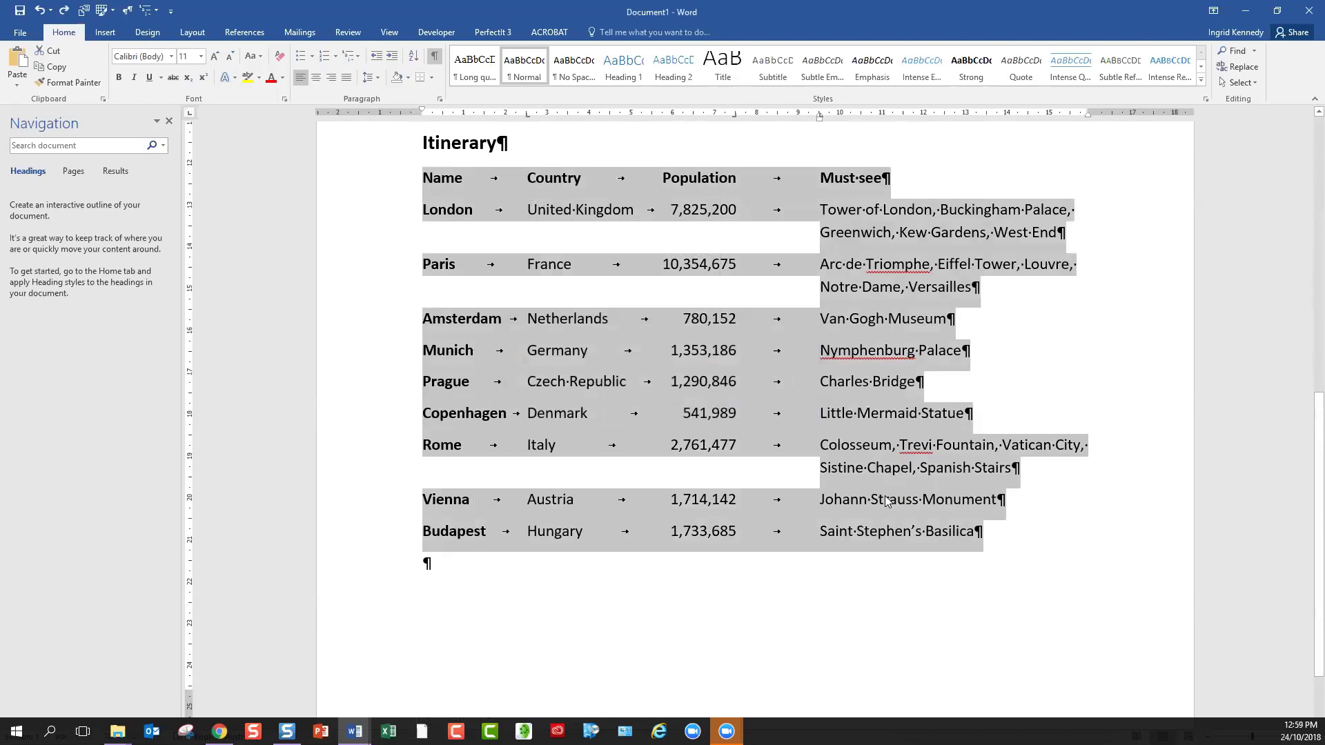
Convert the itinerary rows from Name to Budapest into a four-column table separated at tabs, with AutoFit to contents
click(659, 184)
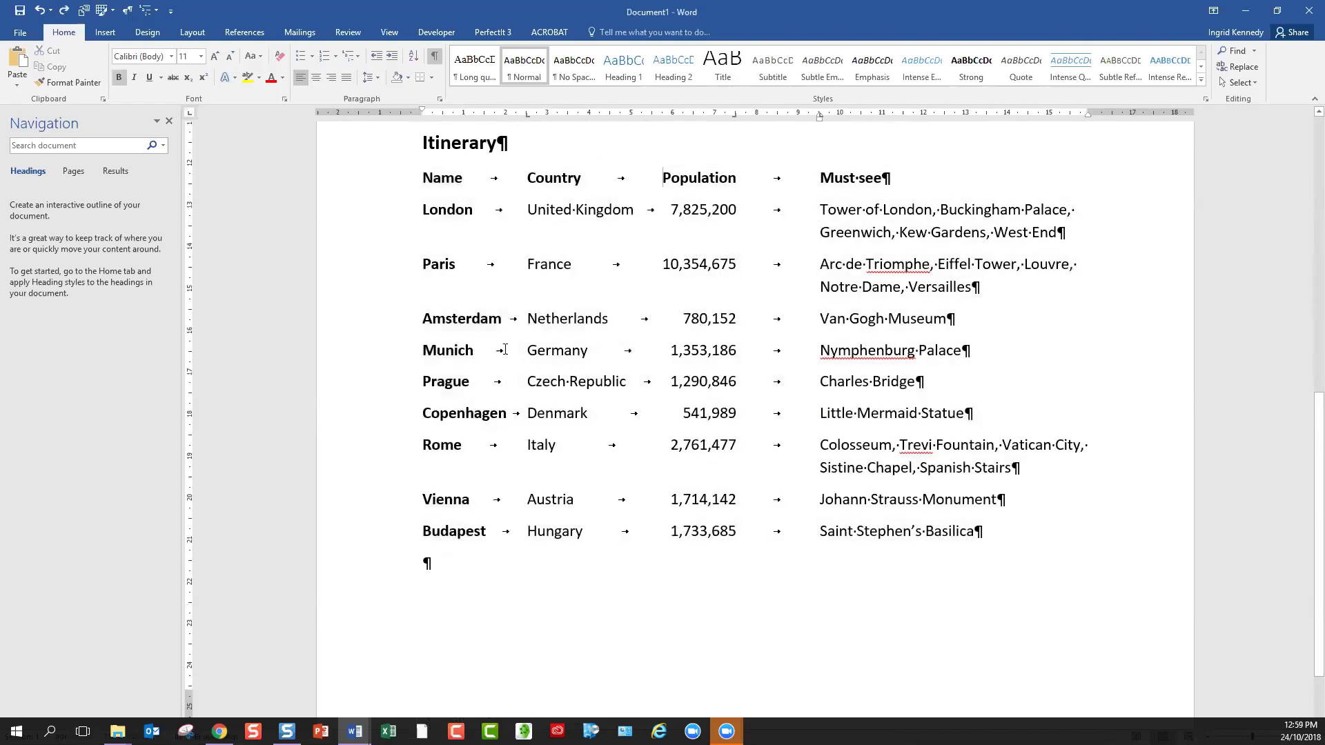
drag(418, 178, 1119, 538)
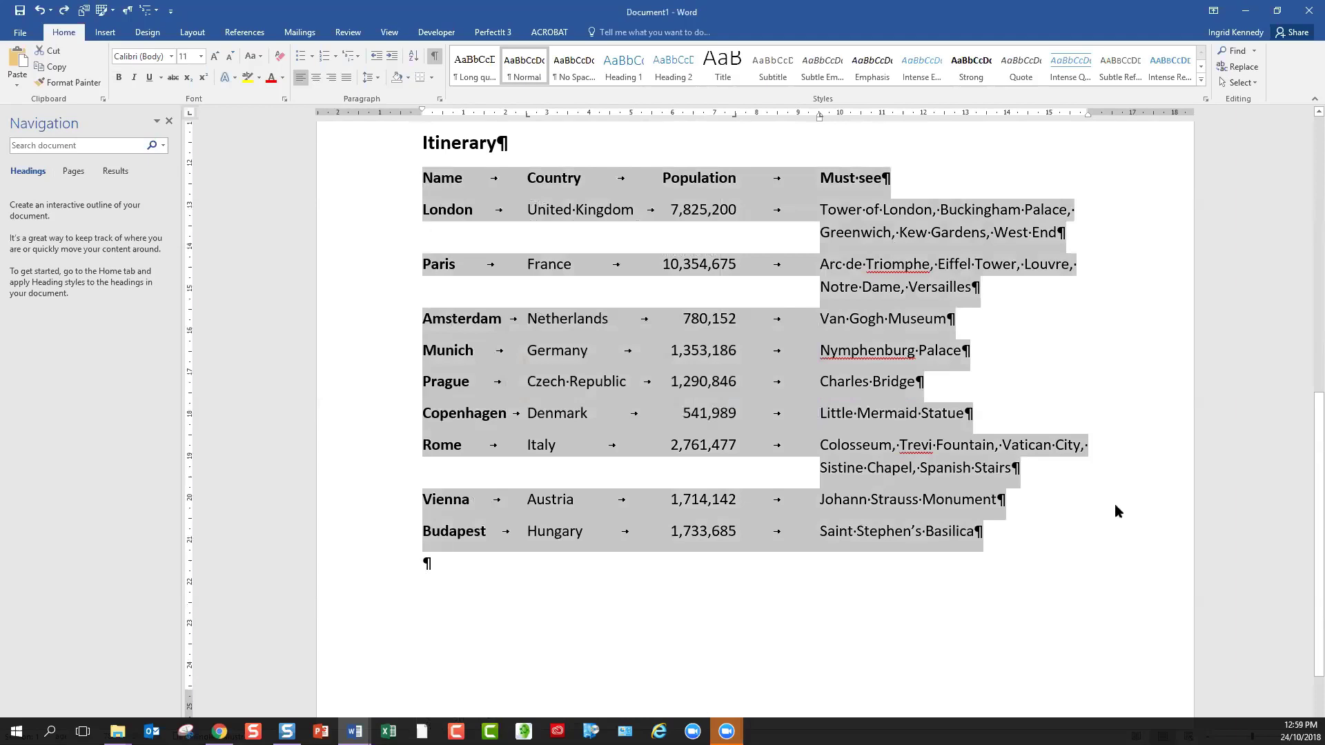
click(106, 34)
click(113, 77)
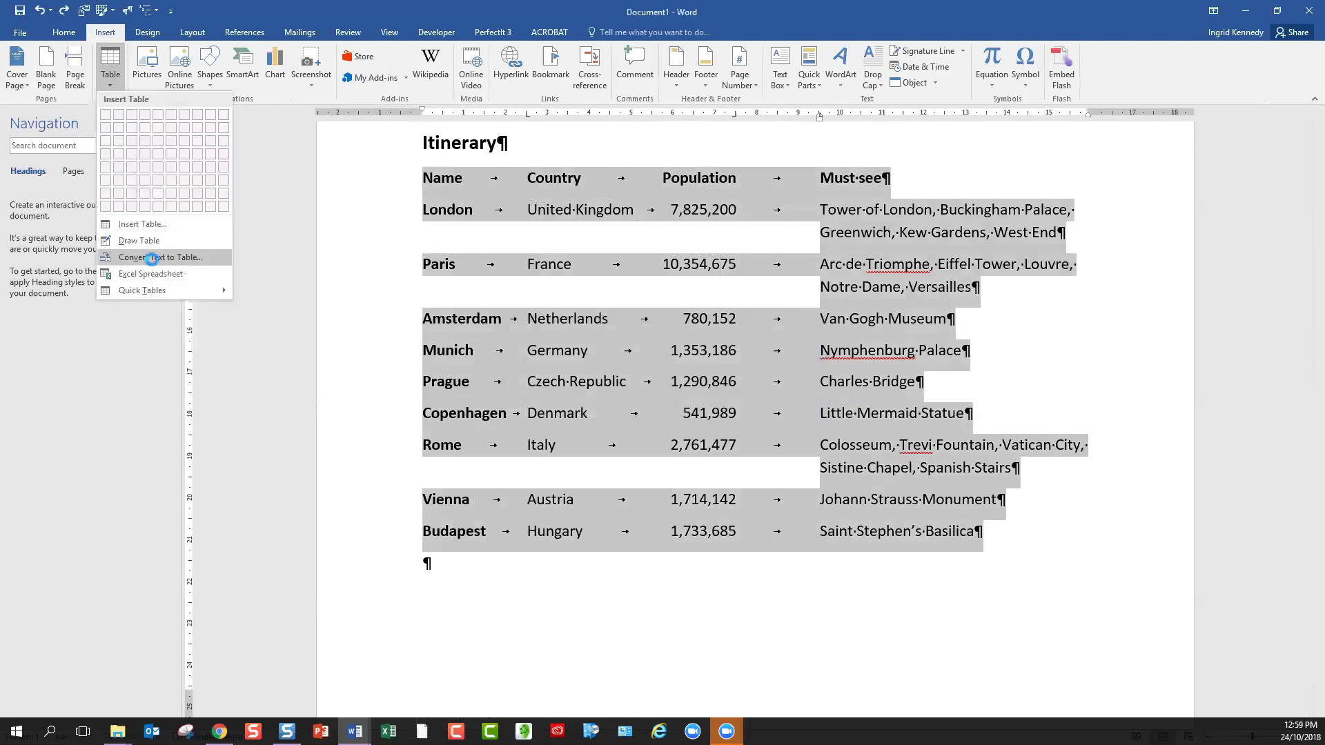
click(153, 260)
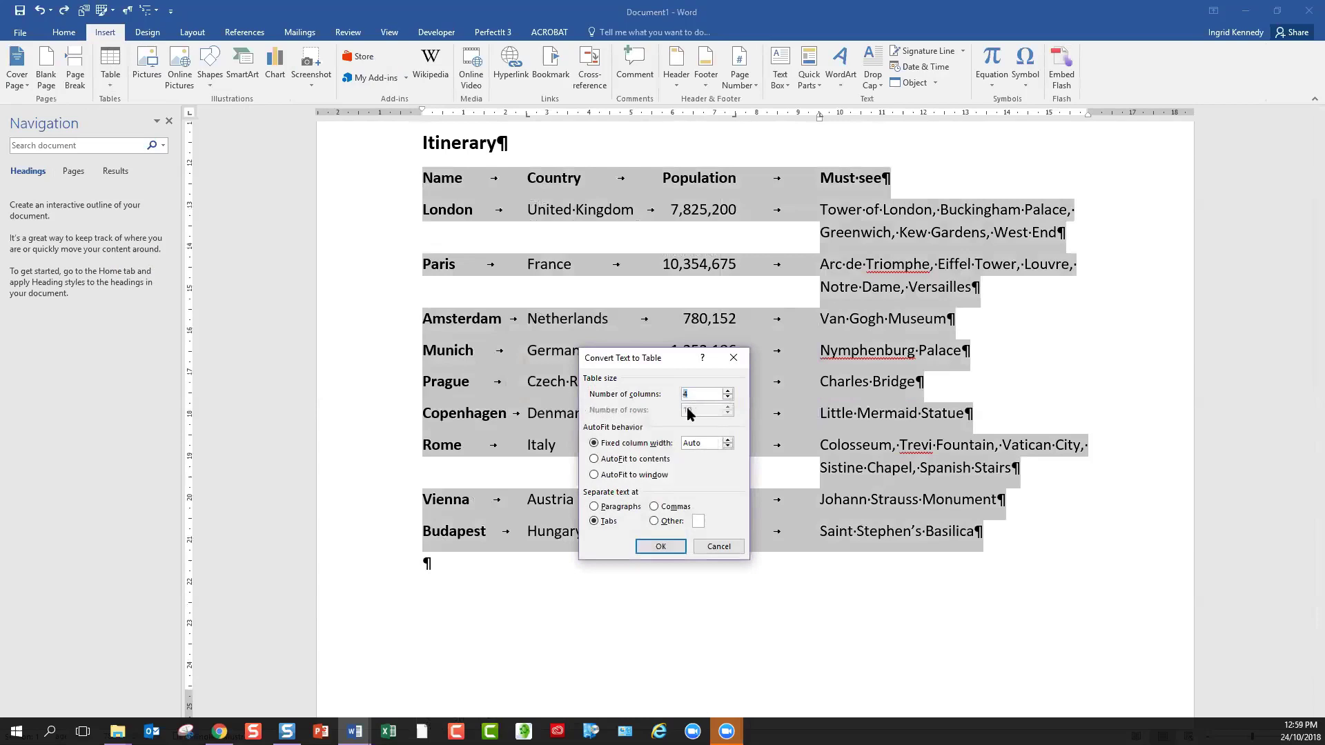
click(593, 508)
click(593, 521)
click(593, 459)
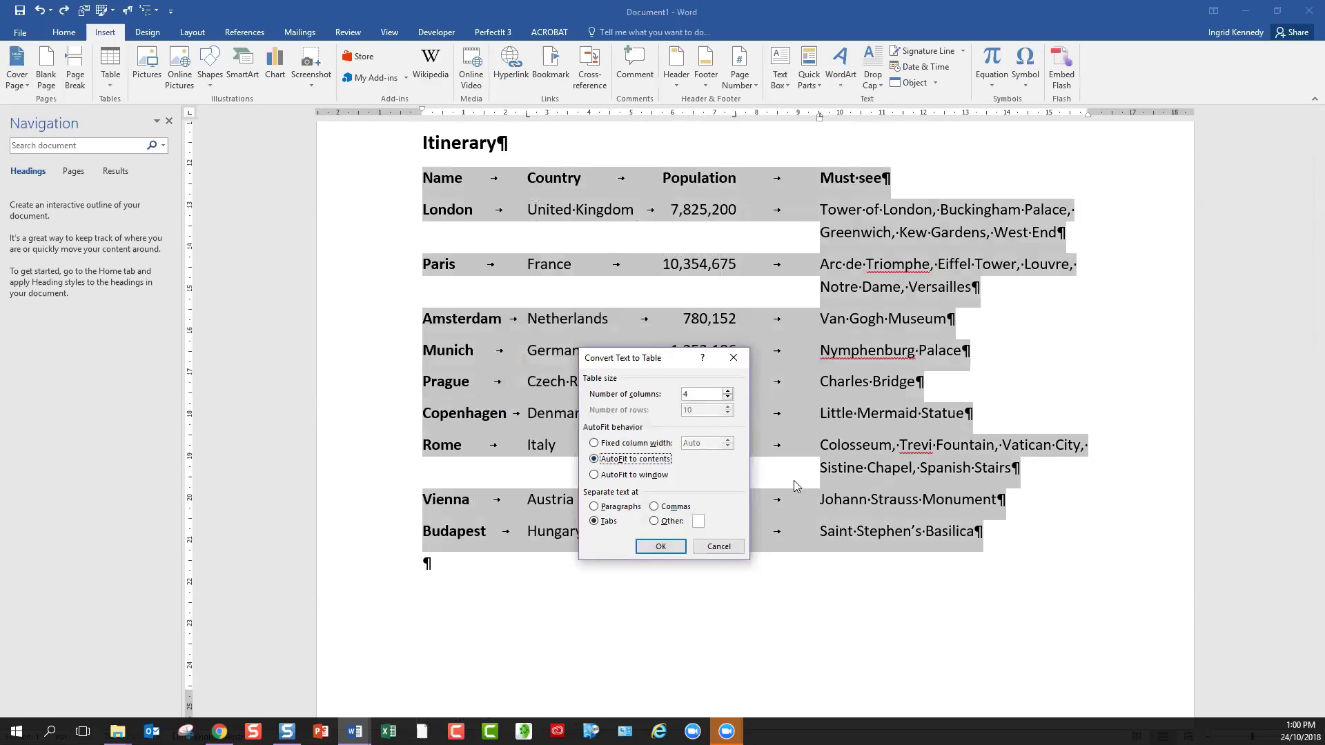
click(661, 552)
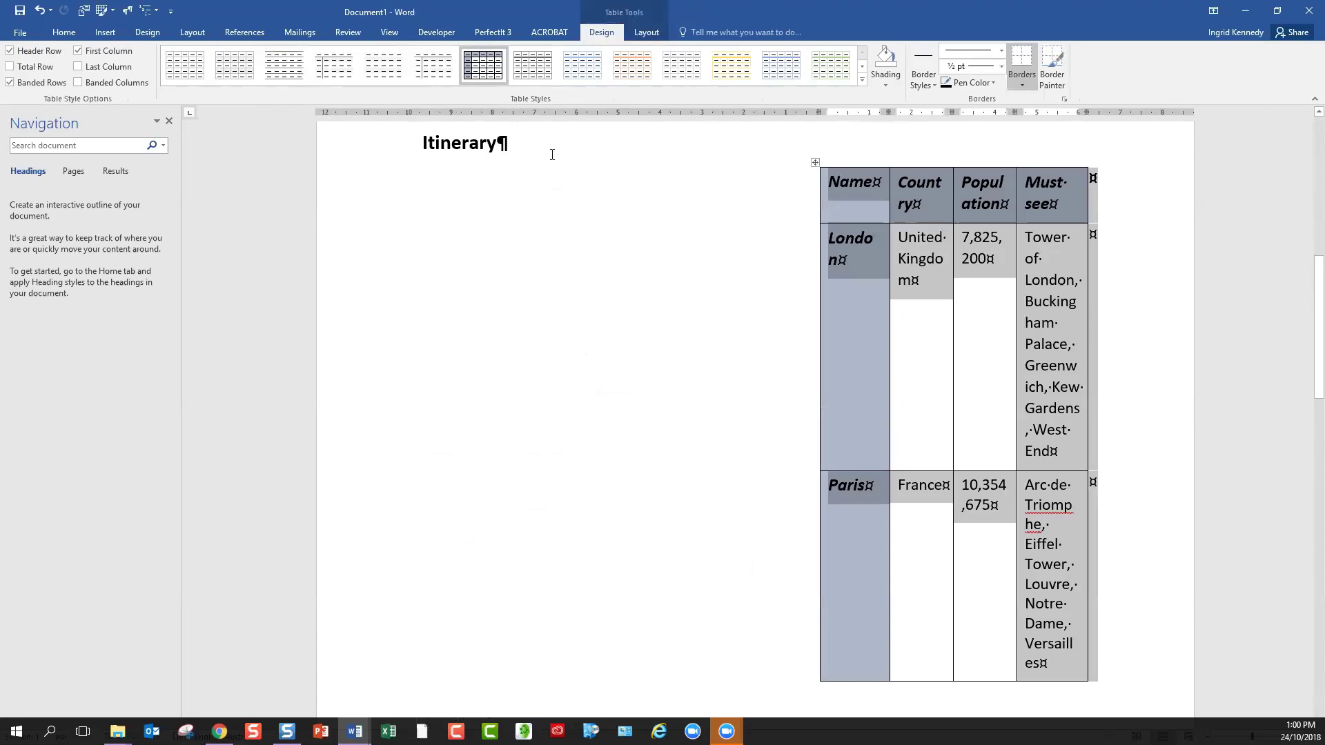
Apply AutoFit Window to the itinerary table so it spans the full text width
click(646, 35)
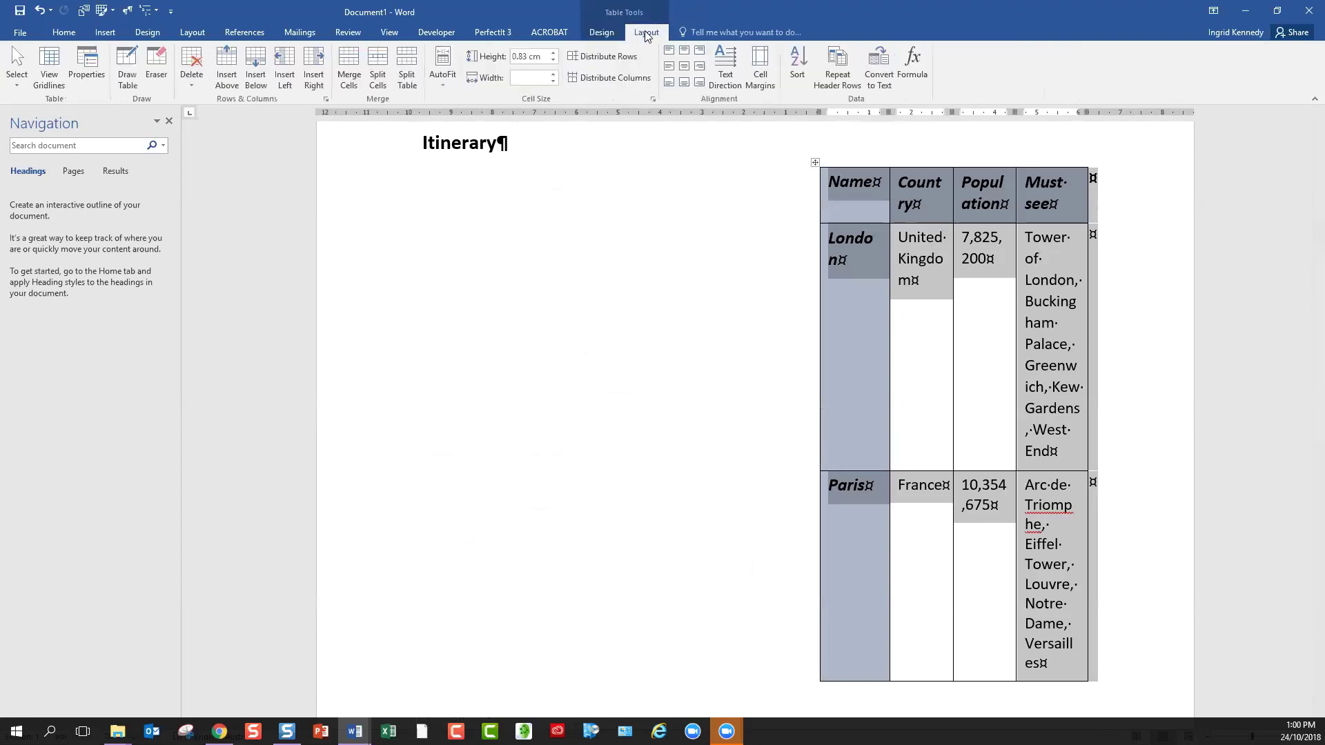
click(444, 83)
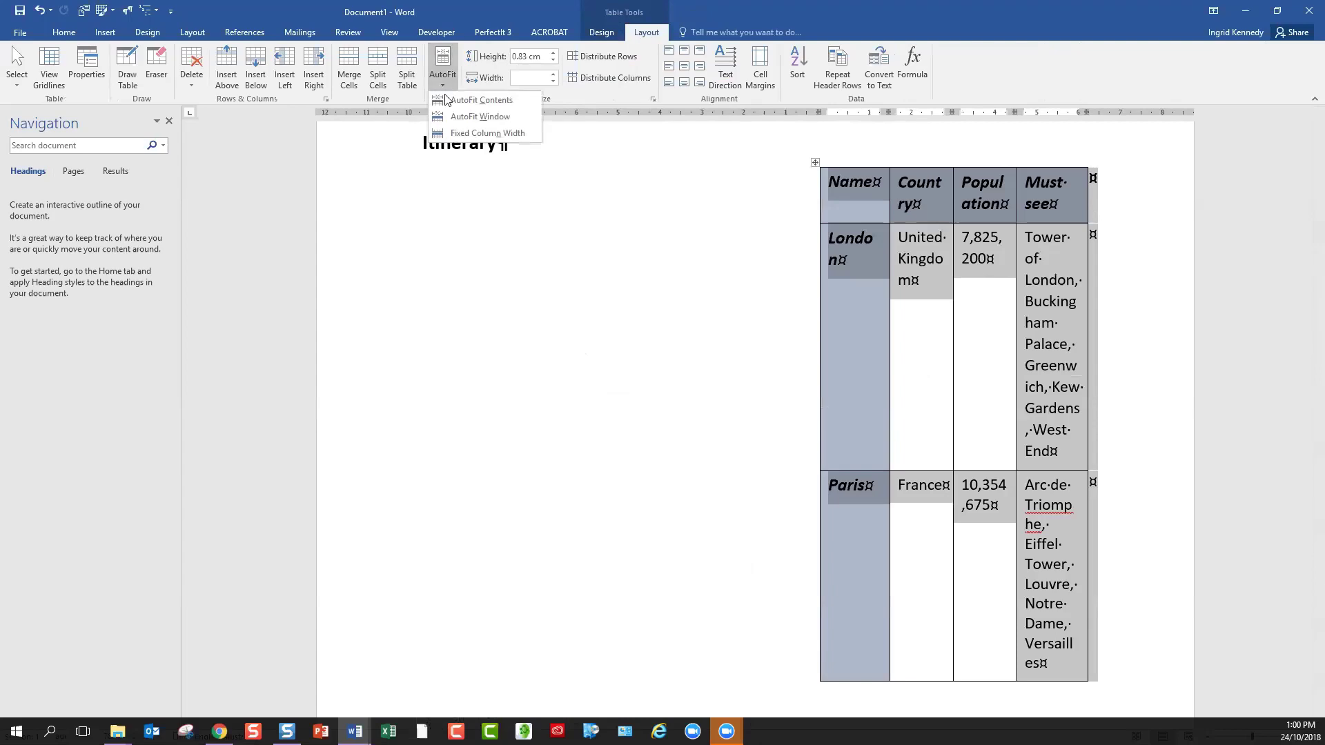
click(441, 119)
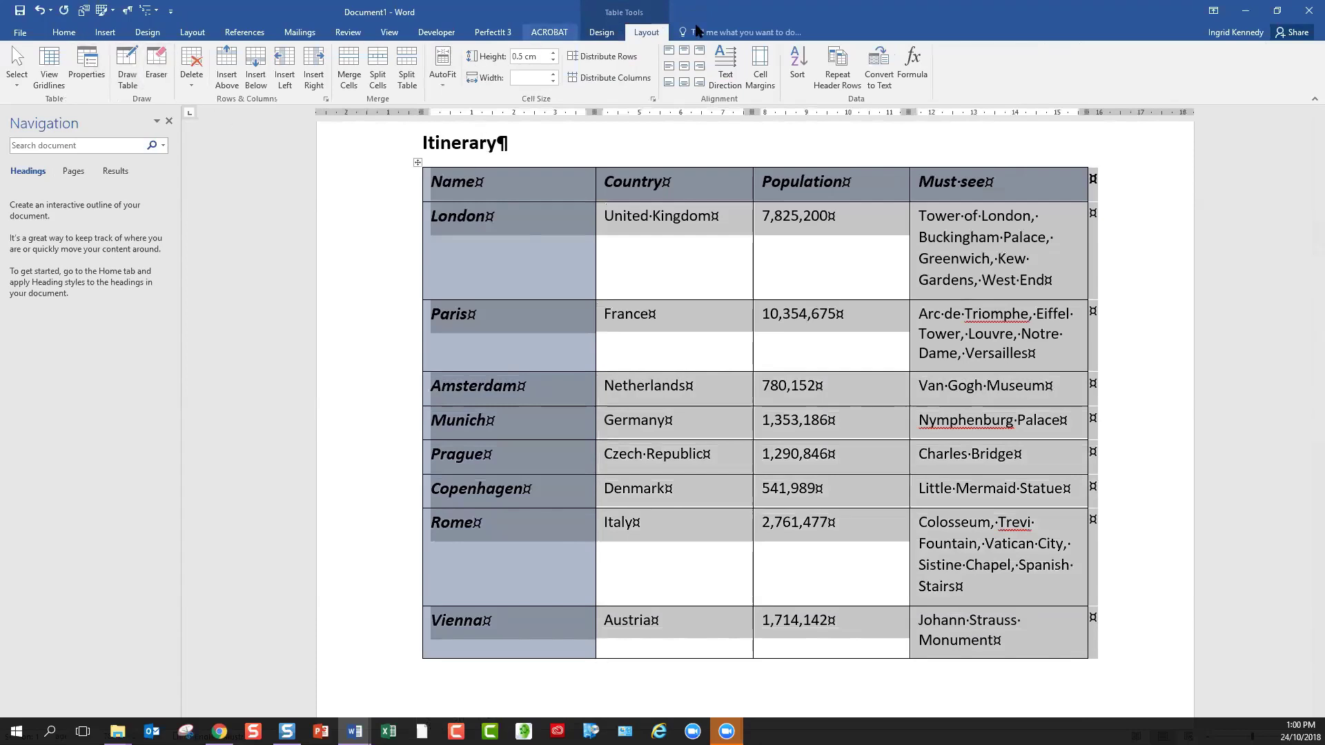
Fit the itinerary table's columns to their contents and reapply AutoFit Window to the table
click(444, 84)
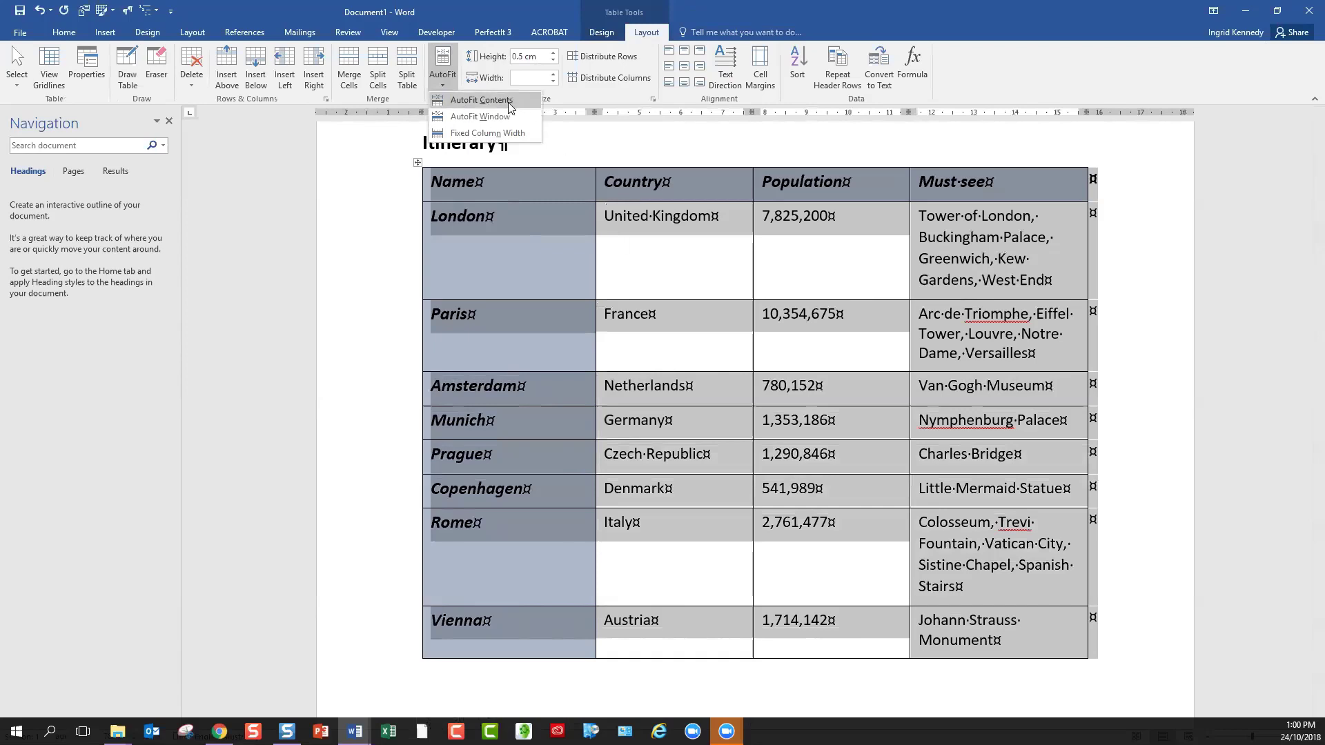
click(482, 100)
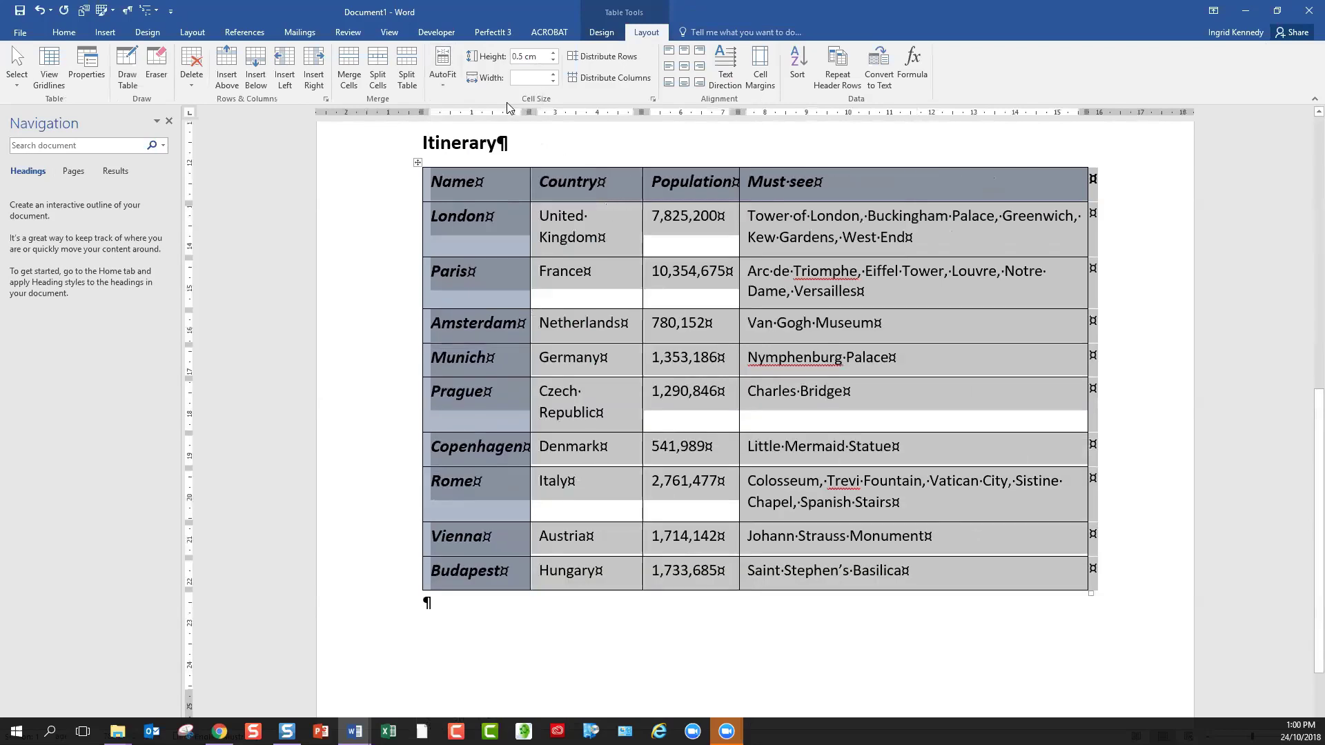
click(448, 83)
click(458, 119)
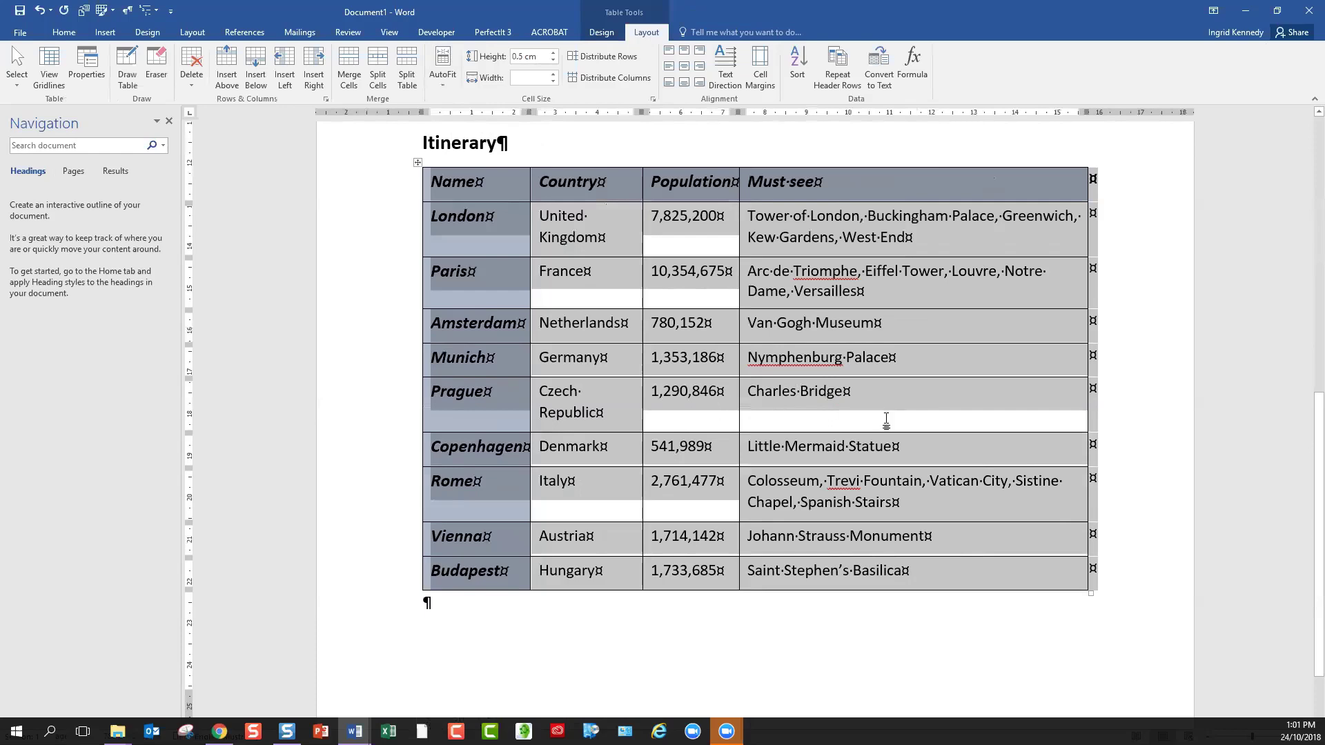
Set the London row's height in the itinerary table to 1.4 cm
click(871, 286)
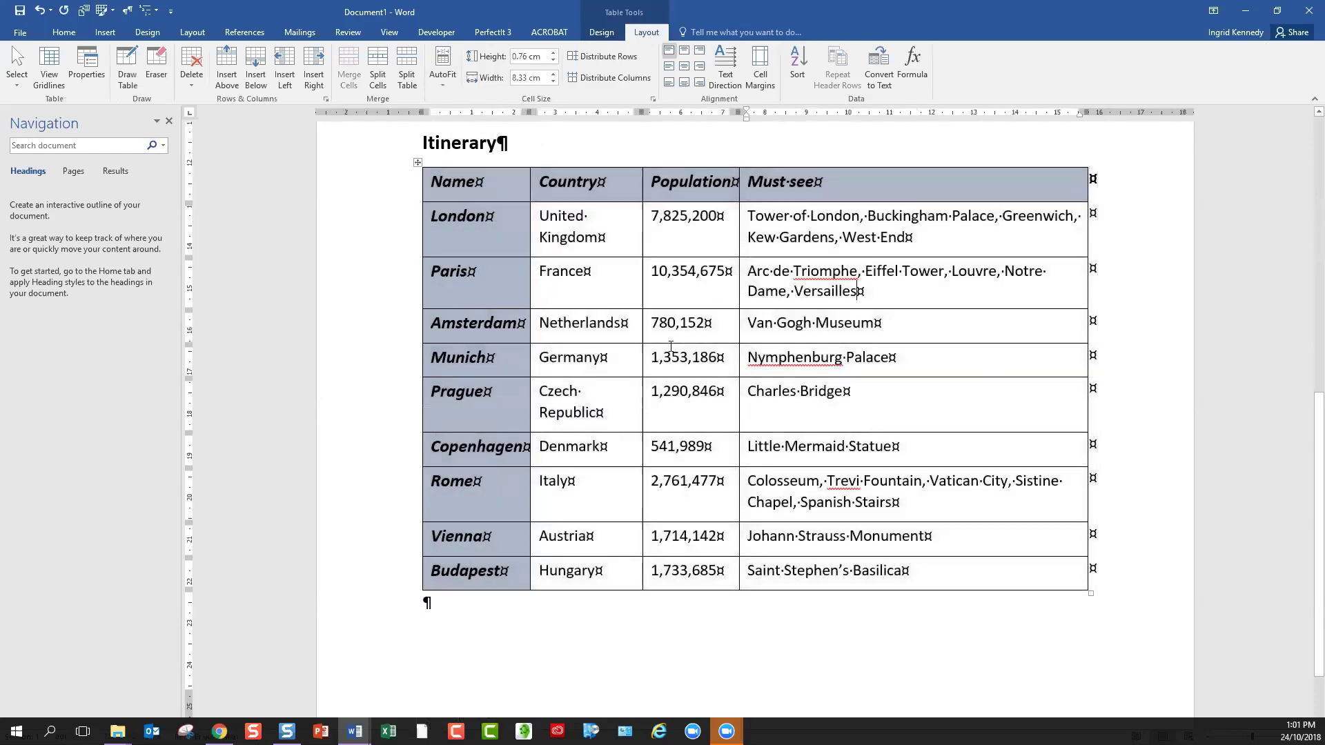
click(878, 224)
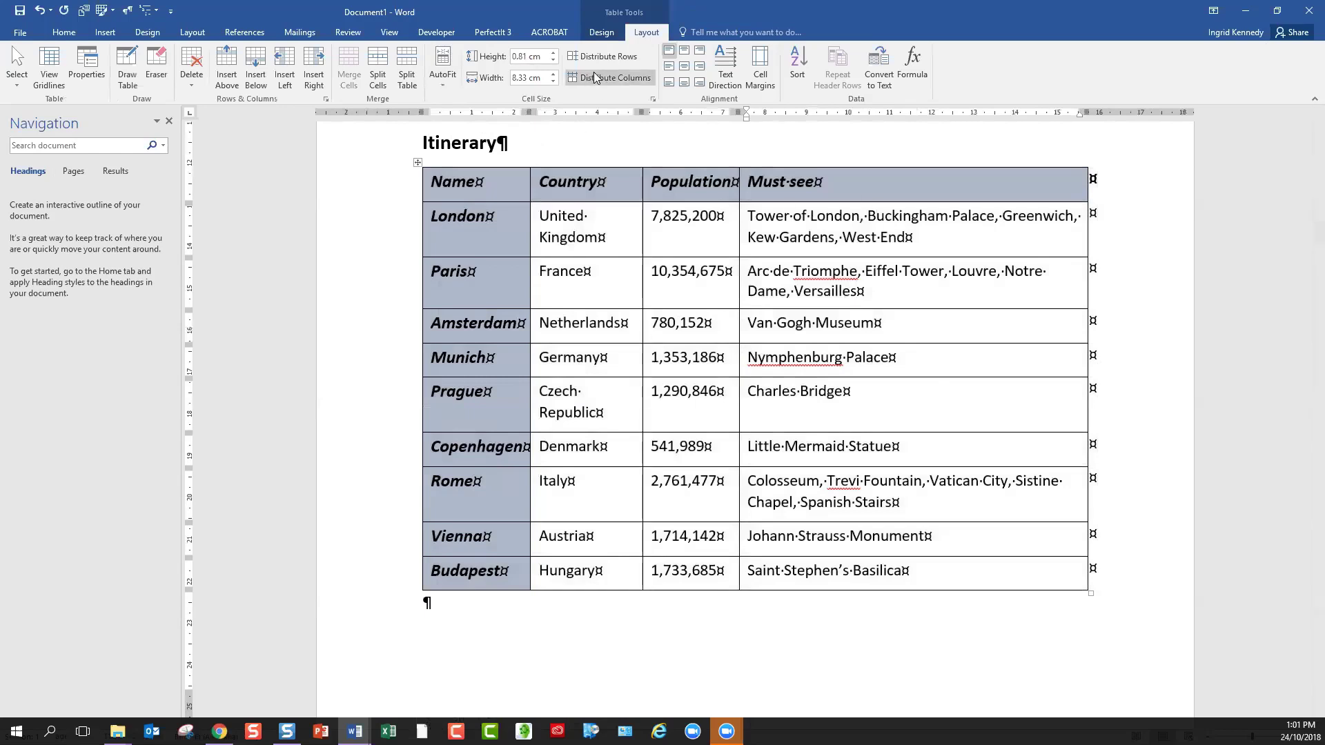
click(553, 61)
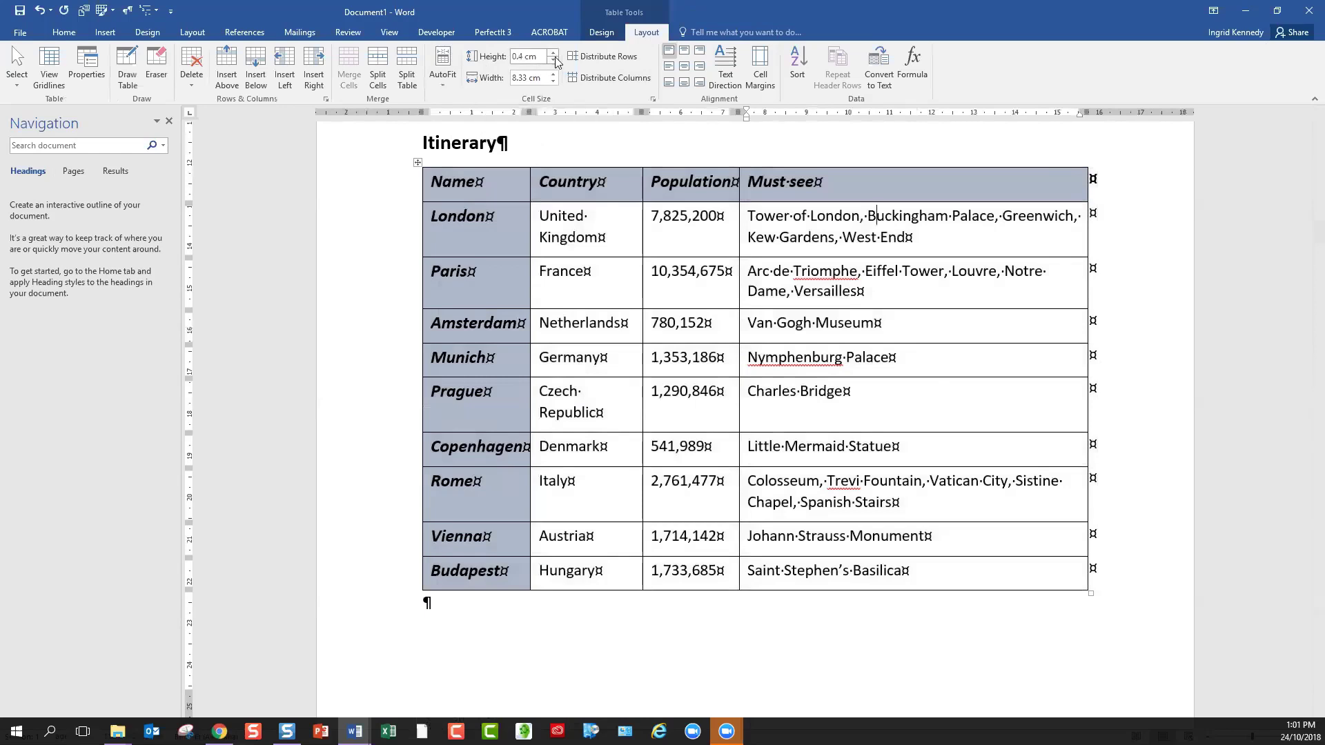
click(554, 53)
click(553, 53)
click(553, 53)
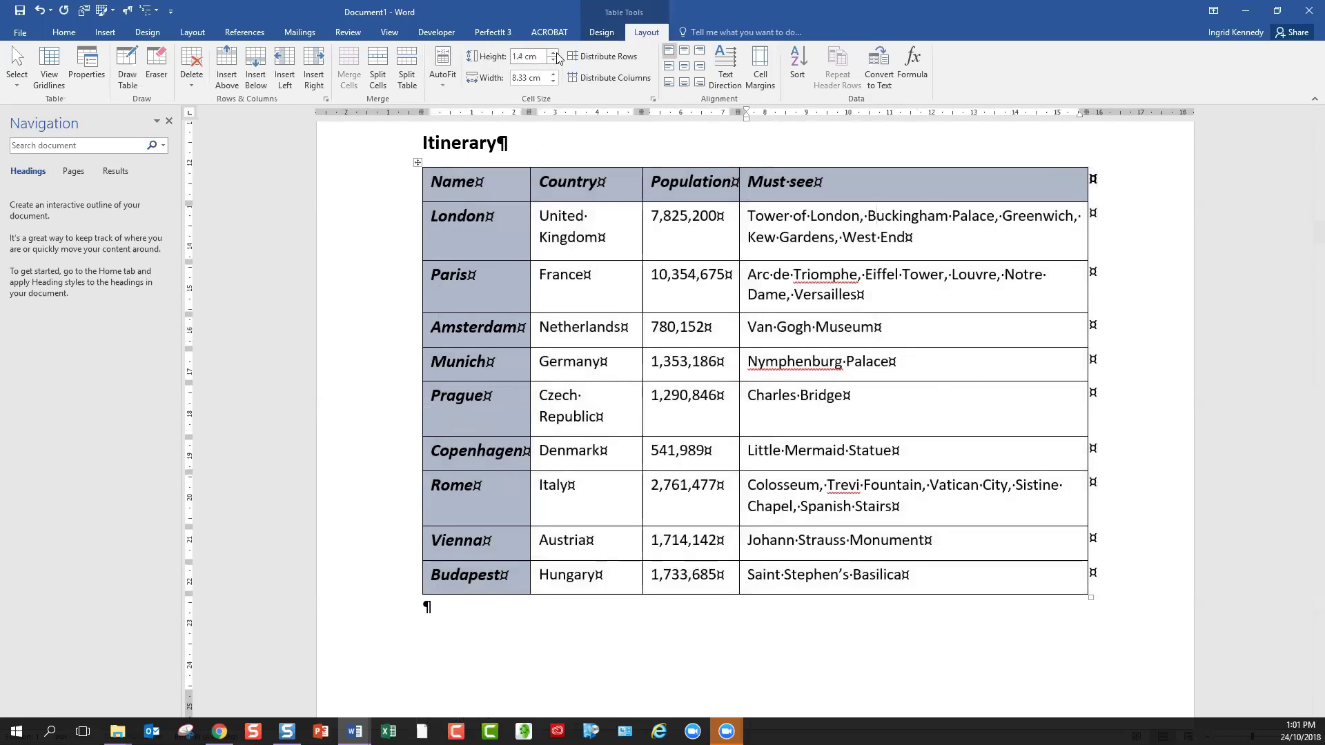
Set the heights of the London and Paris rows in the itinerary table to 1.3 cm
click(555, 61)
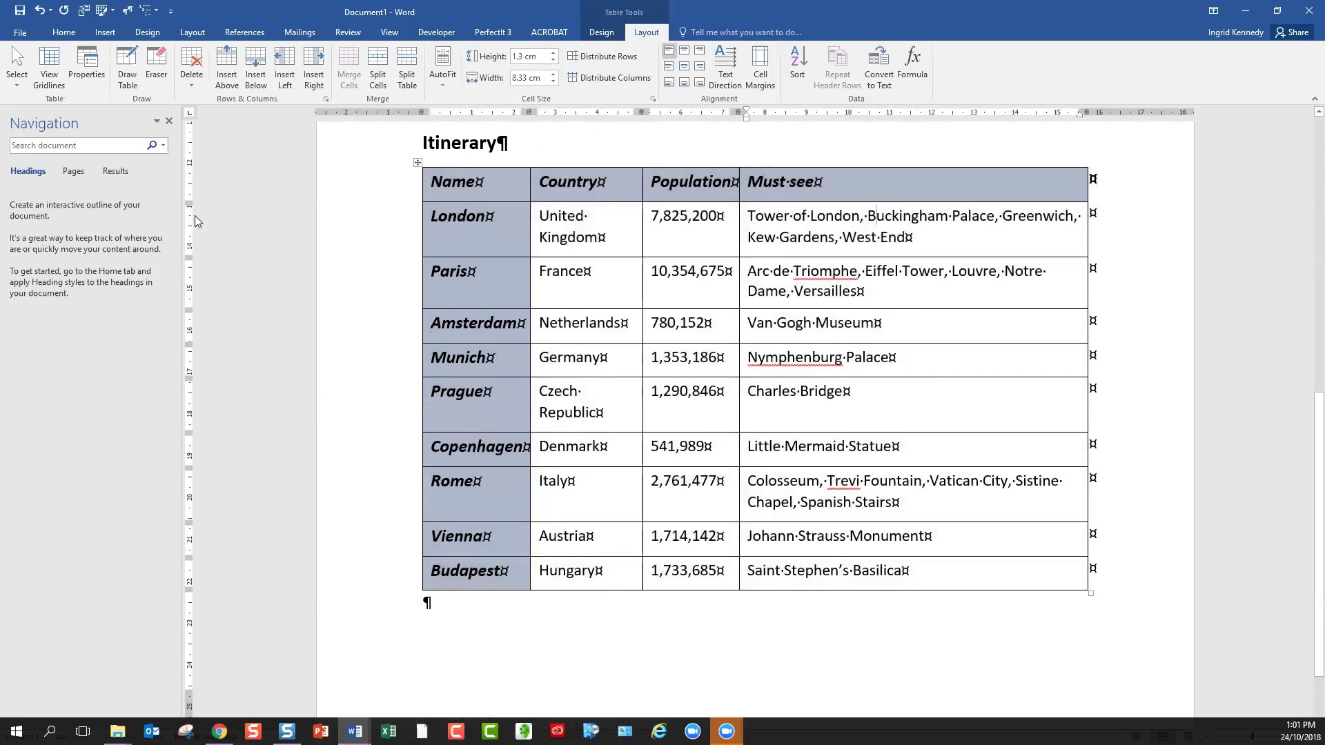
click(323, 291)
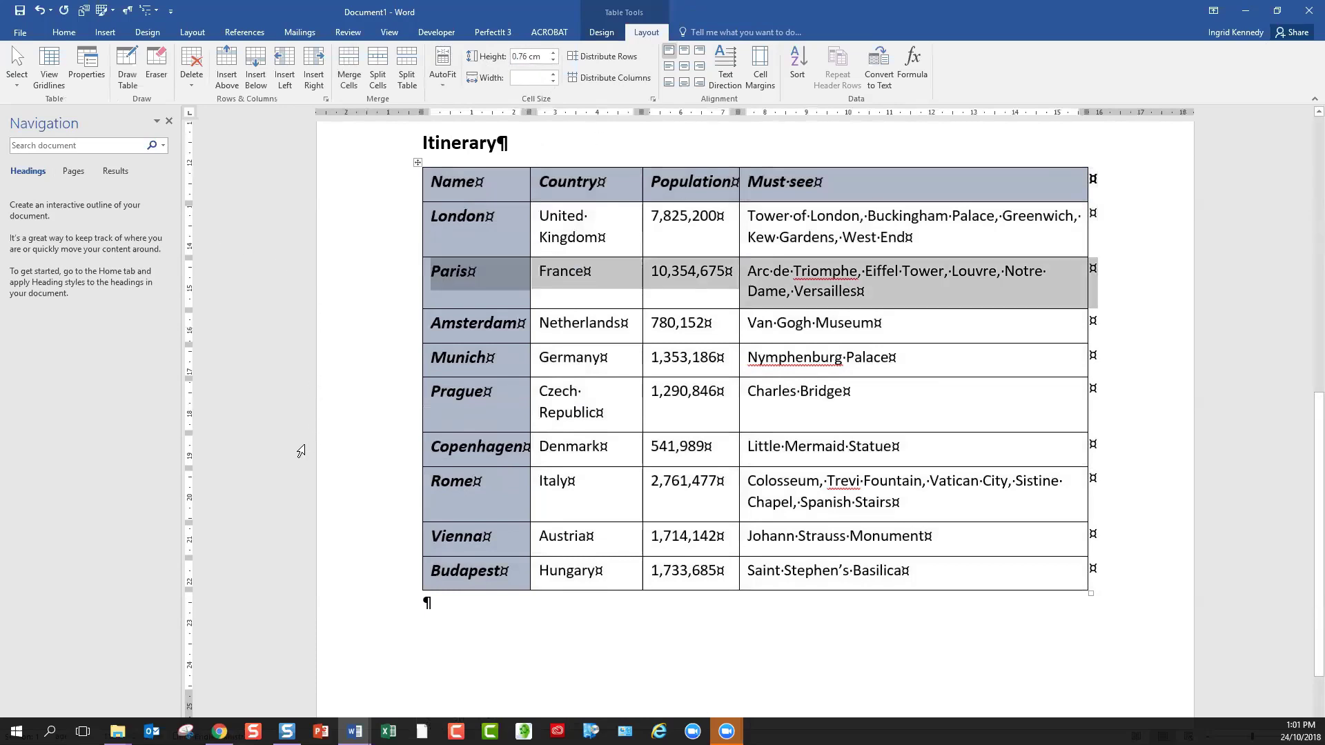
ctrl+click(343, 509)
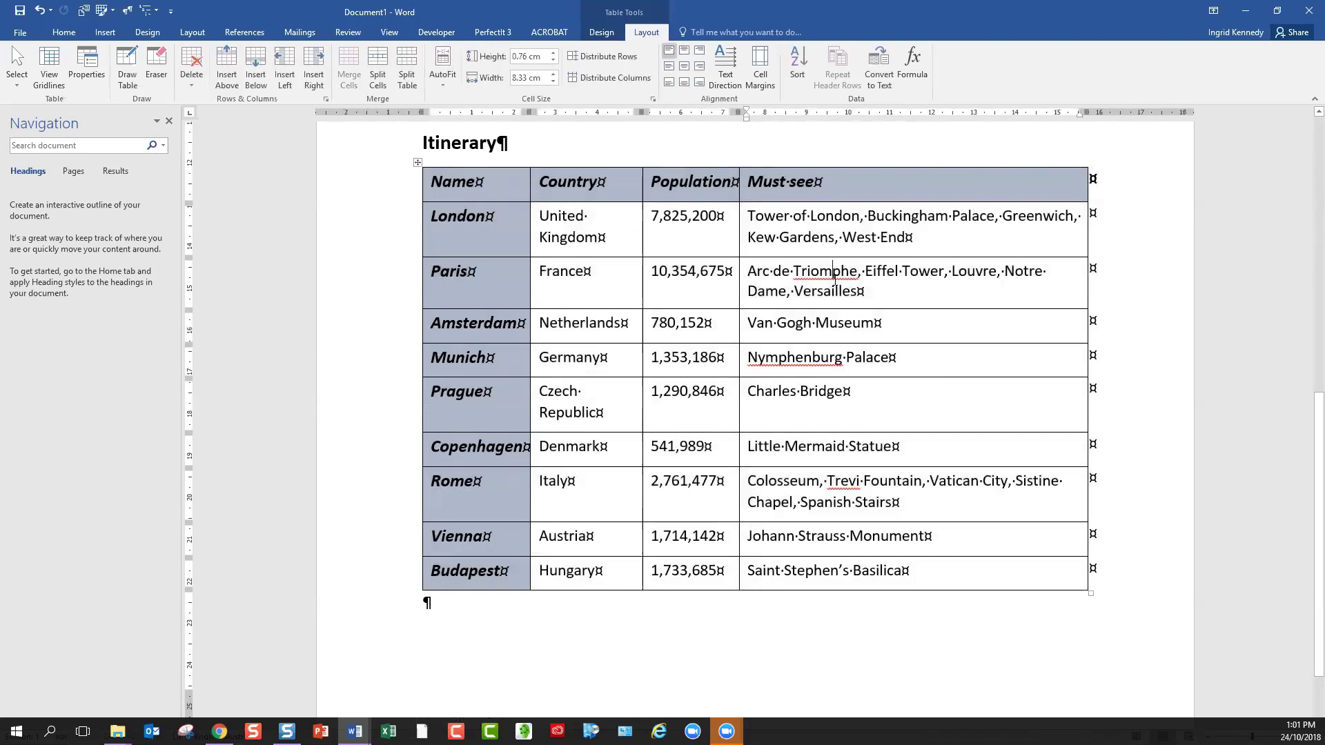
click(837, 282)
click(553, 53)
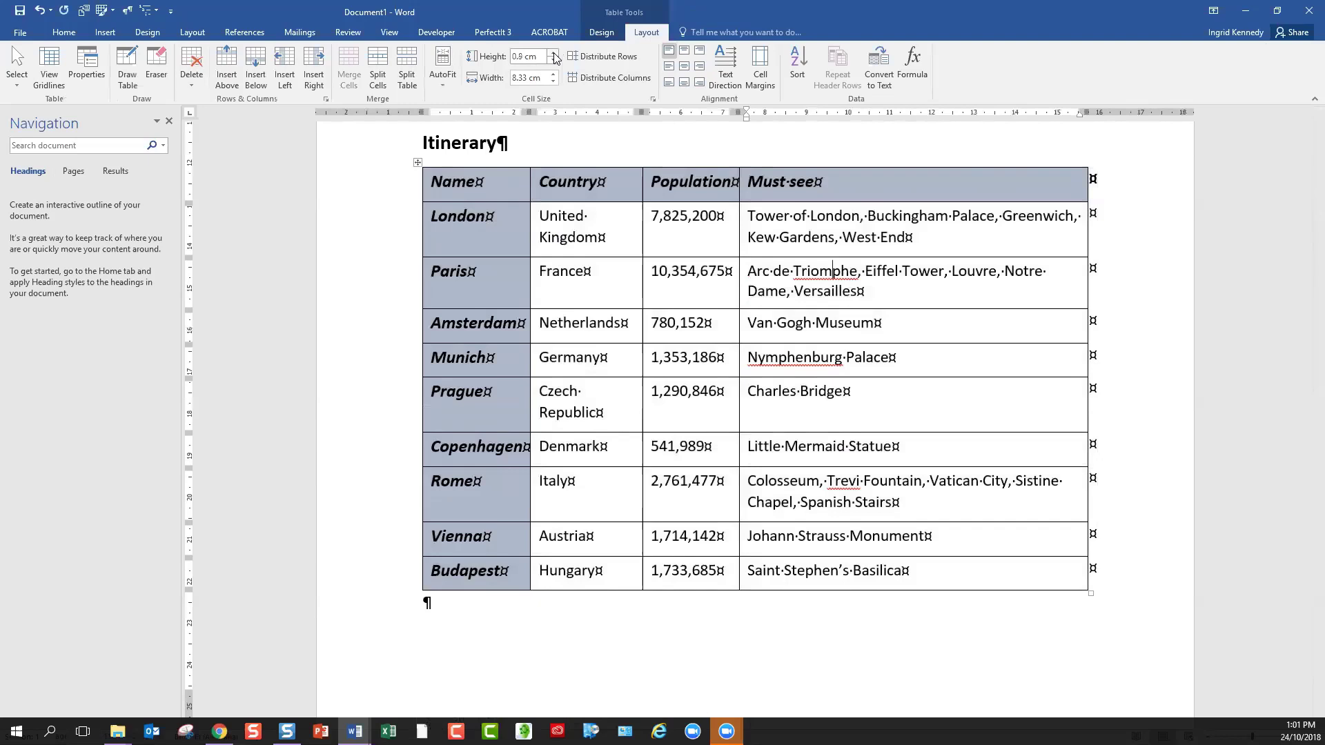
click(553, 53)
click(554, 54)
click(554, 54)
click(554, 54)
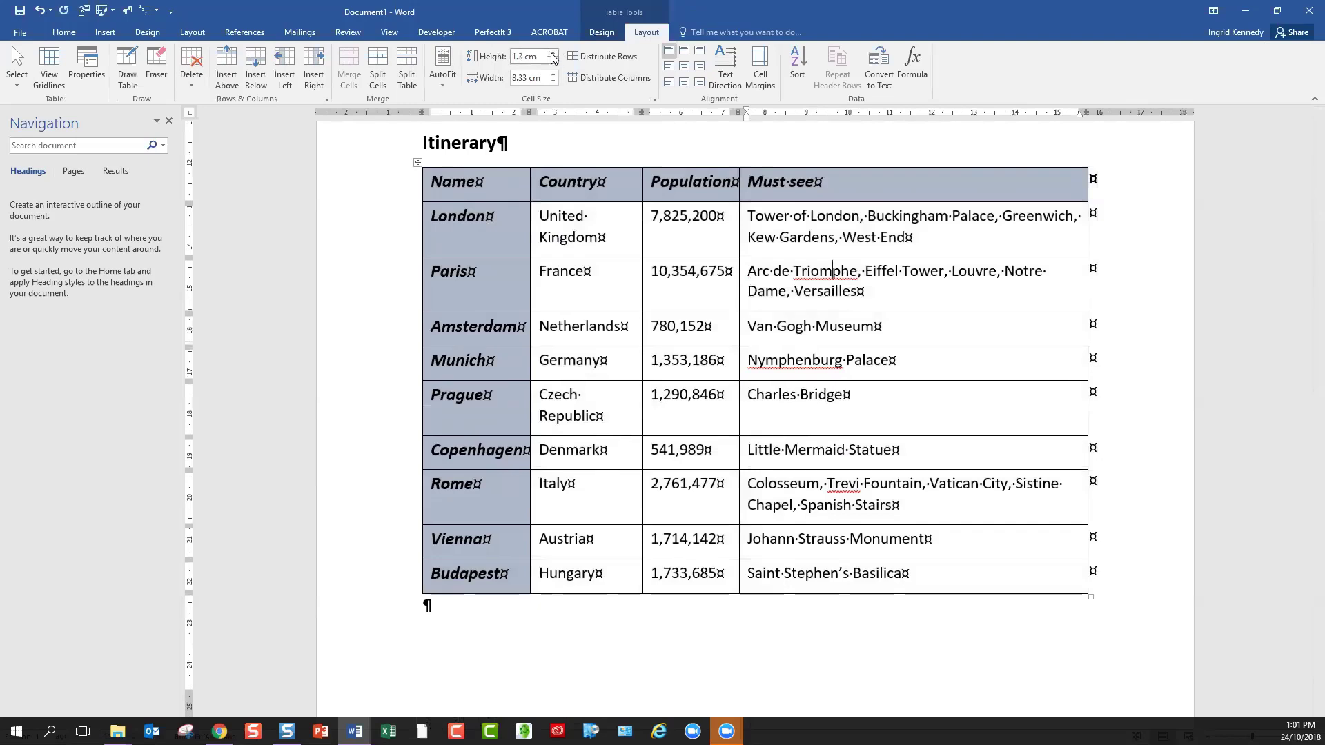
Set the Rome row's height to 1.3 cm
click(807, 483)
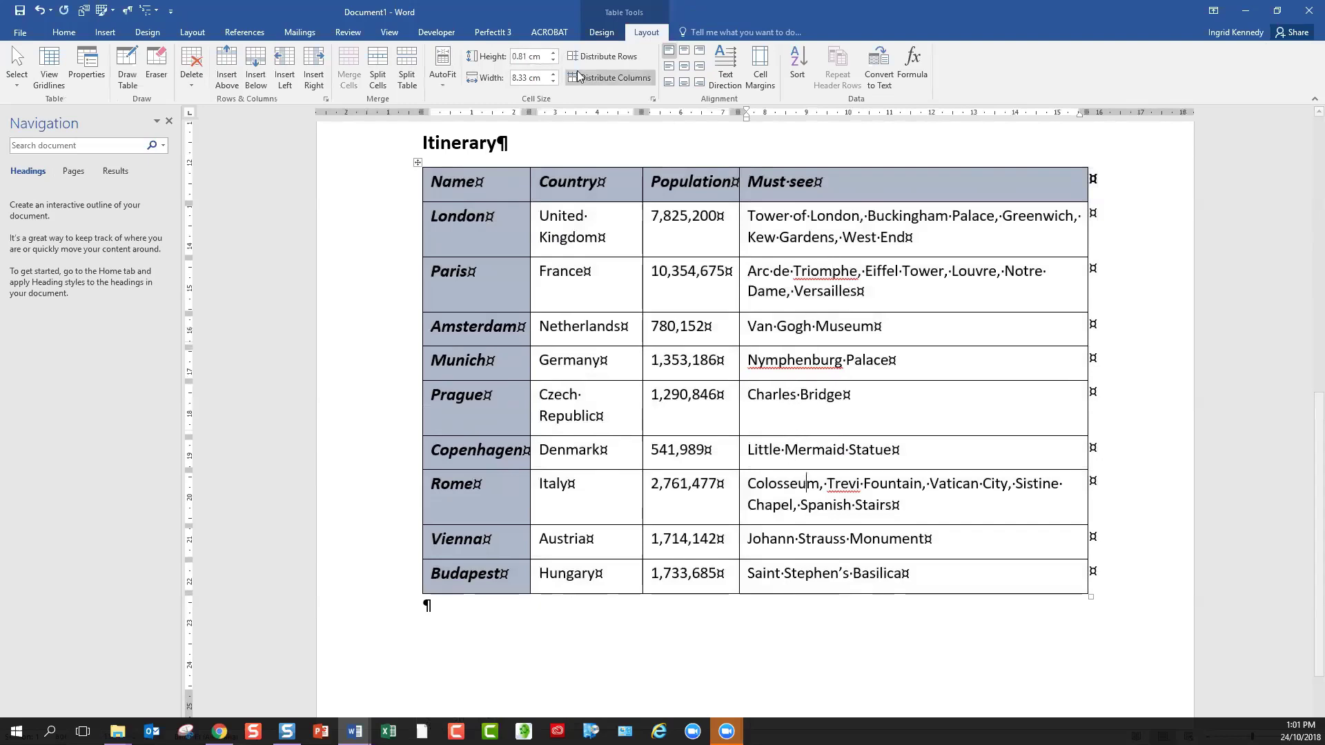
click(554, 53)
click(554, 53)
click(554, 53)
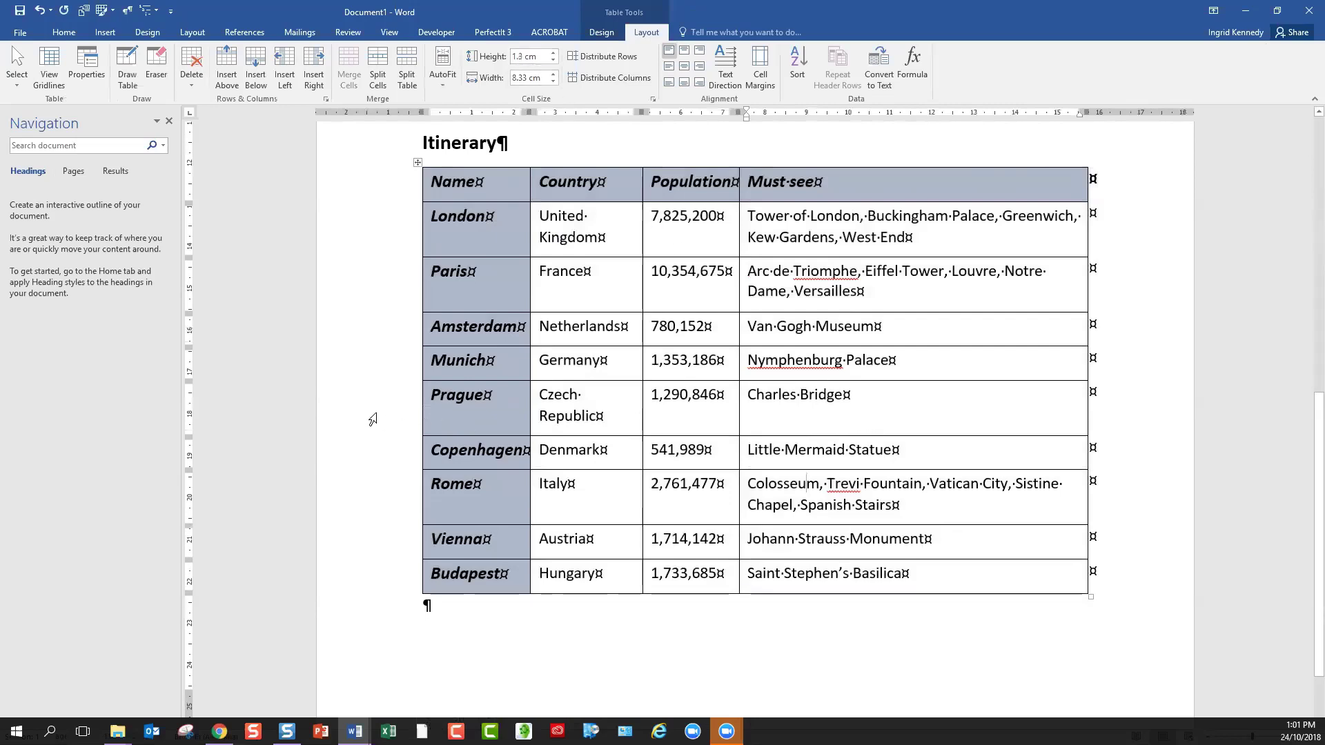
Set the Prague row's height to 1.3 cm
click(373, 418)
click(554, 60)
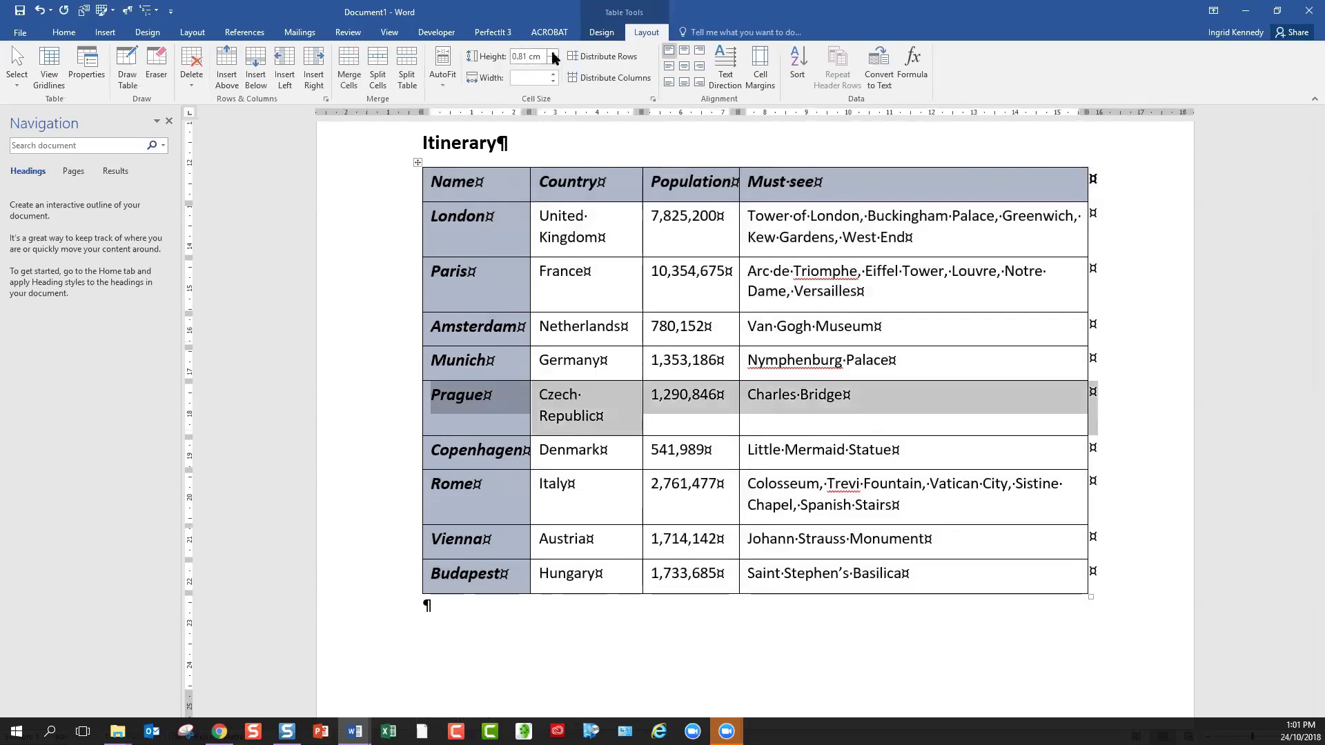
click(554, 60)
click(554, 60)
click(554, 53)
Widen the Country column so its entries fit on one line, and set the Prague, Copenhagen and Budapest row heights to 0.7 cm
click(646, 291)
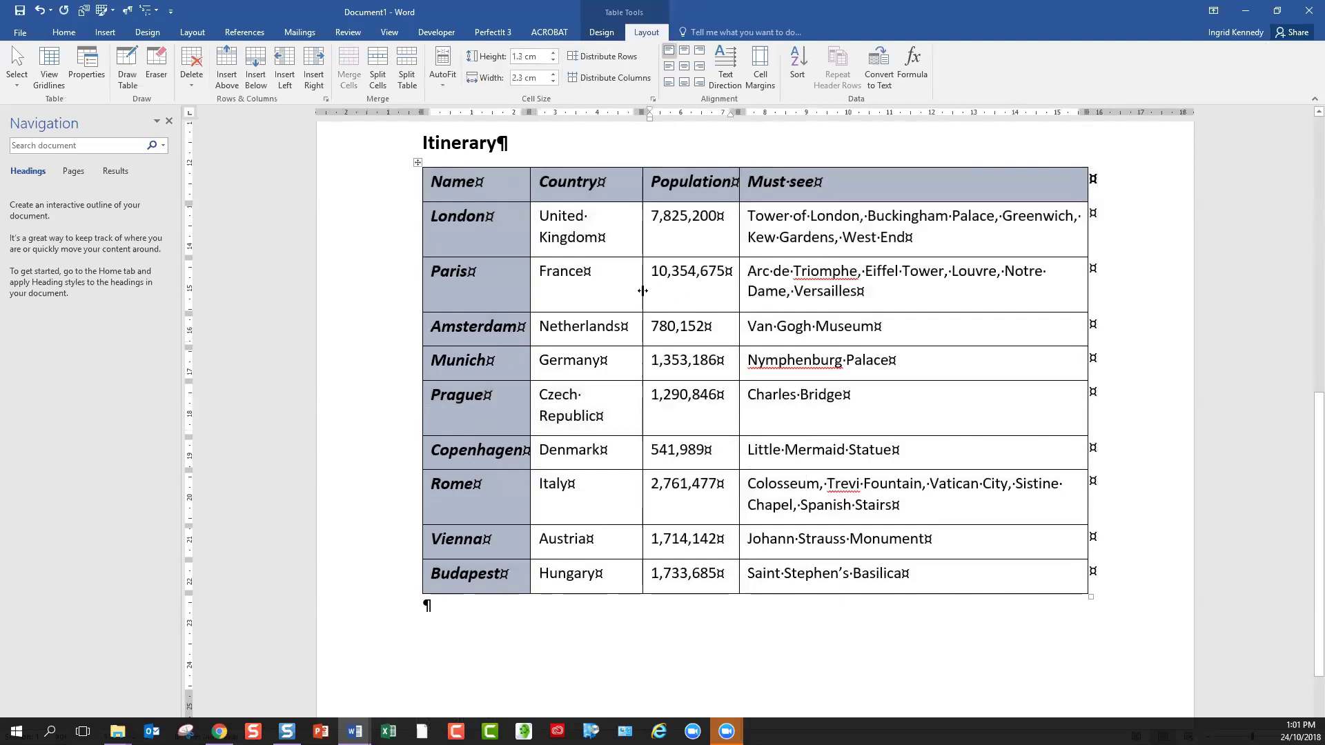
drag(643, 291, 673, 288)
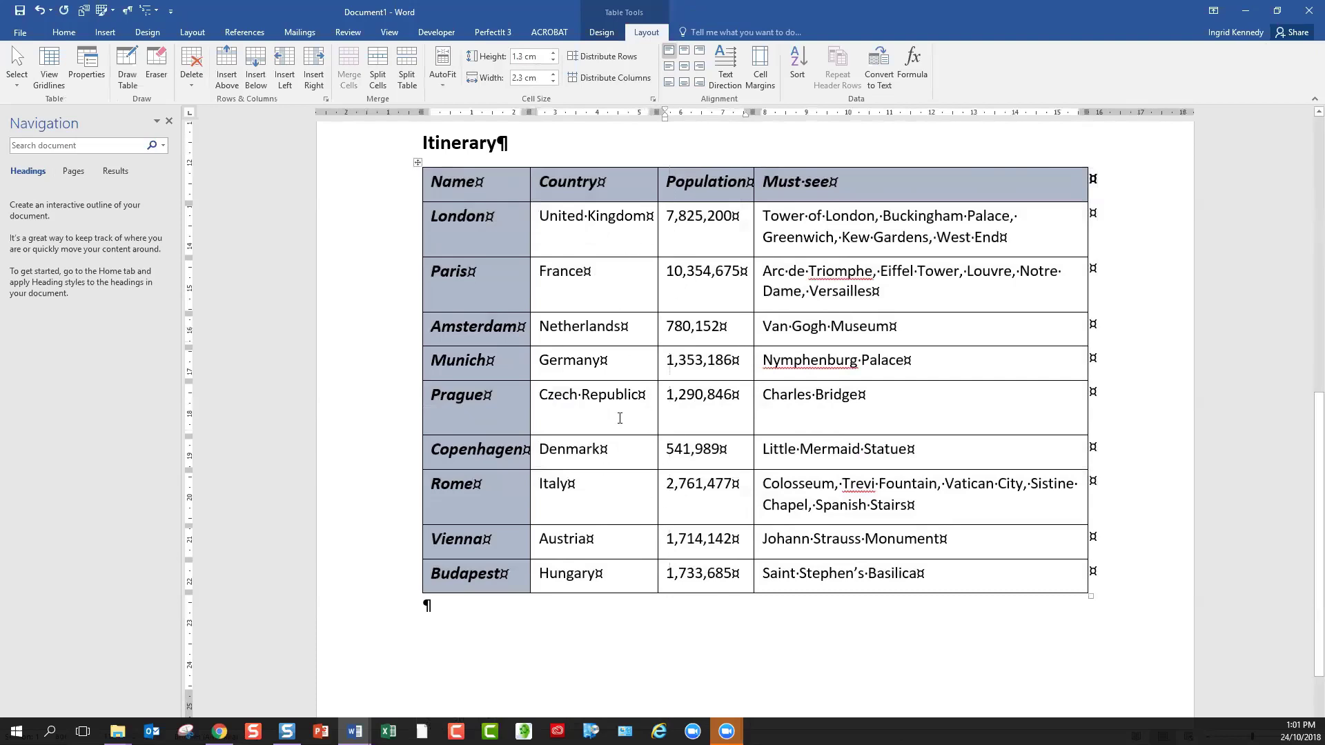
click(710, 404)
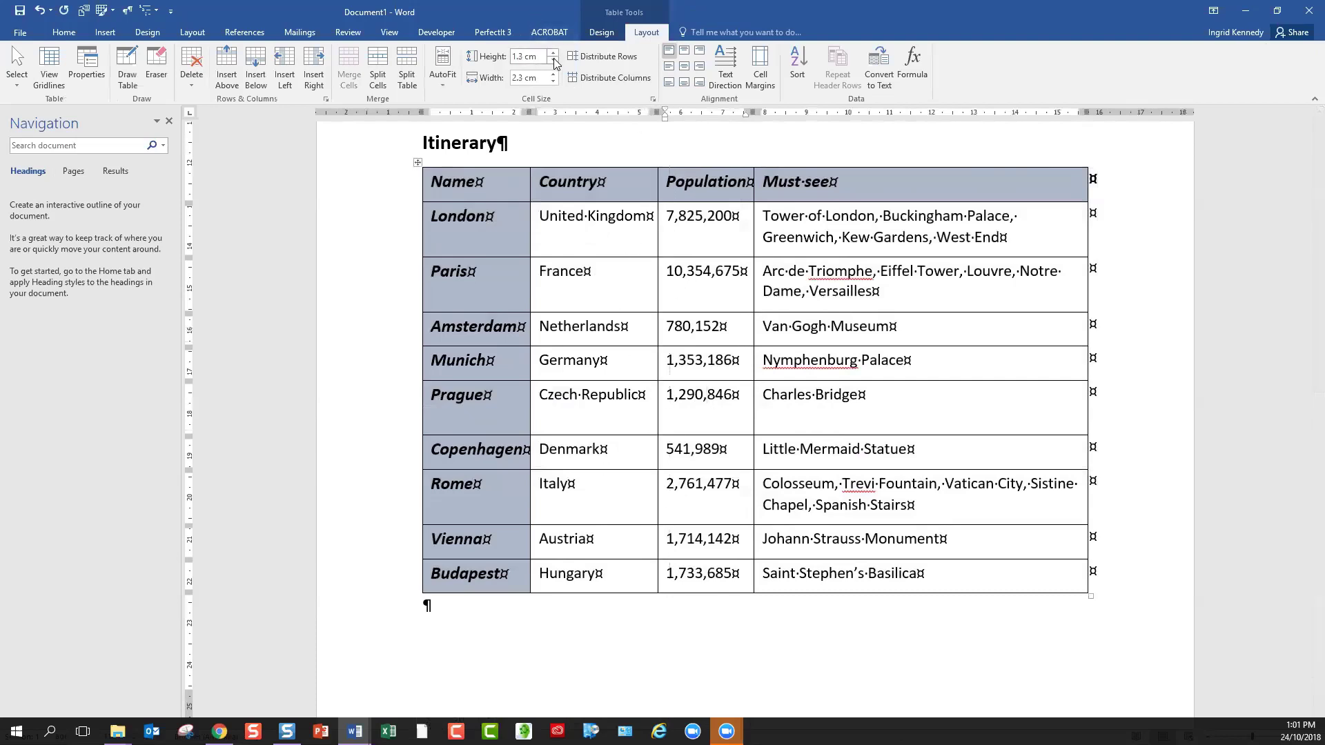
click(554, 61)
click(554, 62)
click(554, 62)
click(554, 61)
click(554, 61)
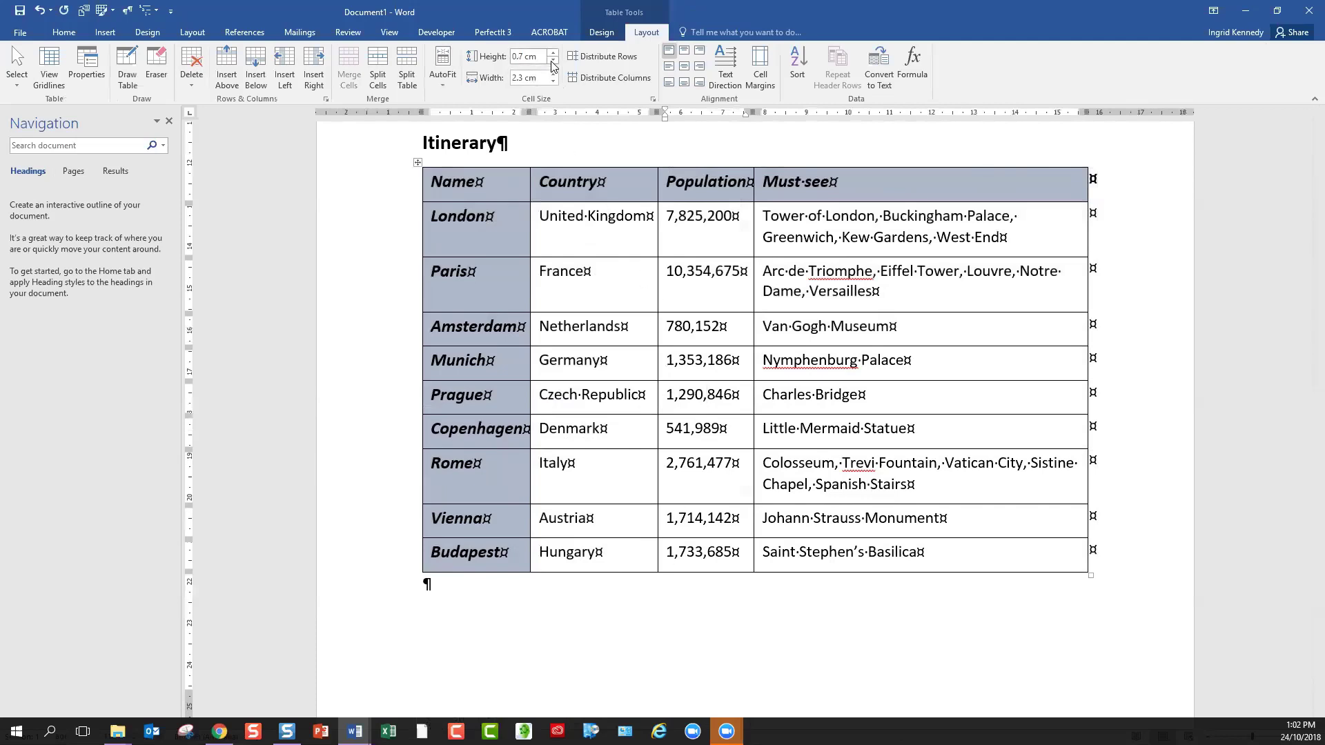
click(631, 431)
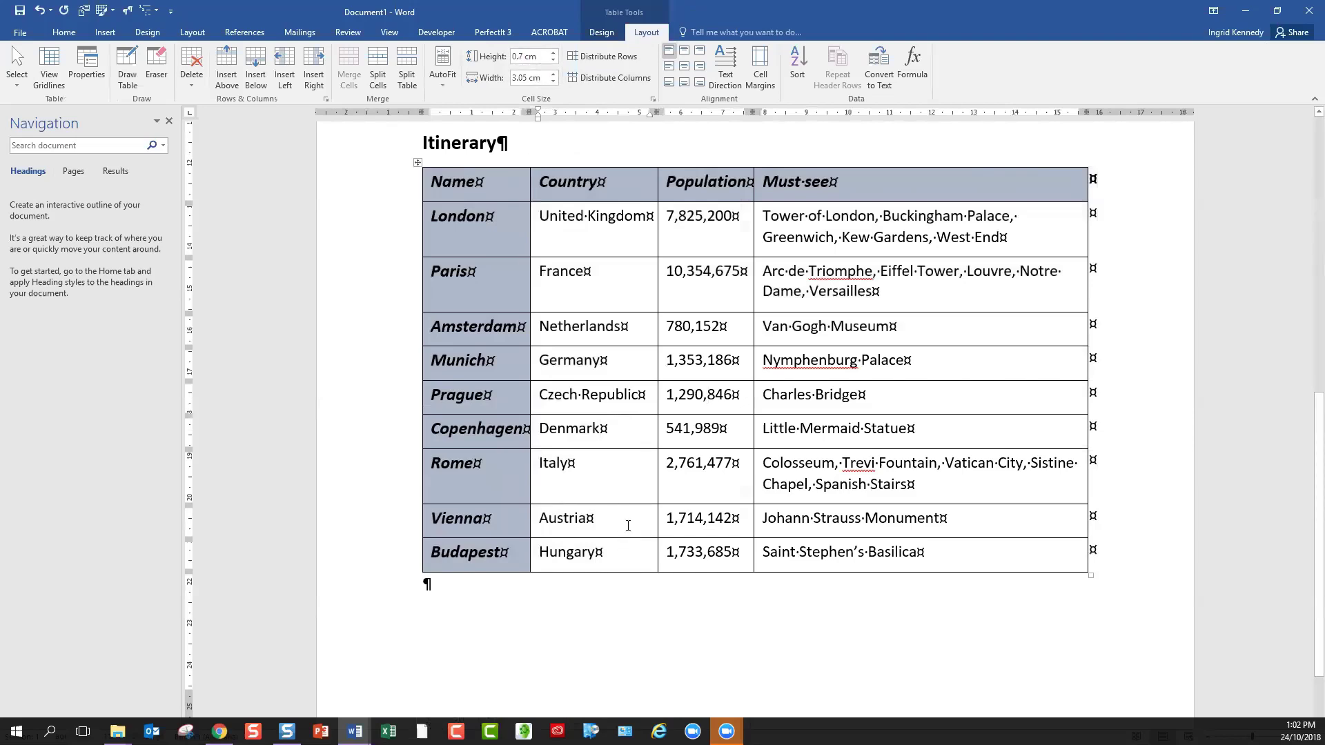
click(552, 60)
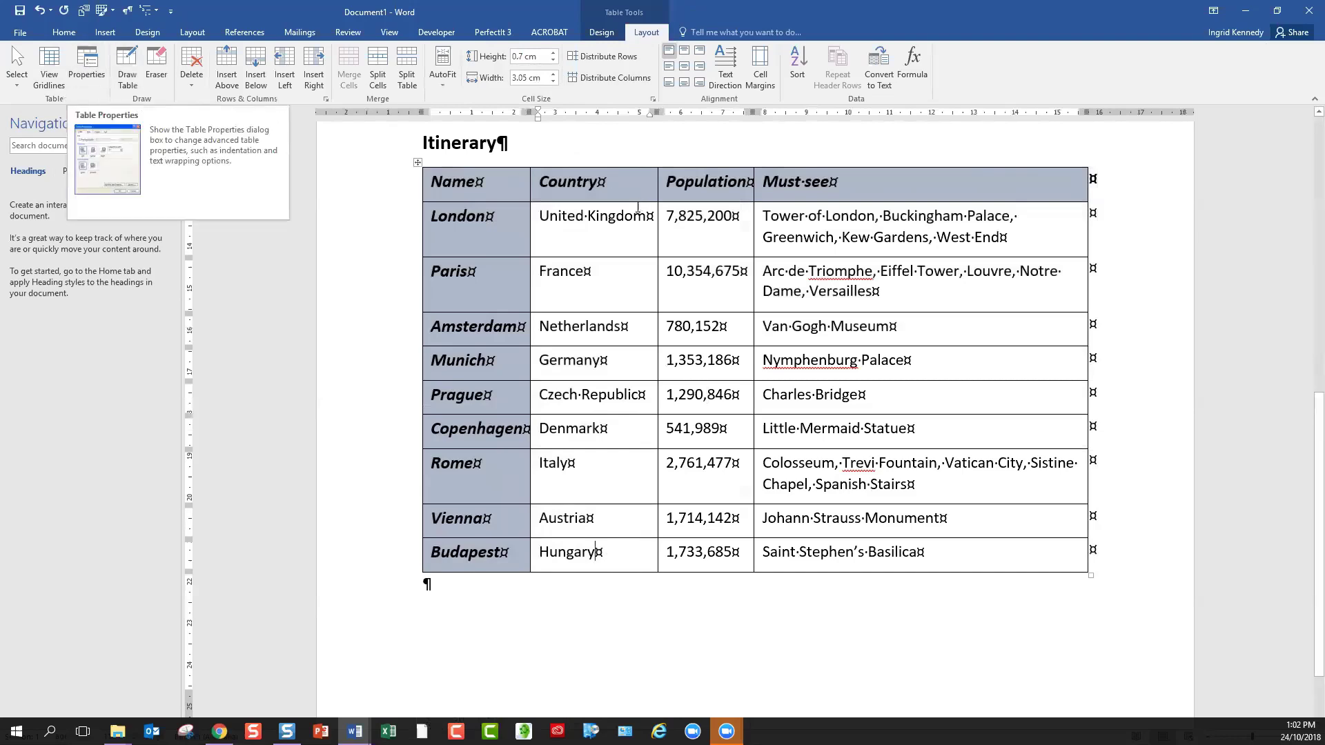
In the table properties, keep the 100% preferred table width and turn off the specified height for the London row
click(626, 226)
click(90, 70)
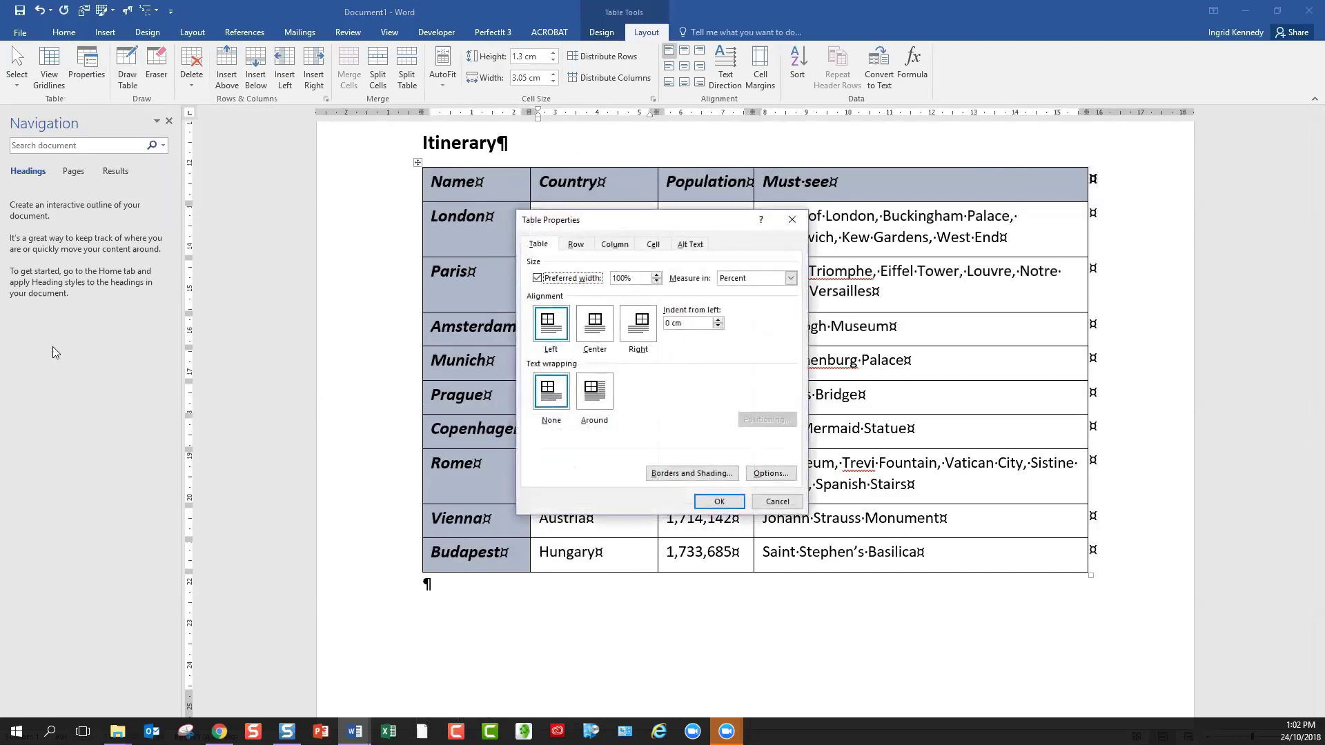
drag(659, 219, 621, 197)
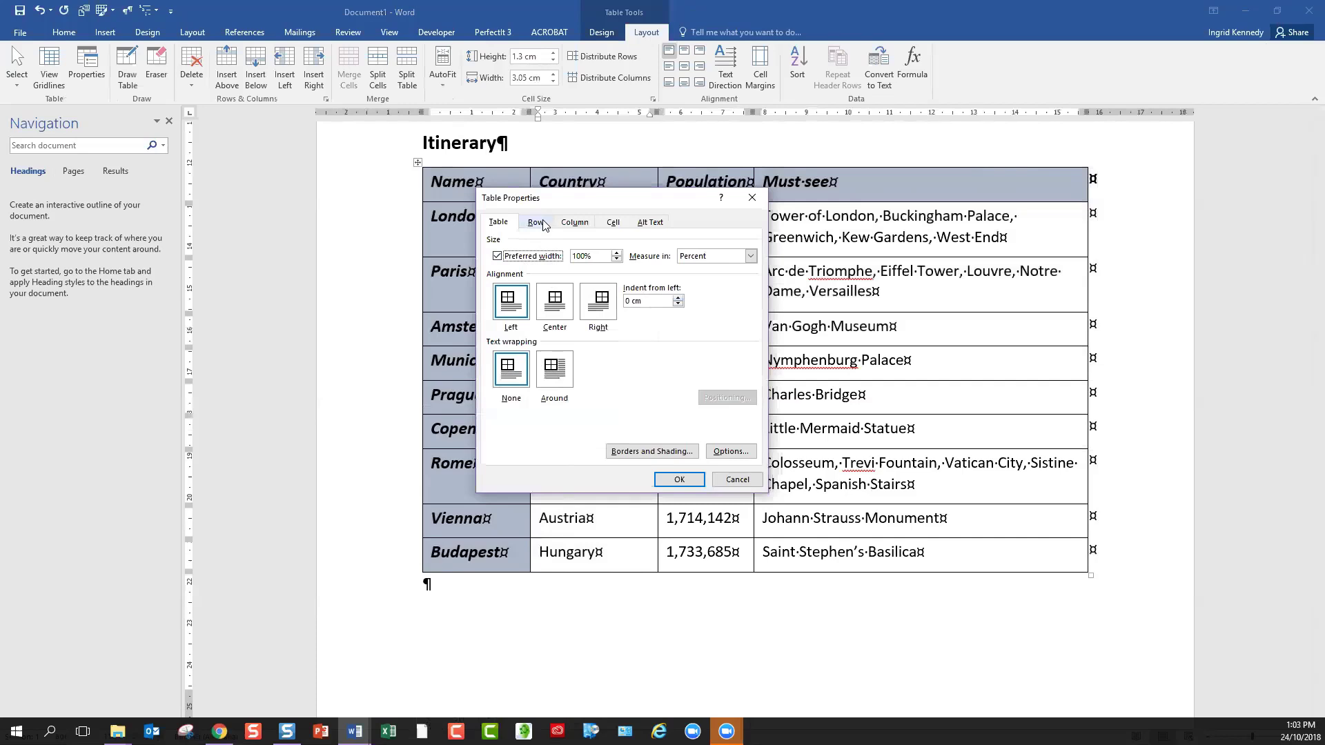
click(496, 257)
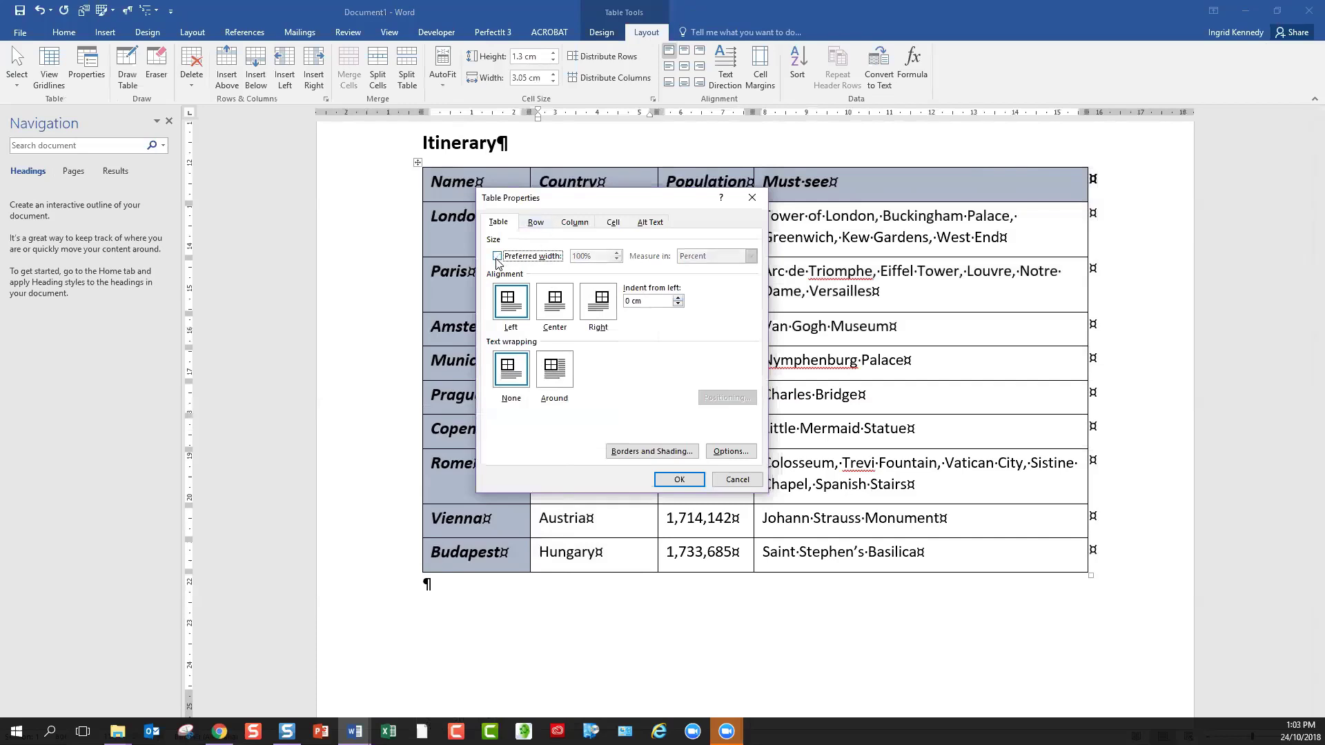
click(498, 256)
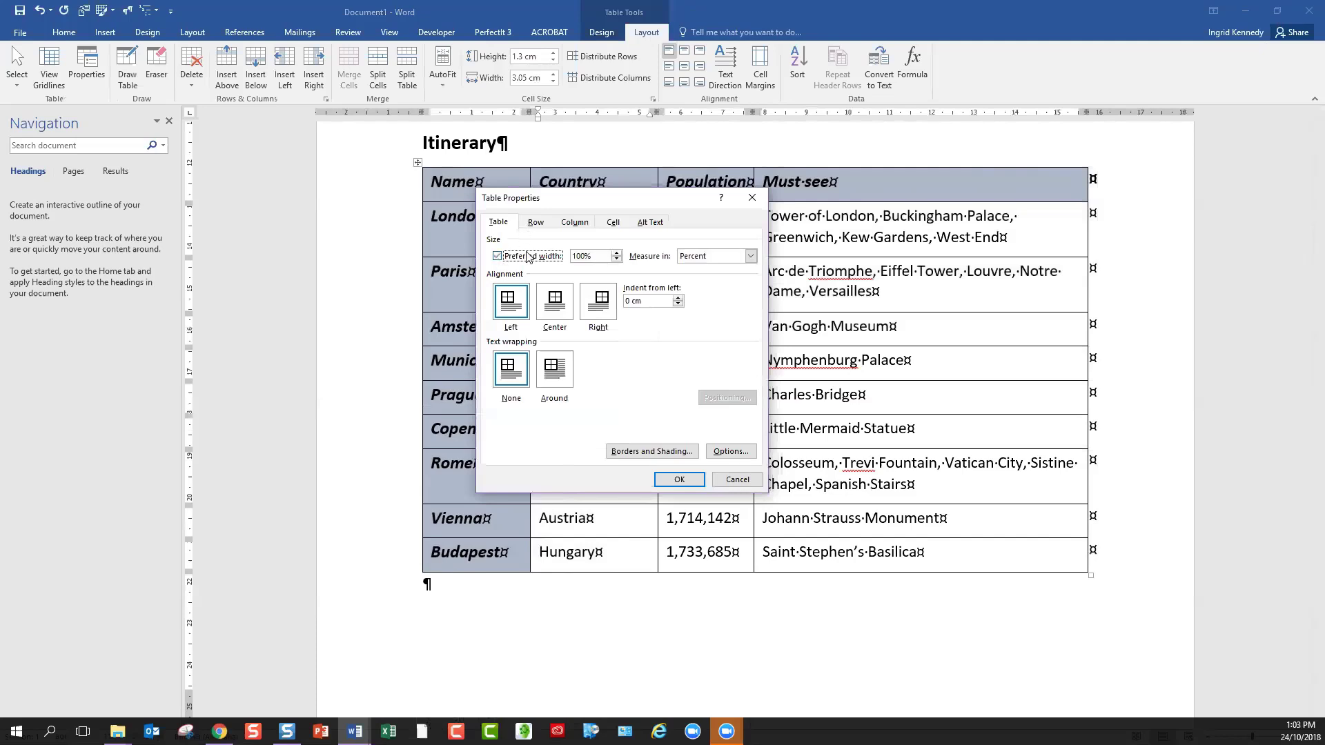
click(537, 223)
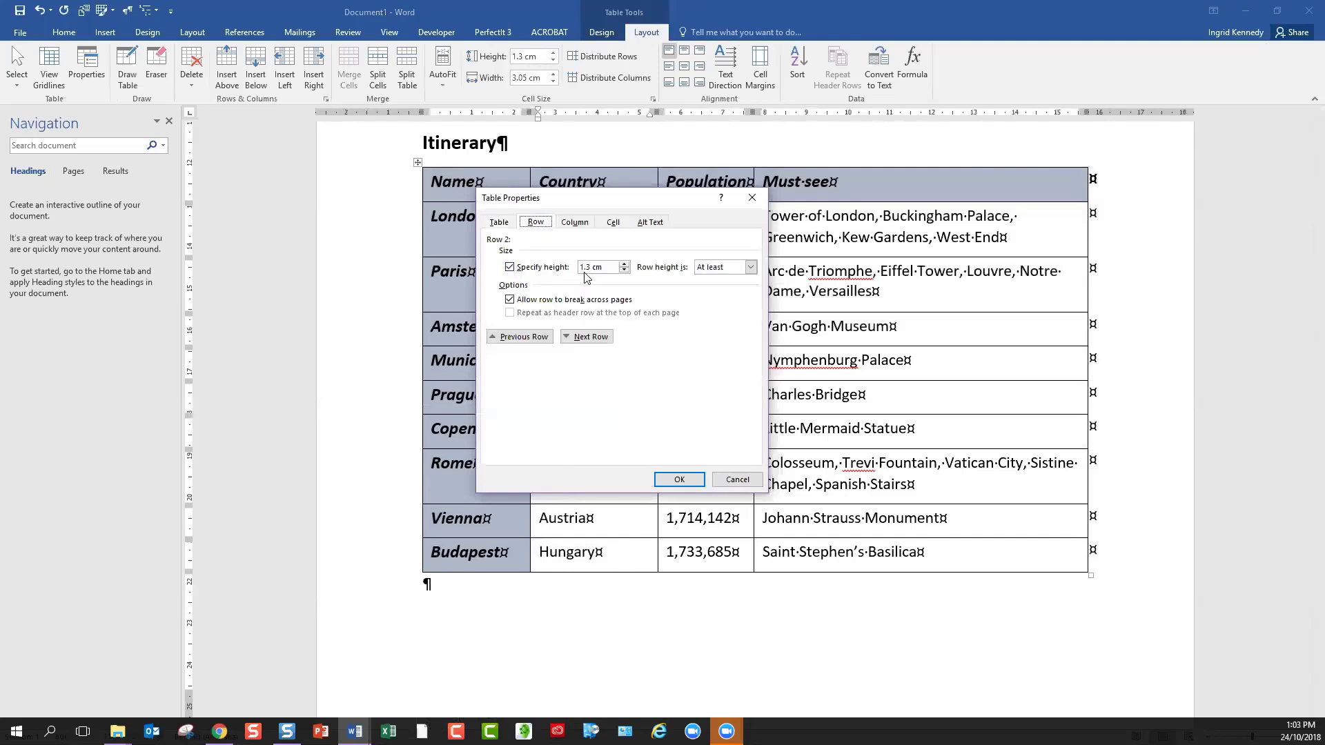
click(509, 268)
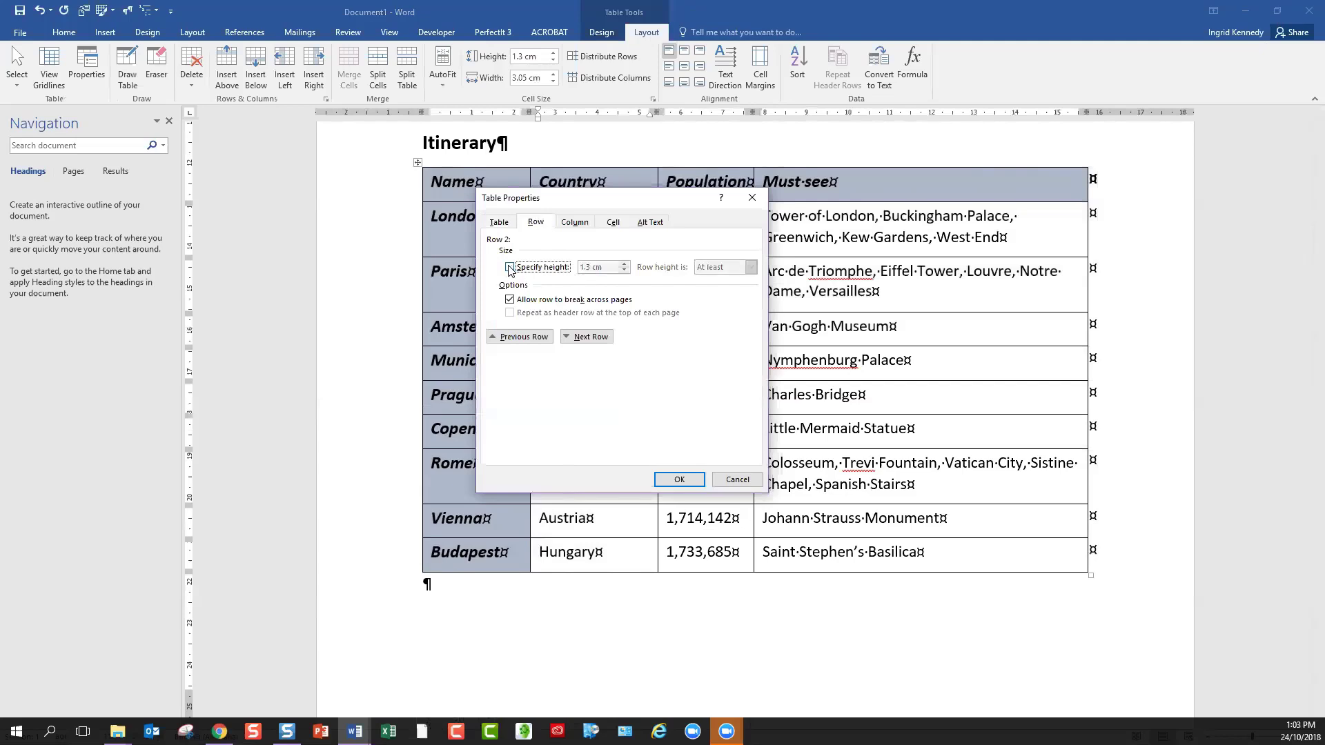
Turn off the preferred width for the Country column and for the United Kingdom cell in the table properties
click(575, 222)
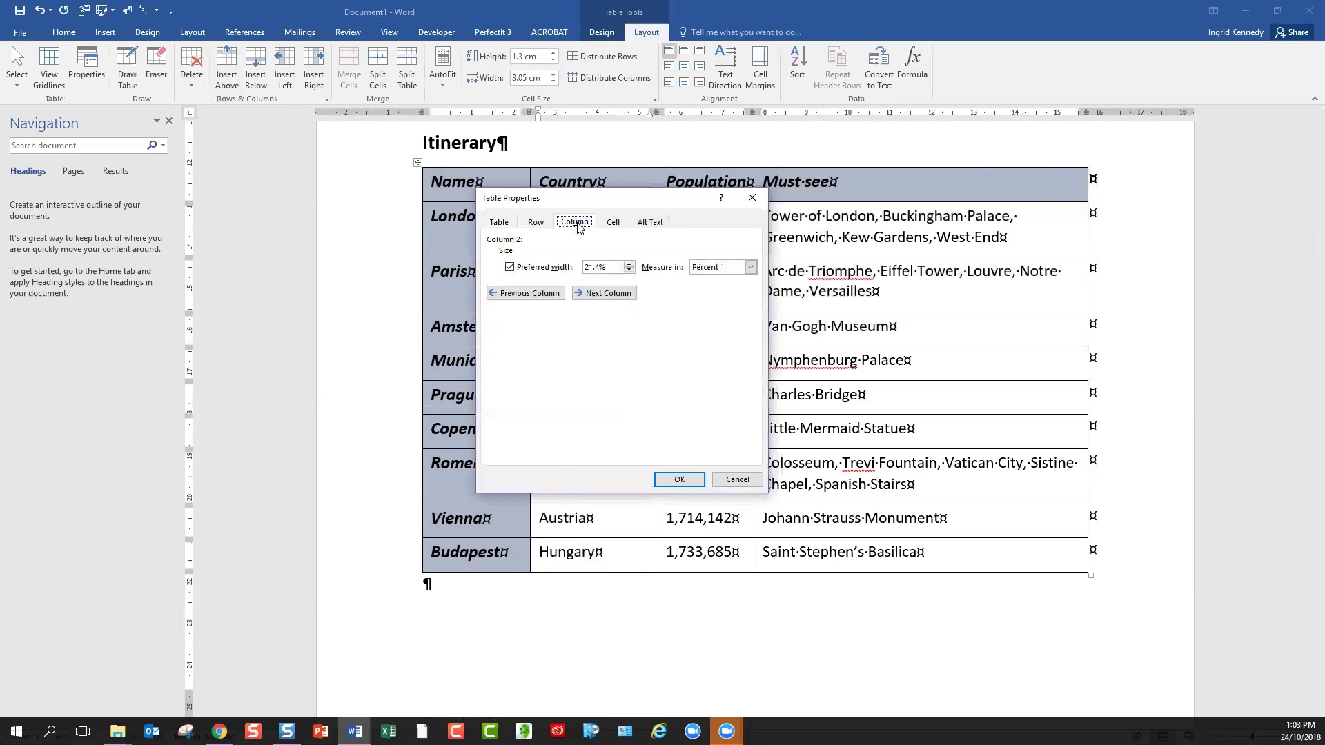
click(510, 267)
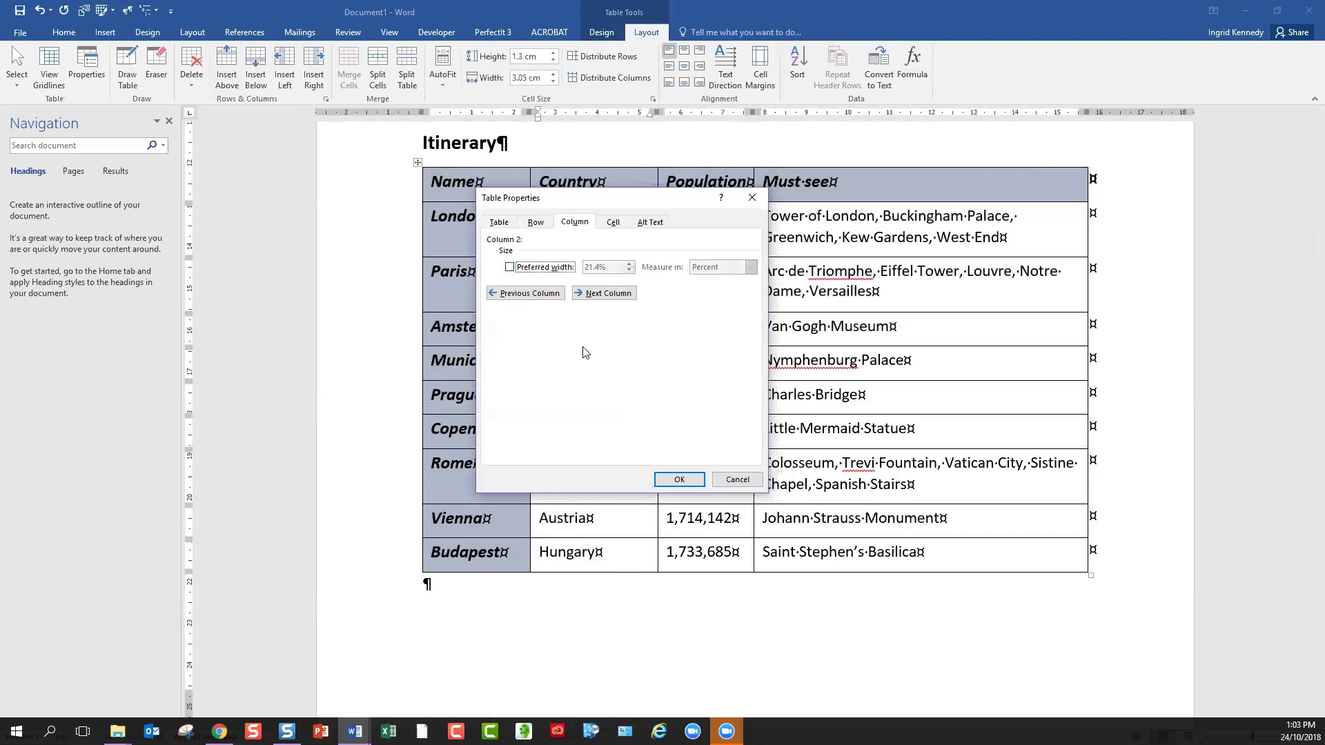
click(613, 221)
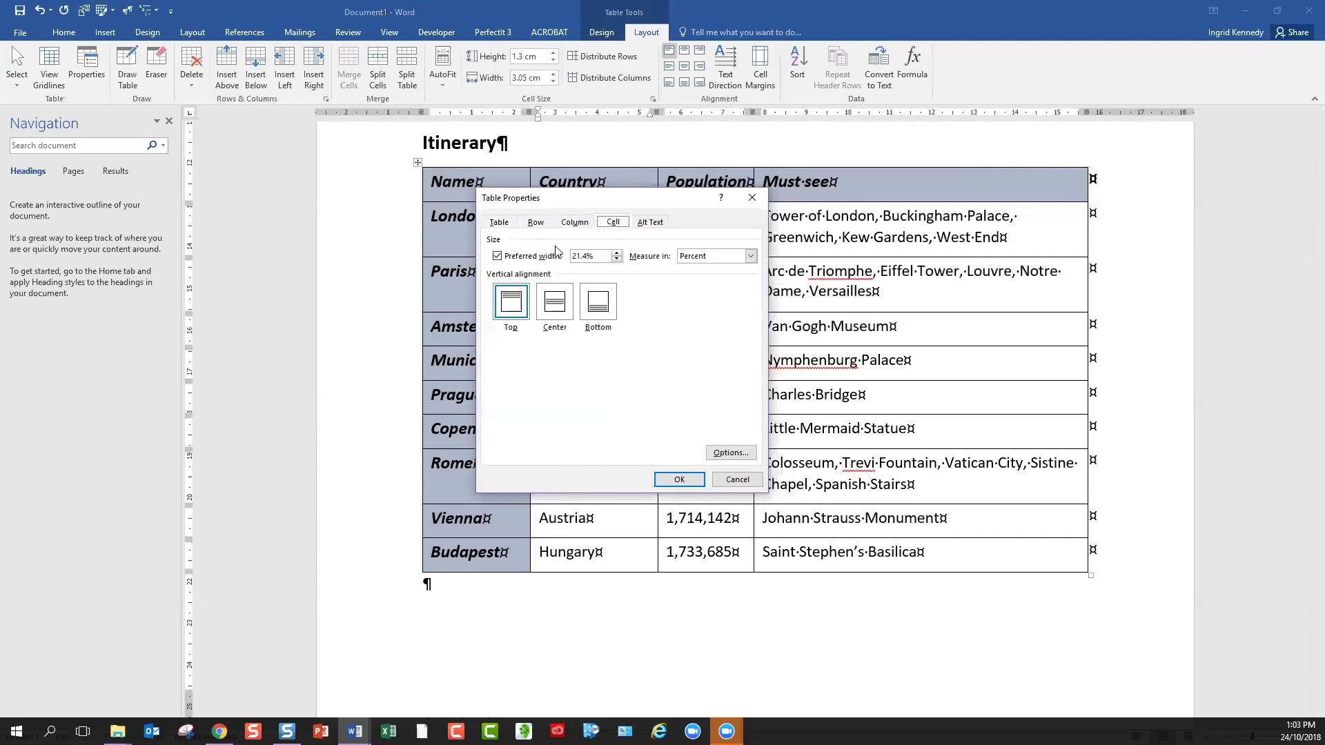
click(498, 256)
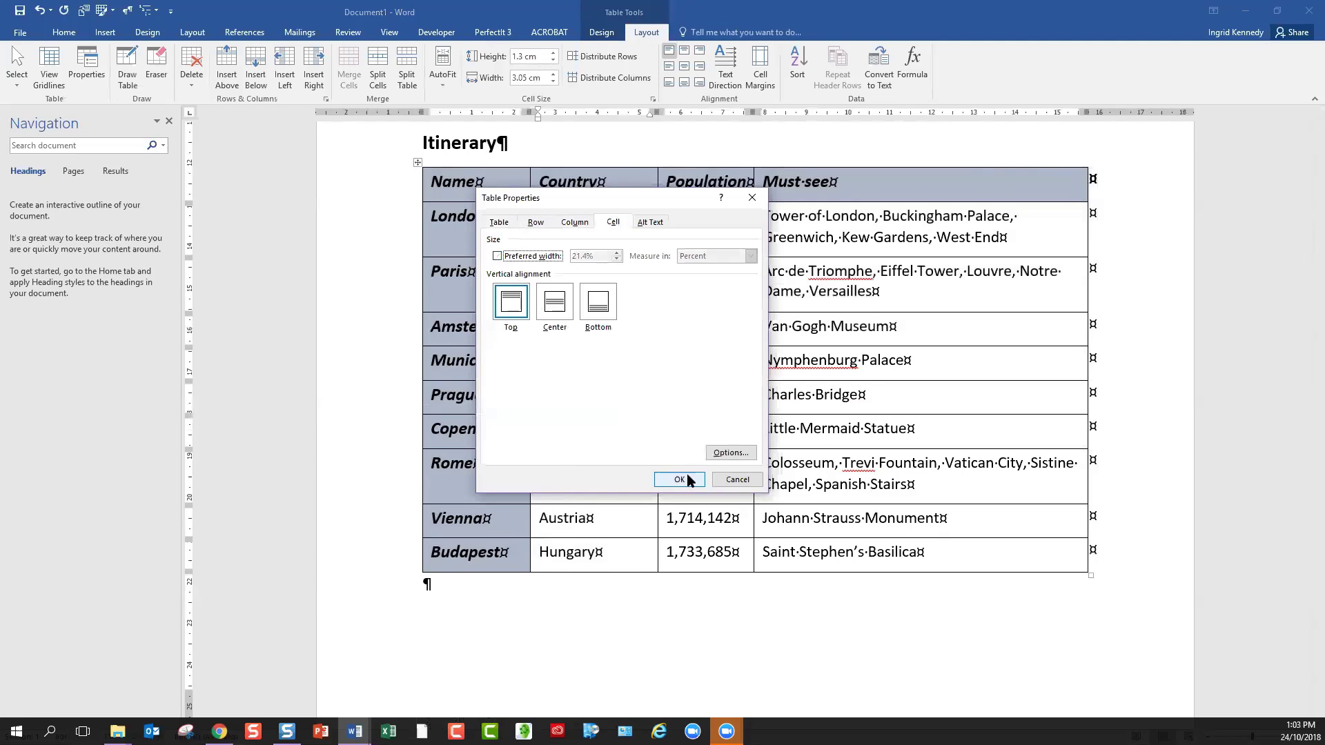
Give the table the alt text title "Itinerary" and apply the table properties
click(652, 222)
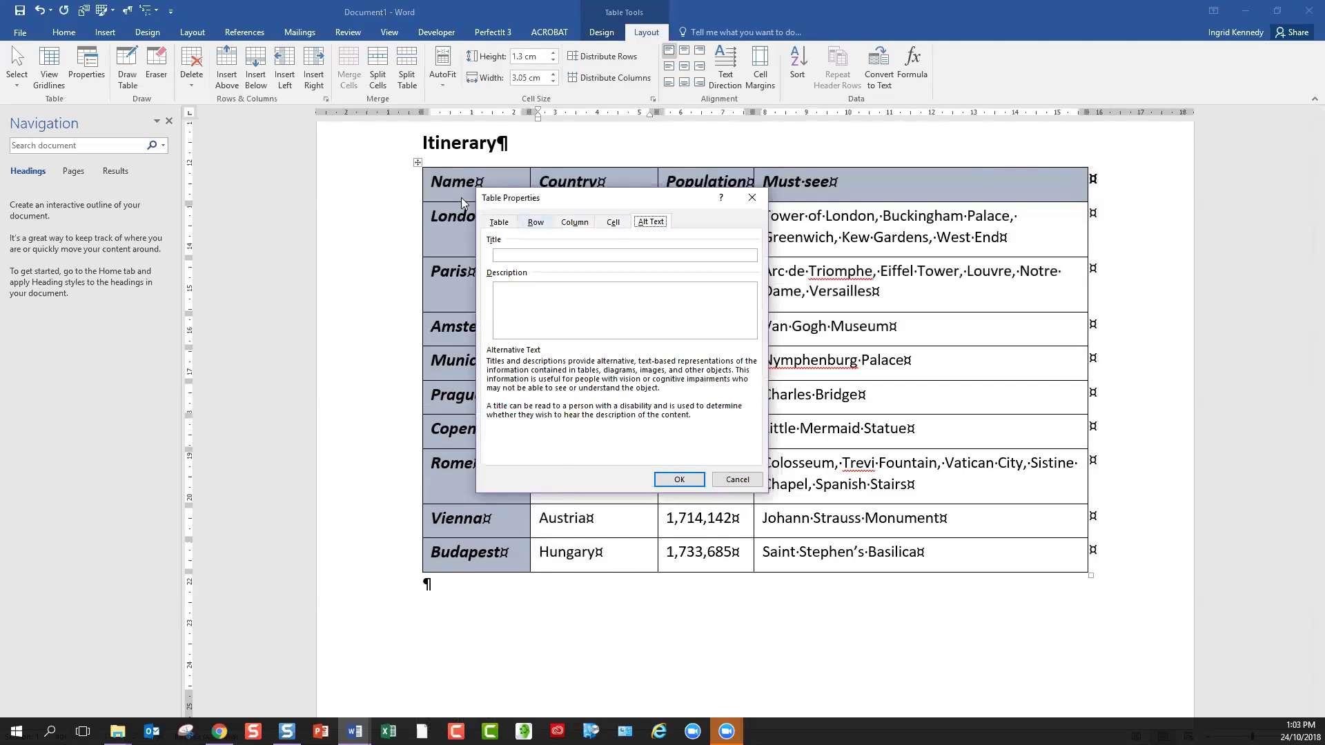
click(523, 254)
text(Iten)
key(BackSpace)
key(BackSpace)
key(BackSpace)
text(tiner)
text(rary)
click(679, 480)
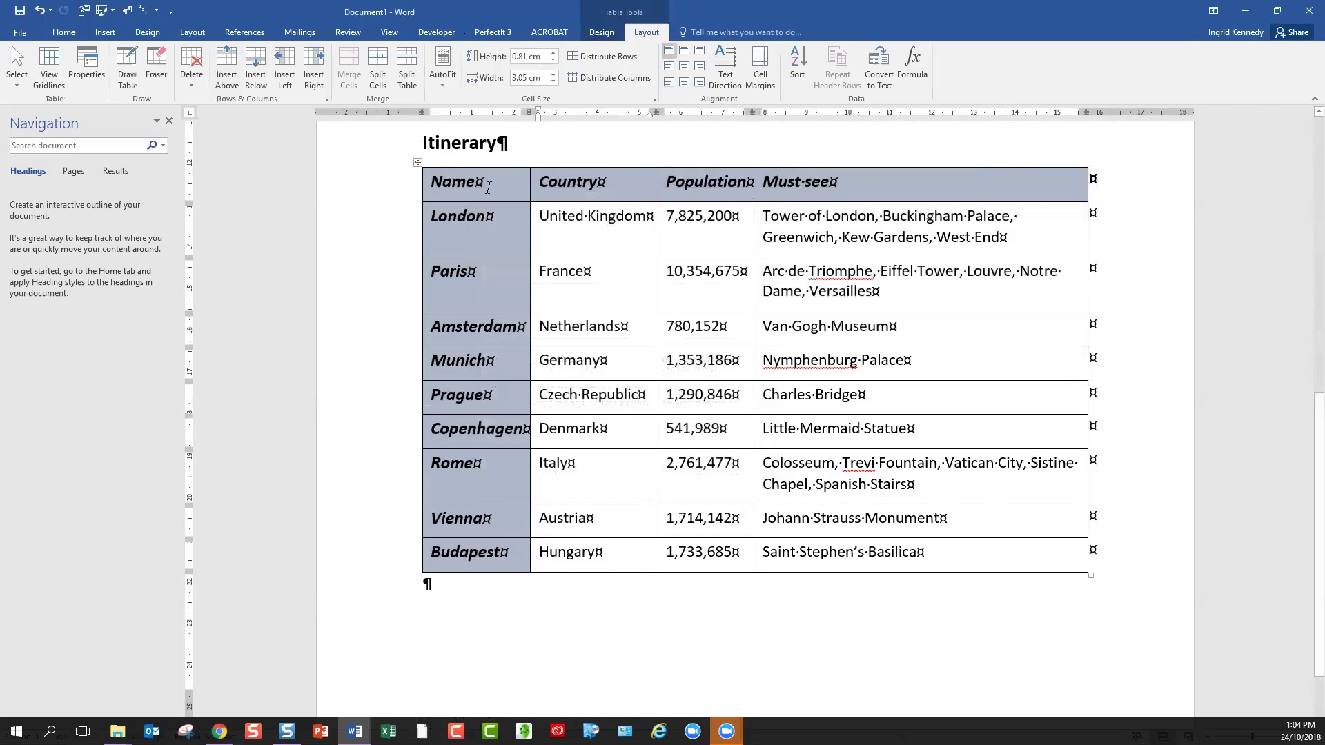
Select the whole itinerary table and apply the plain table style with thin grey gridlines and a bold header row
click(505, 145)
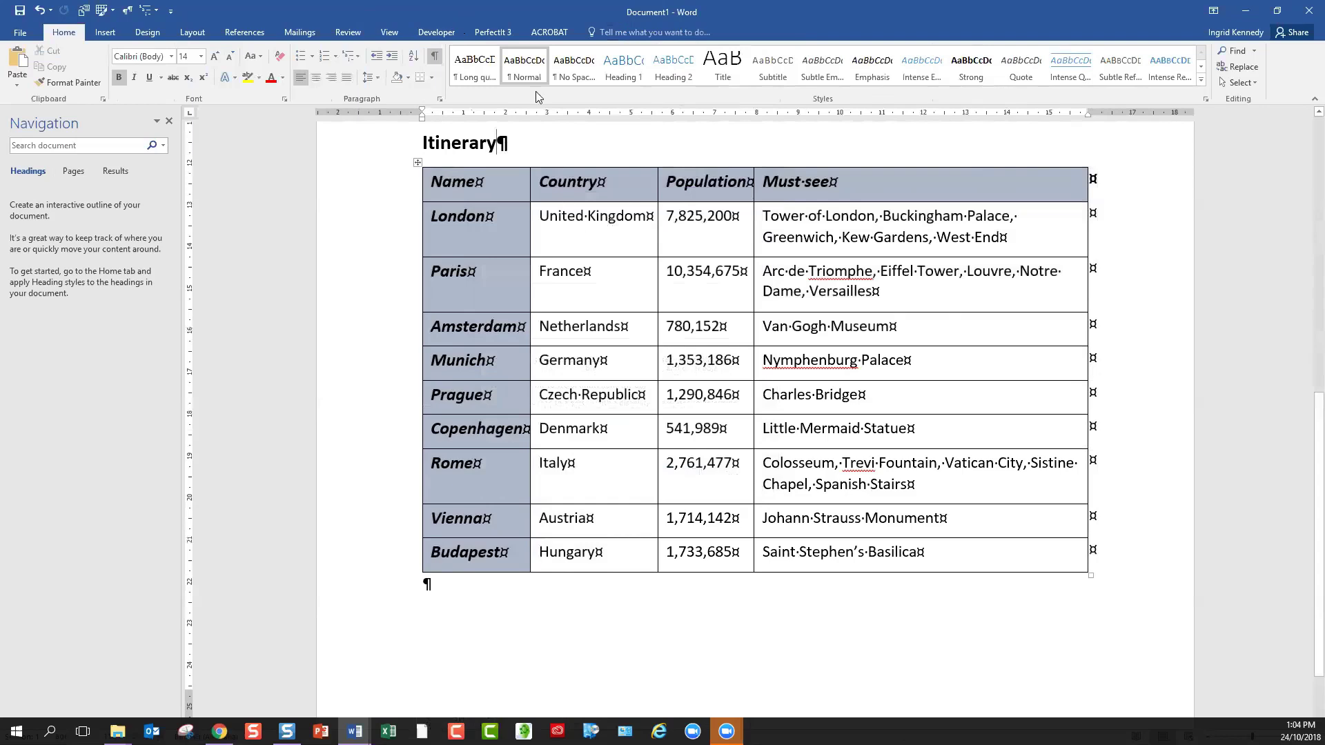
click(601, 228)
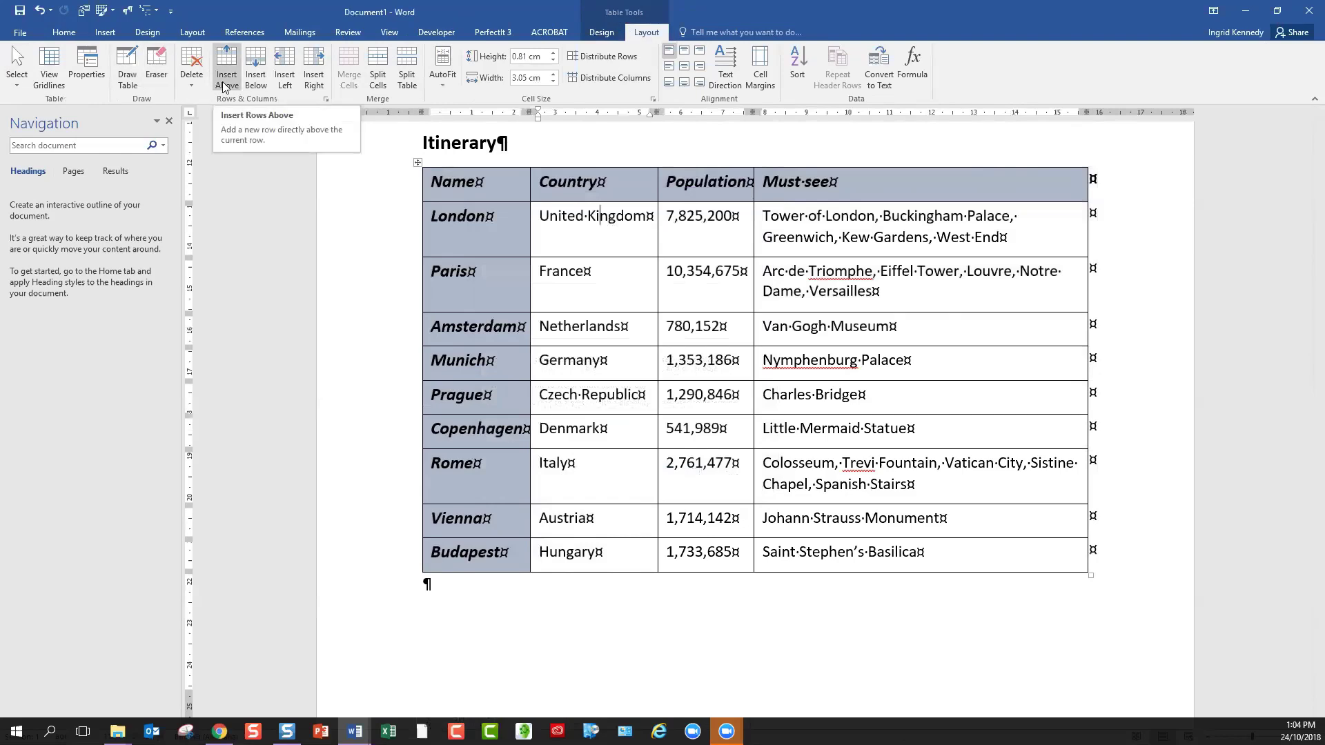
click(15, 81)
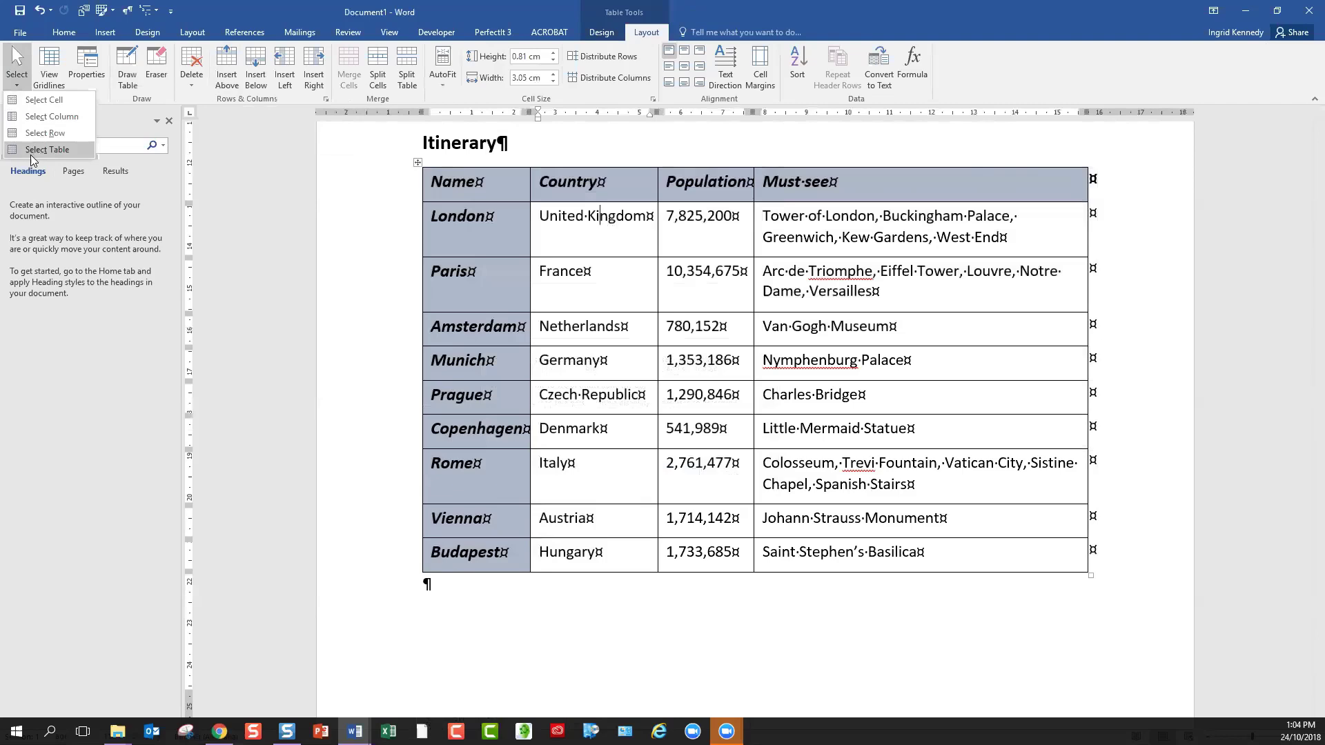
click(416, 161)
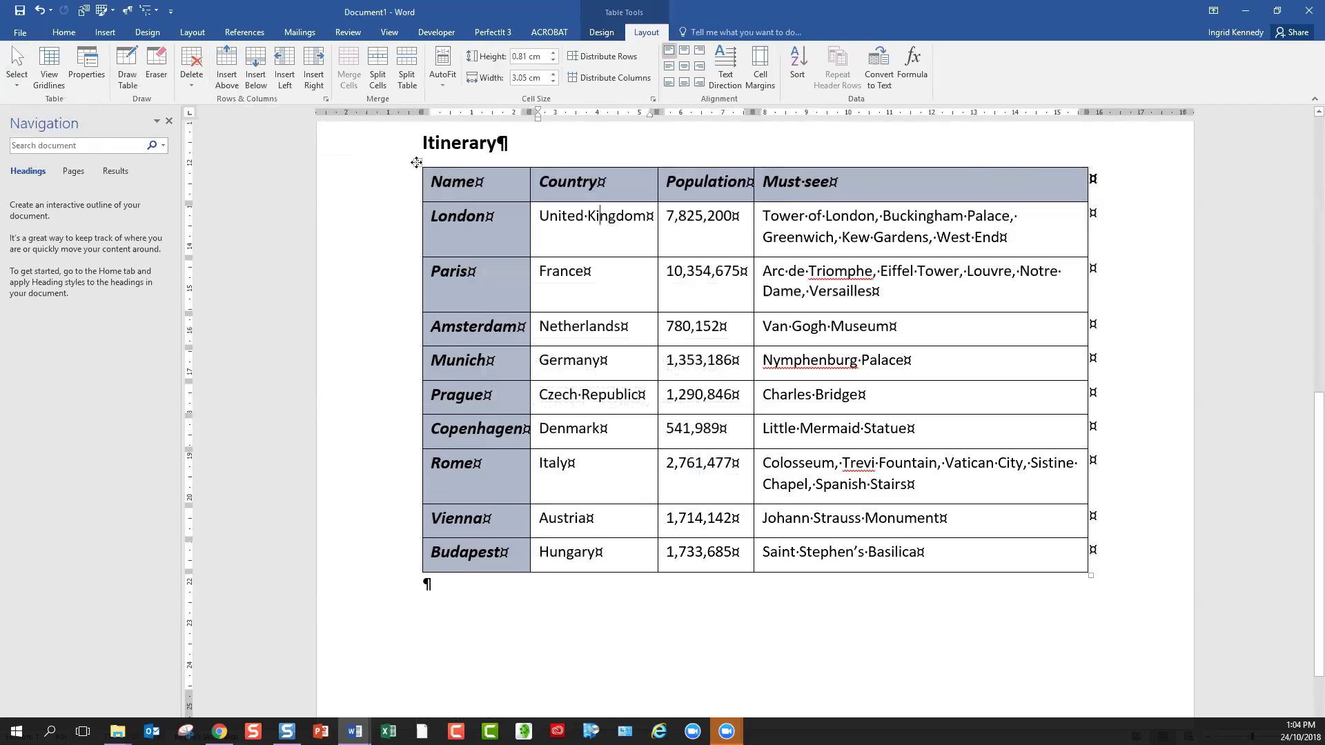
click(416, 163)
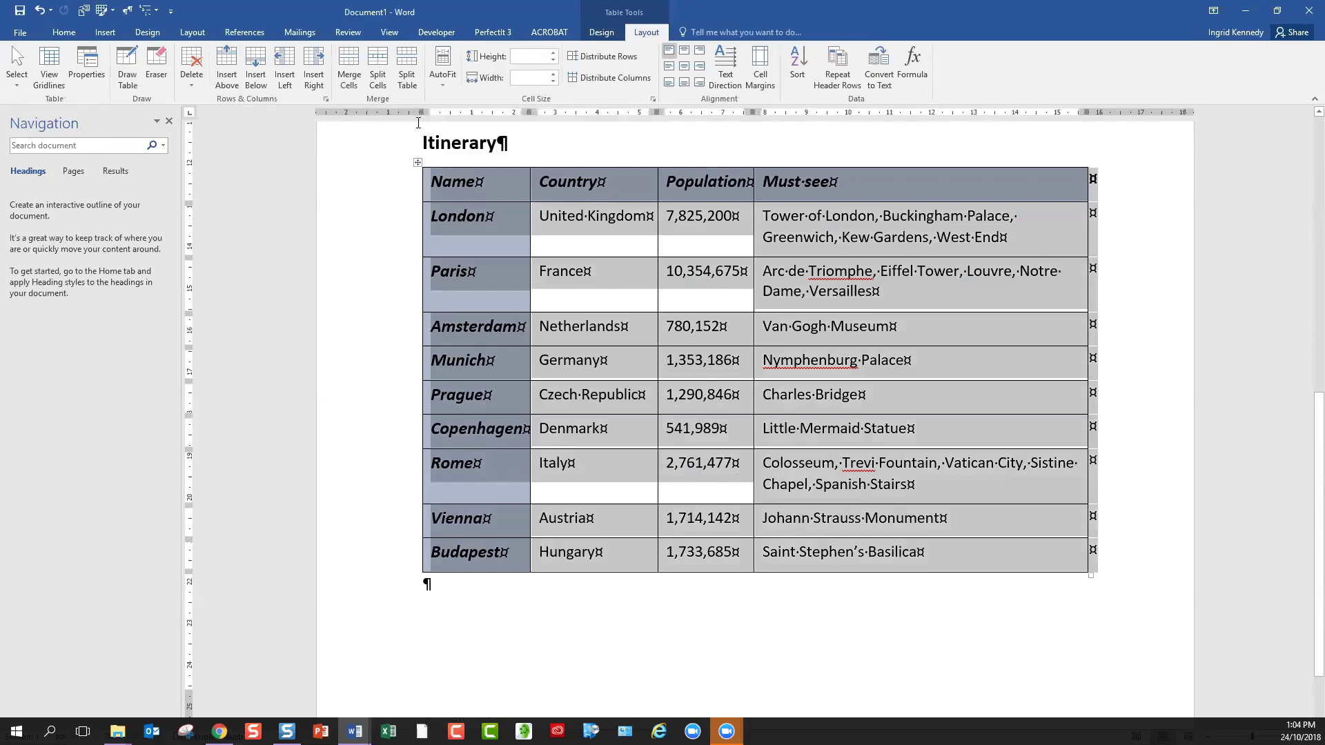
click(601, 33)
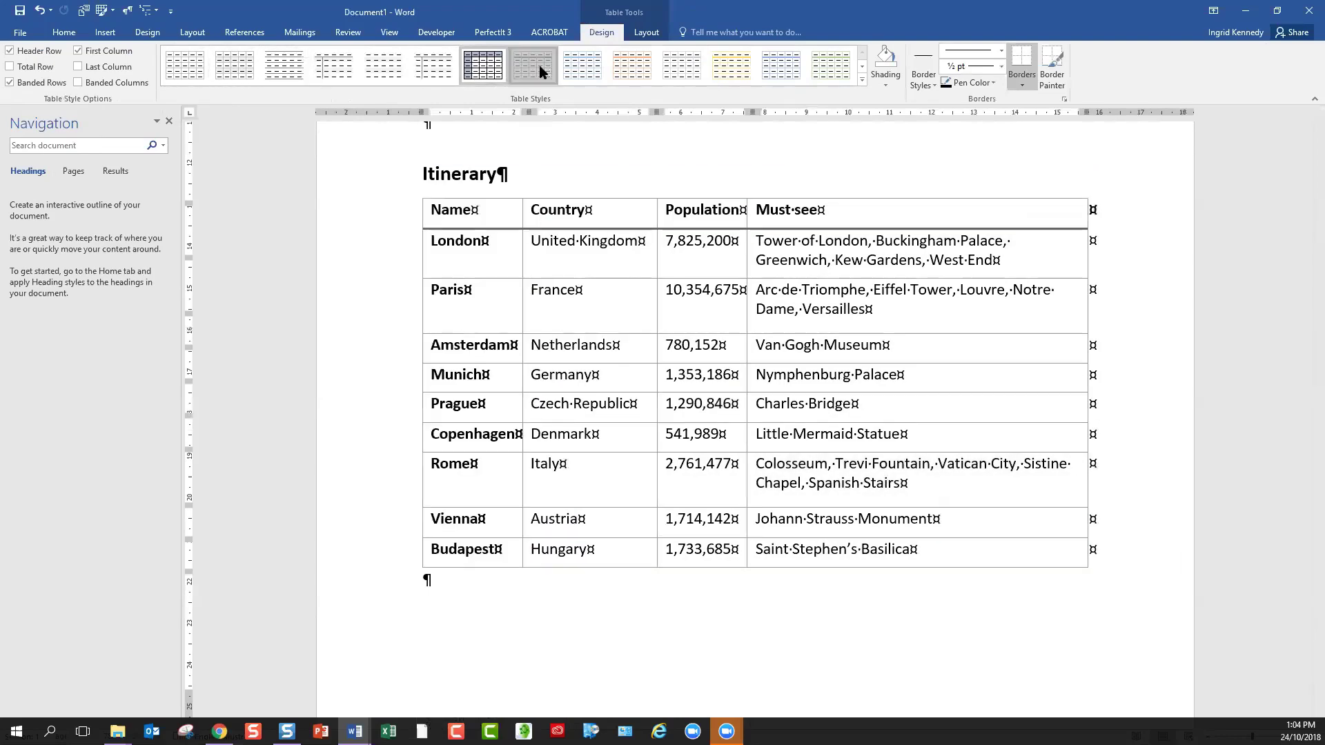
click(545, 181)
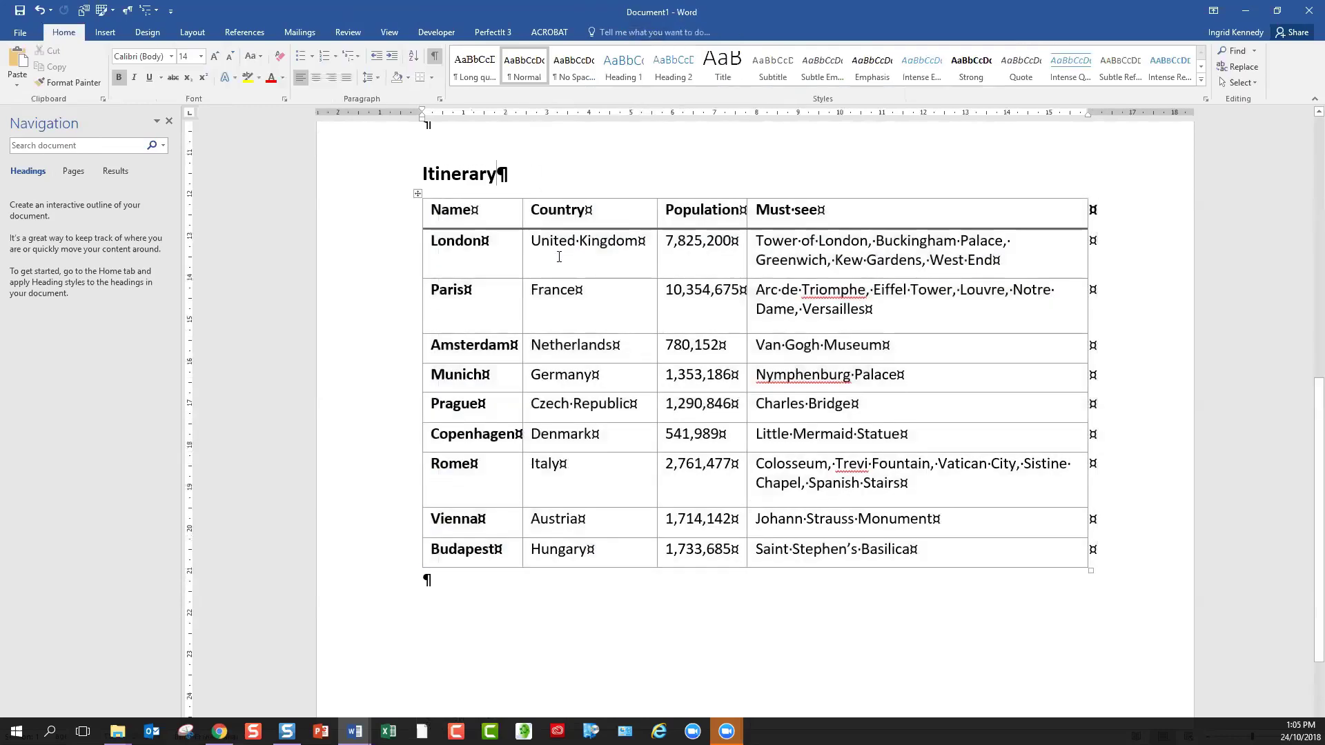
Hide the formatting marks and show the design options for the itinerary table
click(435, 61)
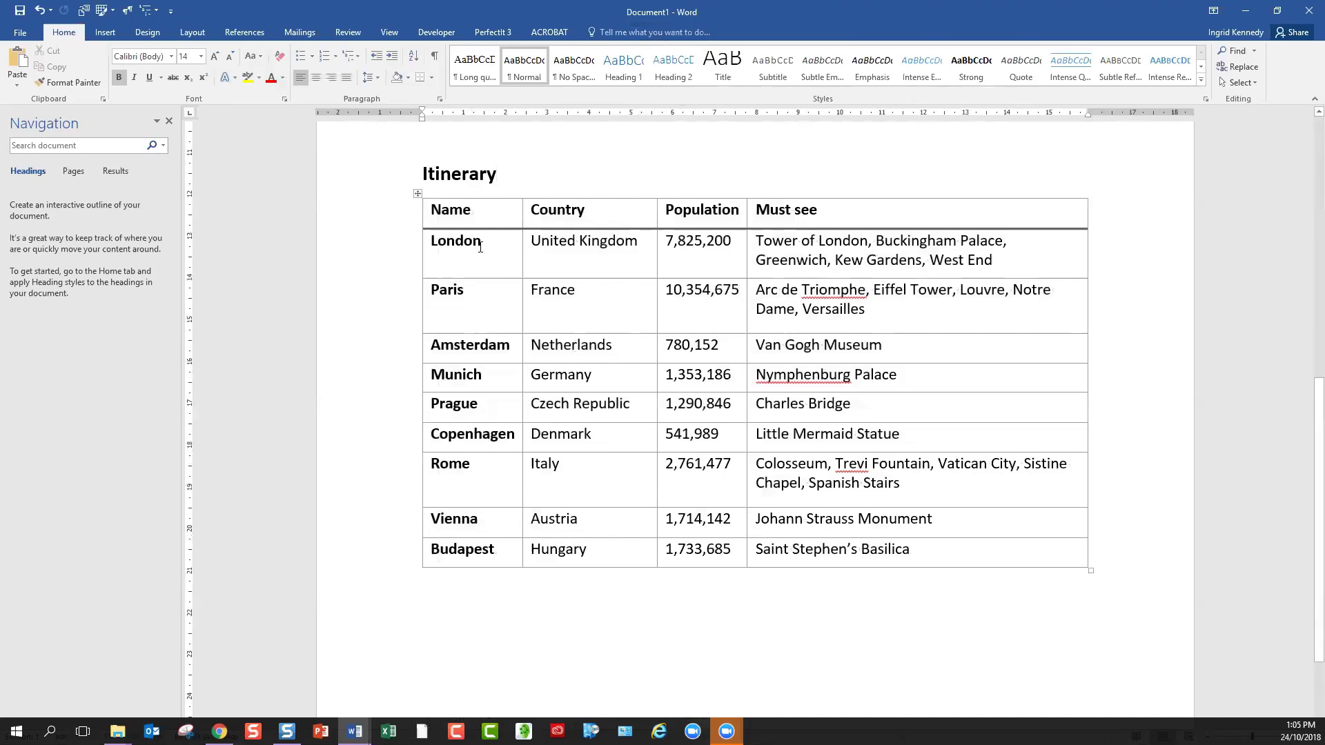
click(597, 219)
click(591, 31)
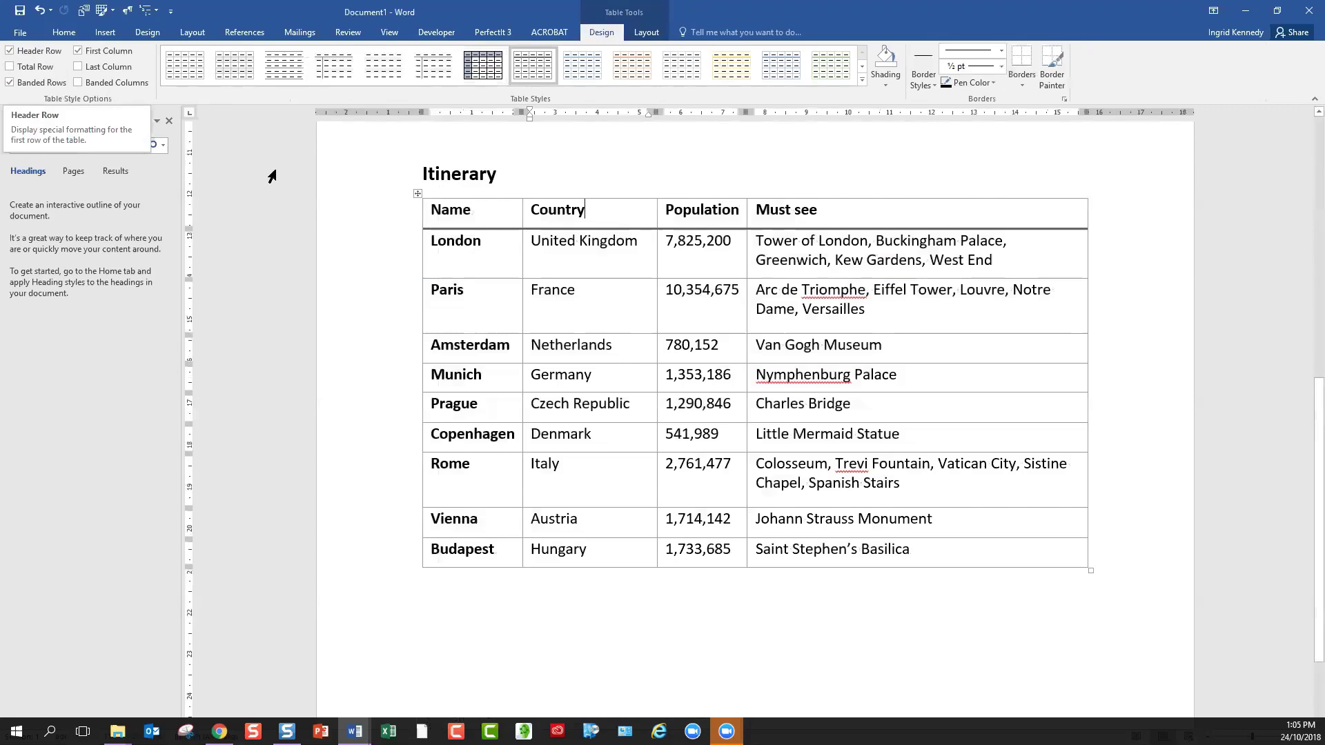
Turn off the header row, first column and banded rows style options for the itinerary table
click(10, 52)
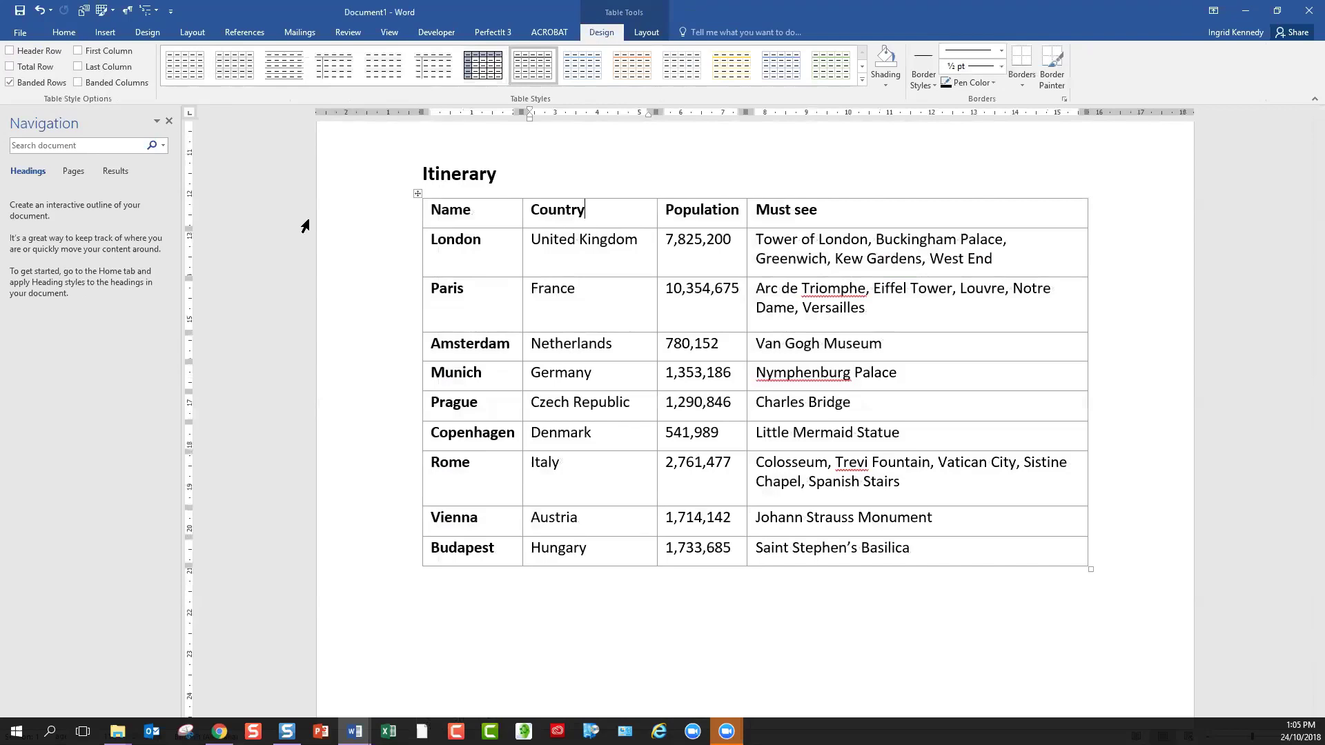
click(470, 213)
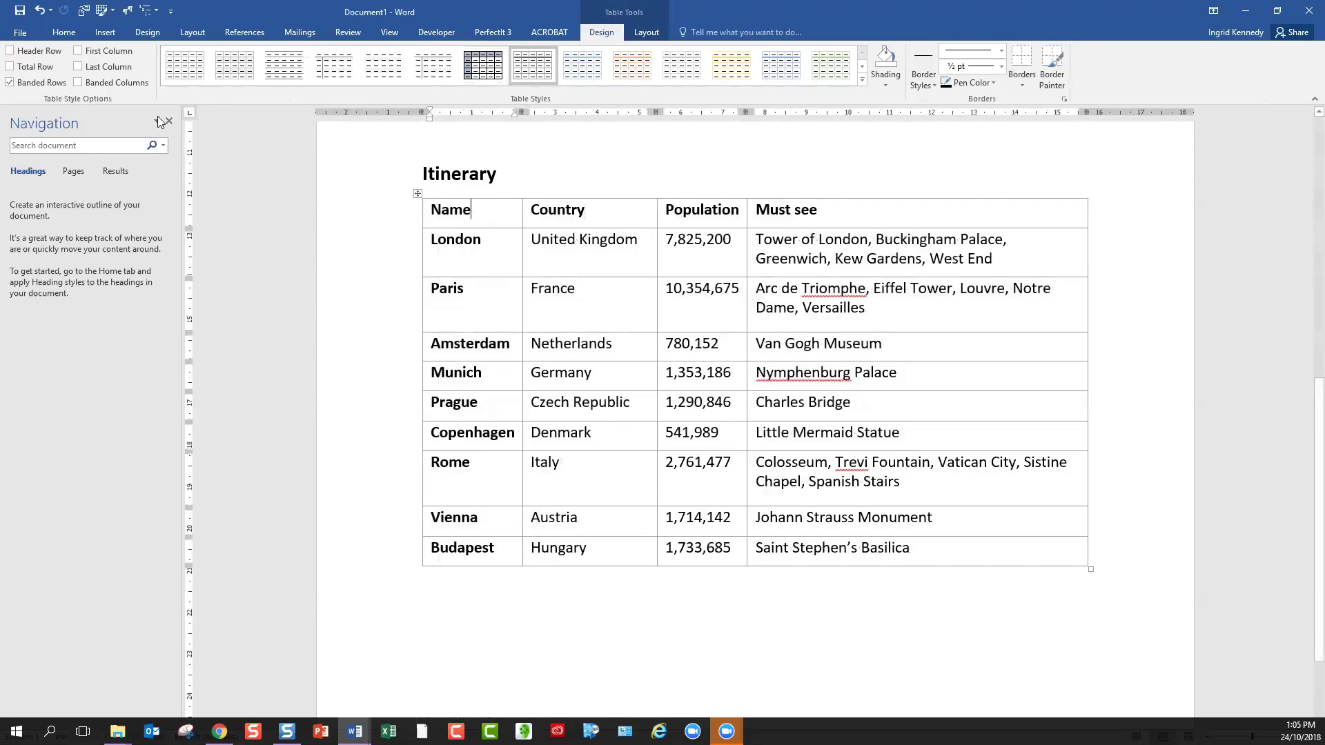
click(77, 50)
click(11, 83)
Turn banded rows back on and apply the gold grid table style with shaded alternate rows to the itinerary table
click(862, 79)
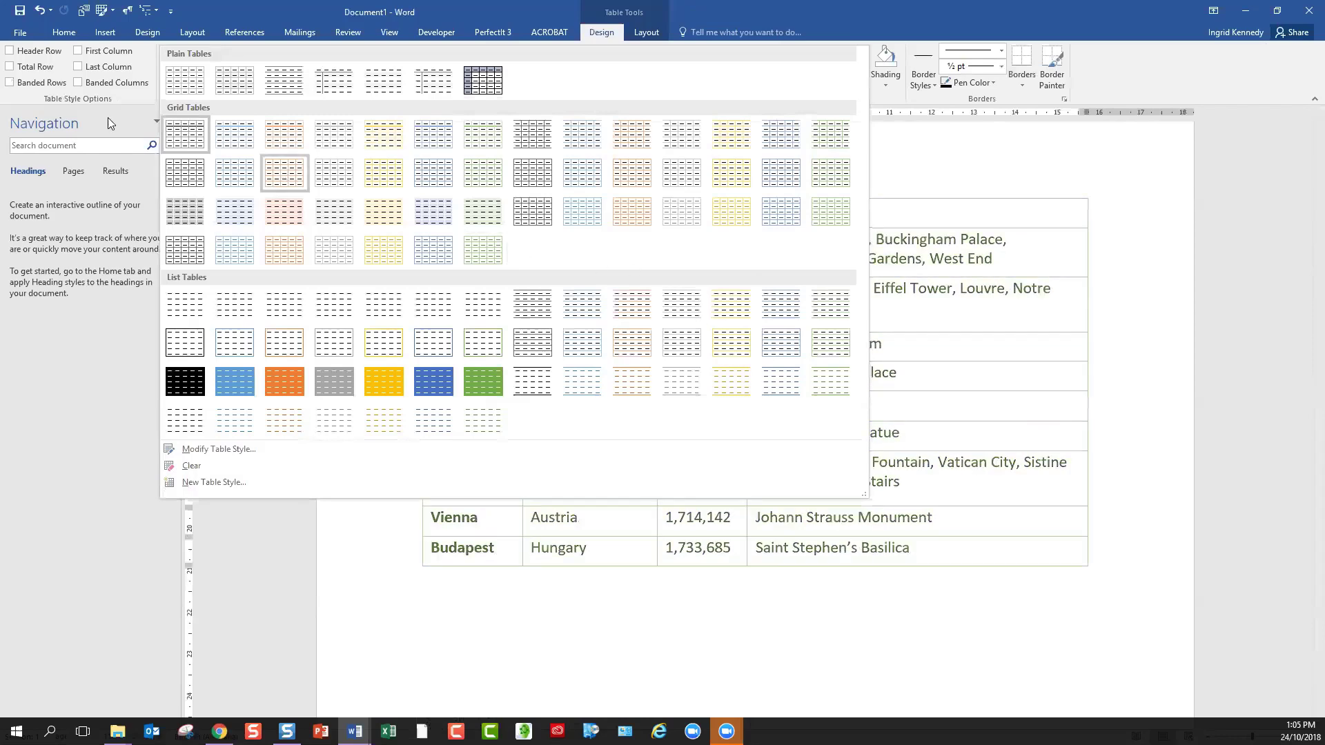
click(9, 83)
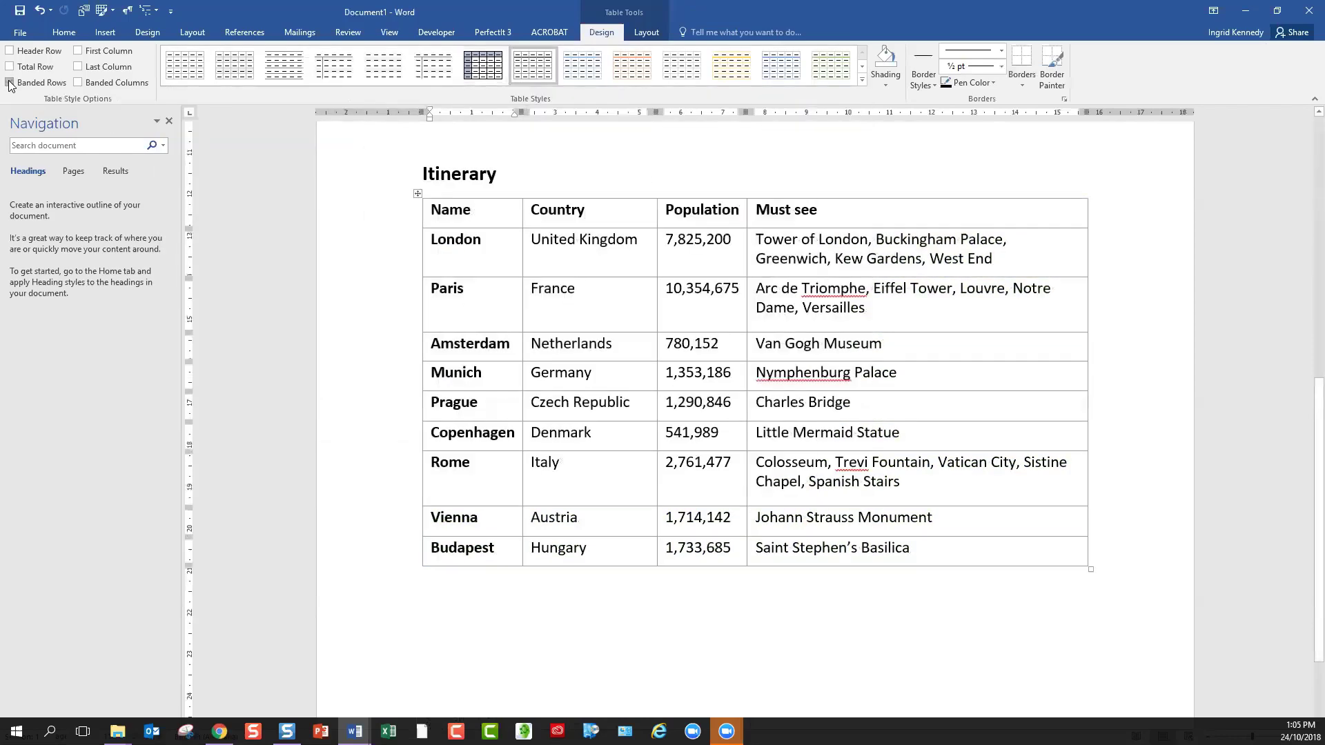
click(10, 83)
click(862, 81)
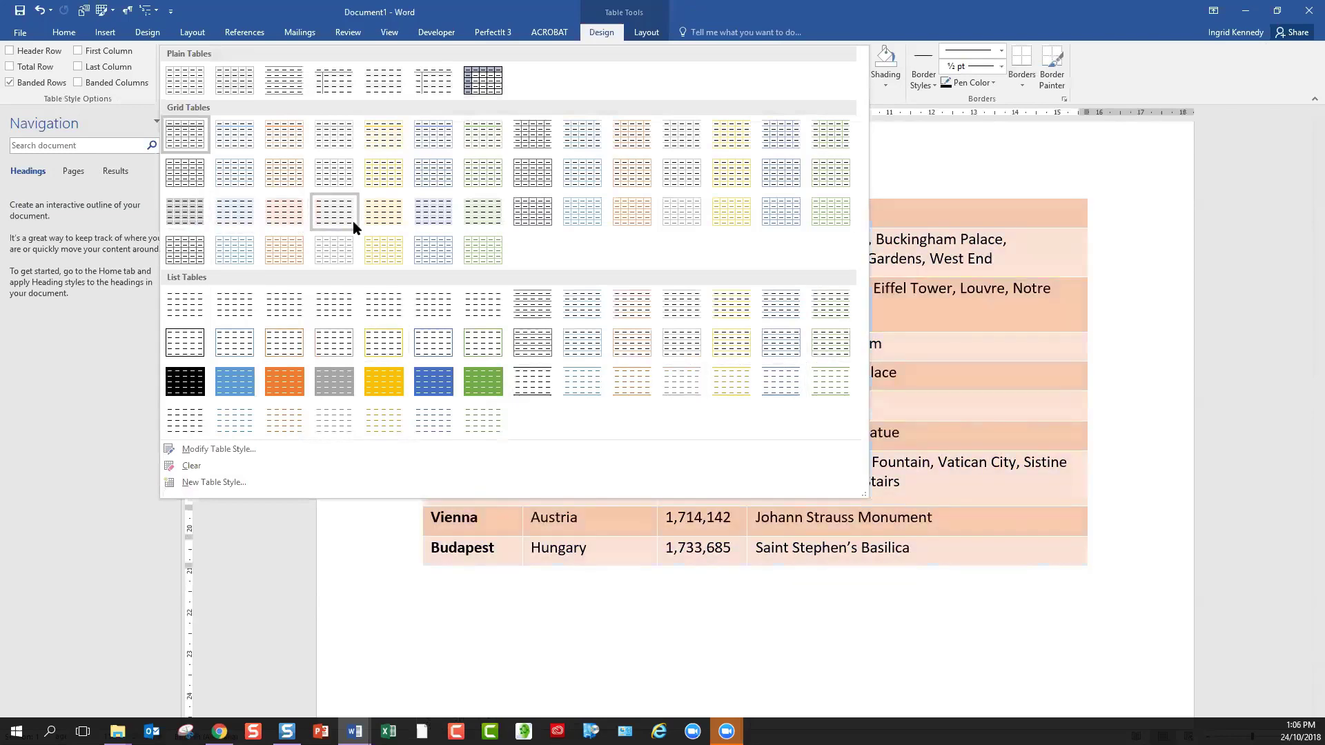
click(388, 248)
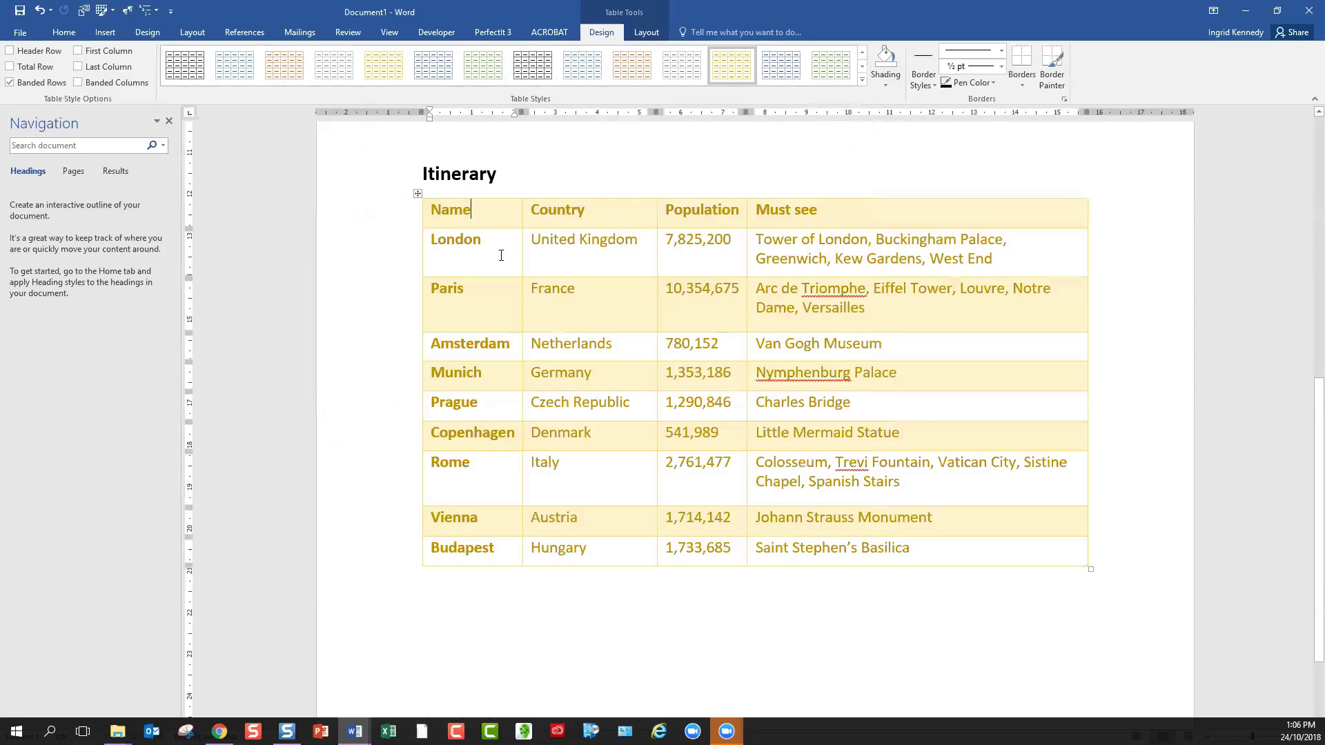
Remove the banded row shading from the gold itinerary table
click(650, 209)
click(11, 82)
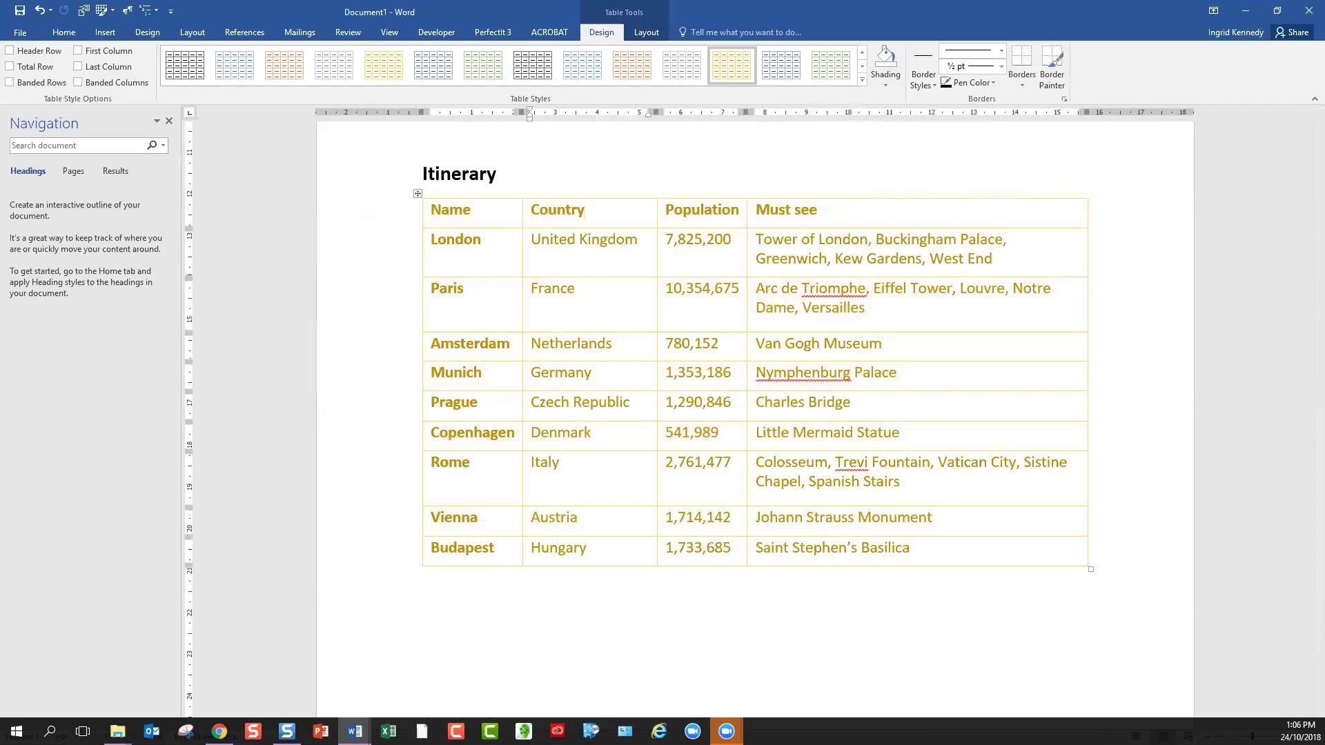
click(646, 297)
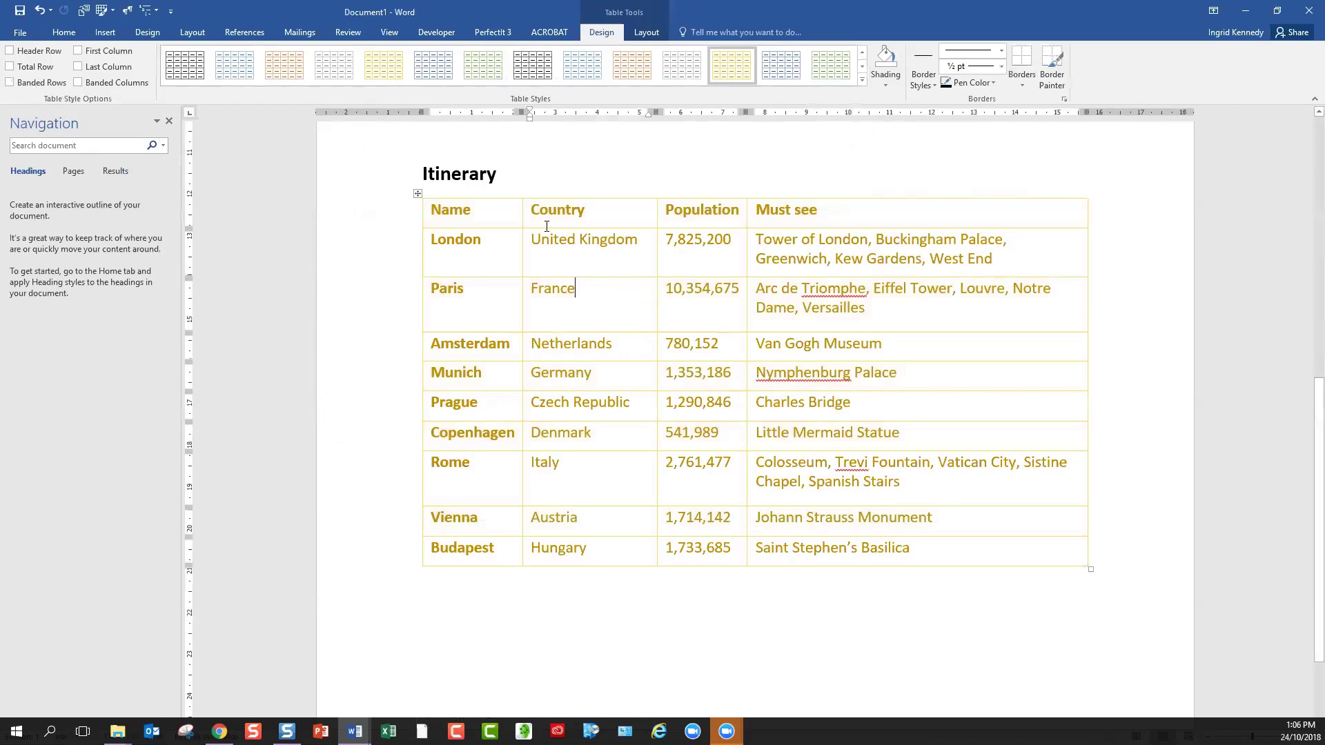
Select the whole itinerary table, turn on its header row option and apply the Grid Table 1 Light style
click(418, 194)
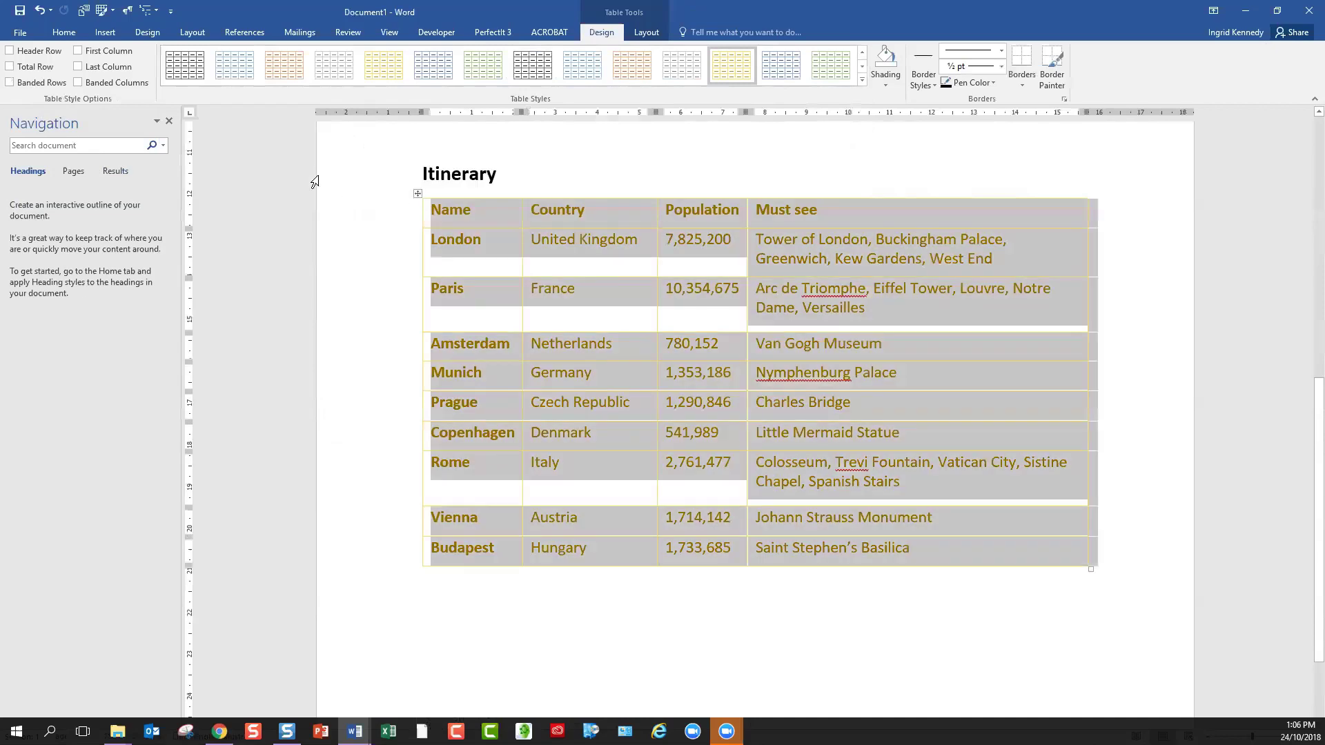
click(12, 55)
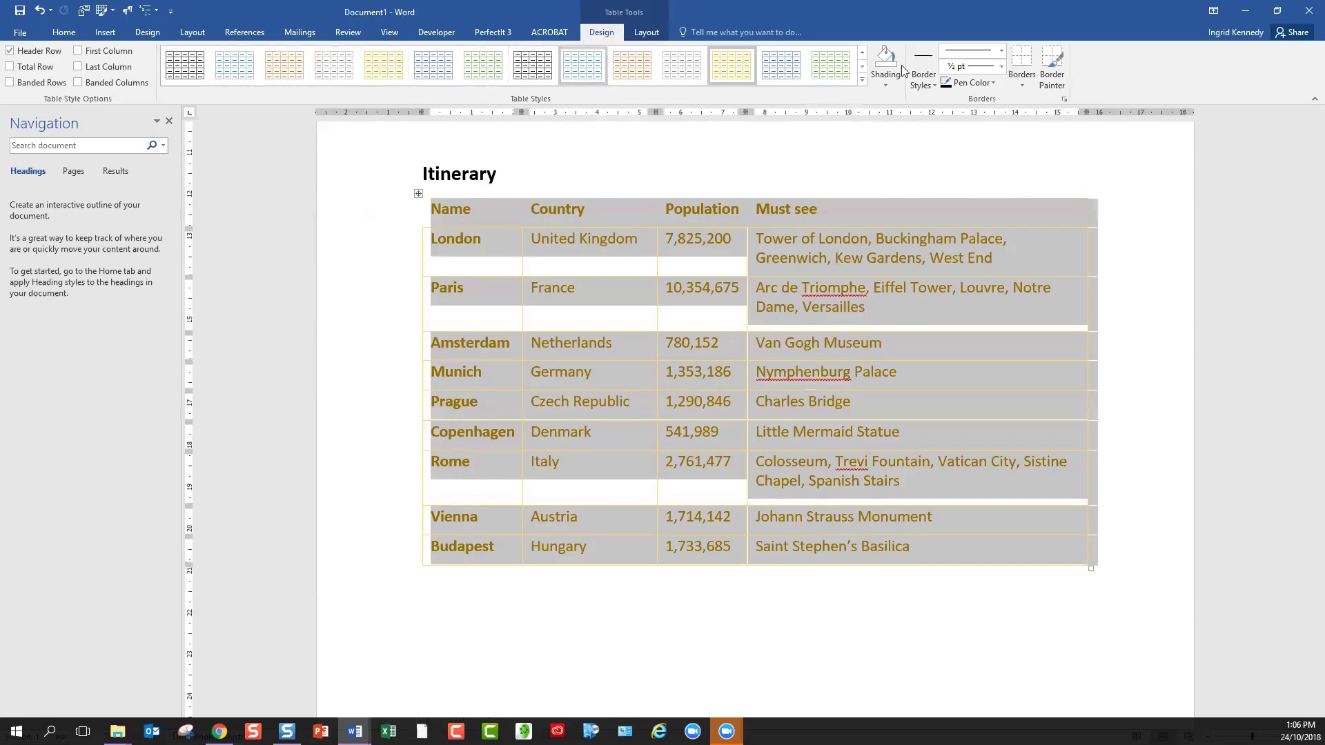
click(863, 80)
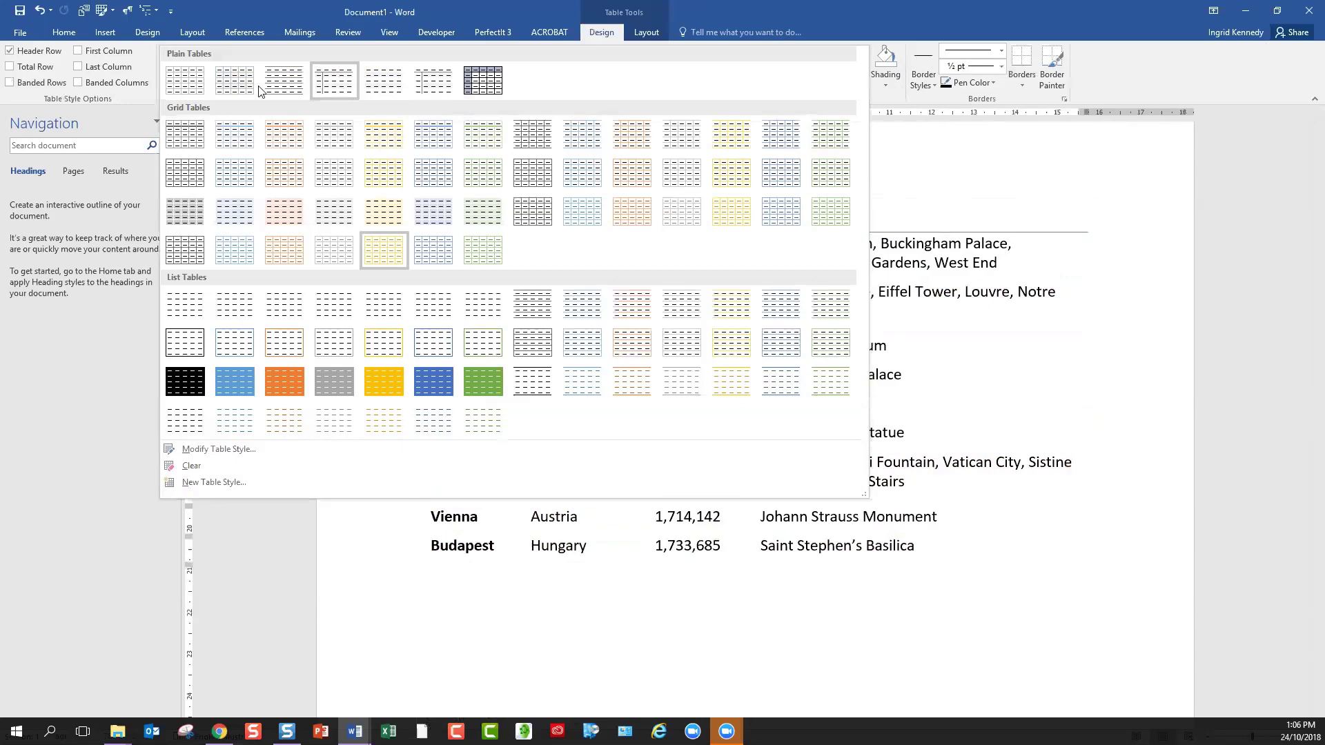
click(185, 133)
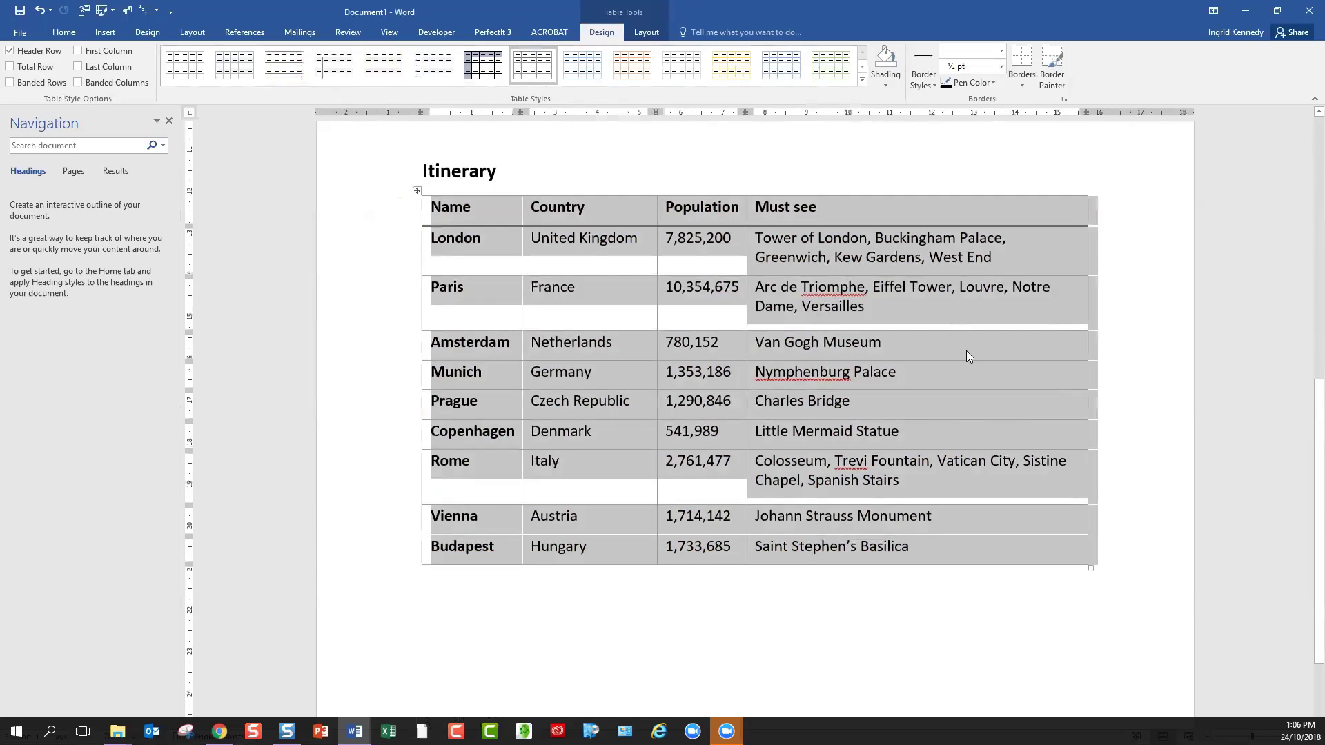
click(828, 254)
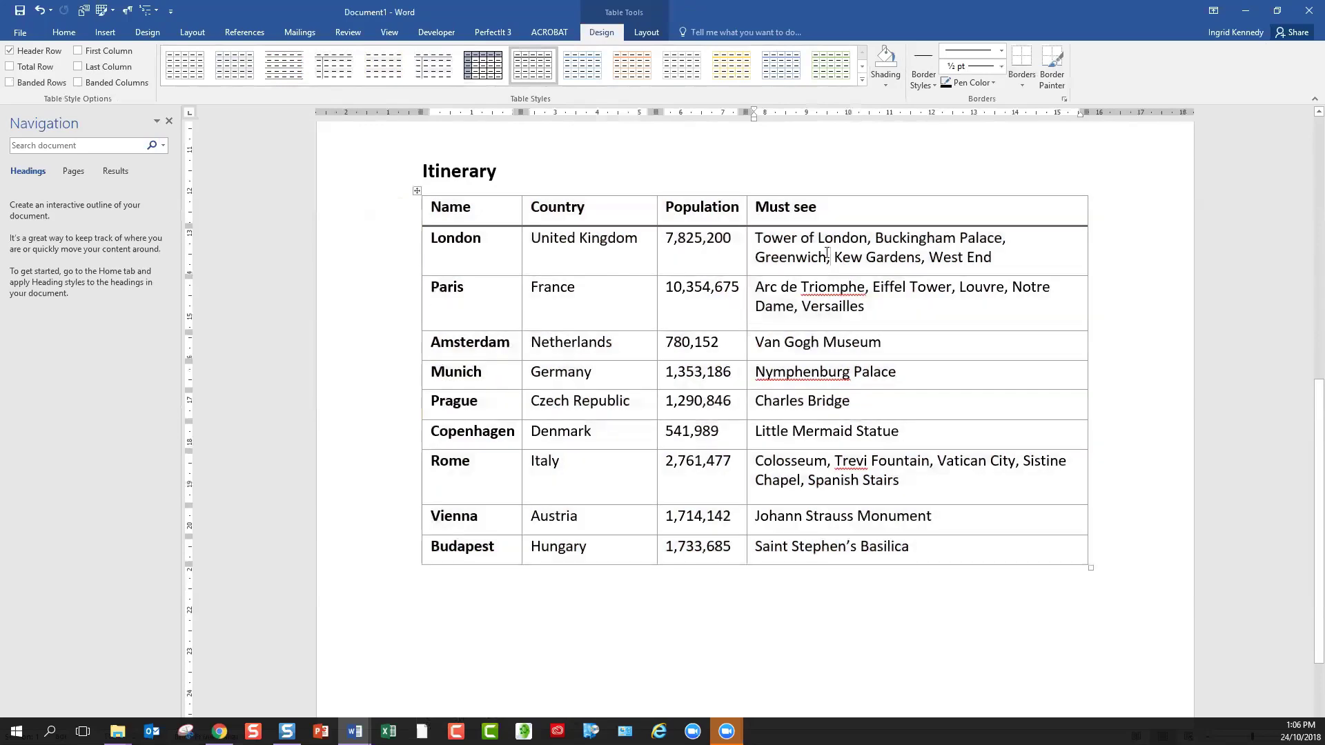
Insert three blank lines below the souvenir cost list so that the itinerary table runs onto the next page
scroll(455, 398, down, 2)
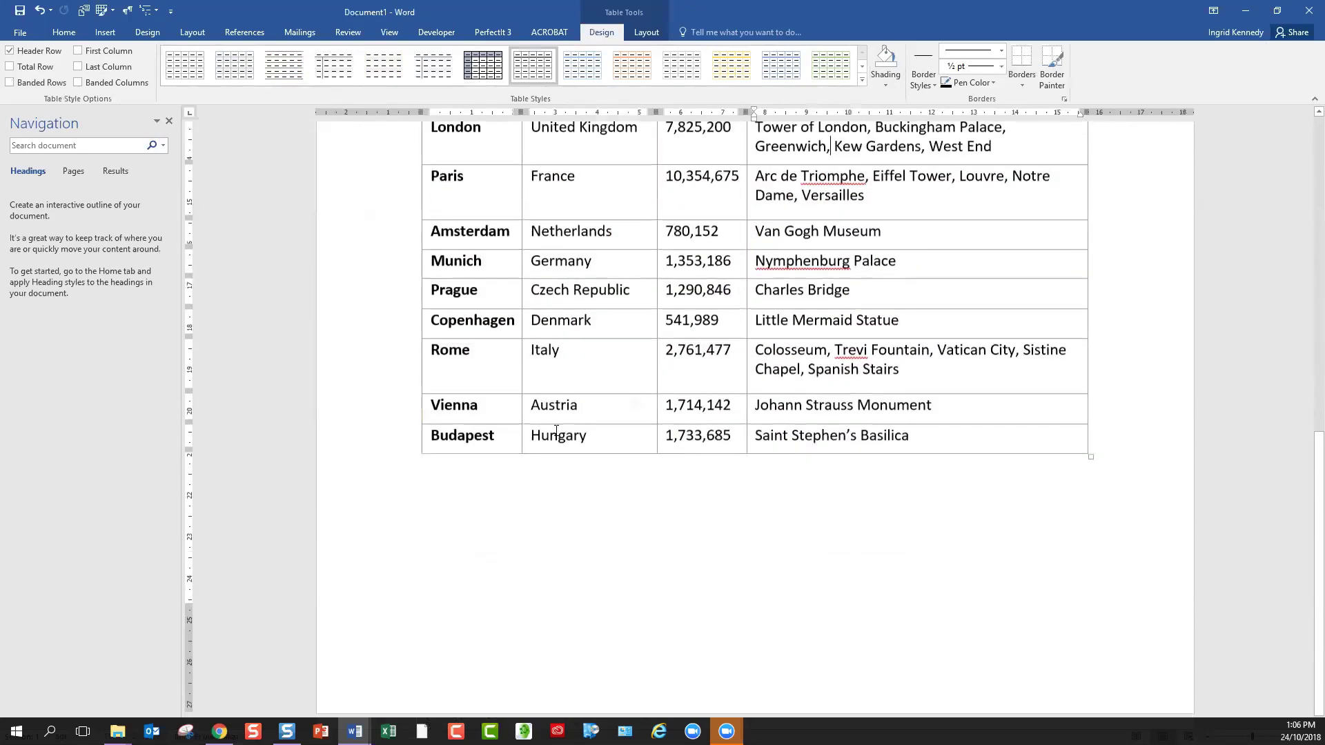
scroll(553, 440, up, 7)
click(485, 505)
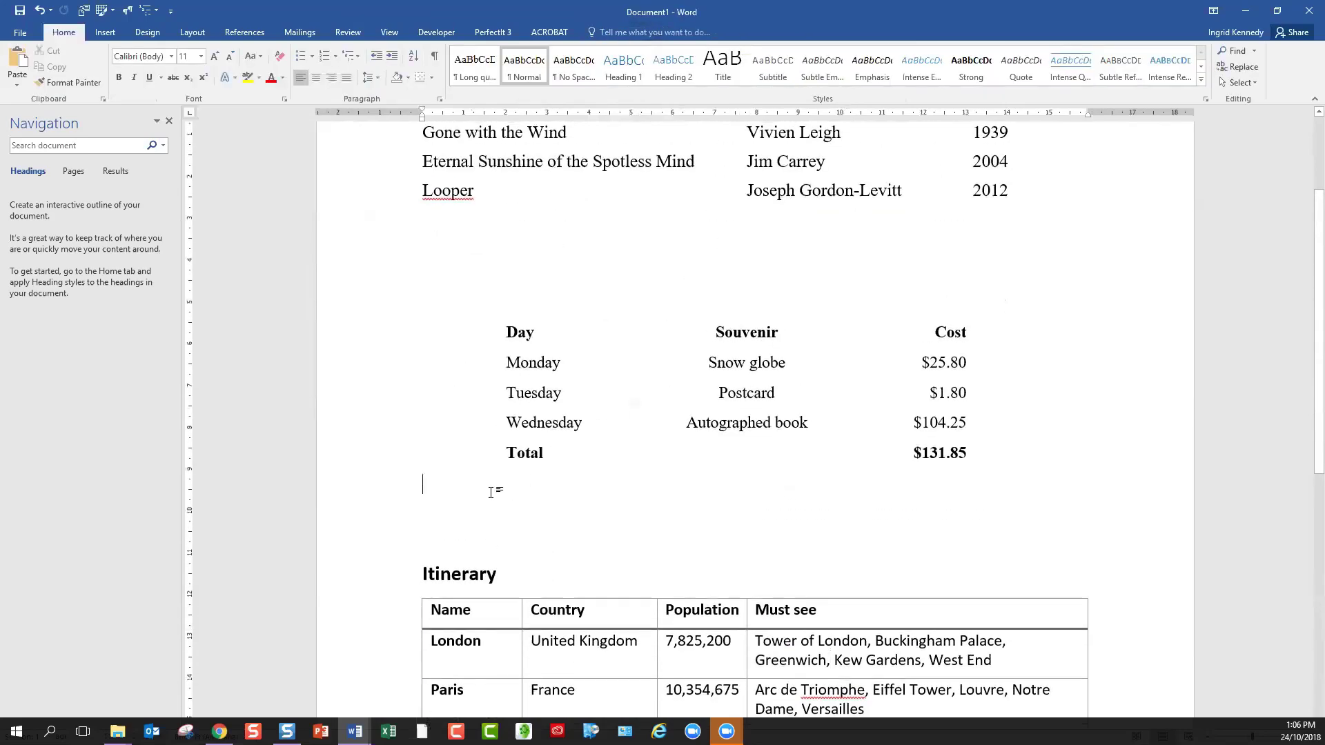
key(Return)
key(Return)
key(Return)
scroll(513, 444, down, 3)
scroll(513, 443, down, 4)
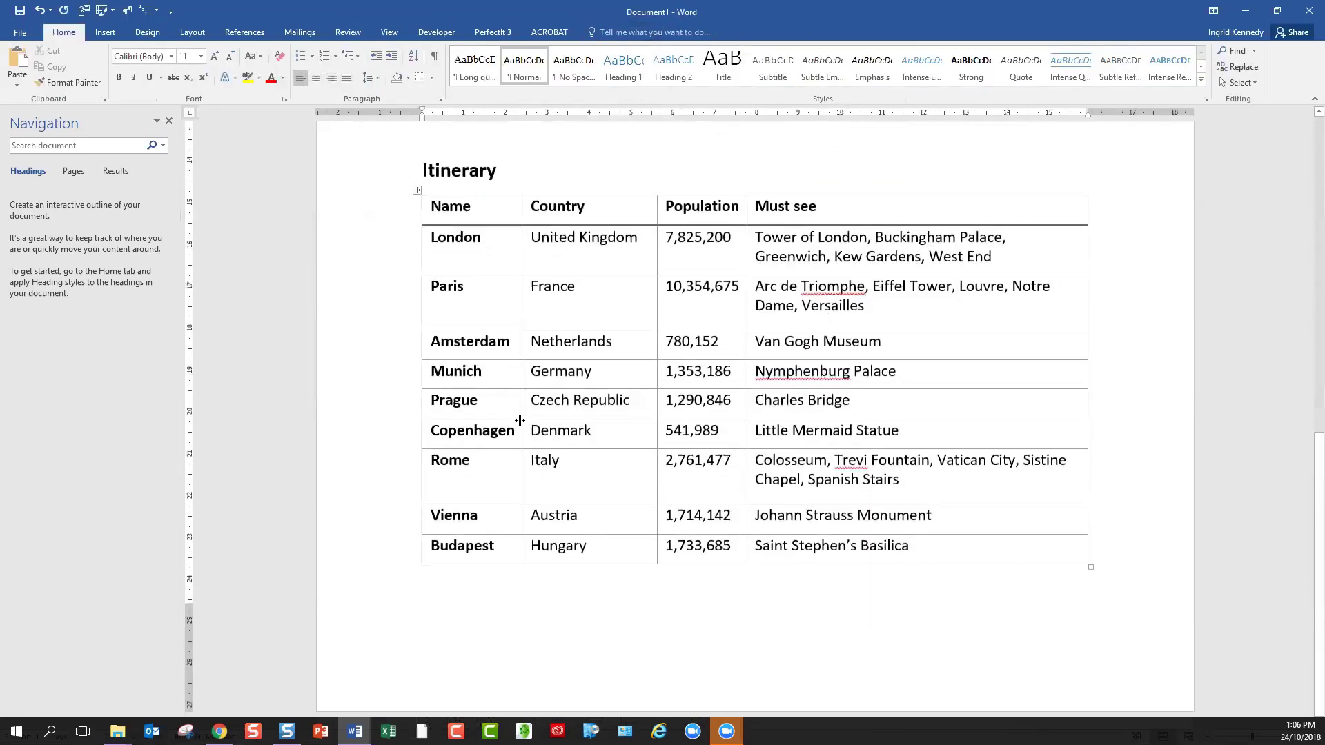
scroll(550, 373, up, 2)
scroll(548, 363, down, 2)
scroll(548, 364, down, 4)
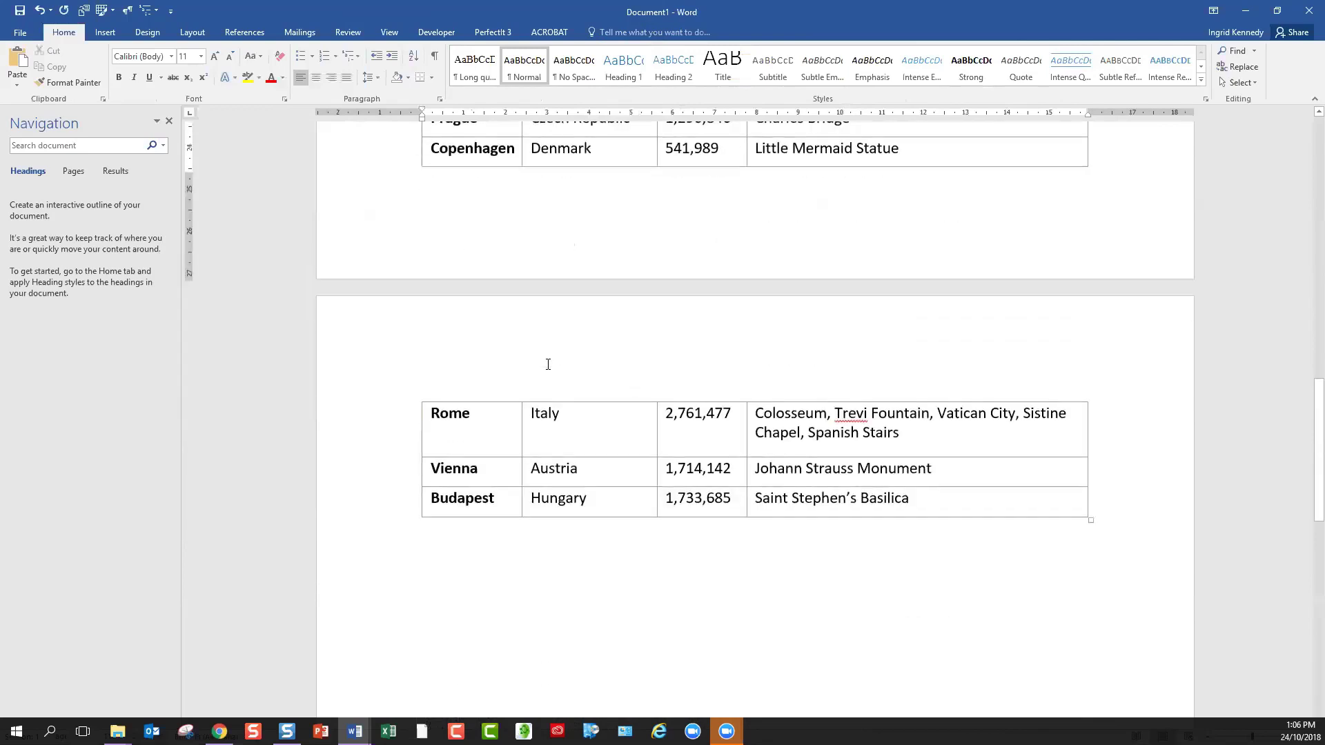
Select the itinerary table's header row and set it to repeat on every page
scroll(554, 382, up, 1)
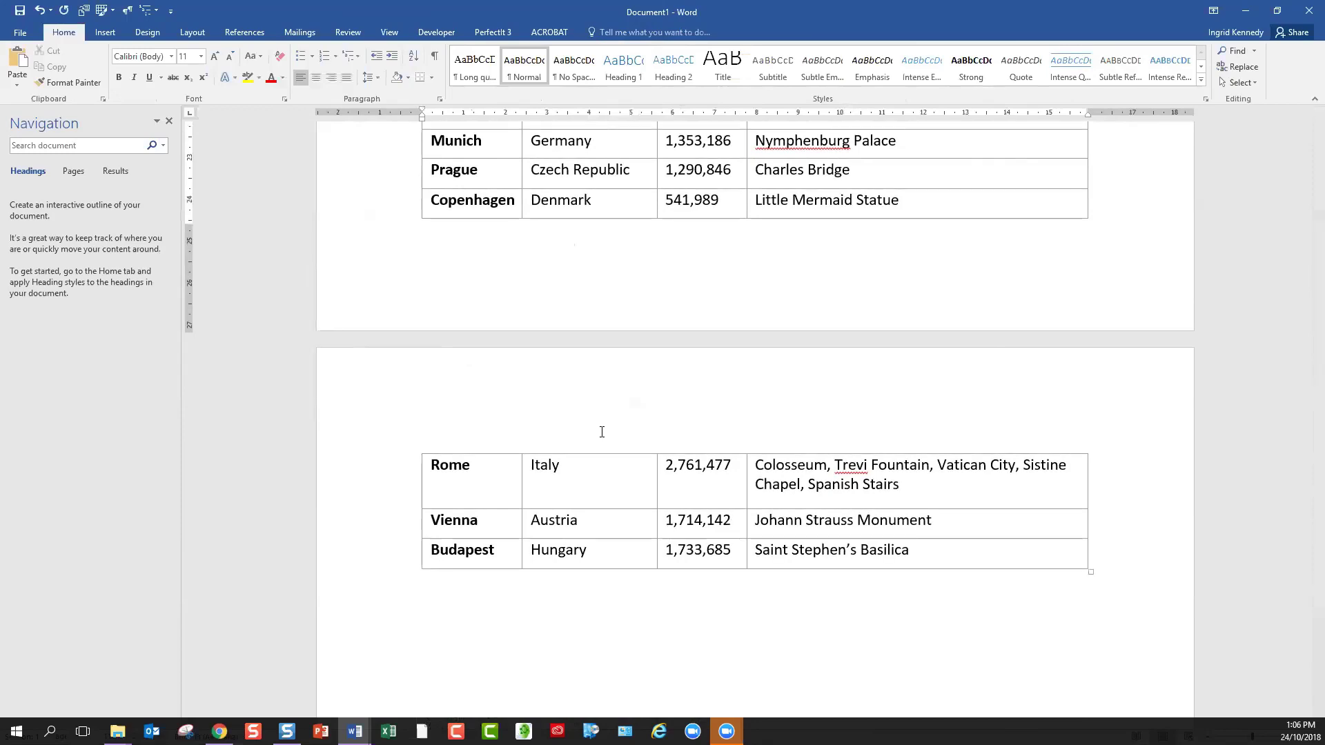
scroll(799, 315, up, 6)
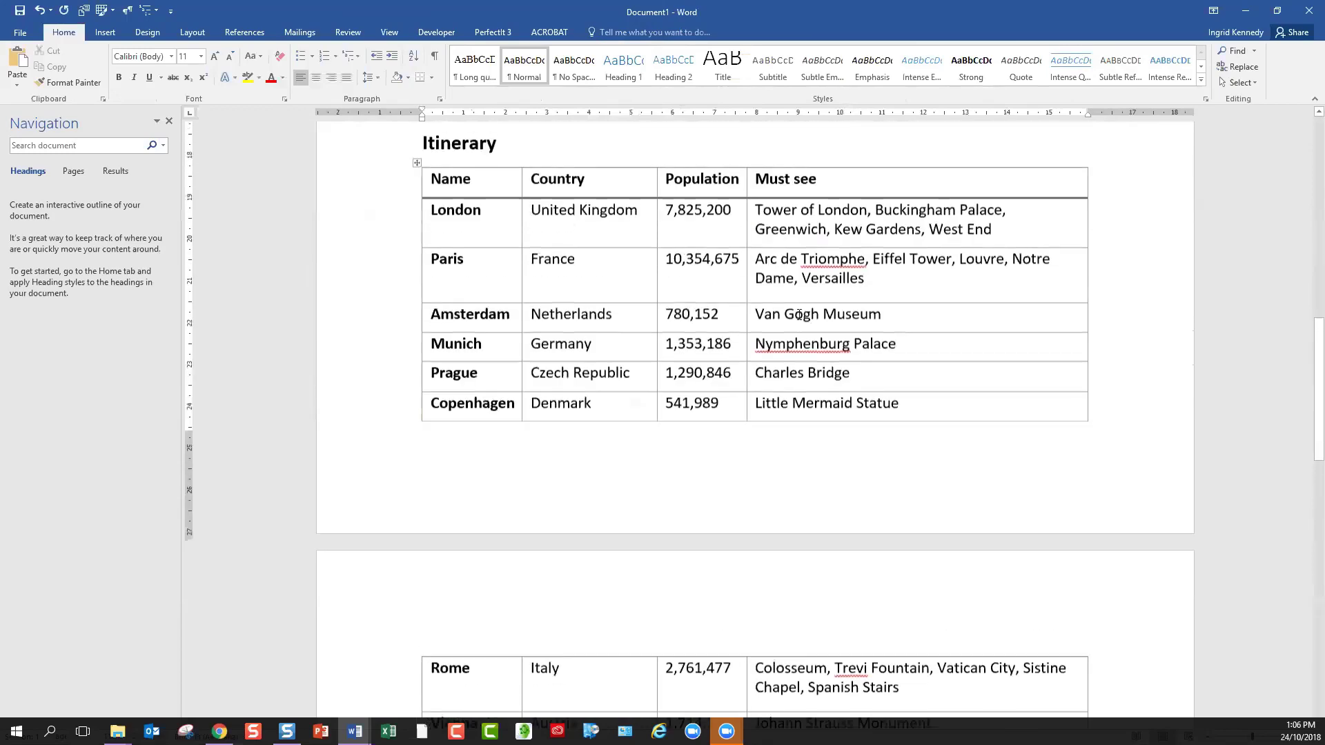
click(470, 390)
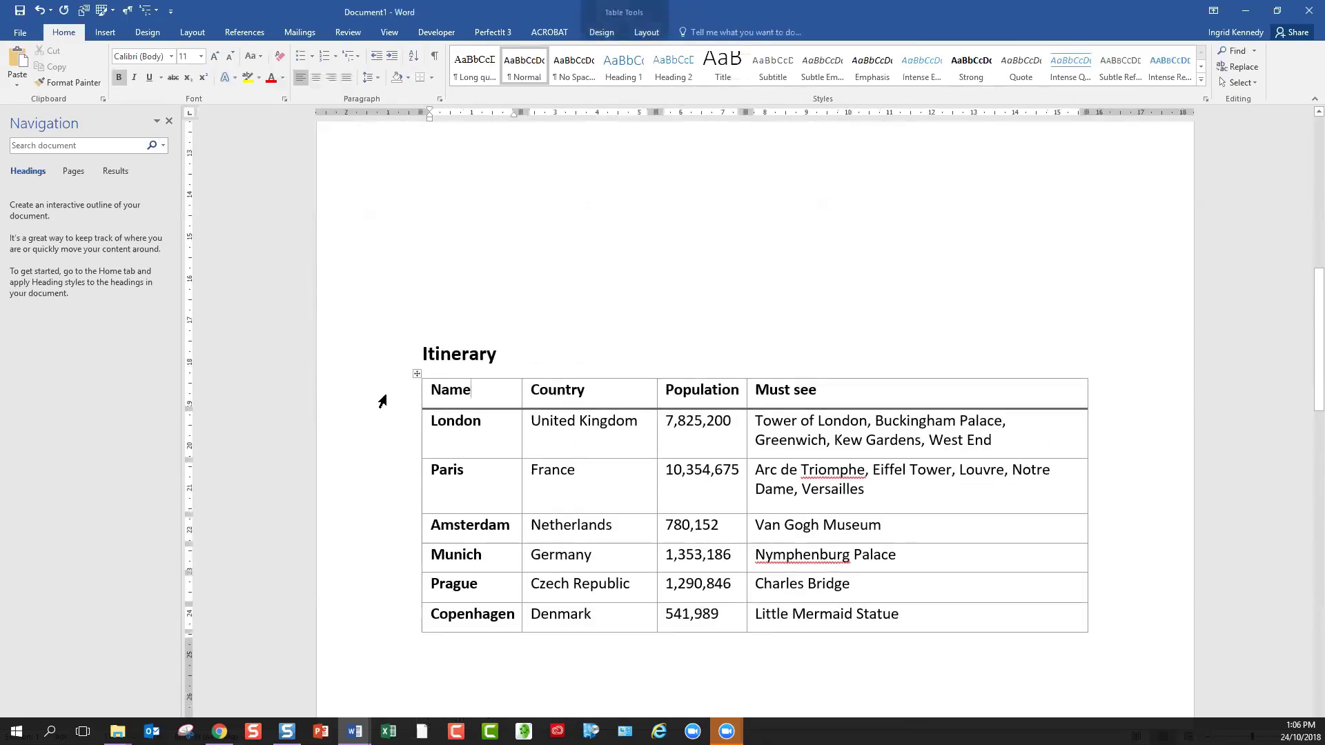
click(381, 399)
scroll(678, 458, down, 4)
scroll(679, 458, down, 3)
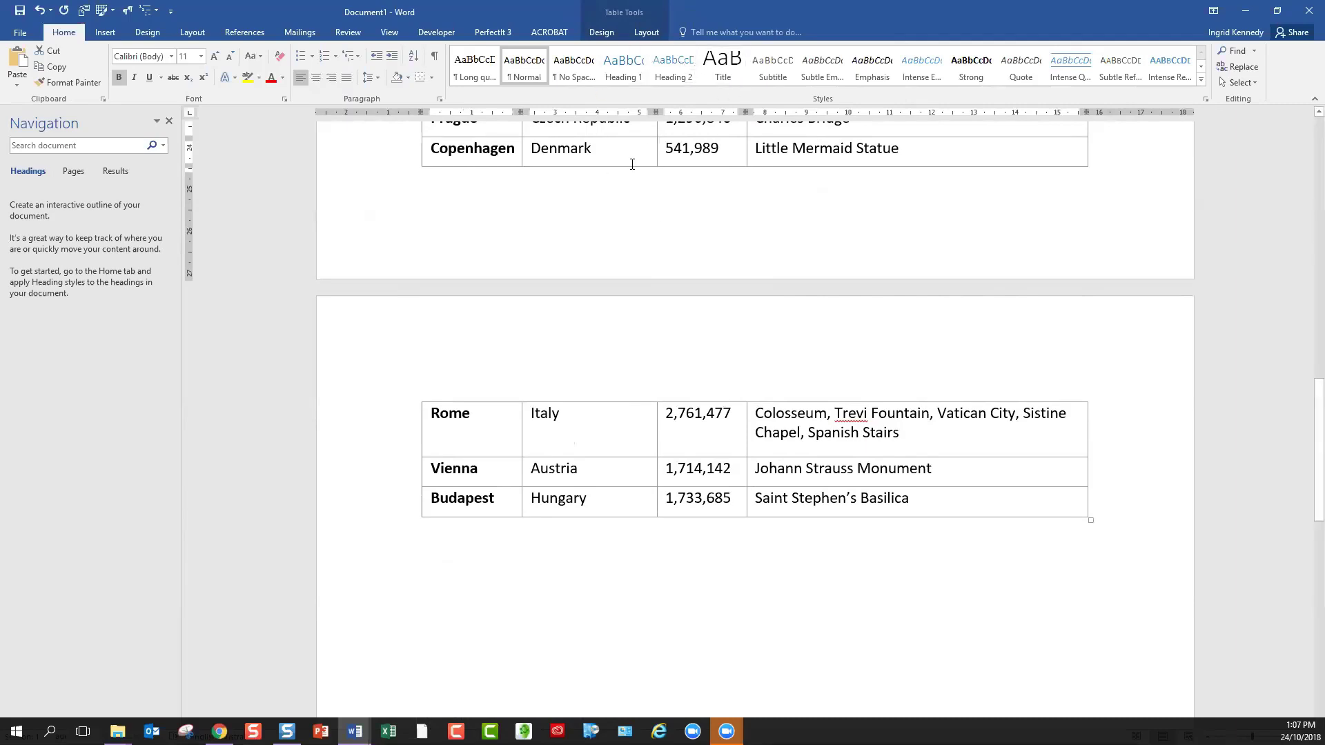
click(645, 32)
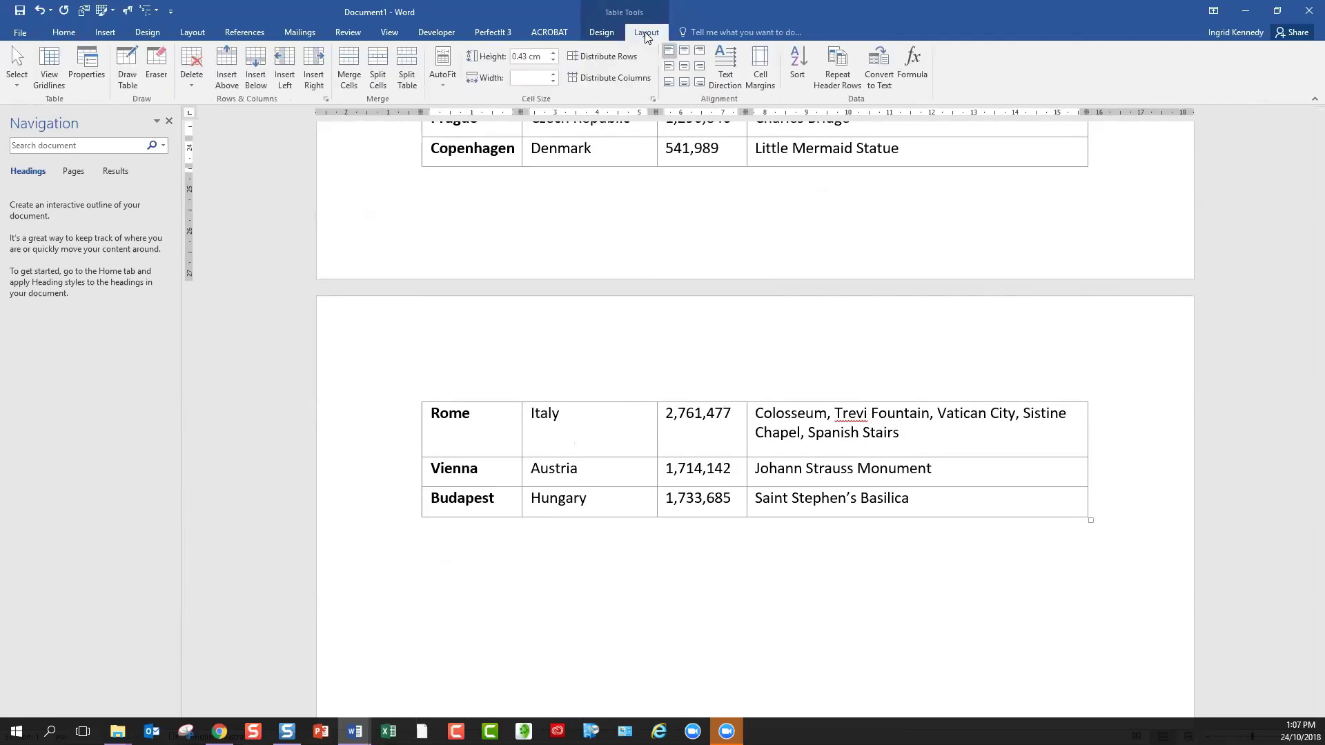
click(837, 74)
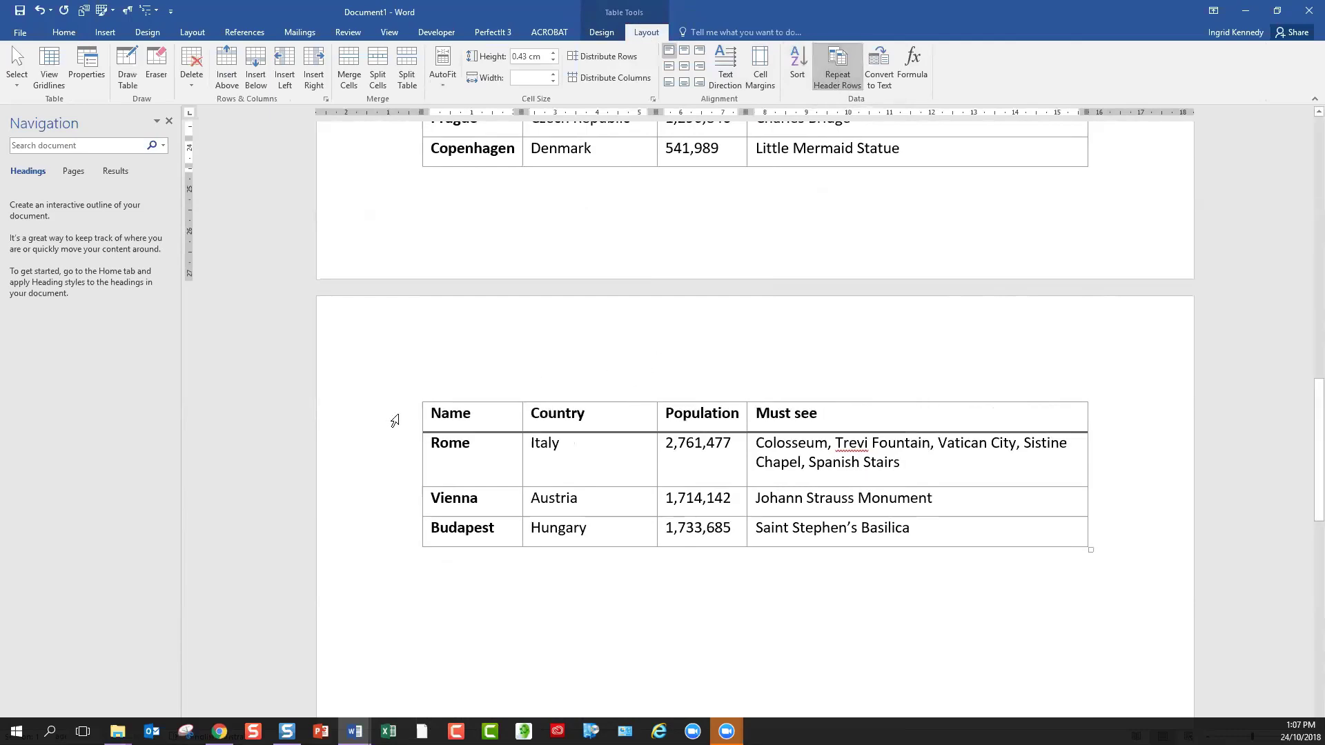
Compare the repeated header row on the second page with the original header row of the itinerary table
click(786, 418)
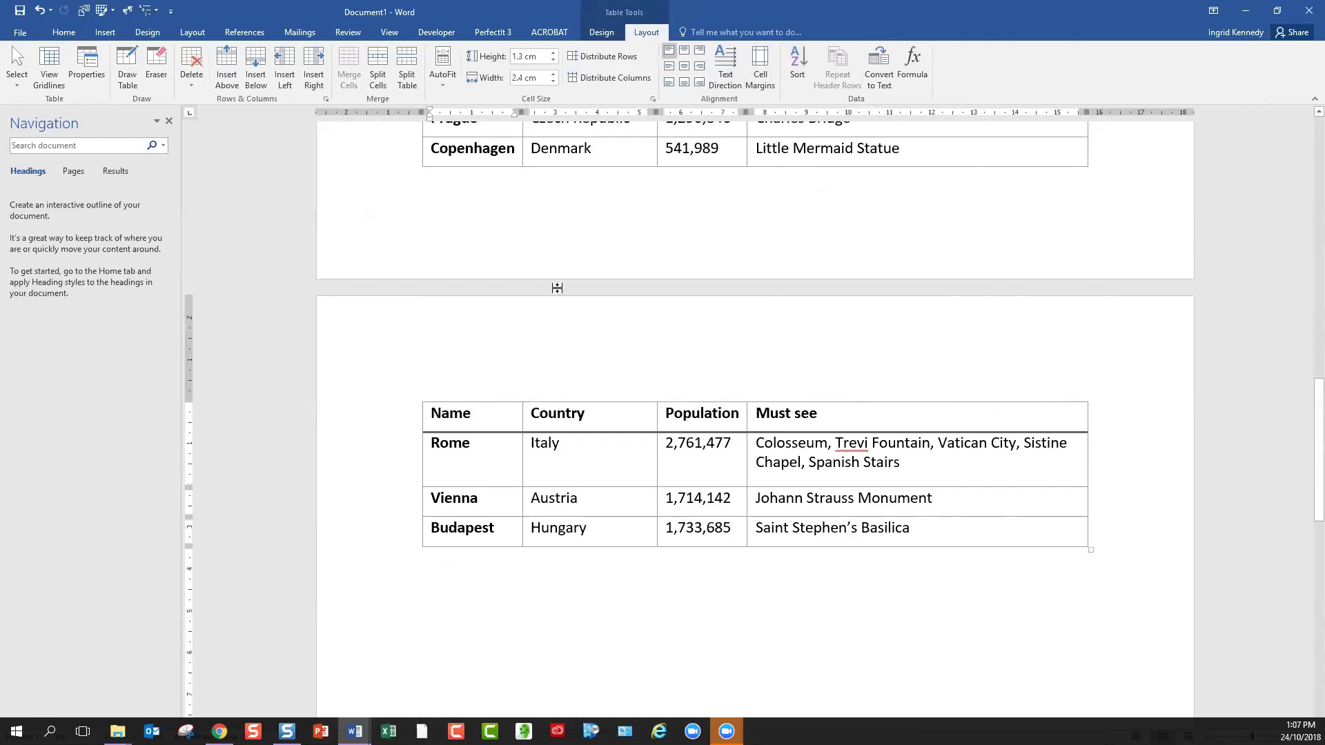
scroll(566, 345, up, 3)
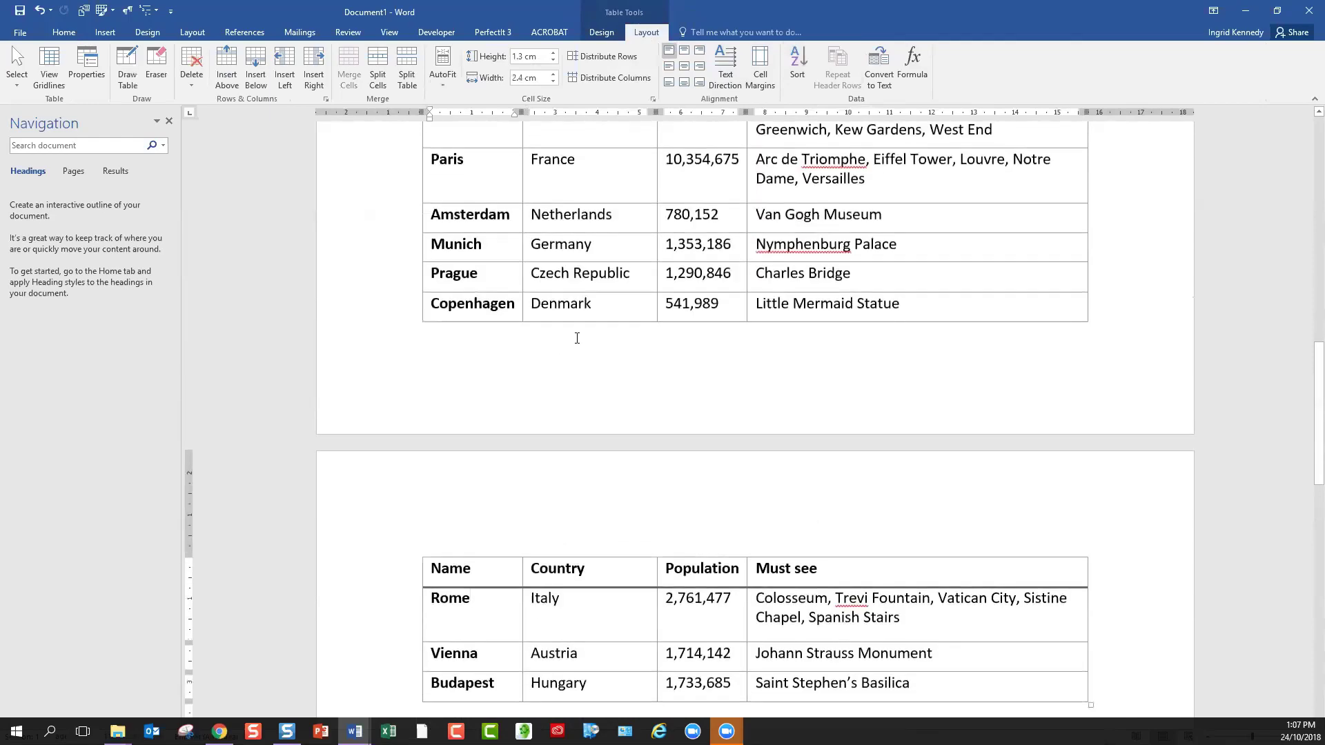
scroll(576, 338, up, 5)
click(587, 342)
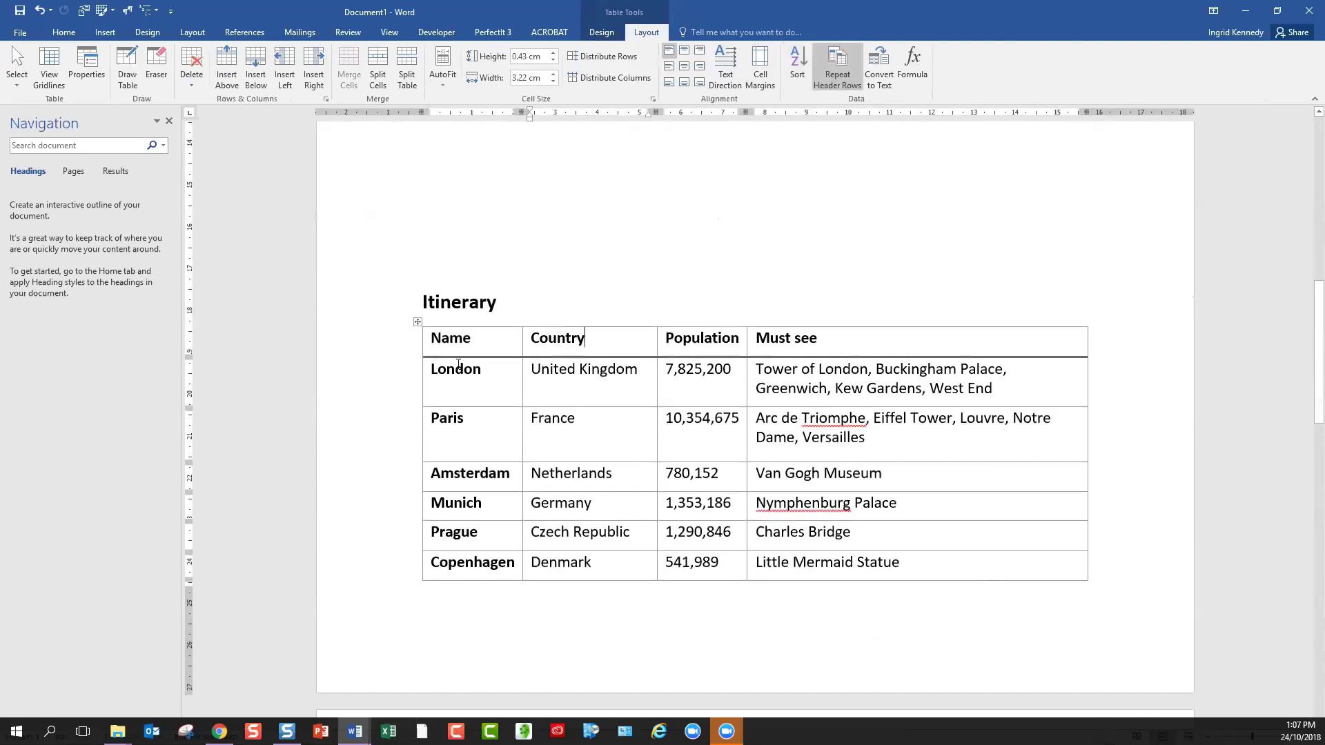
scroll(592, 334, down, 8)
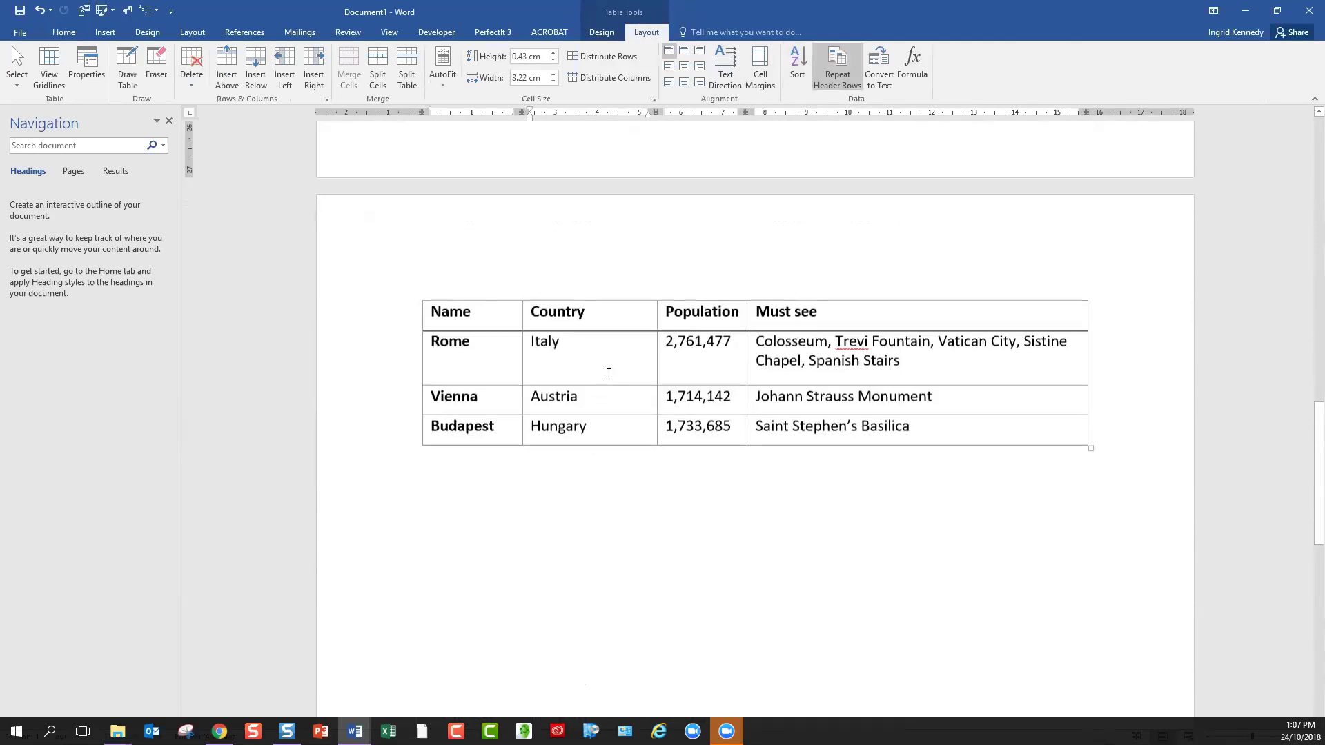
scroll(590, 352, up, 8)
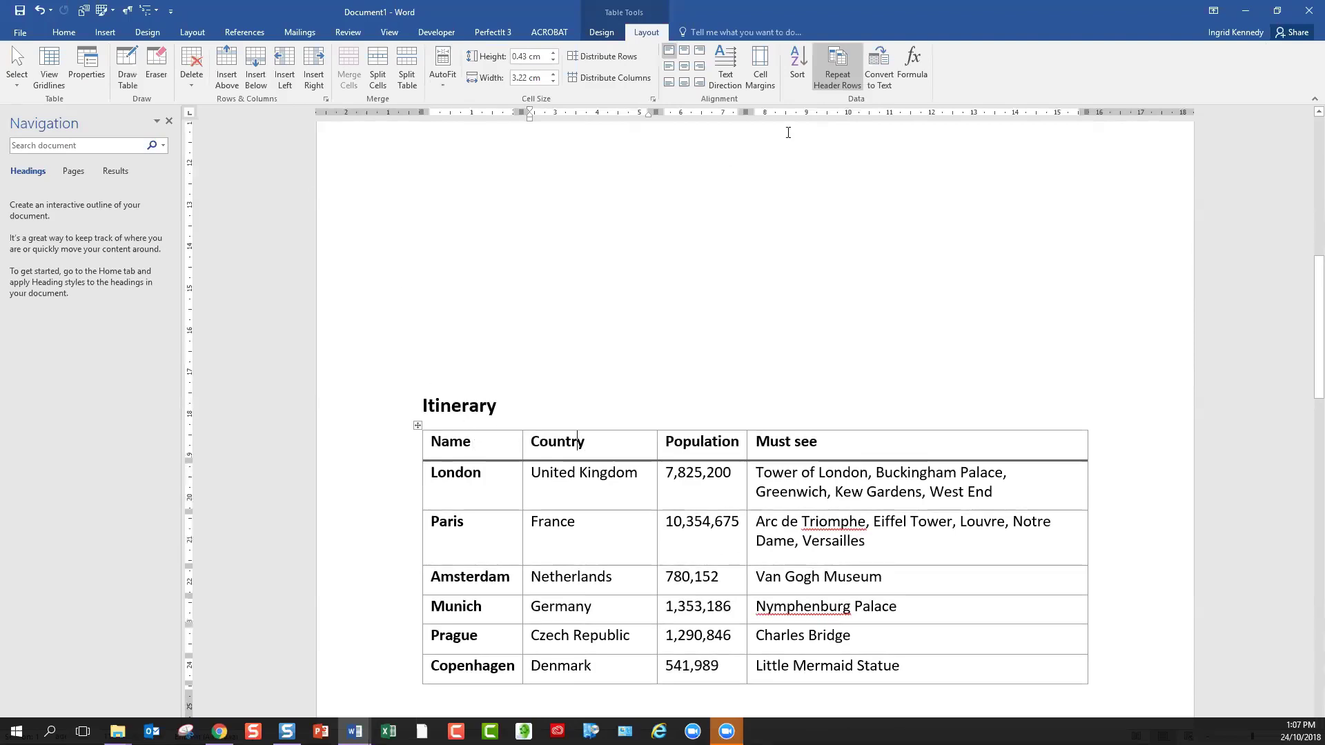
Modify the Grid Table 1 Light style so that its header row has a dark blue Accent 1 fill
click(601, 32)
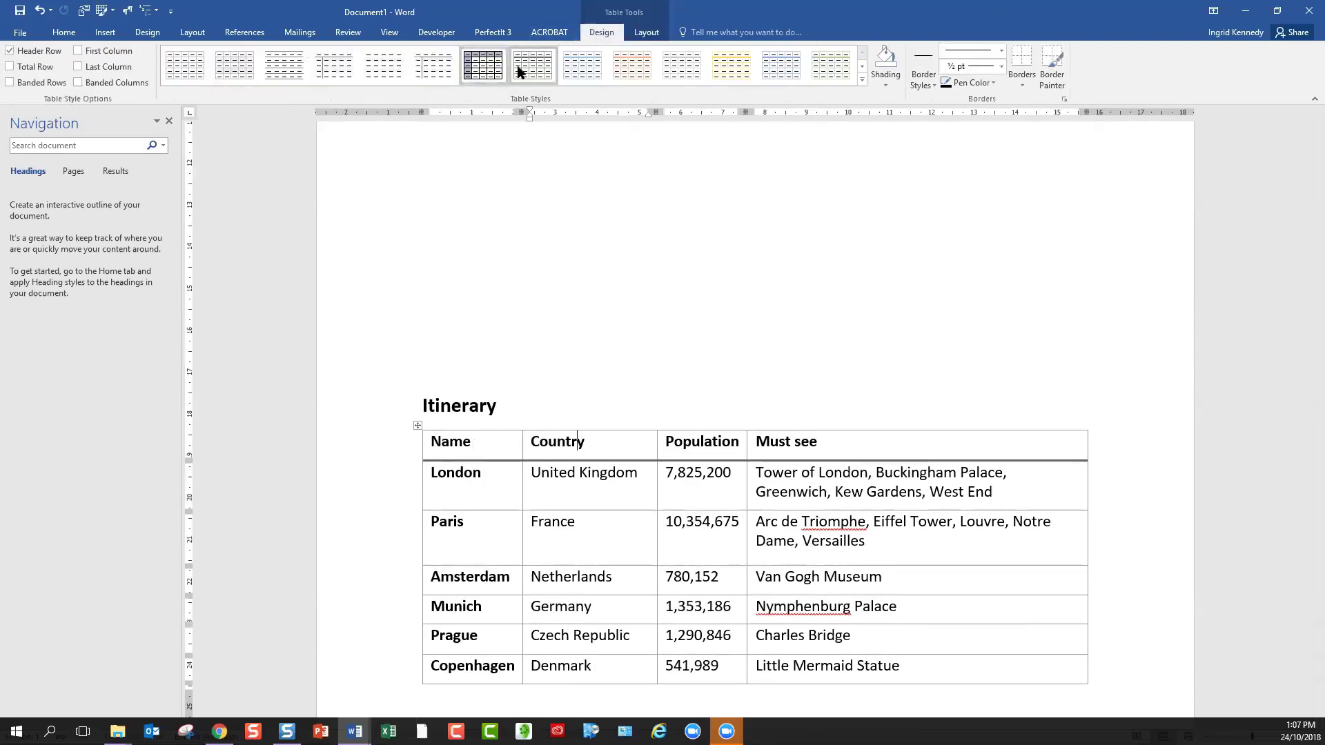
right_click(536, 74)
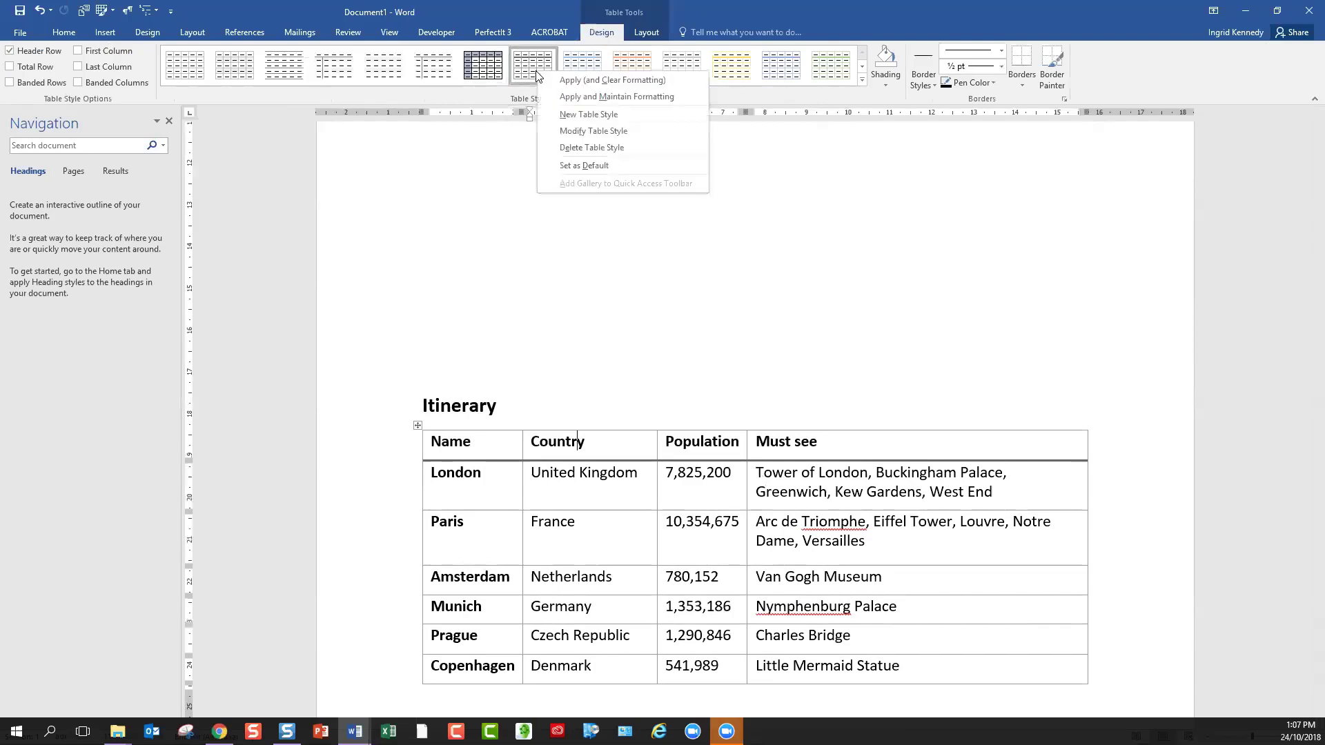
click(551, 129)
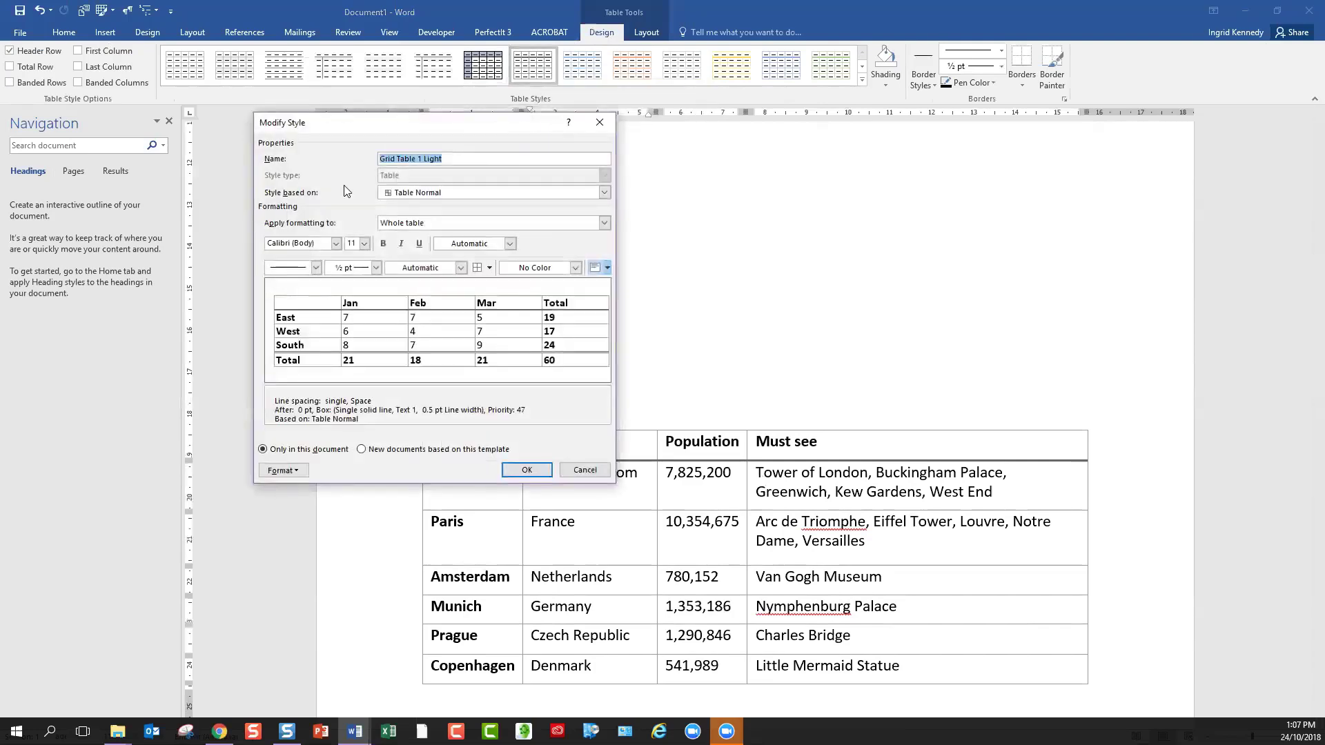
click(429, 222)
click(422, 246)
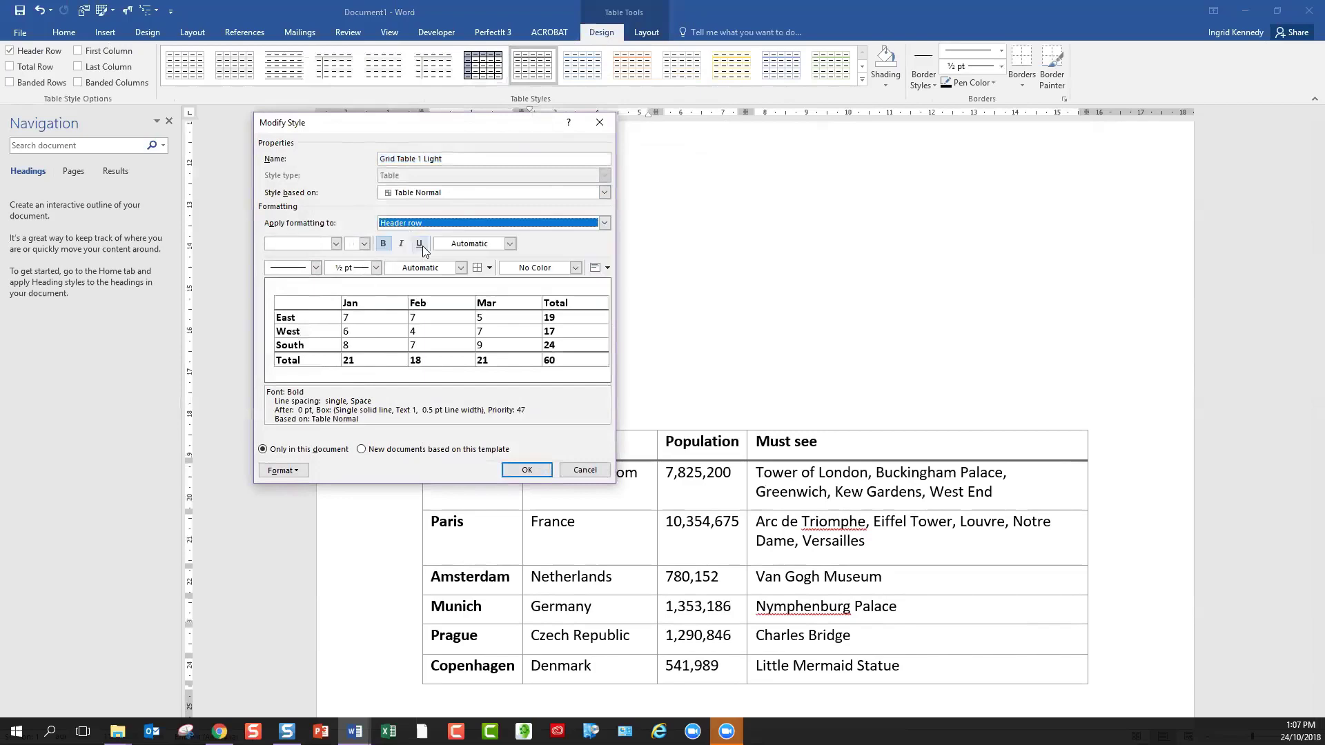
click(530, 269)
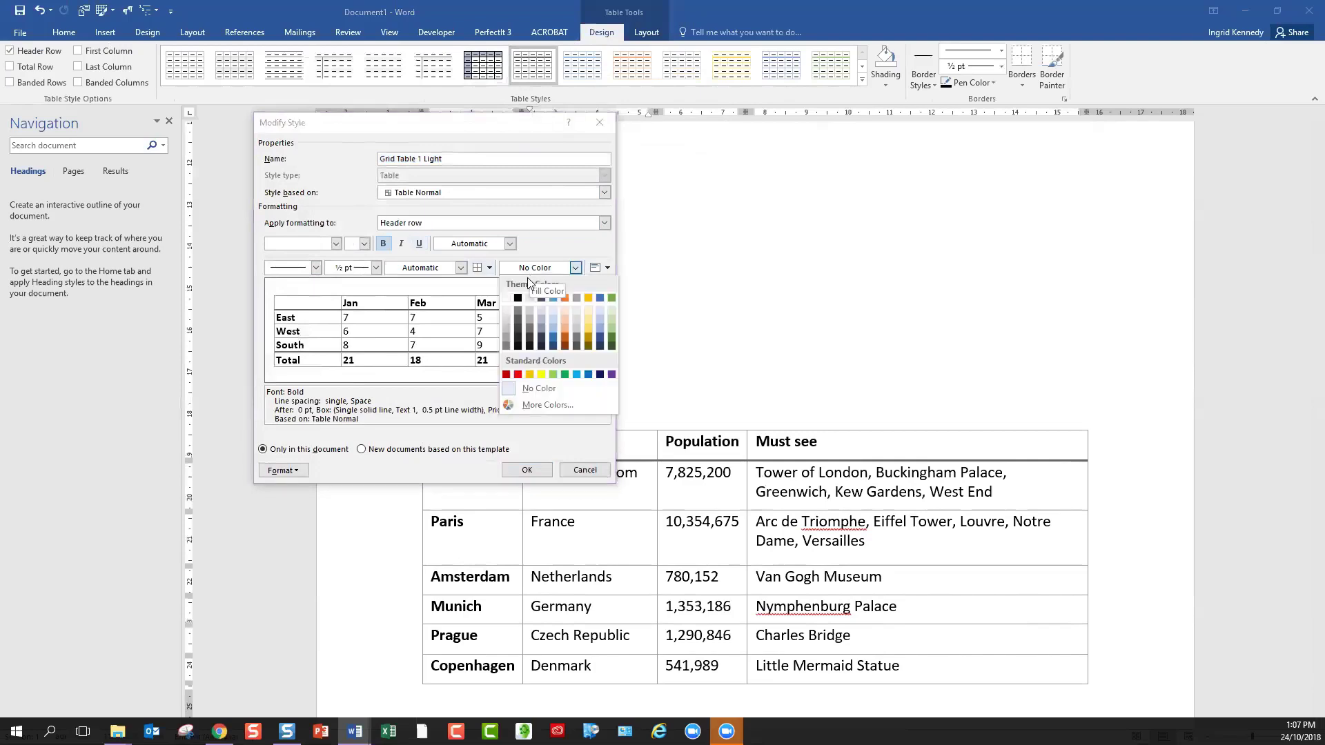
click(555, 340)
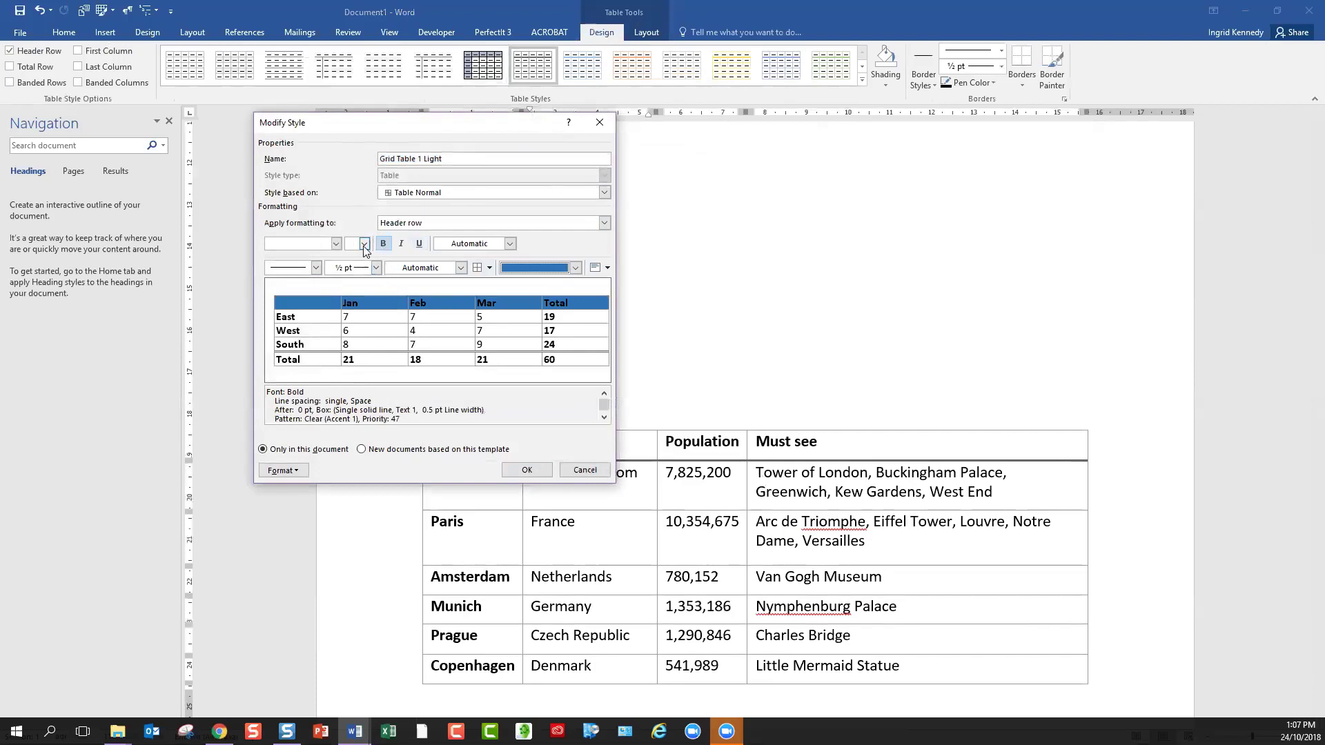
Set the header row's font colour to white (Background 1) in the table style and apply the changes
click(509, 244)
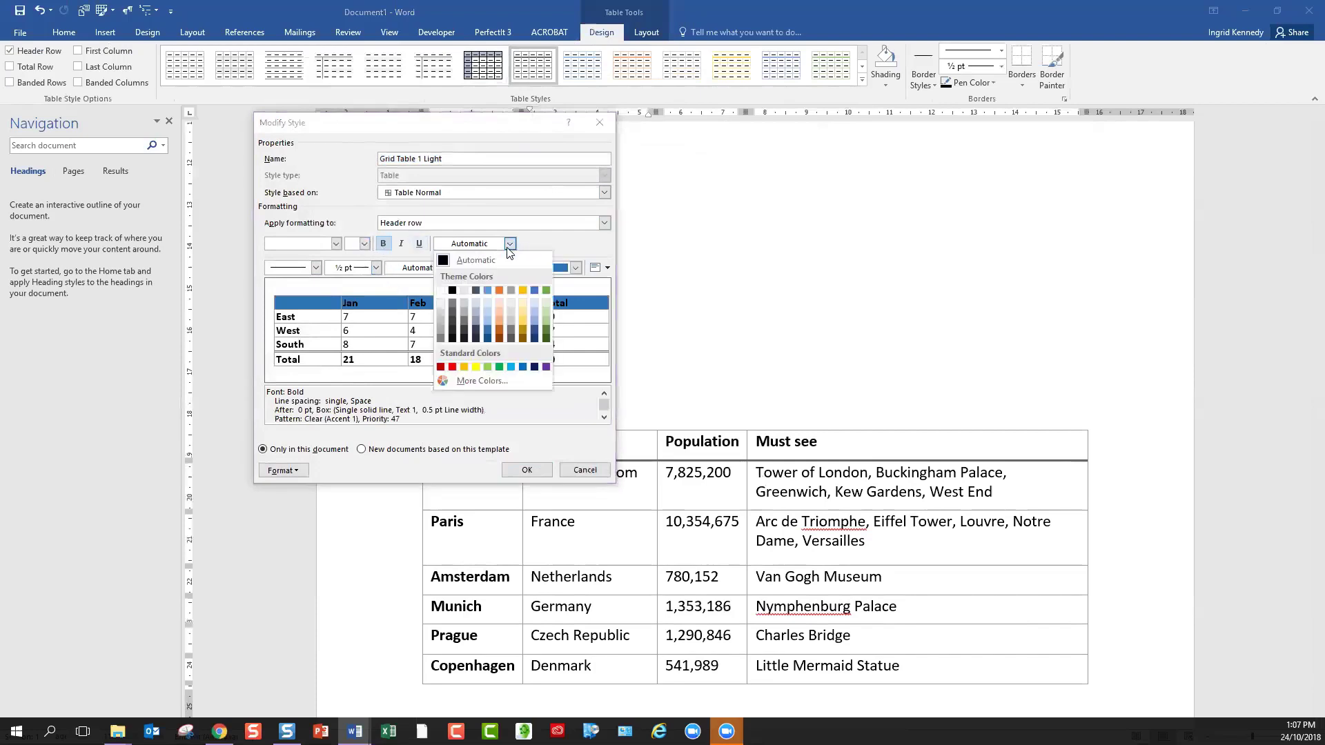
click(440, 291)
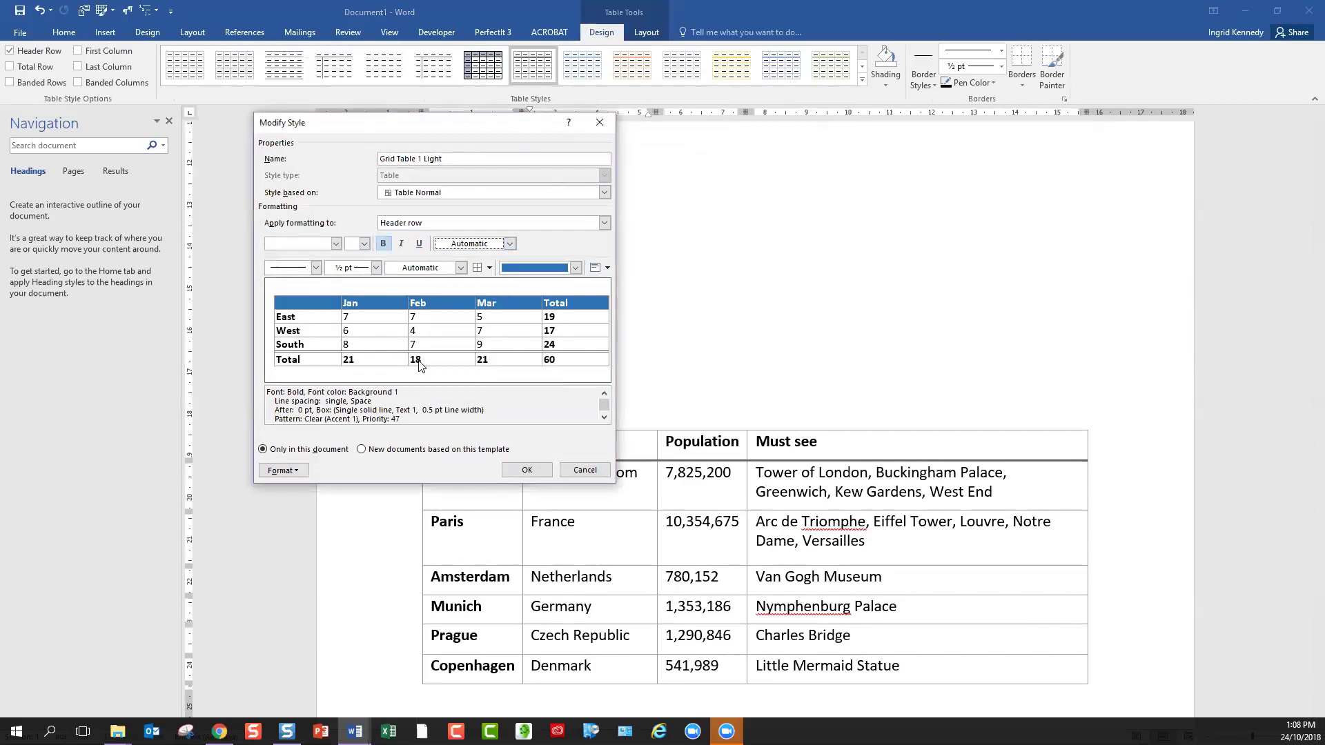
click(527, 472)
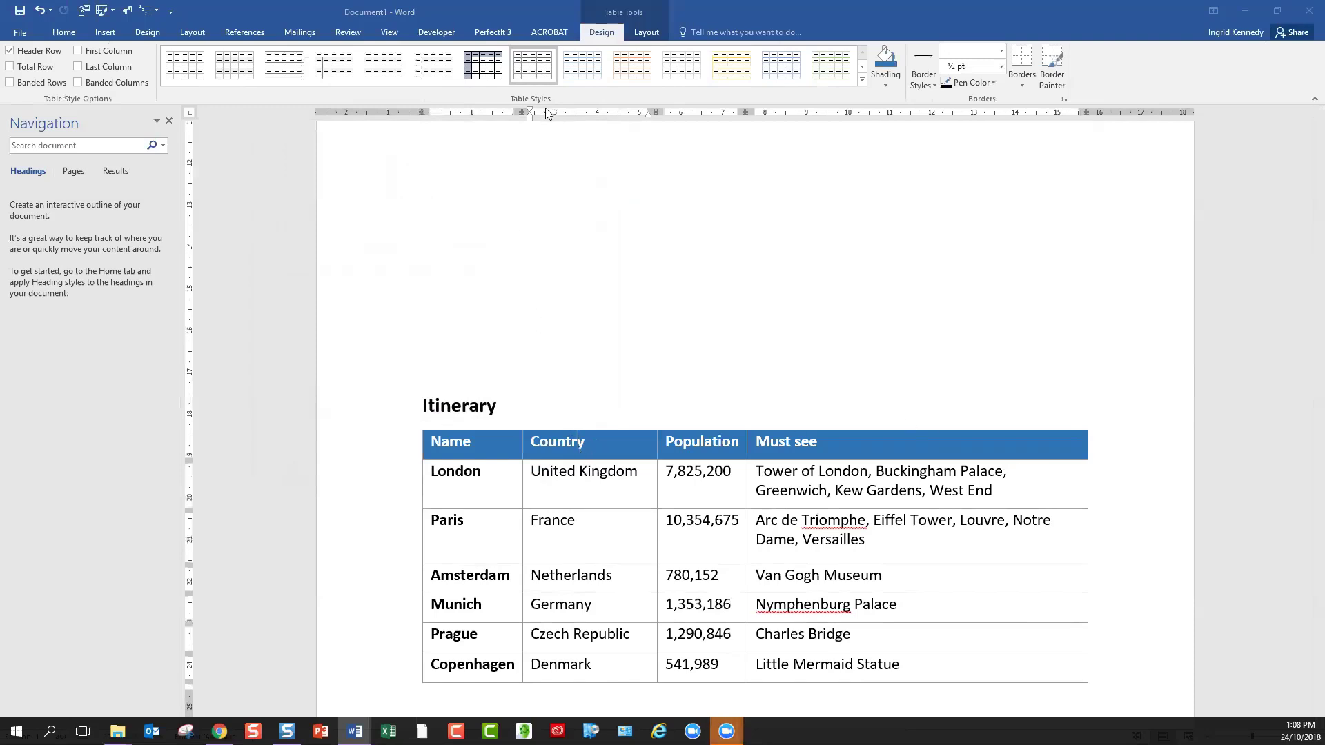
Rename the modified Grid Table 1 Light style by adding RHD at the start of its name
click(537, 71)
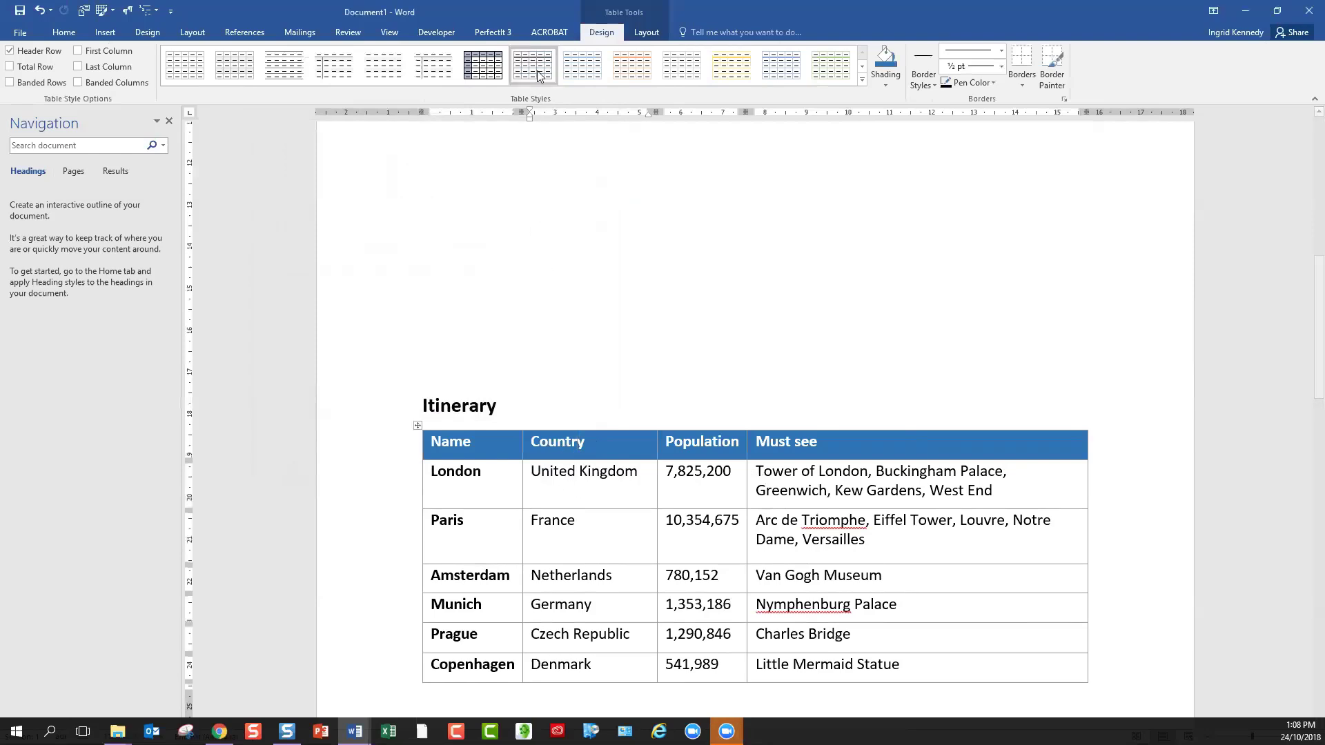
right_click(538, 73)
click(567, 129)
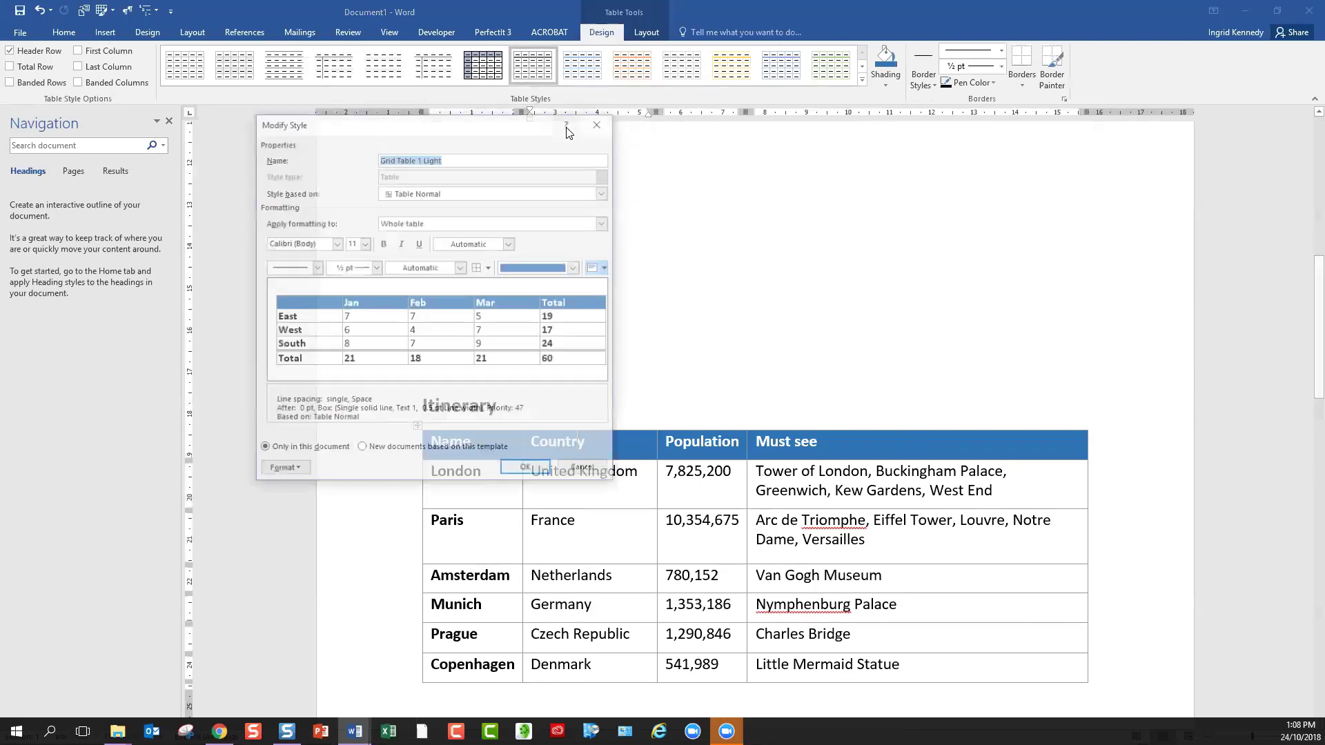
click(384, 160)
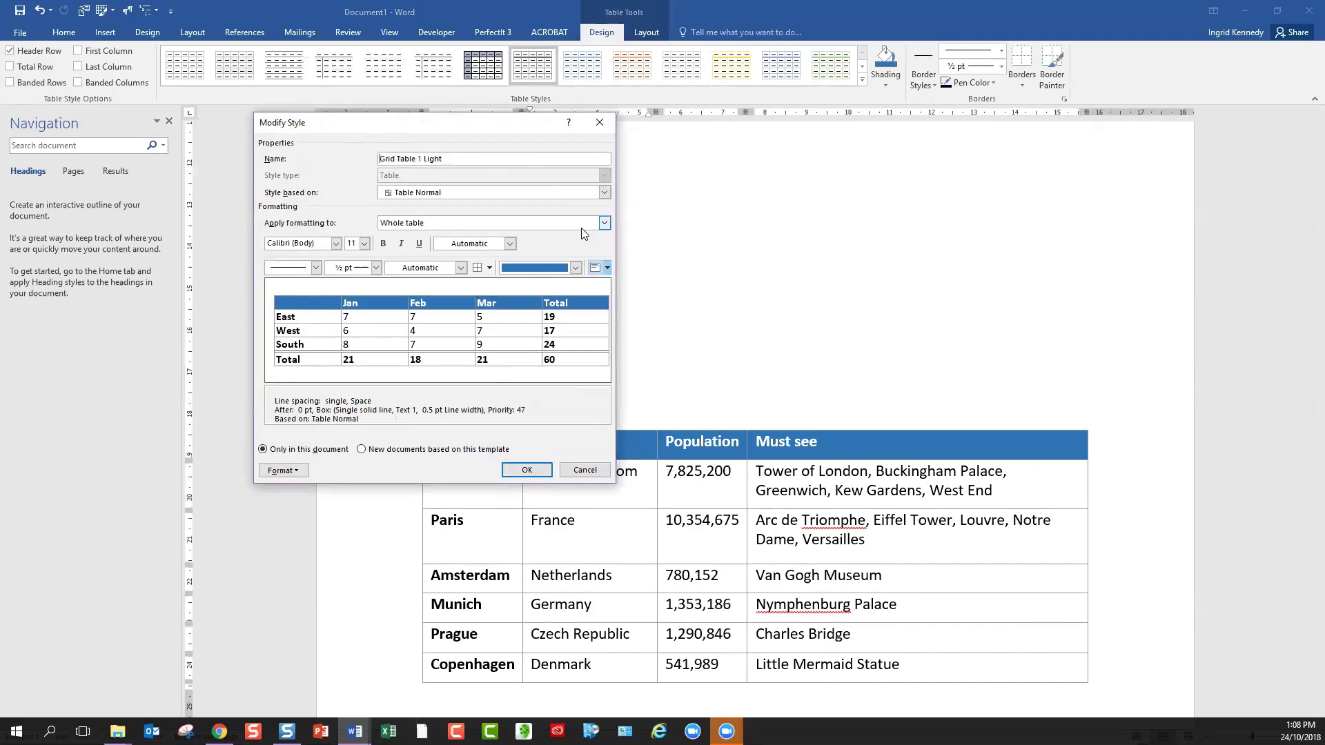
text(RHD)
click(527, 470)
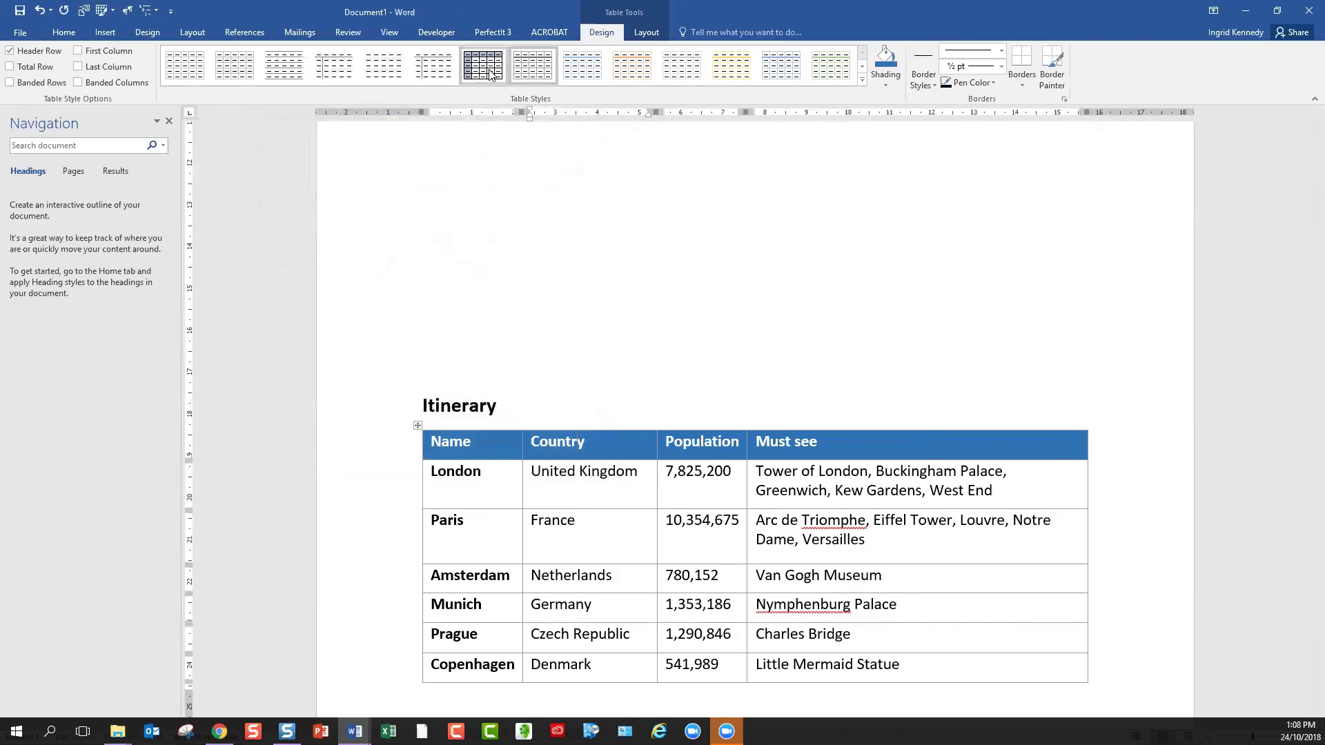
Modify the Grid Table 1 Light - Accent 1 style so that the whole table has no border
right_click(537, 74)
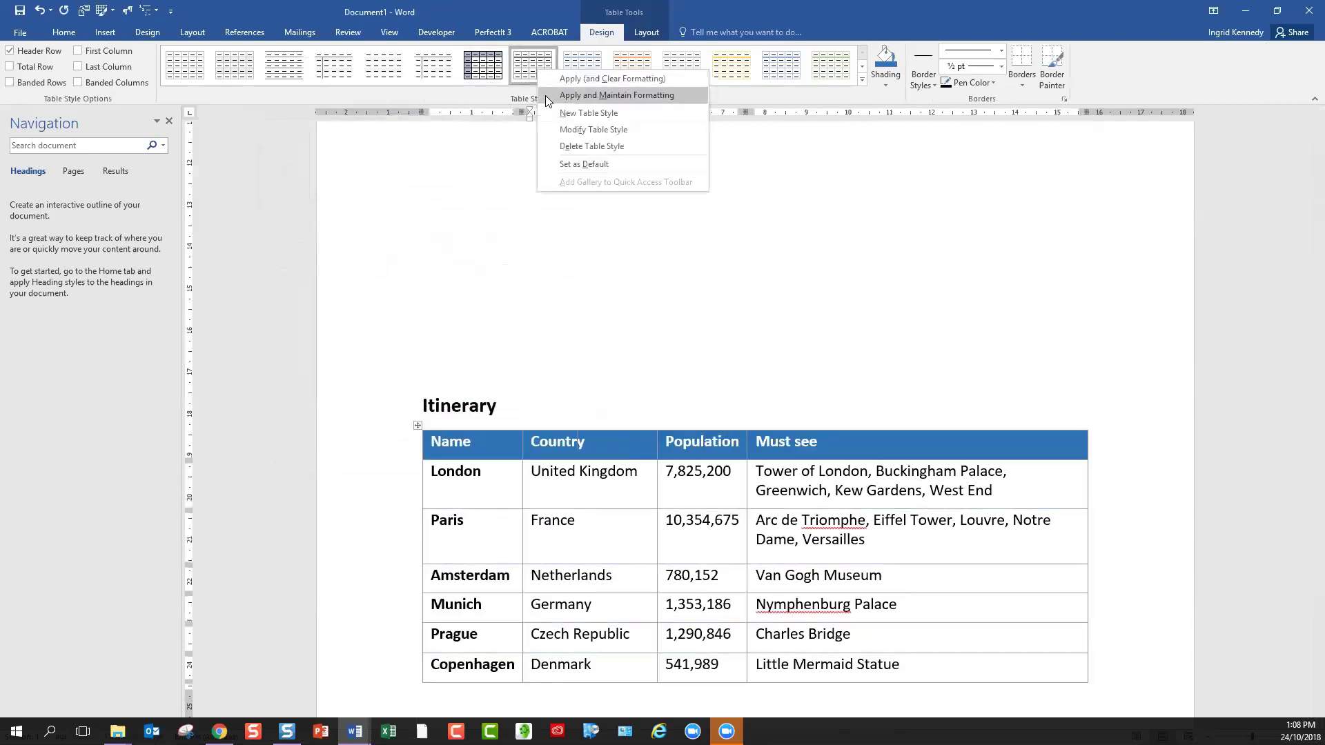
click(562, 129)
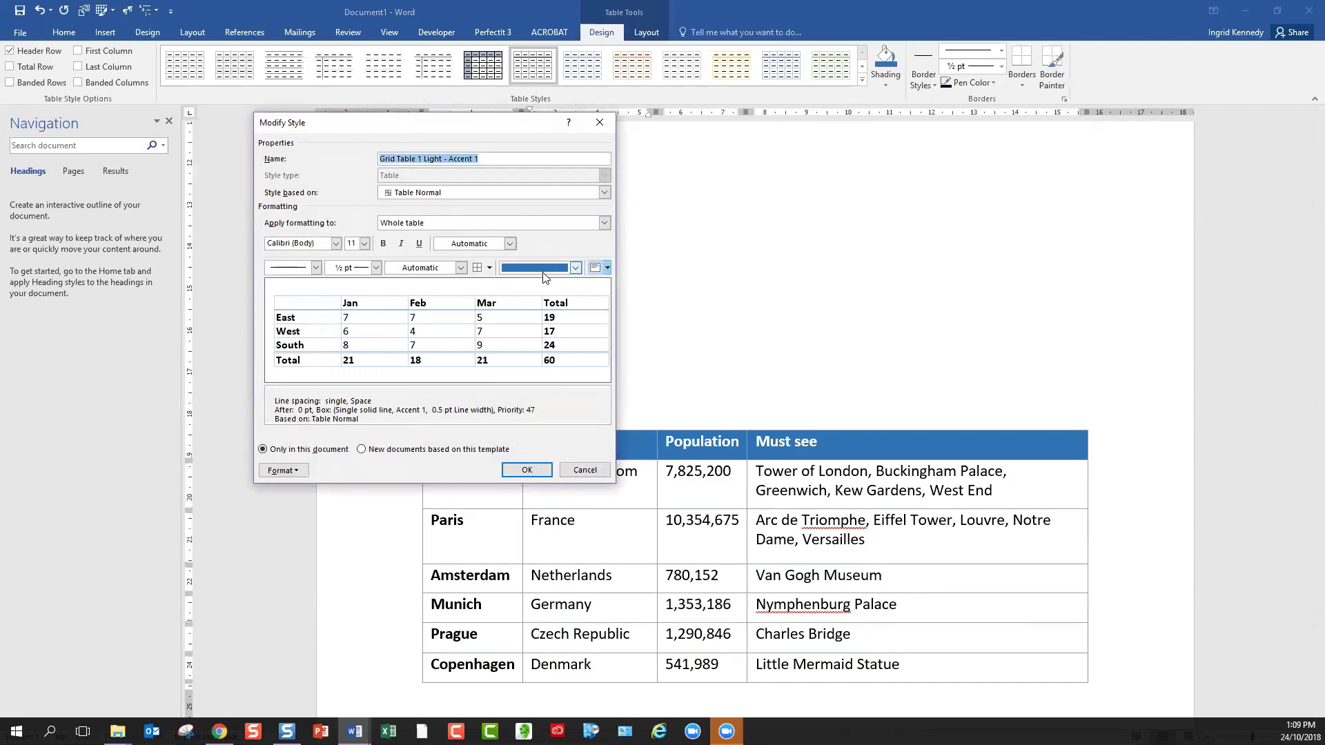
click(489, 268)
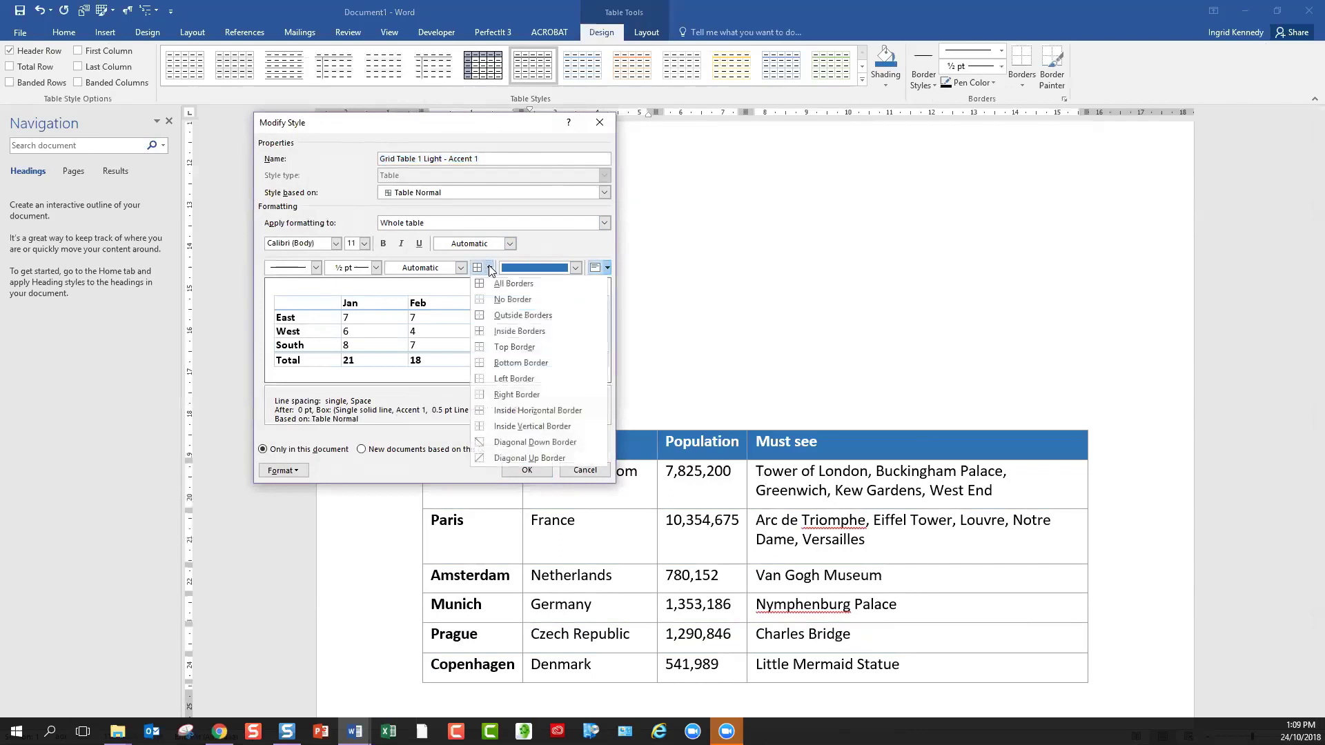
click(503, 299)
click(534, 471)
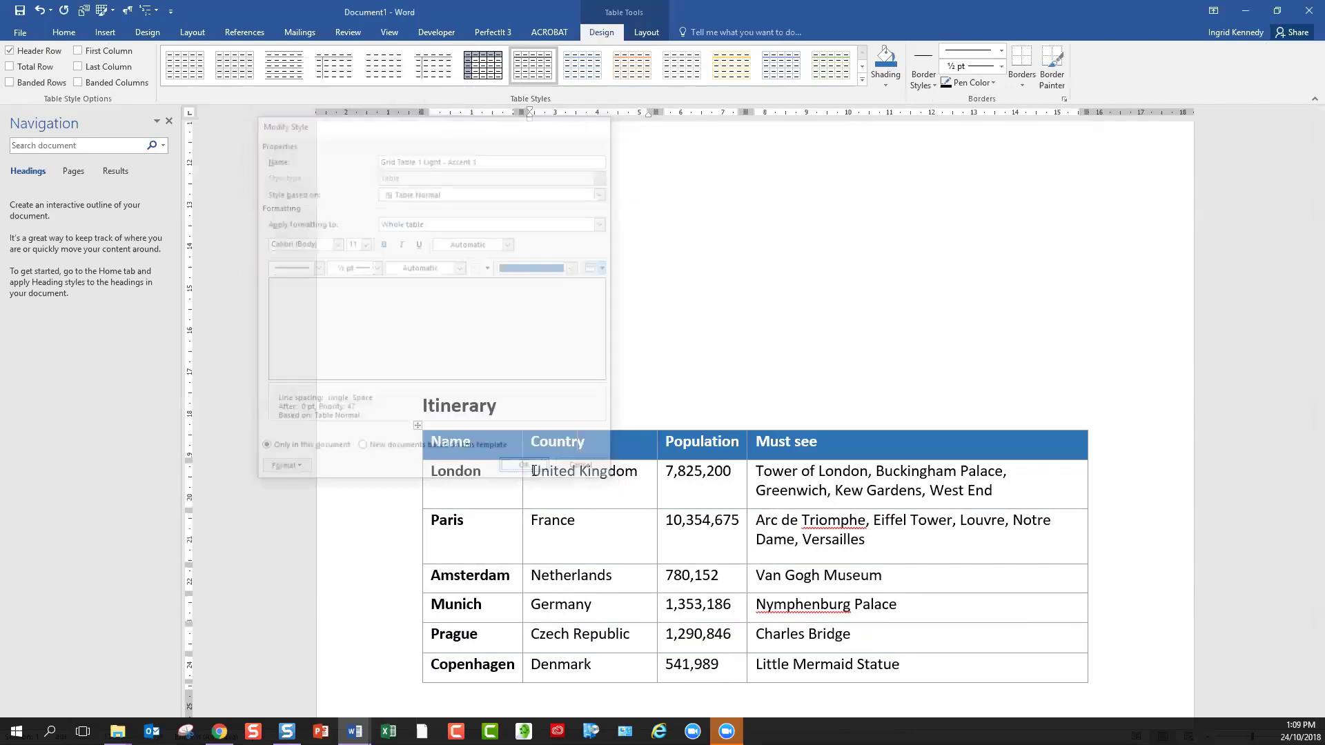
Select the itinerary table and add outside borders to the whole table in the Grid Table 1 Light - Accent 1 style
click(417, 425)
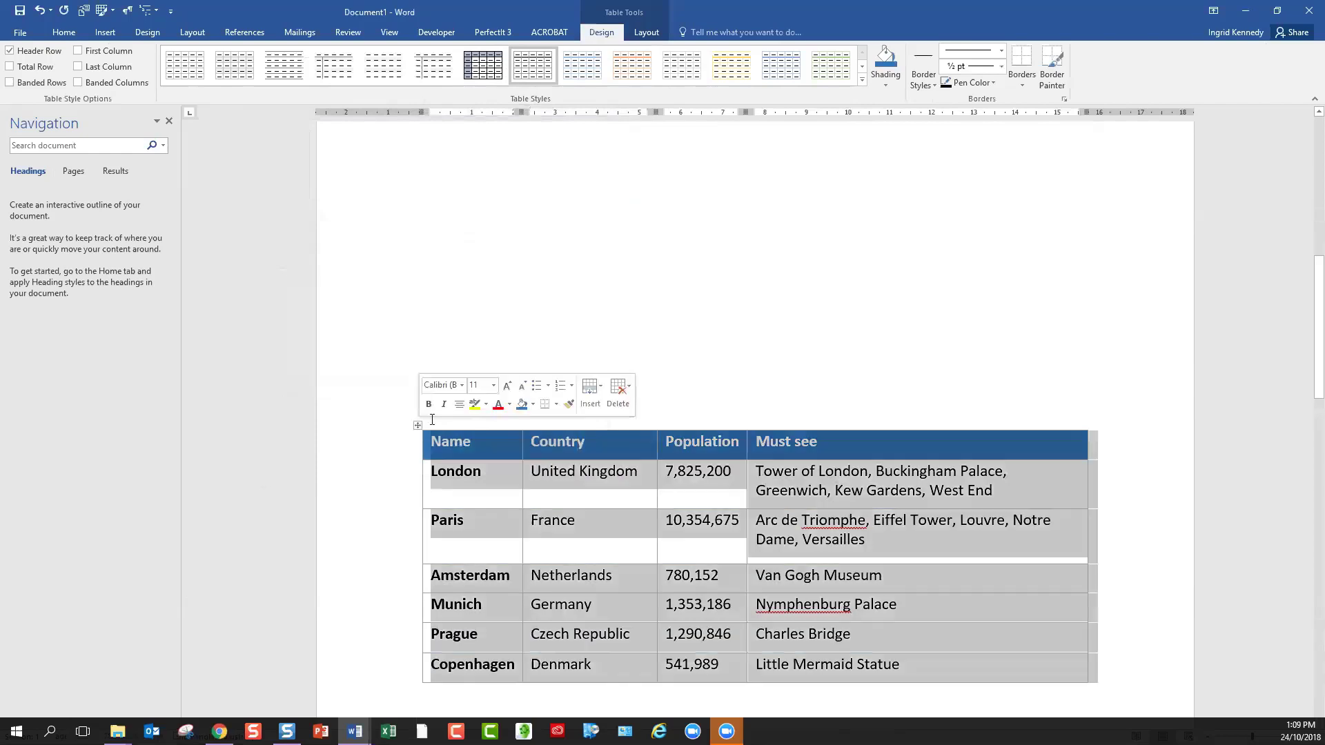
right_click(524, 71)
click(556, 127)
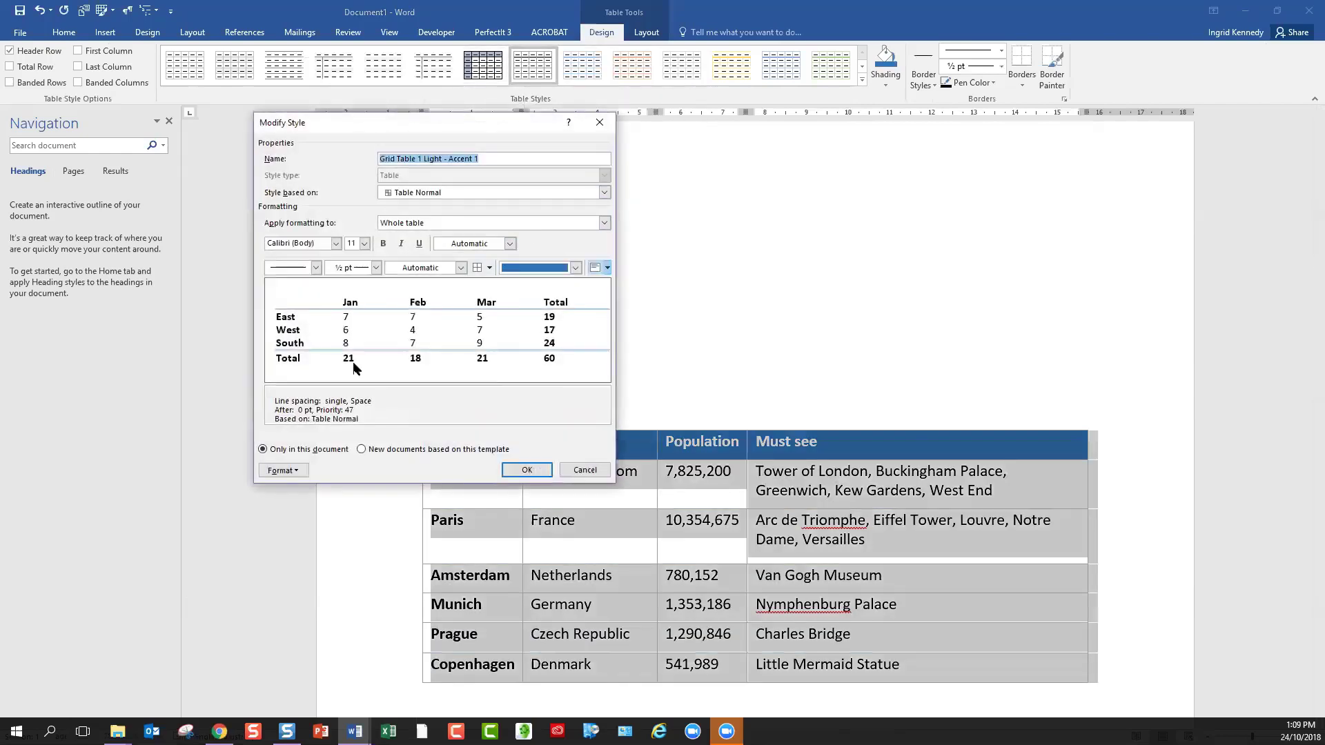
click(490, 268)
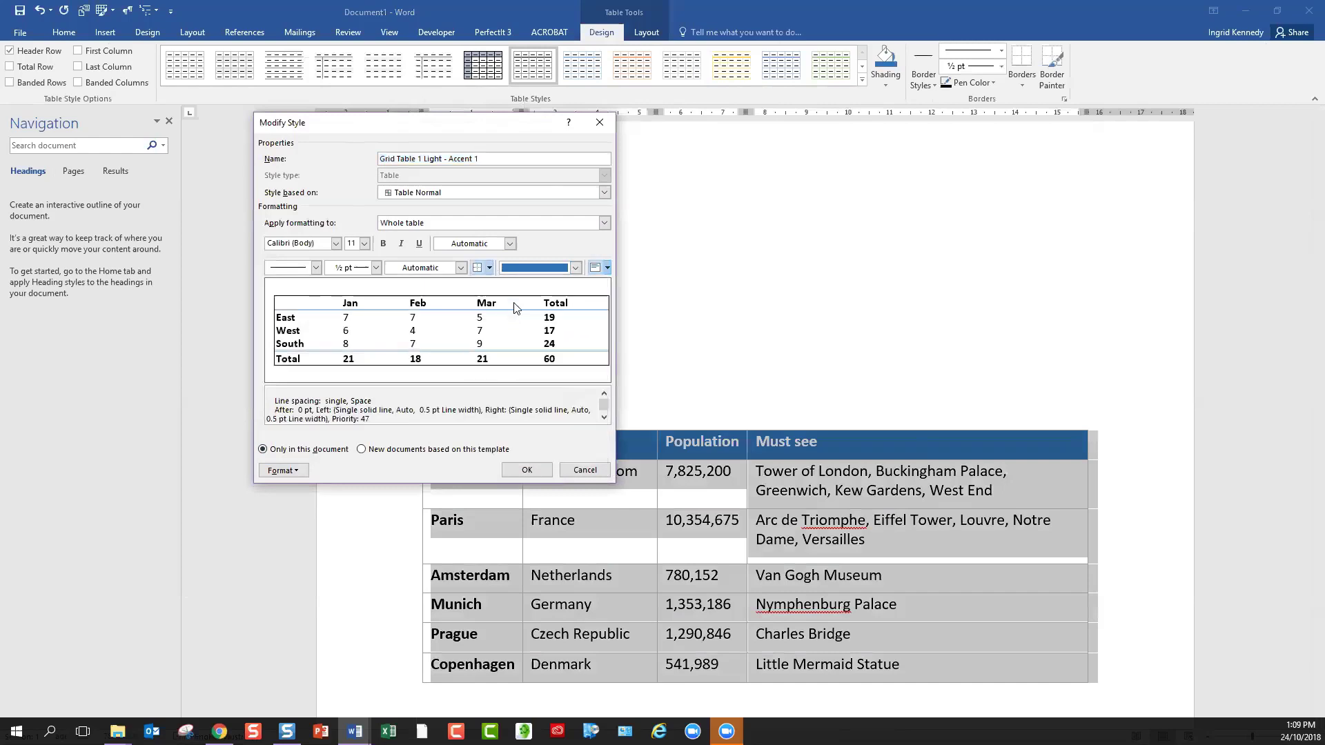
click(489, 268)
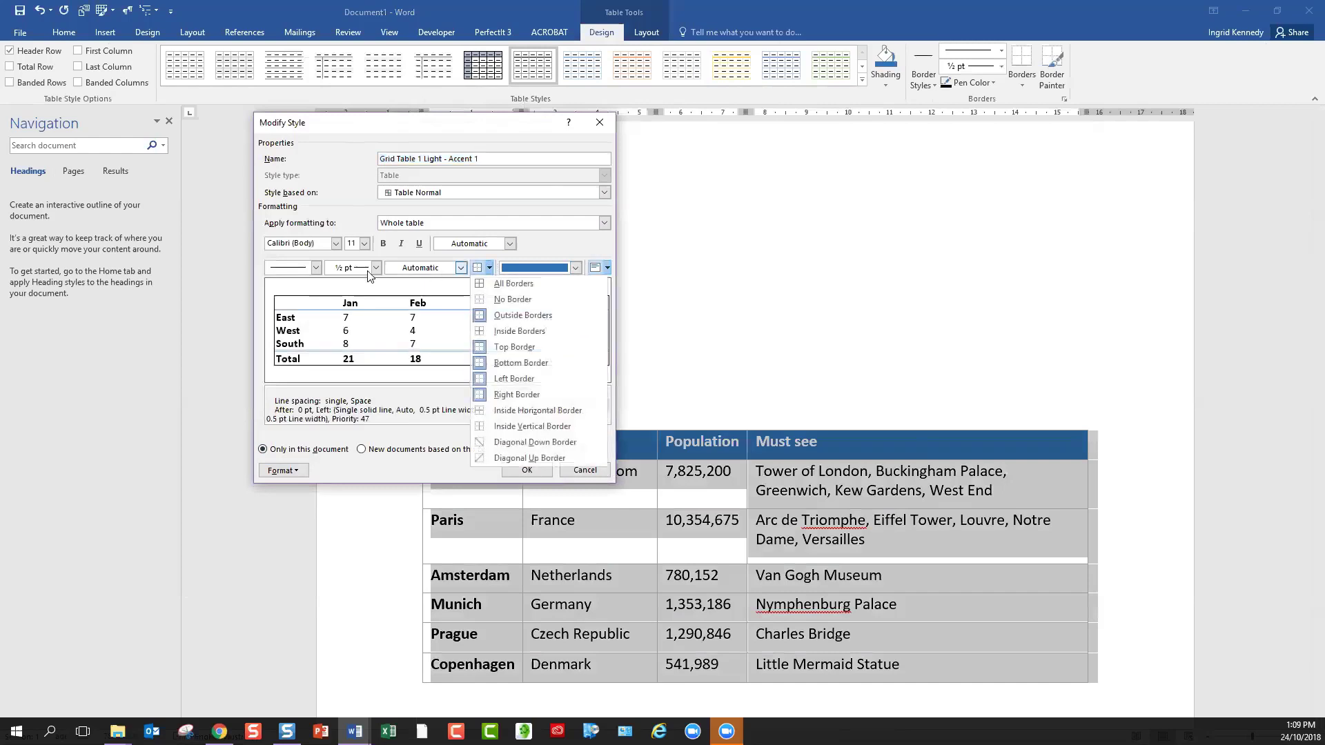
Change the style's outside borders to a ½ pt double line and save the style
click(316, 268)
click(316, 269)
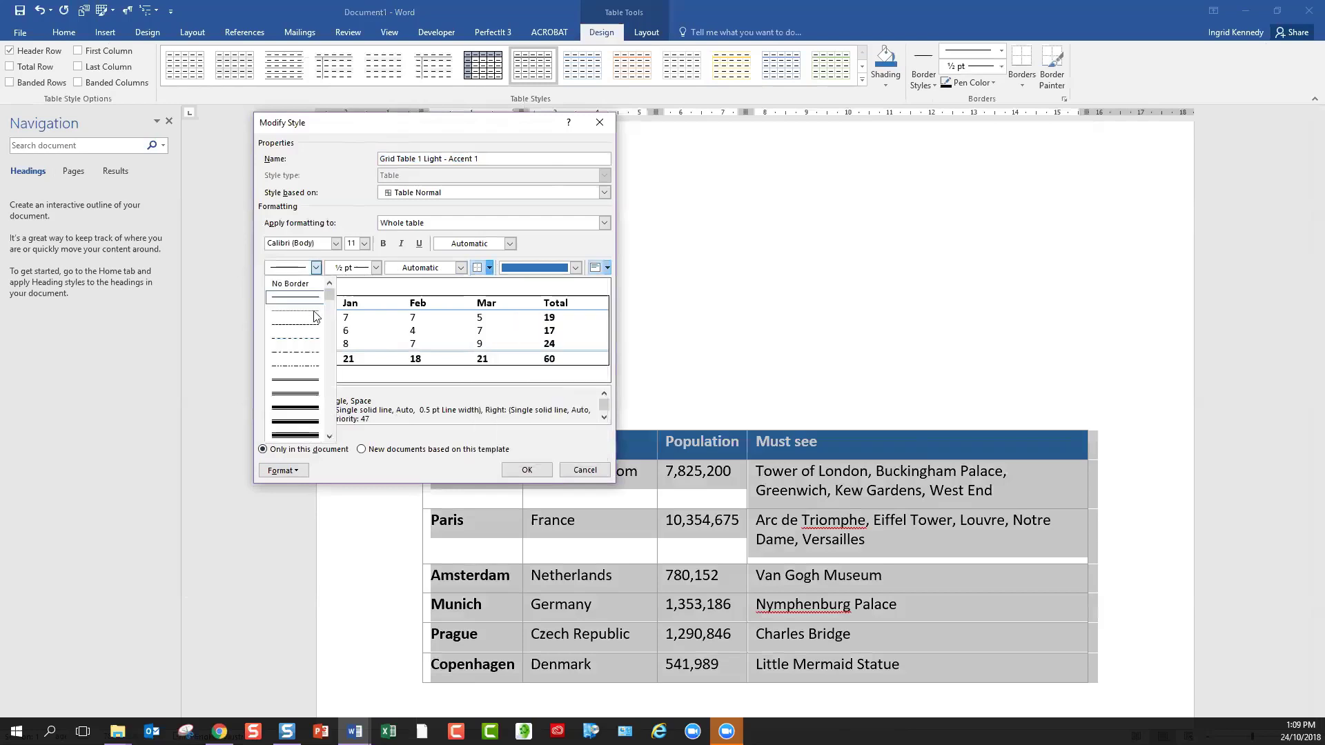
click(307, 381)
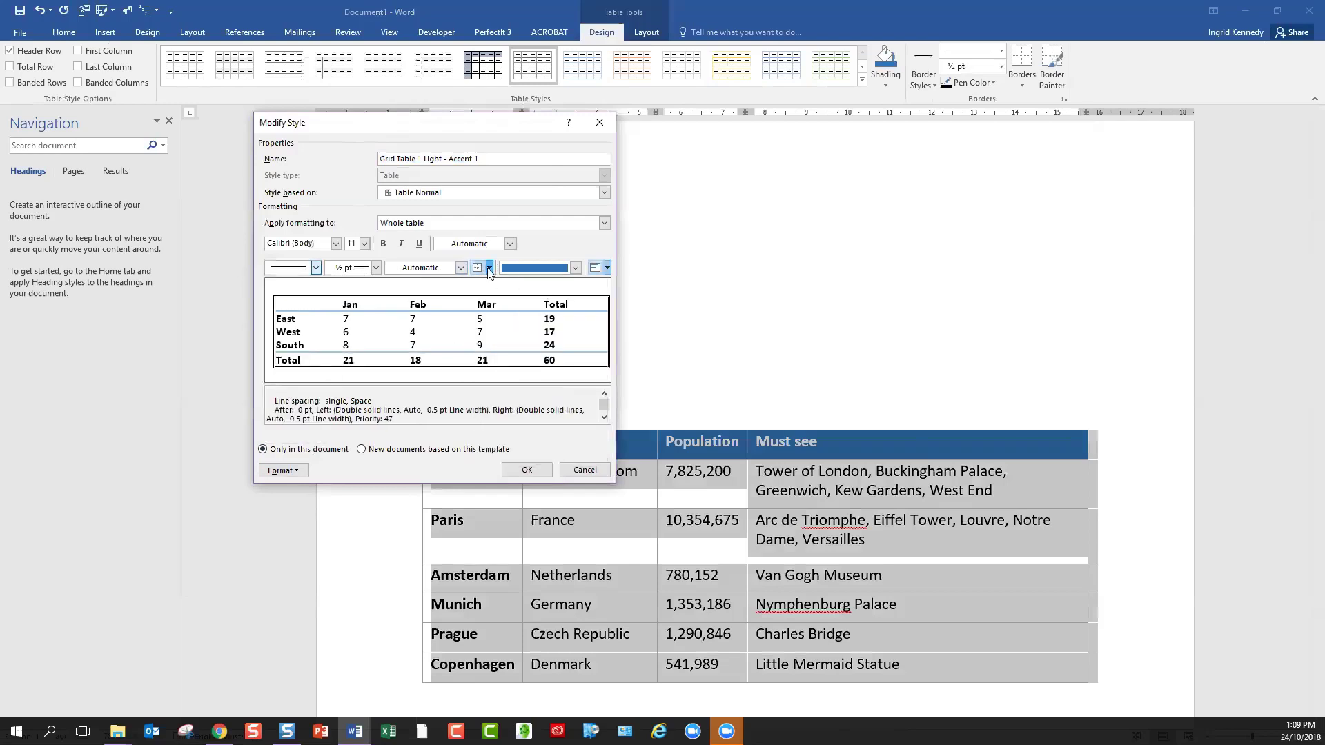
click(489, 268)
click(501, 319)
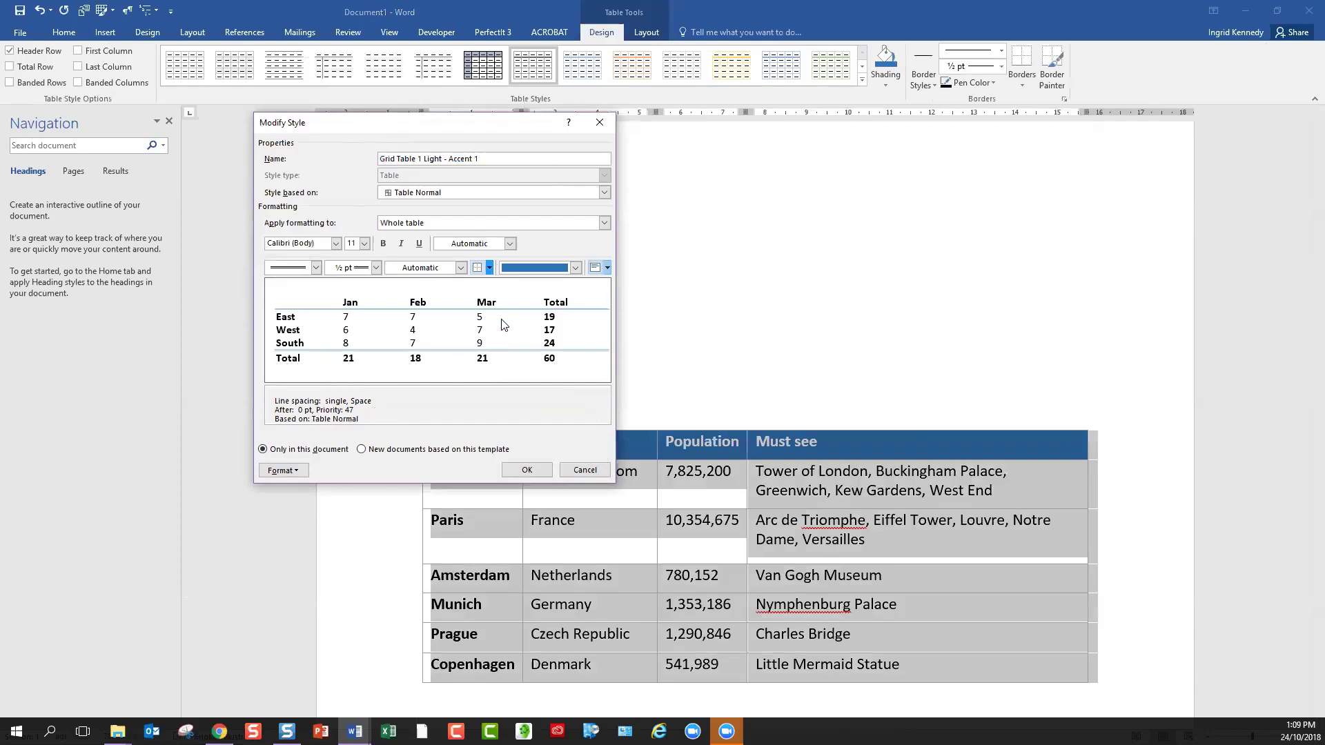
click(489, 269)
click(507, 367)
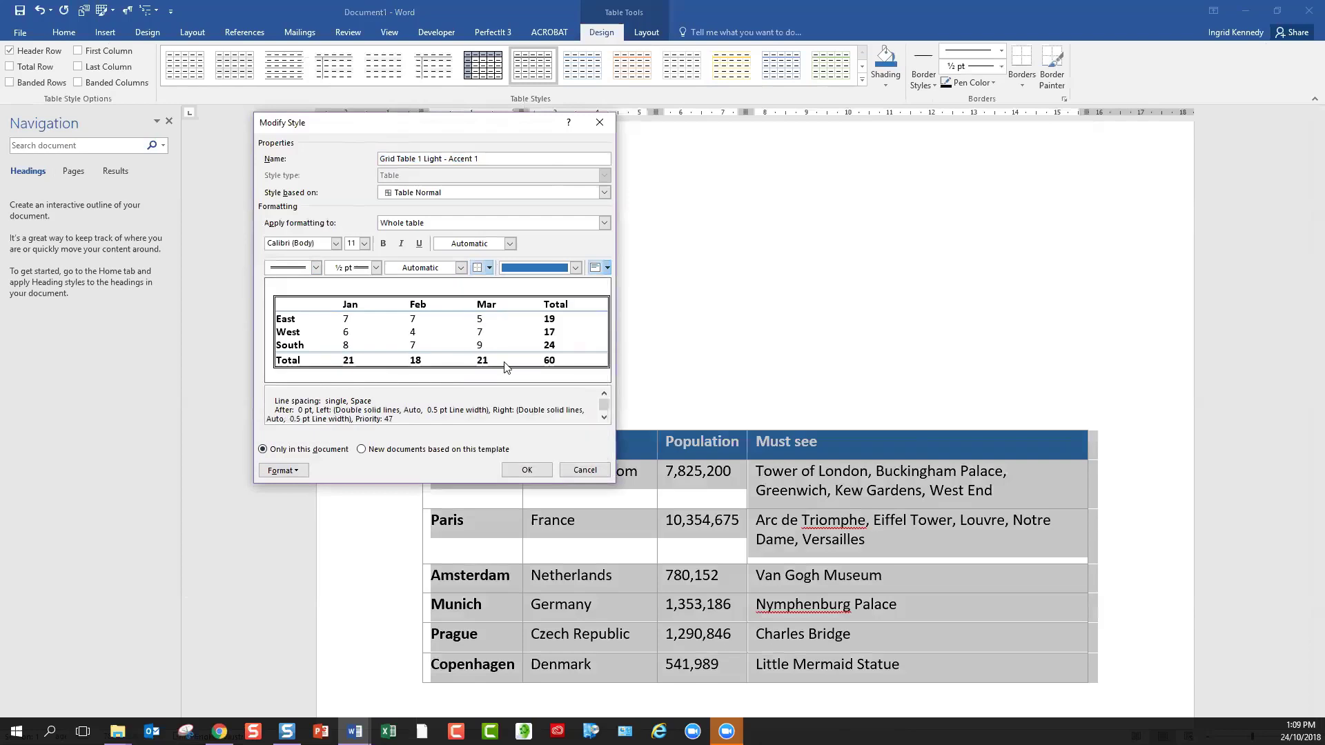
click(527, 470)
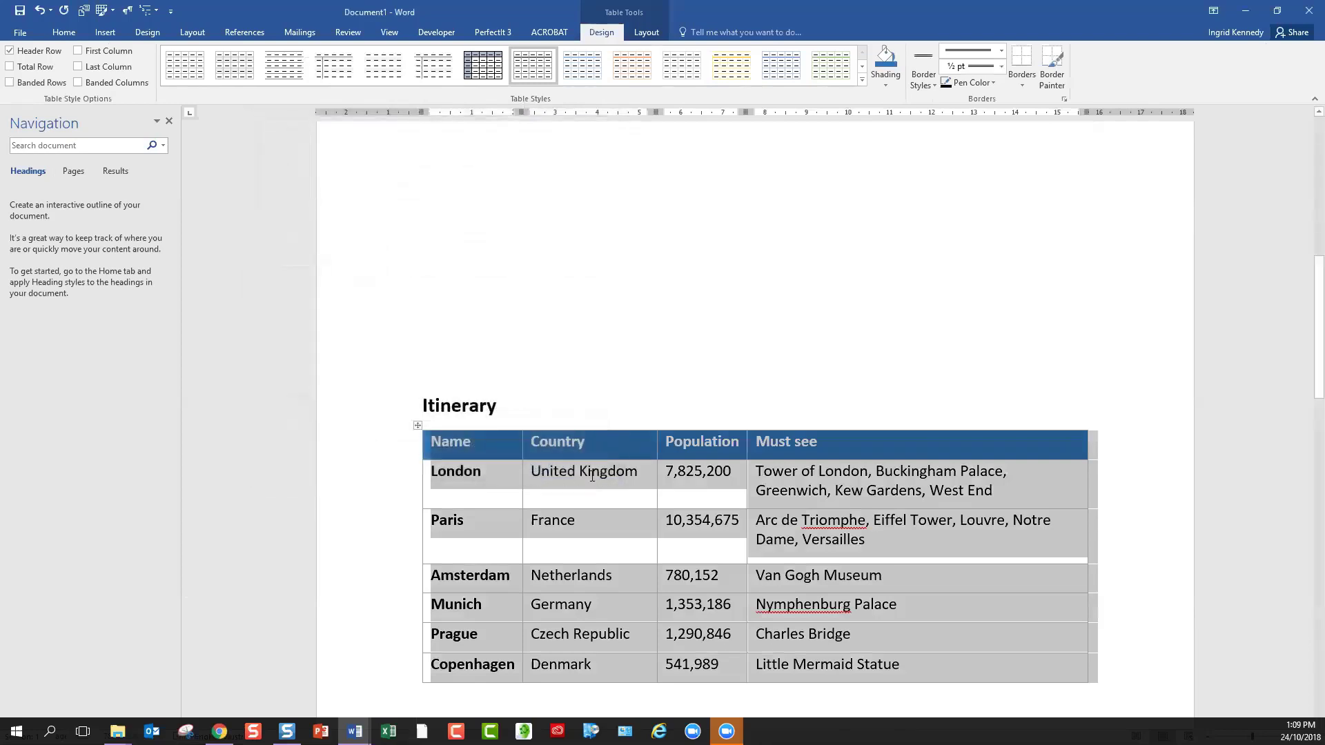
Place the cursor in the United Kingdom cell and turn on the itinerary table's first column option
click(592, 475)
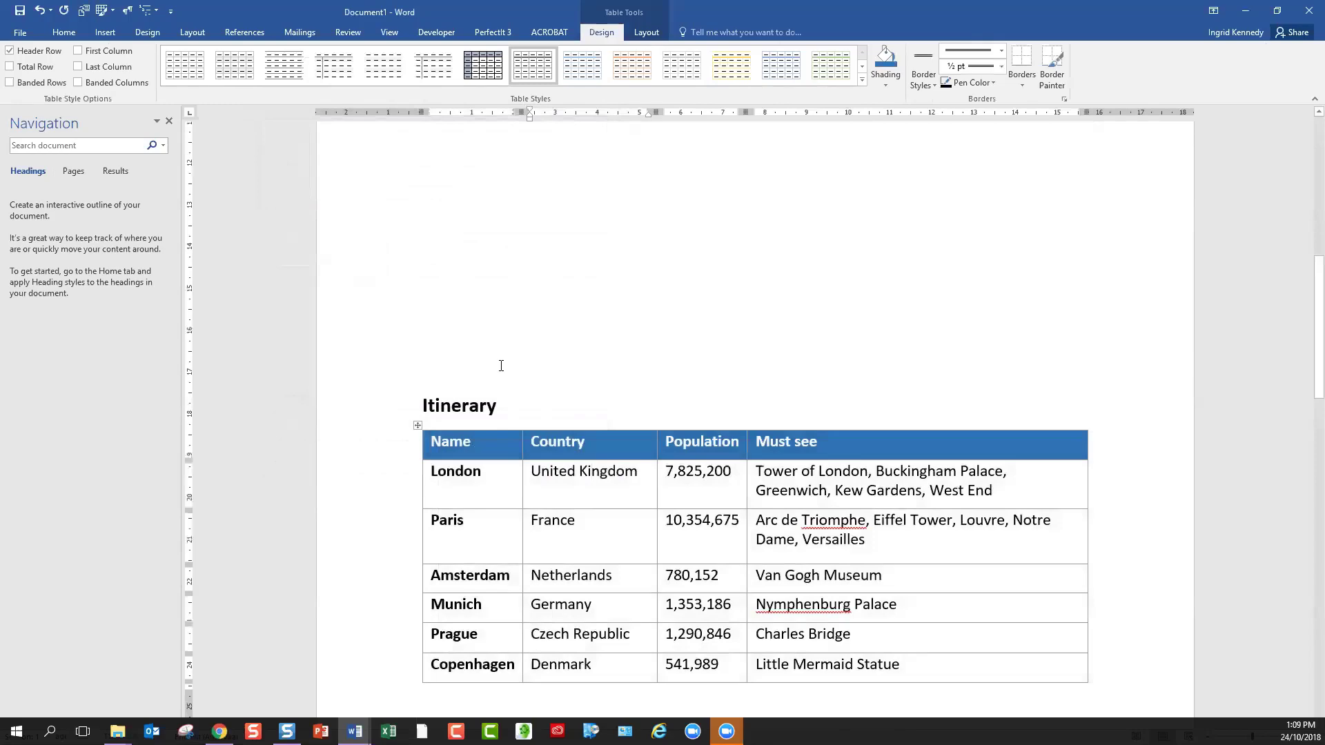
scroll(499, 360, down, 6)
scroll(498, 356, up, 5)
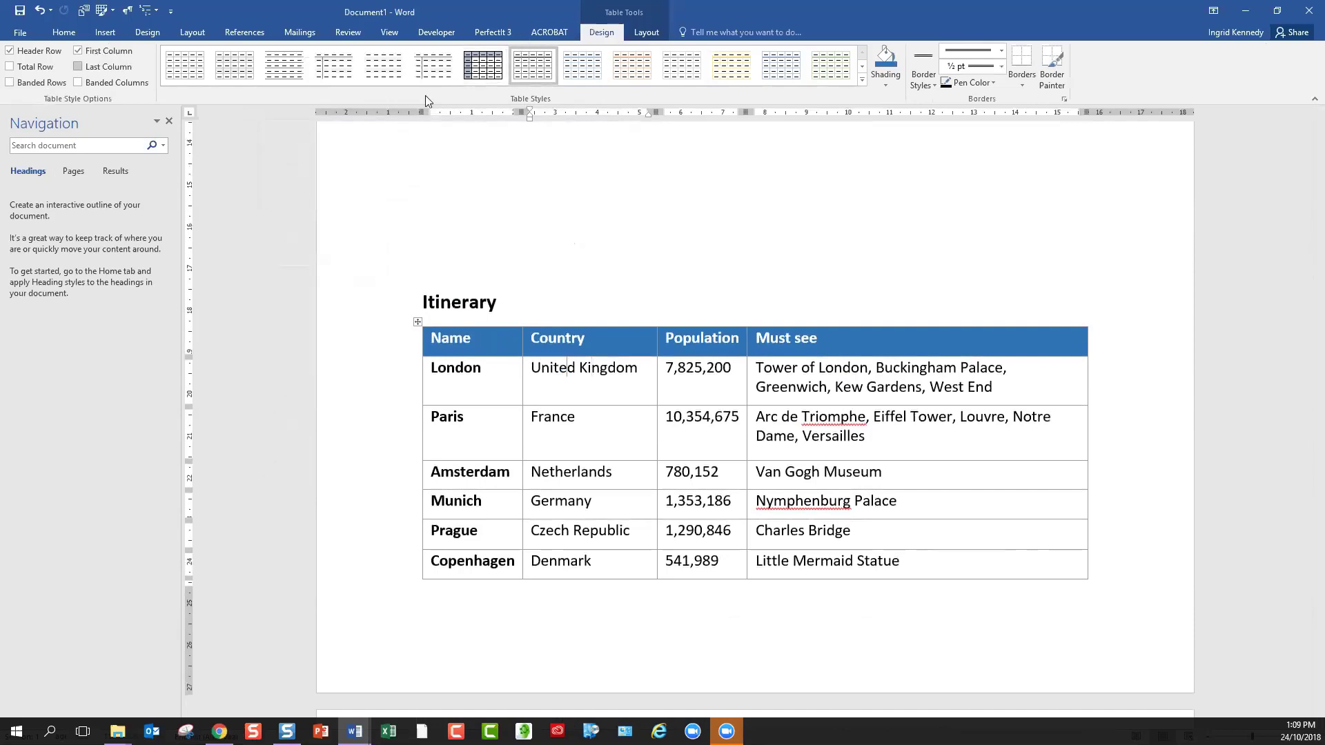
Apply inside borders to the odd banded rows of the Grid Table 1 Light - Accent 1 style and return to the itinerary table
right_click(534, 67)
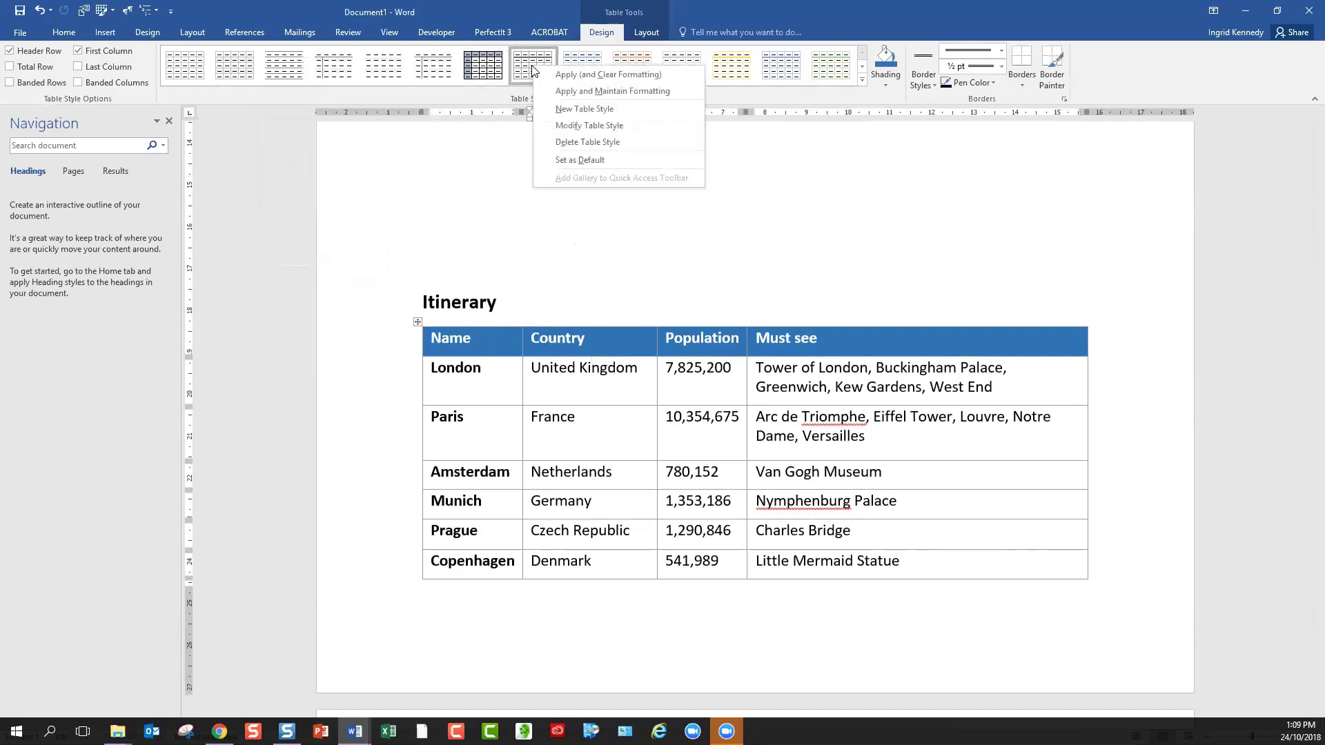
click(560, 125)
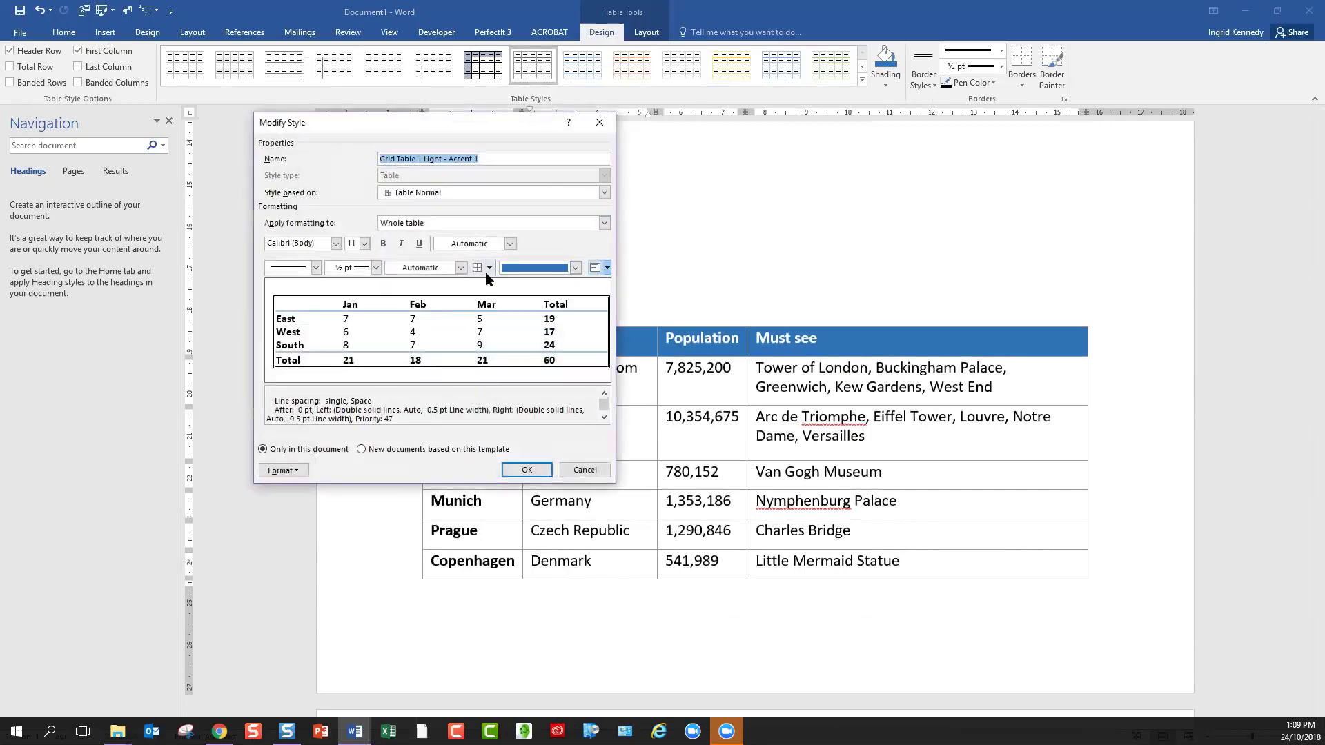
click(470, 221)
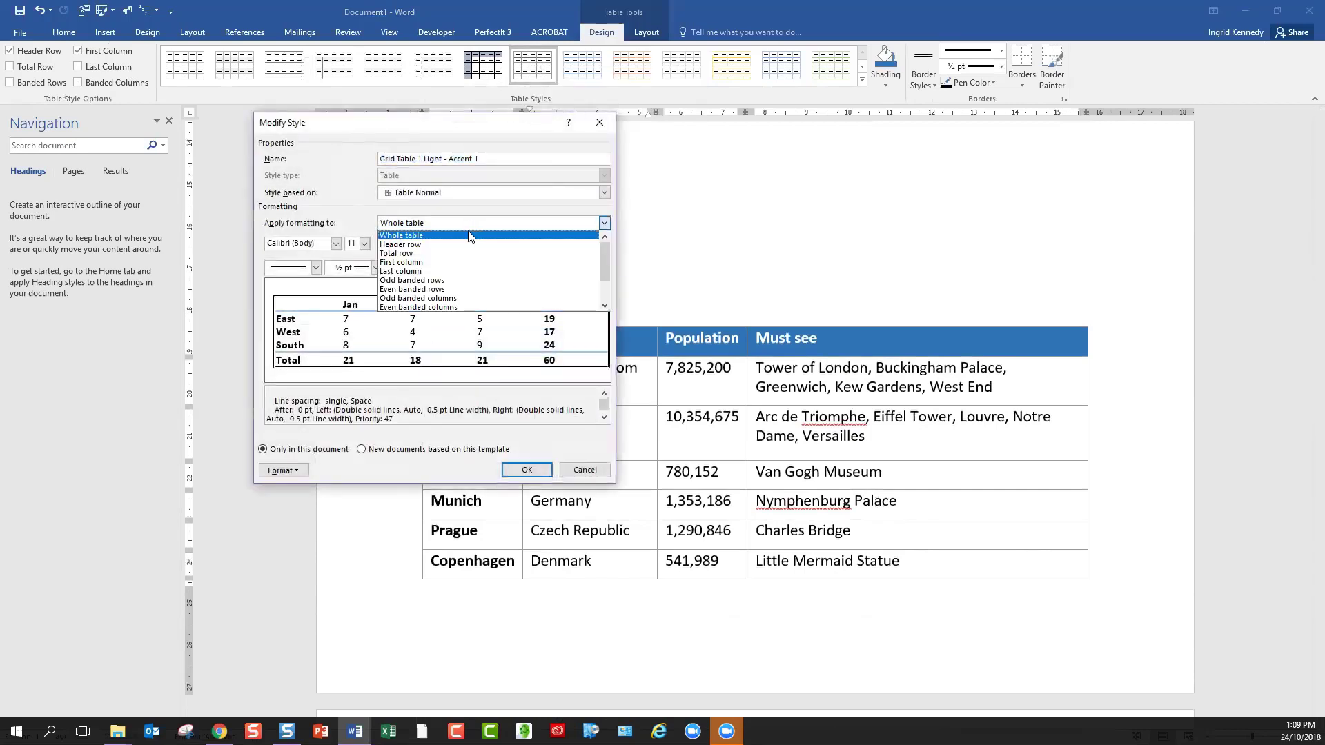
click(466, 280)
click(489, 268)
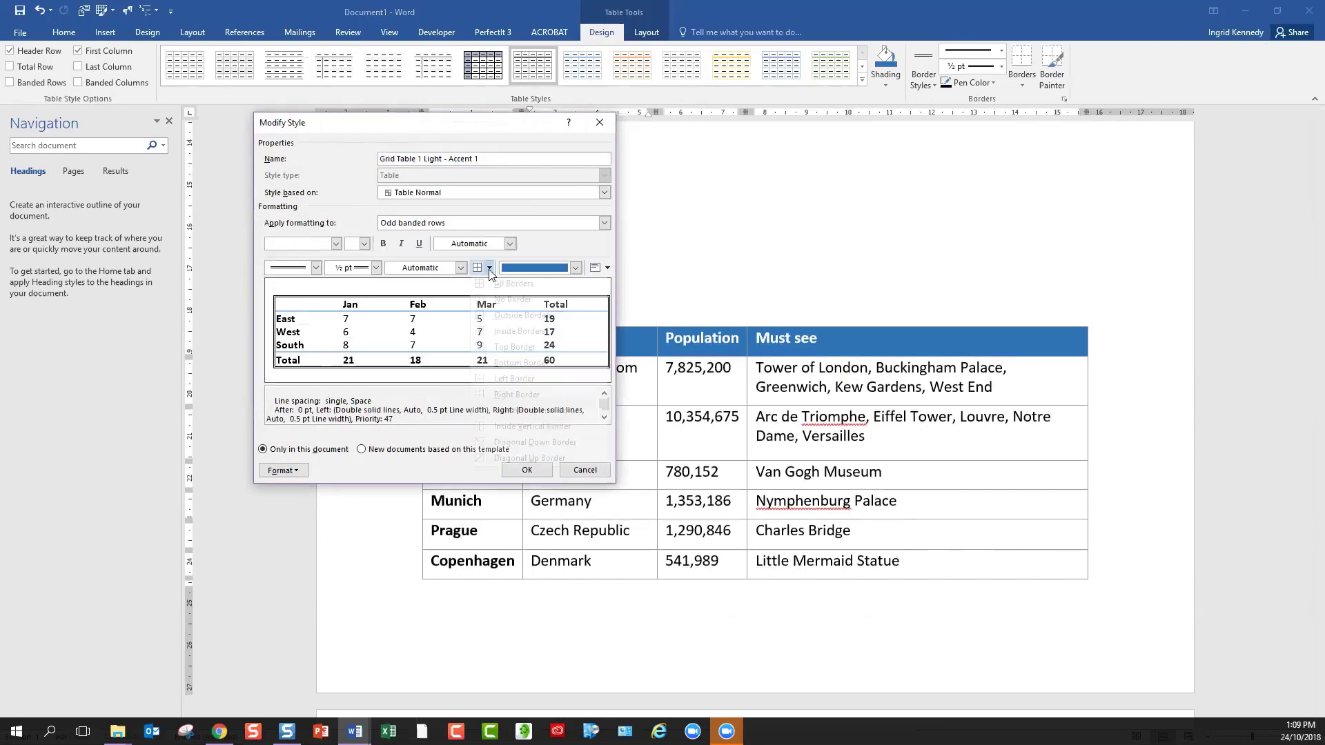
click(511, 332)
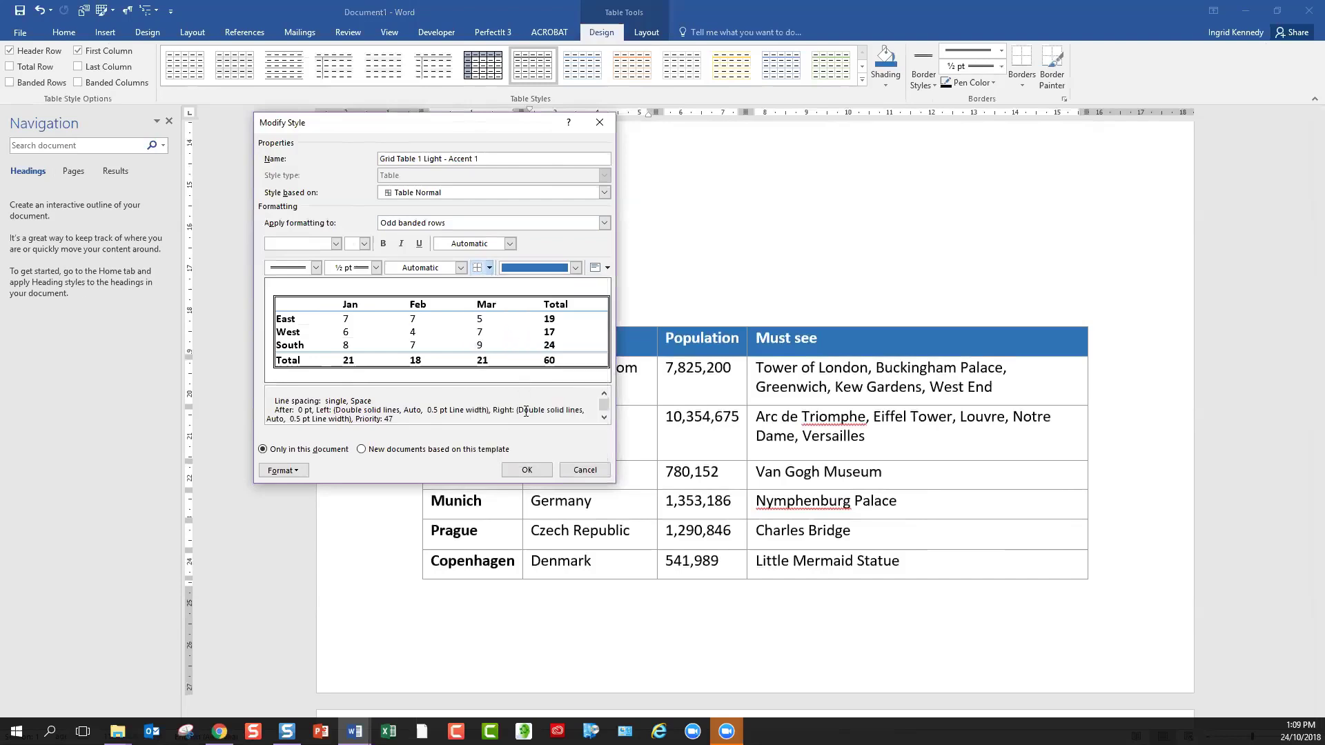
click(524, 470)
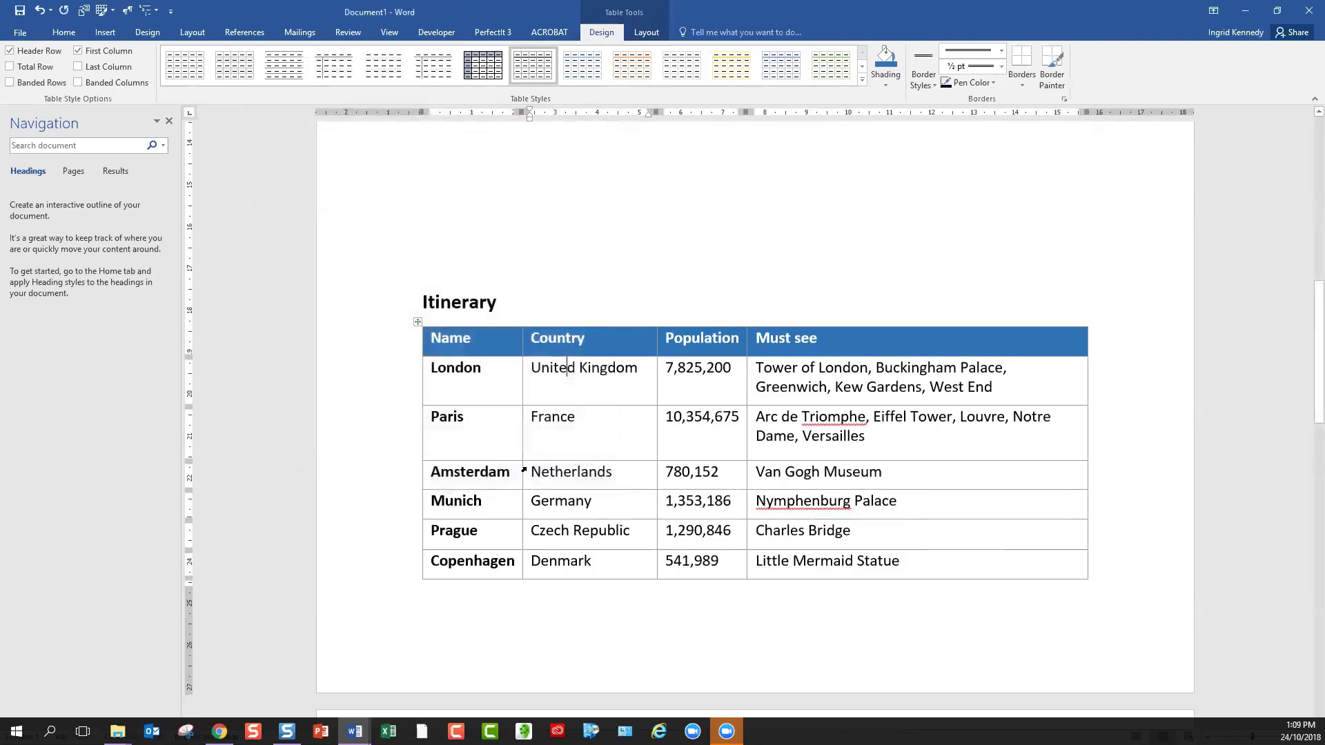
click(438, 347)
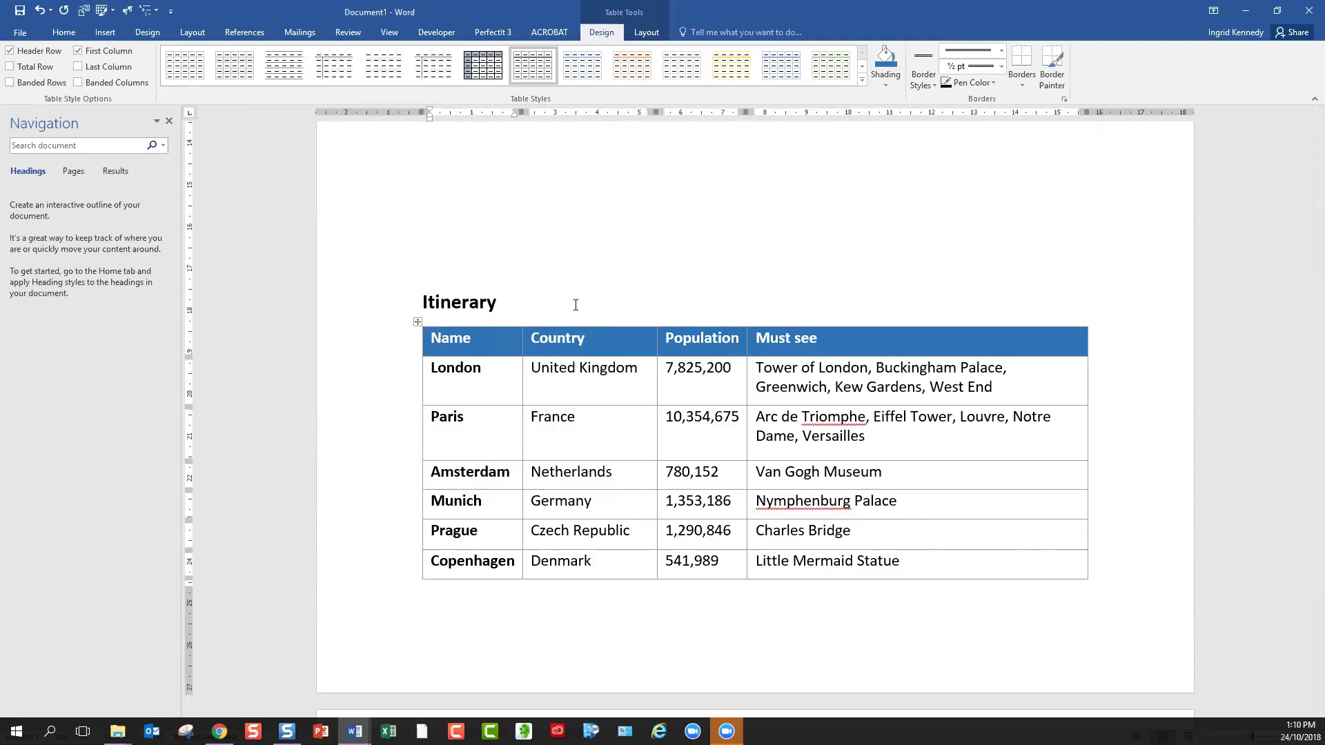
click(635, 383)
click(644, 34)
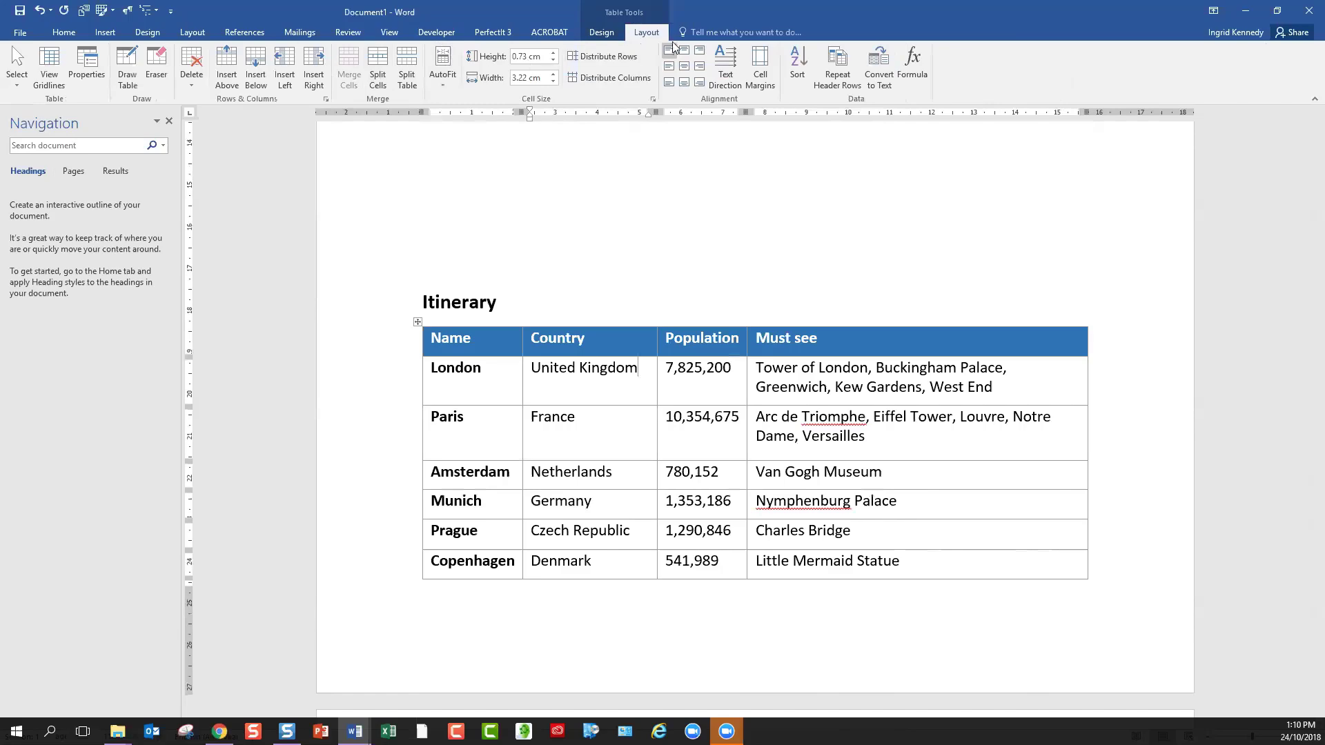
click(49, 62)
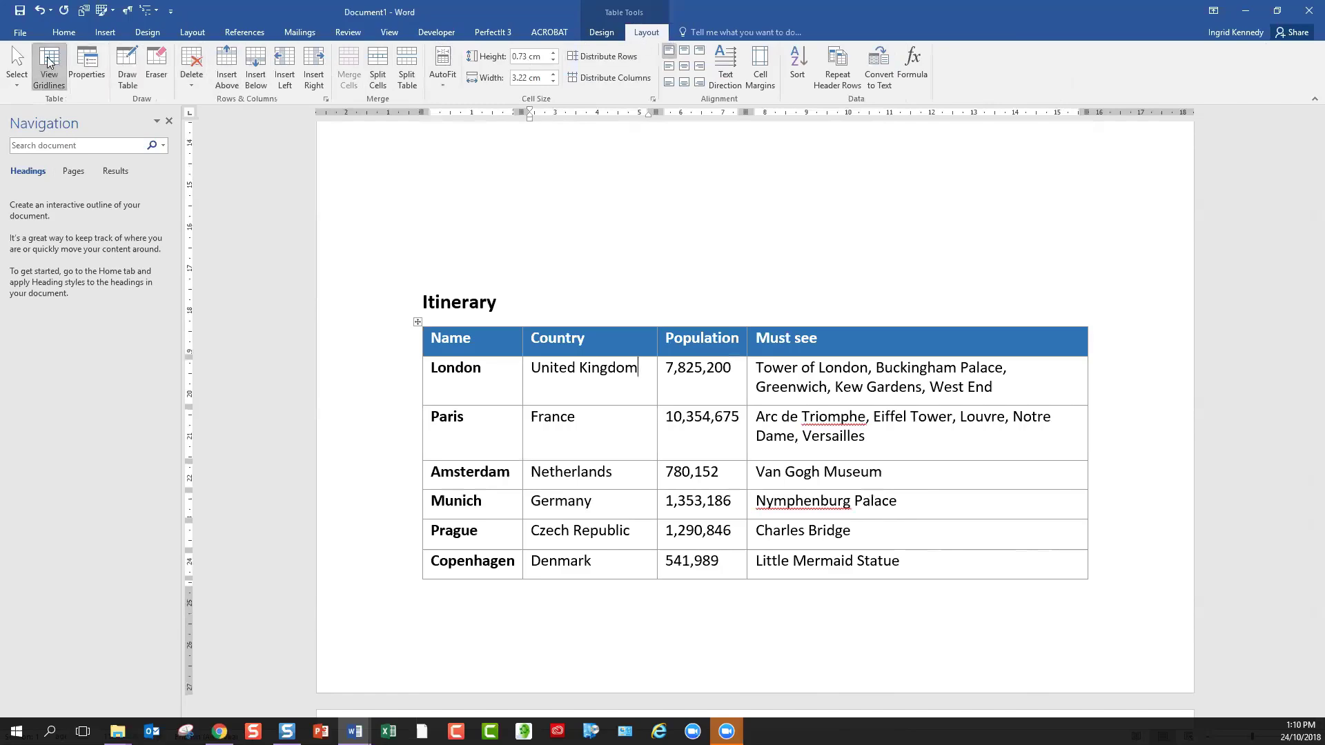
scroll(659, 321, down, 1)
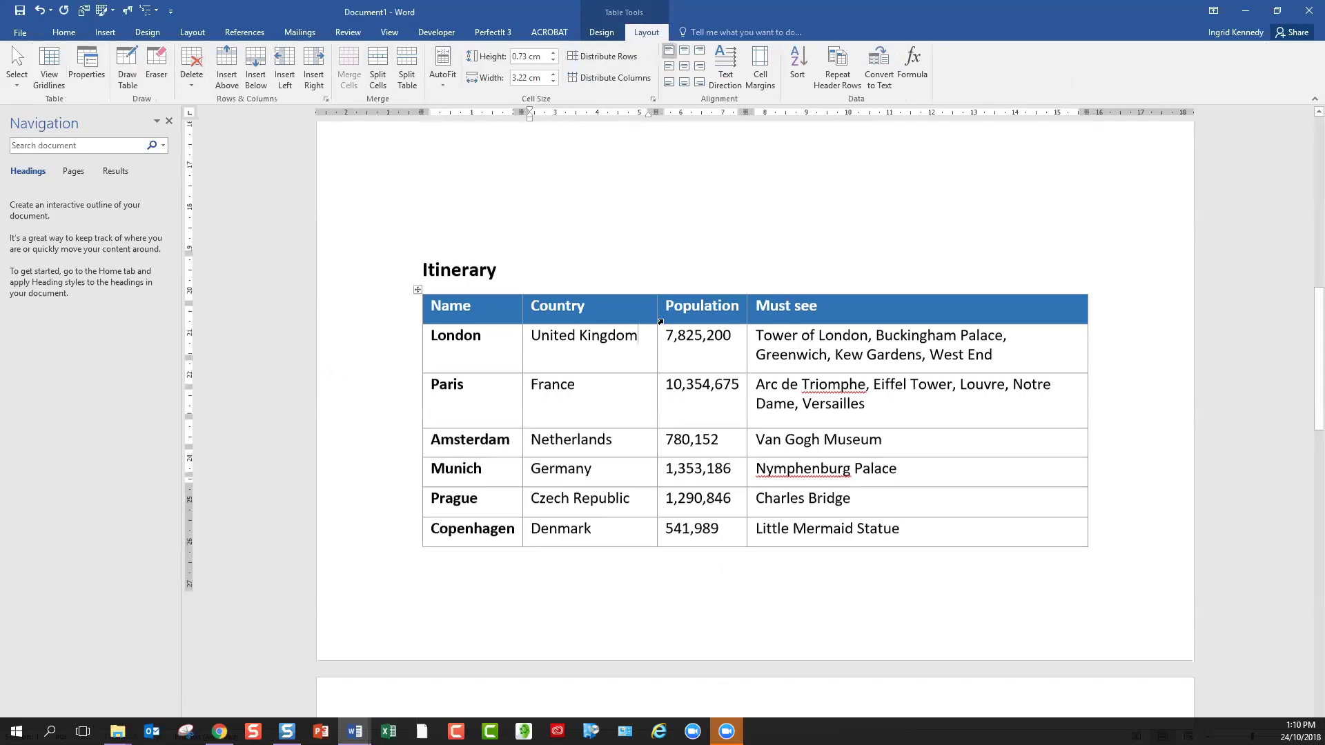
scroll(656, 462, down, 5)
scroll(659, 457, up, 7)
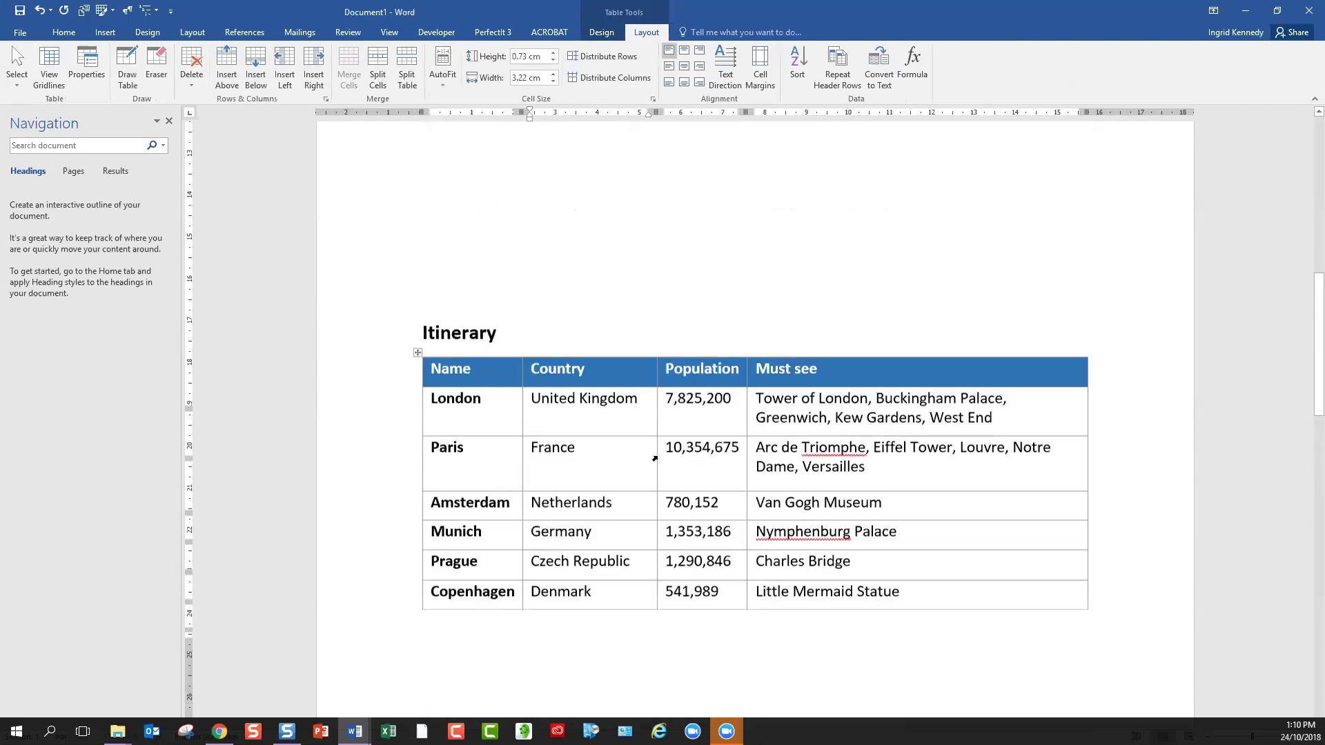
scroll(490, 293, down, 5)
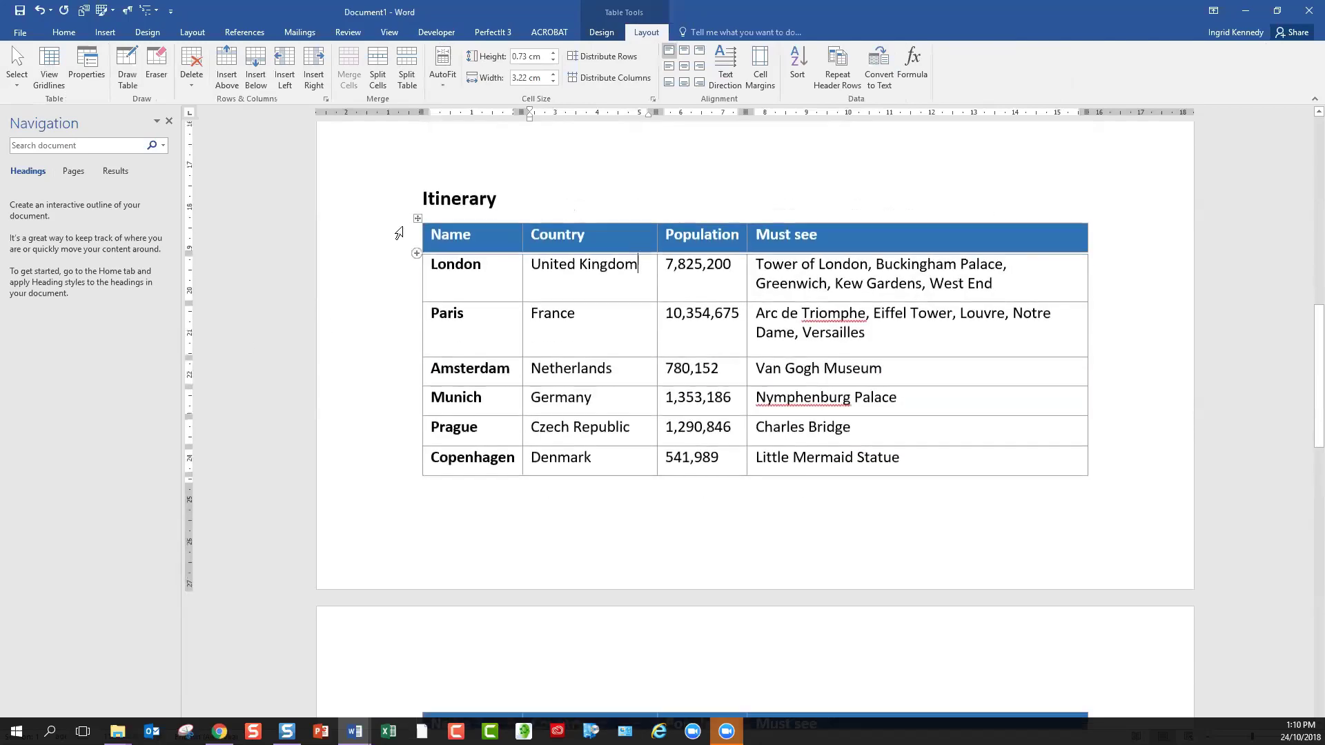
Select the whole itinerary table and apply the plain table style with italic headings and no cell borders
click(418, 220)
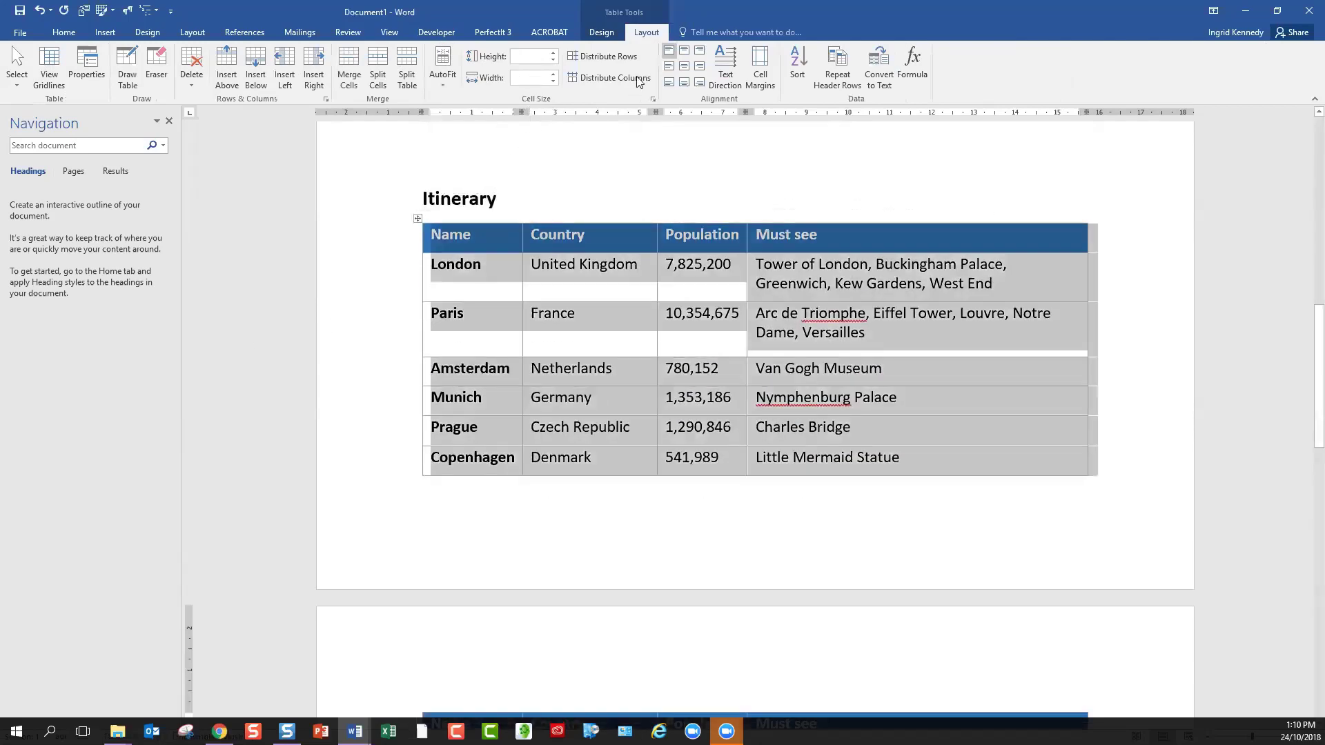
click(607, 36)
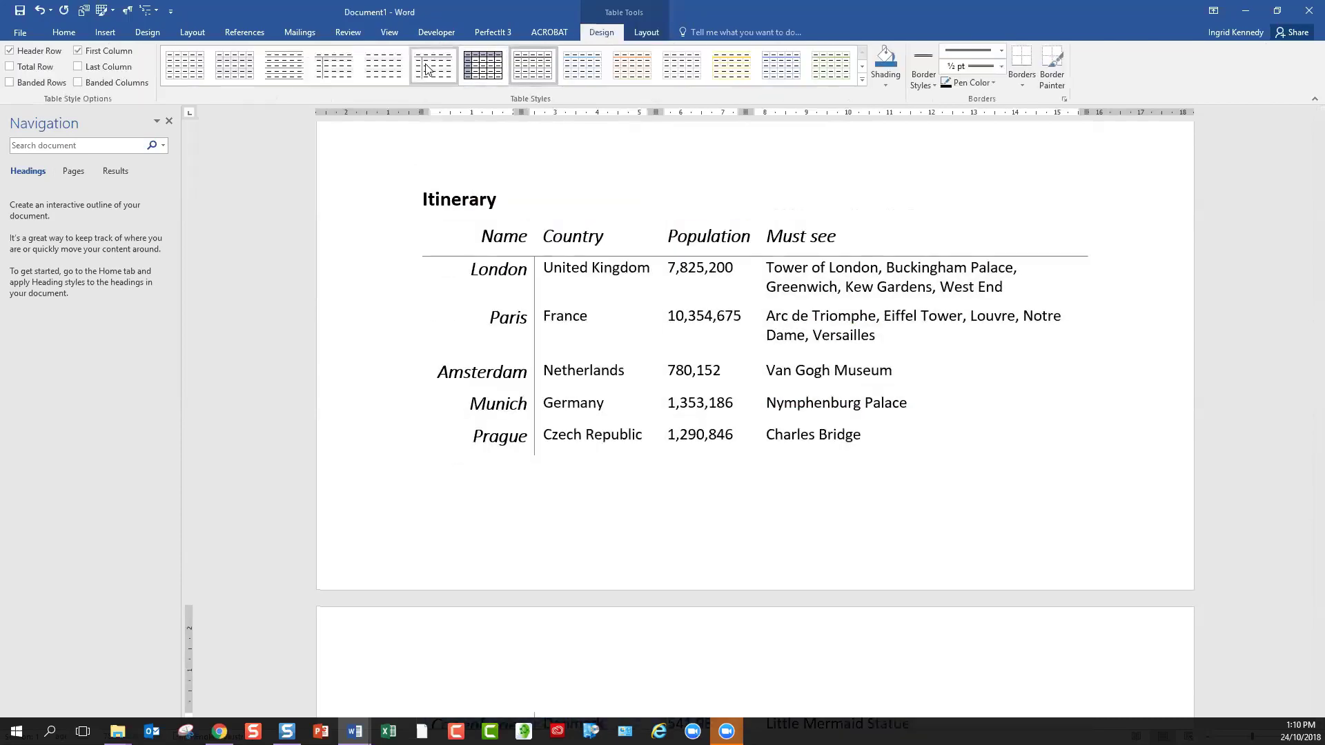
click(428, 68)
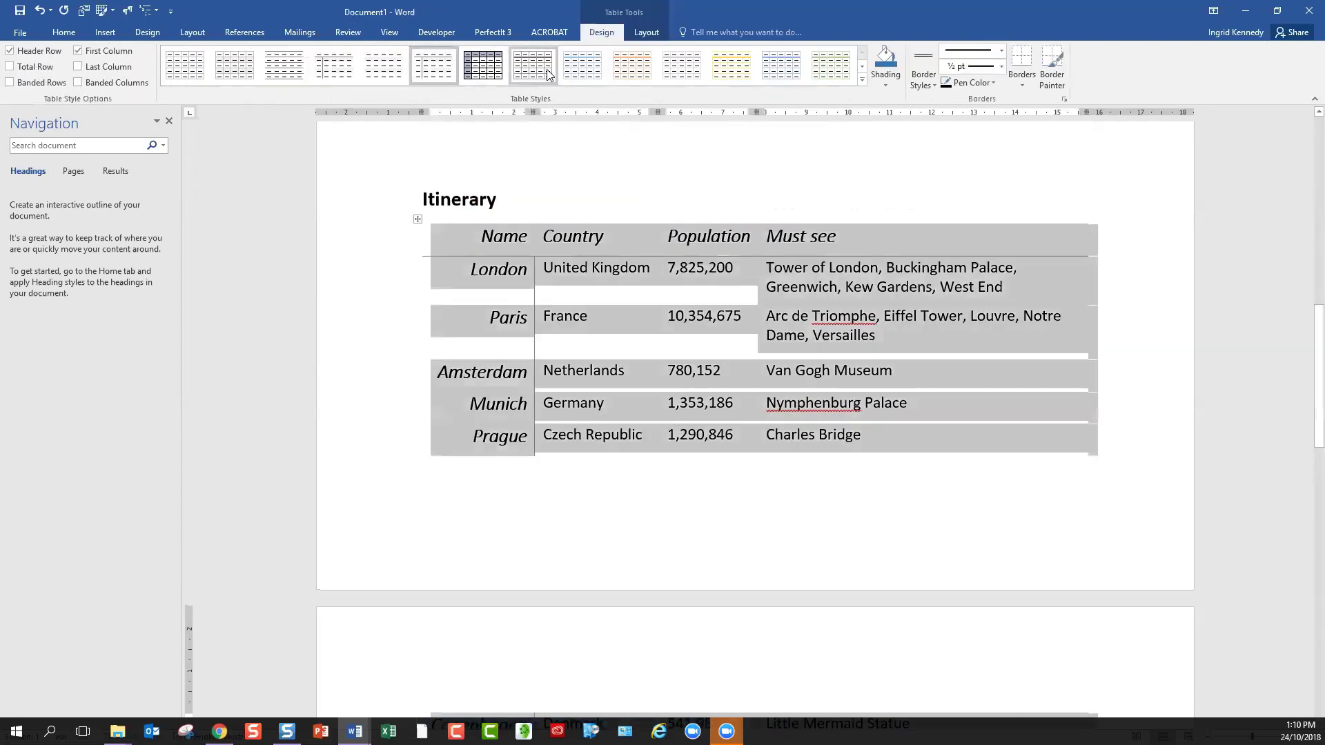
Show the gridlines of the itinerary table and hide them again
click(647, 32)
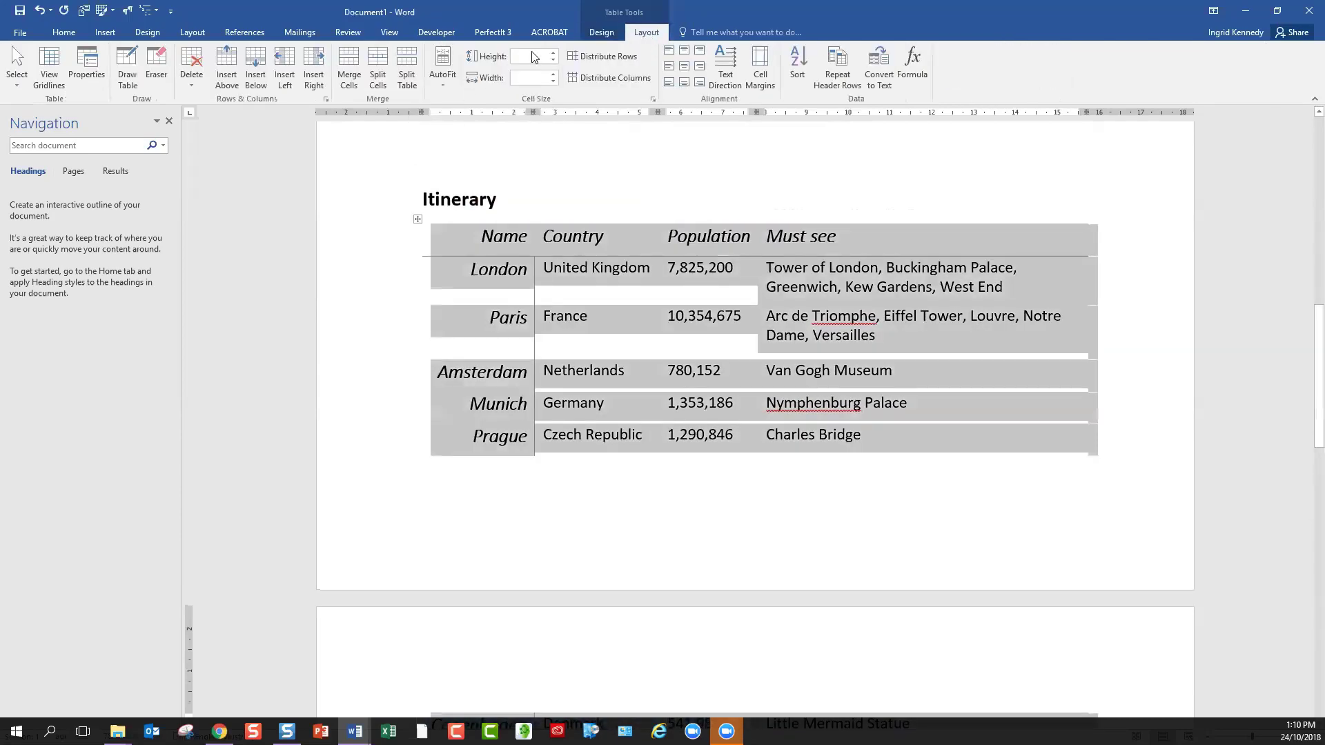
click(49, 65)
click(688, 268)
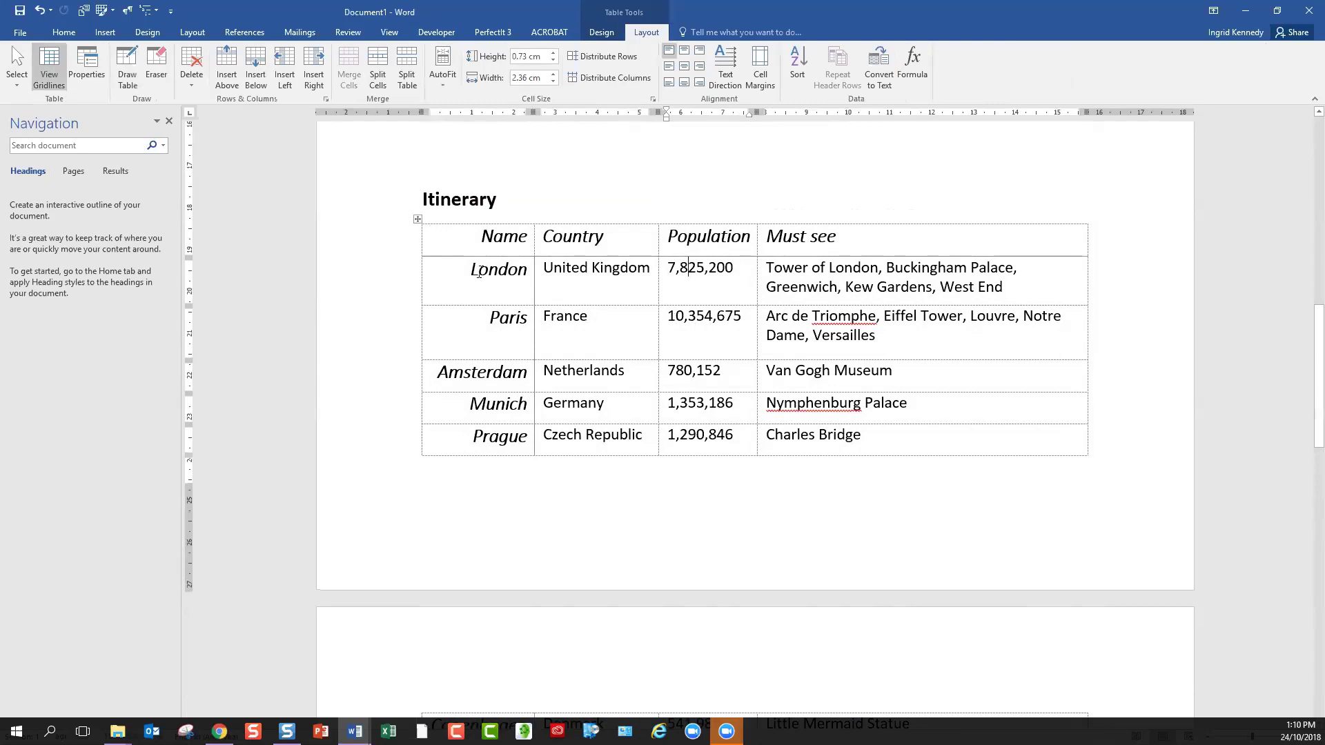
click(489, 247)
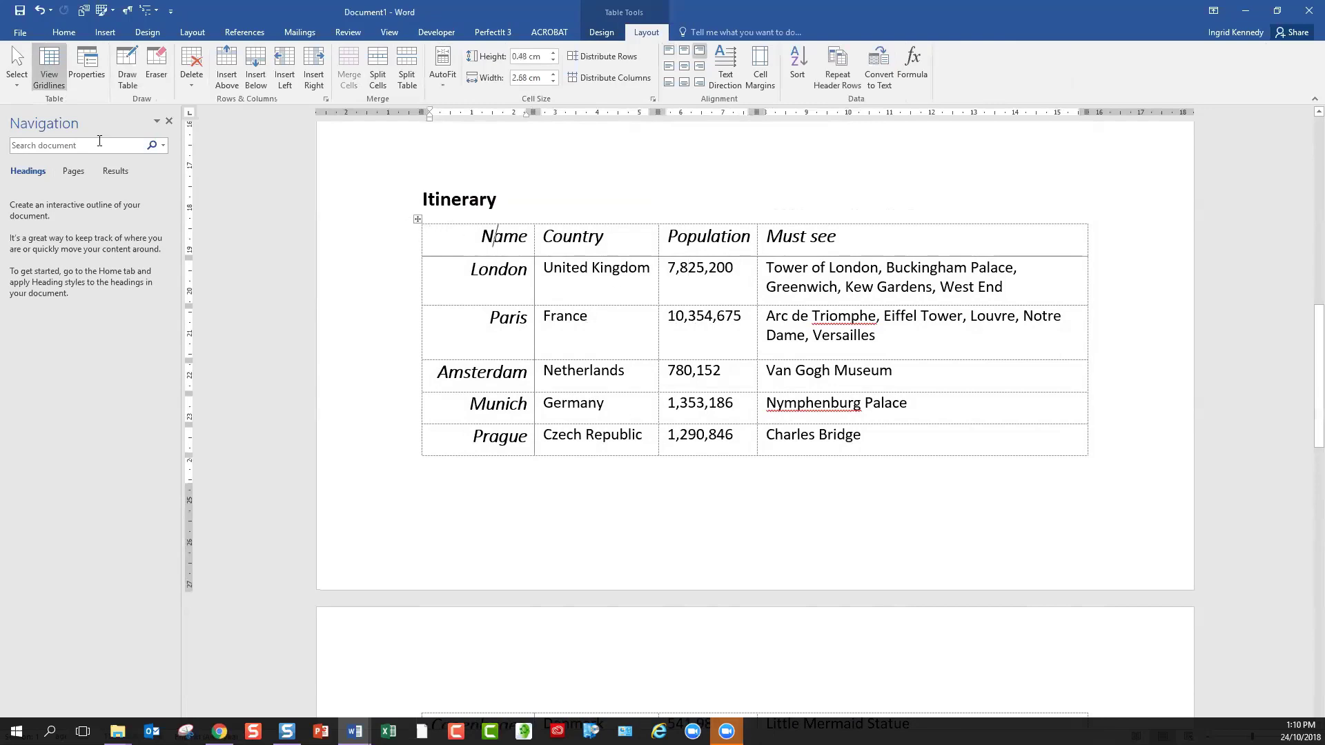
click(49, 61)
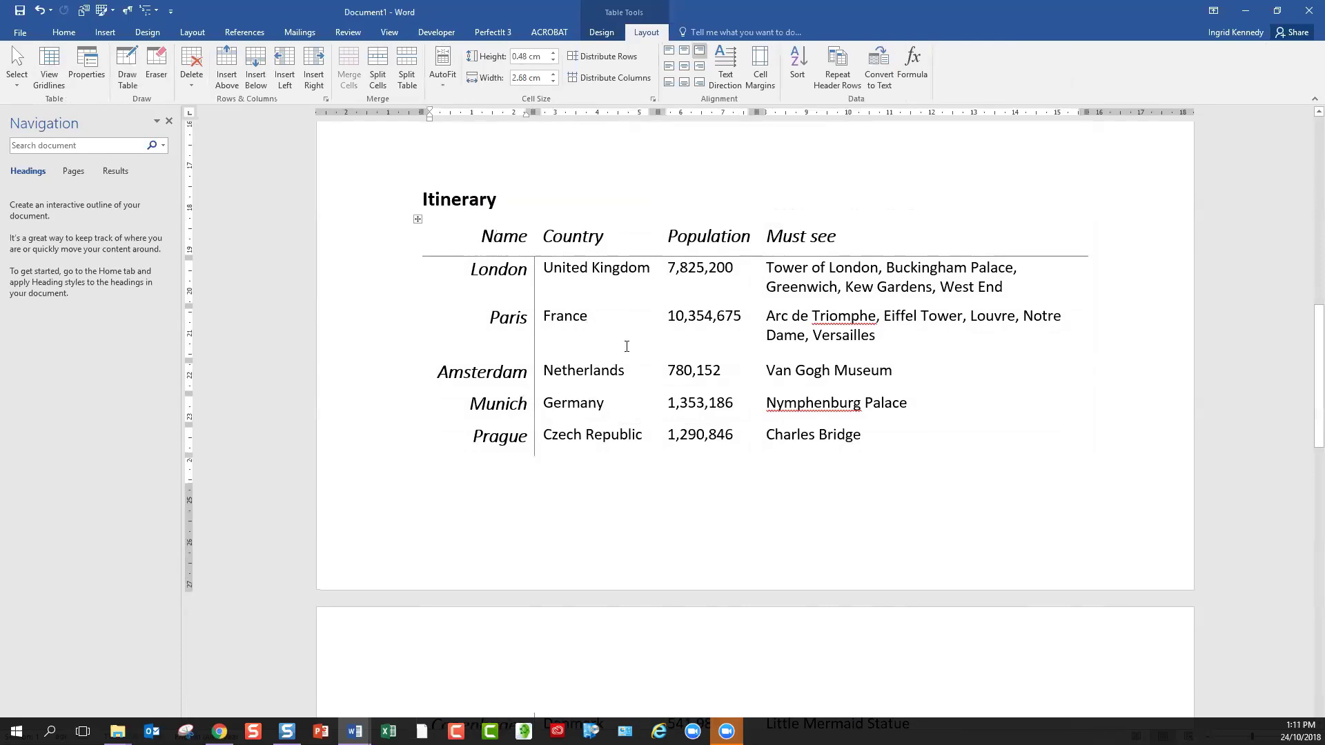
Set the itinerary table's header row to repeat on every page and check the table's continuation on the following page
scroll(626, 346, down, 8)
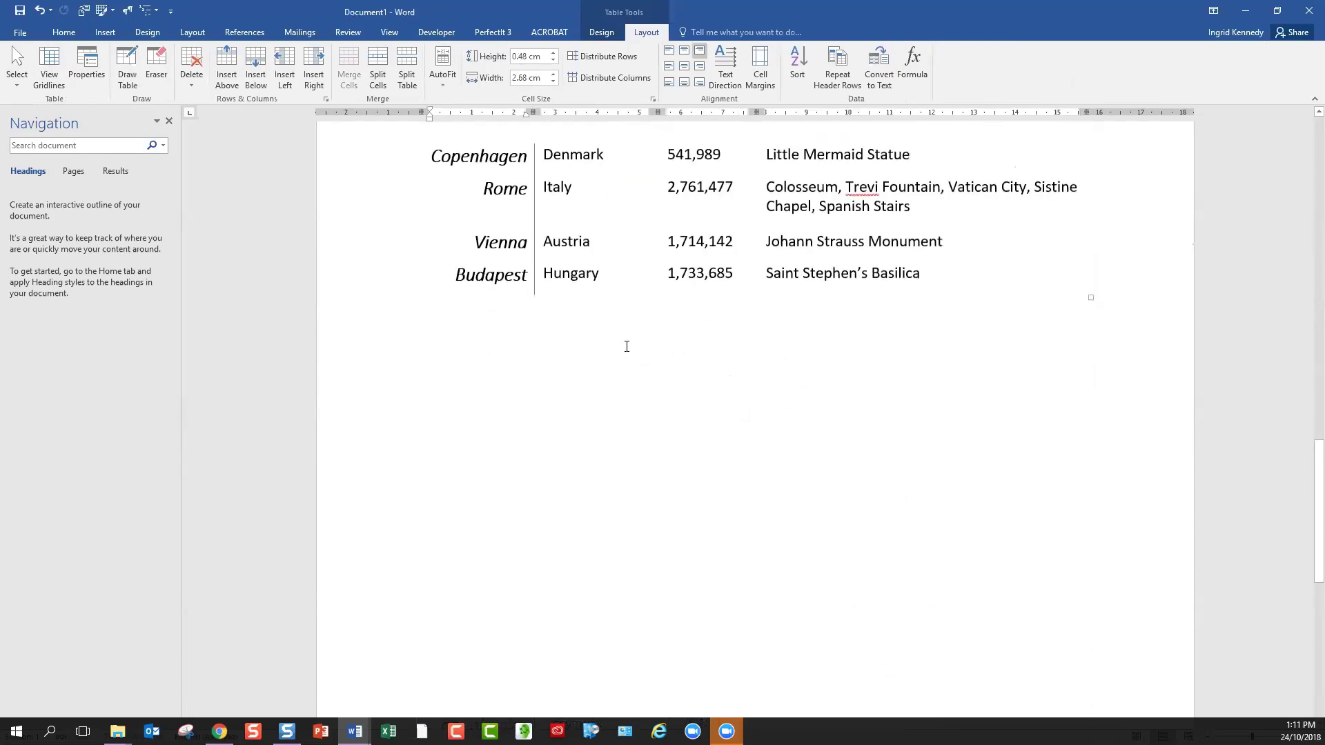
scroll(626, 347, up, 10)
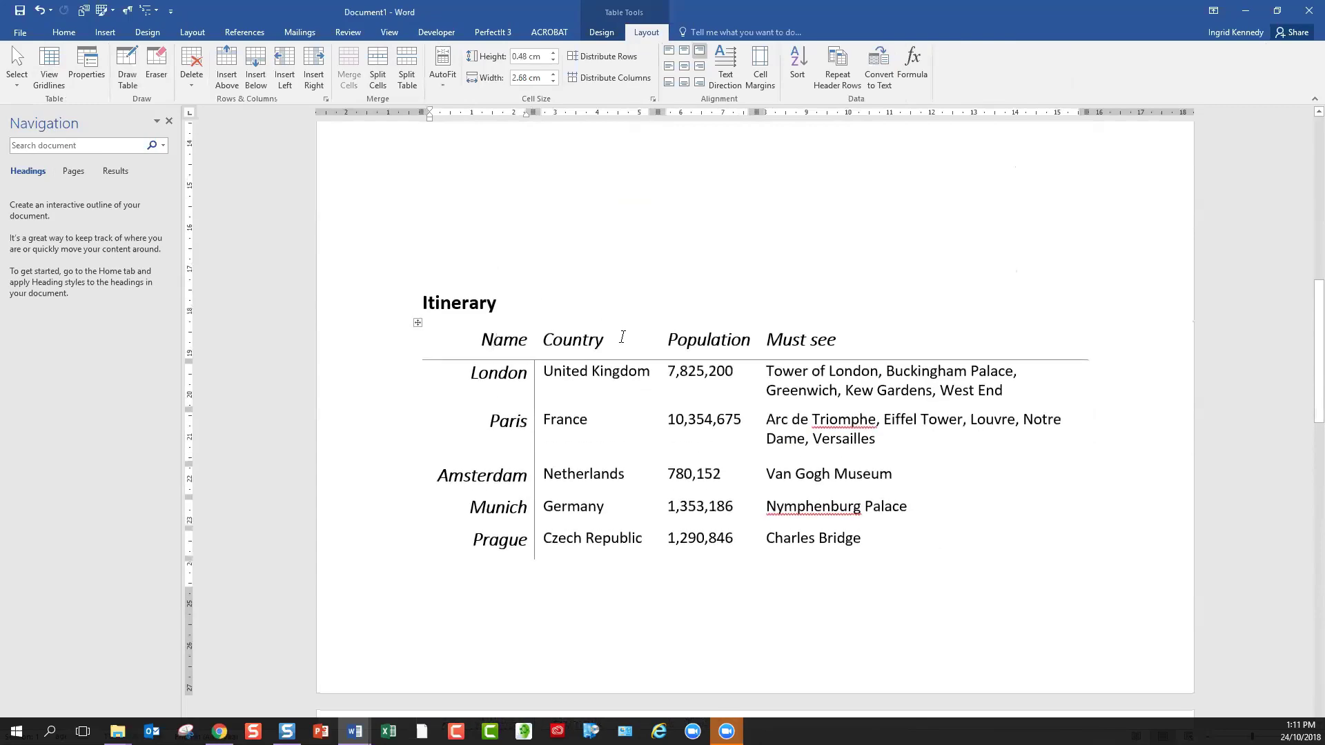
click(613, 341)
click(836, 65)
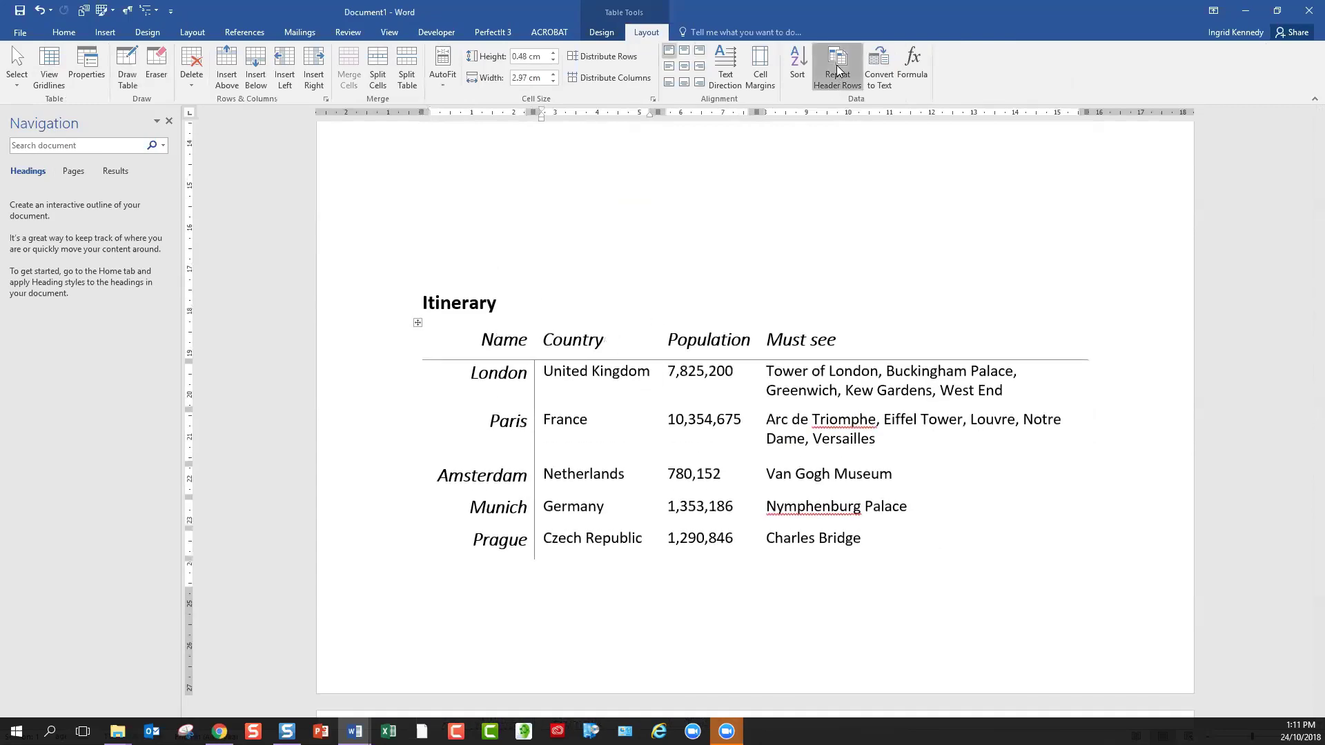
scroll(810, 263, down, 11)
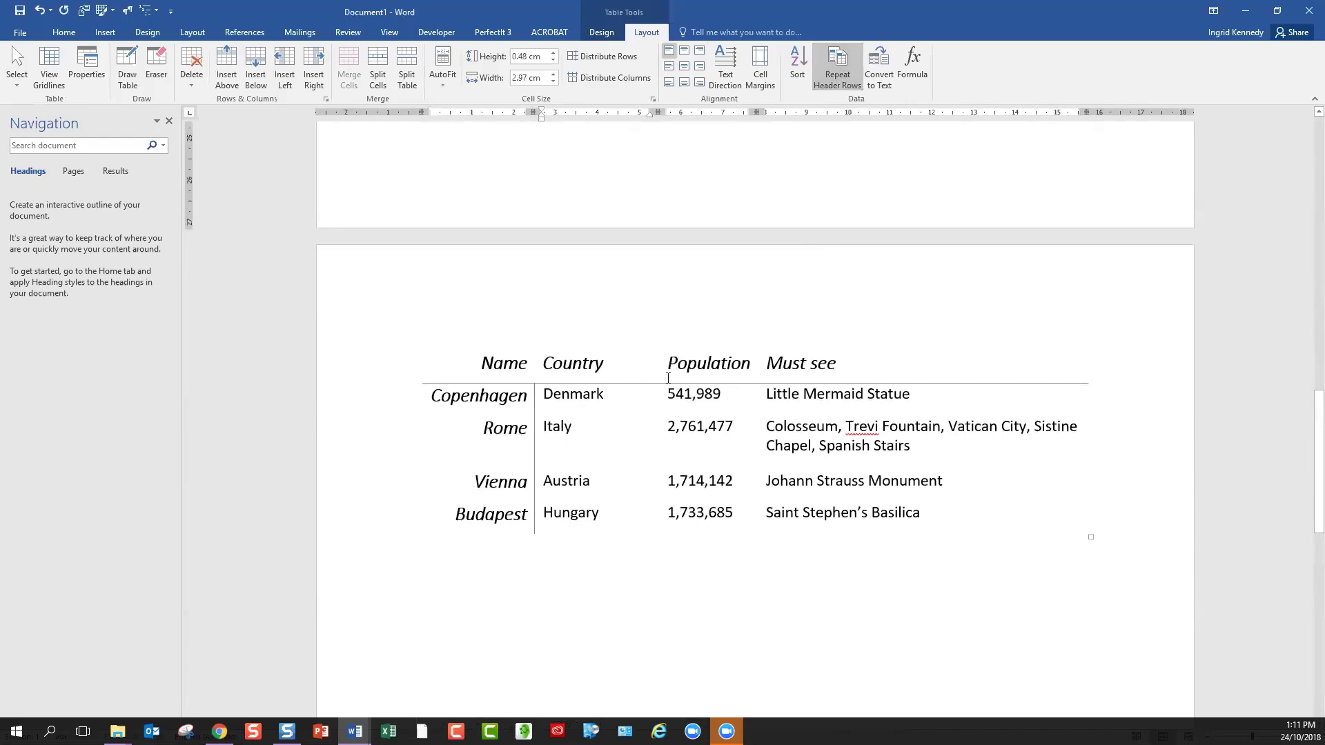
Convert the movie list into a three-column table separated at tabs and clear its table style
scroll(624, 194, up, 11)
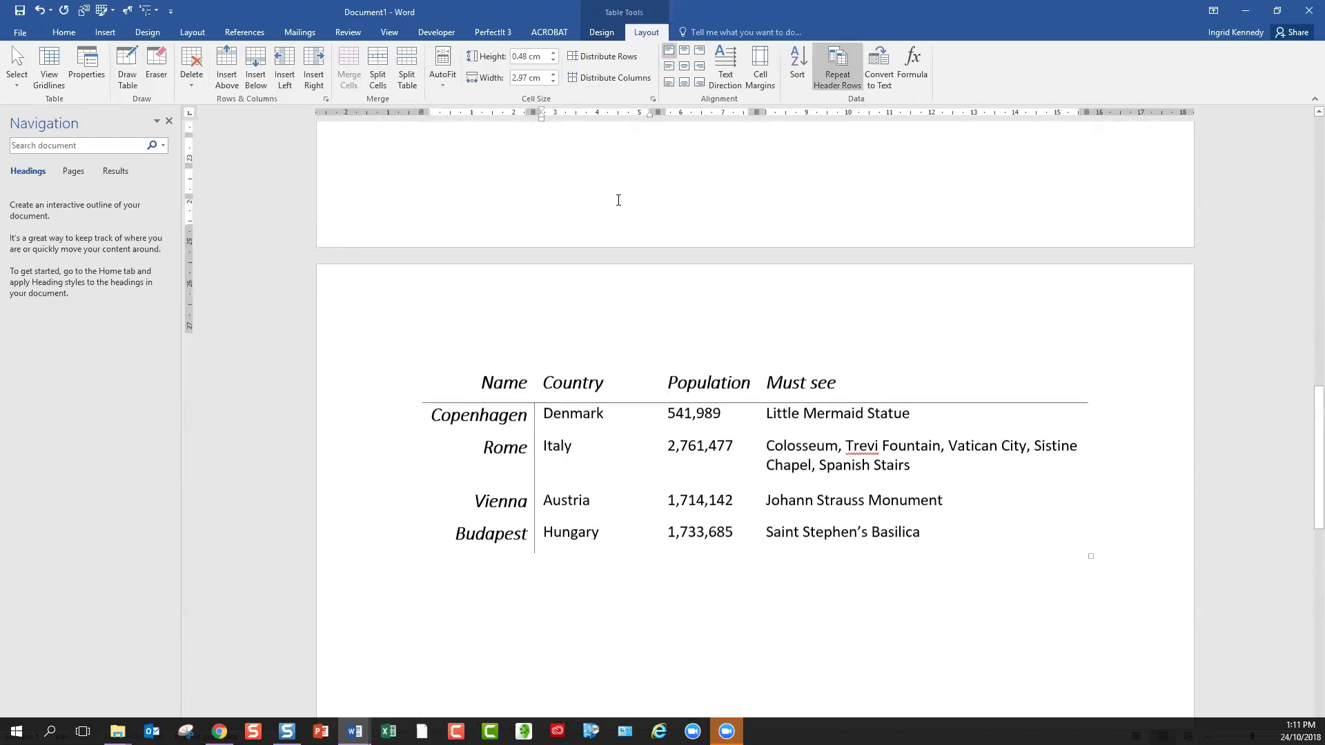
scroll(618, 200, up, 10)
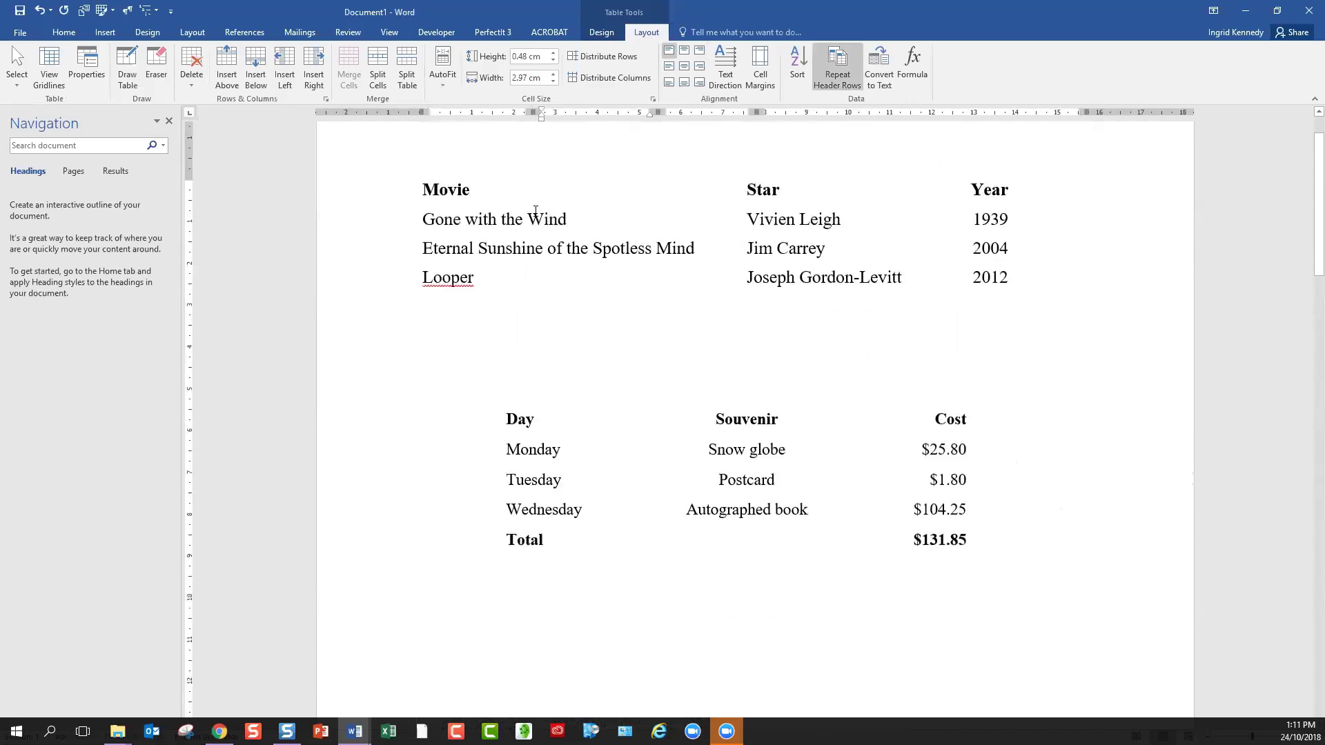
drag(422, 190, 1124, 293)
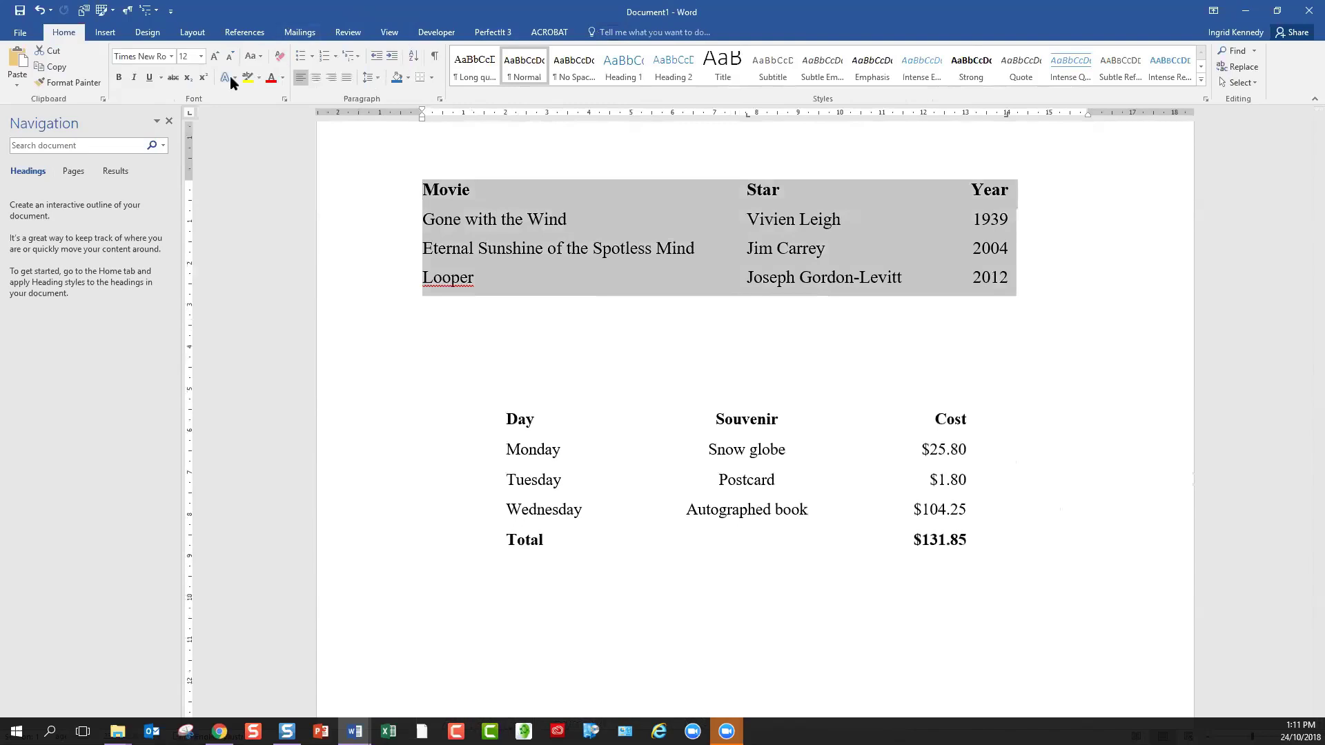
click(103, 32)
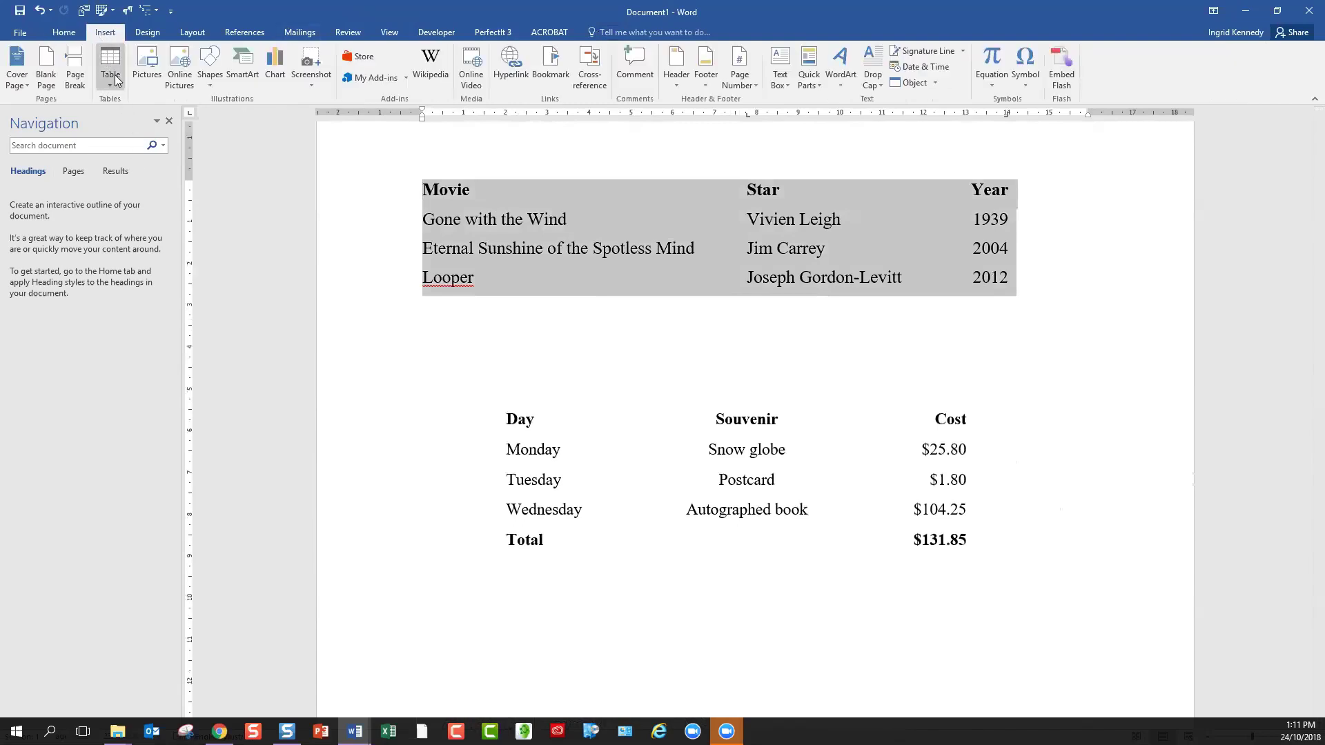
click(114, 82)
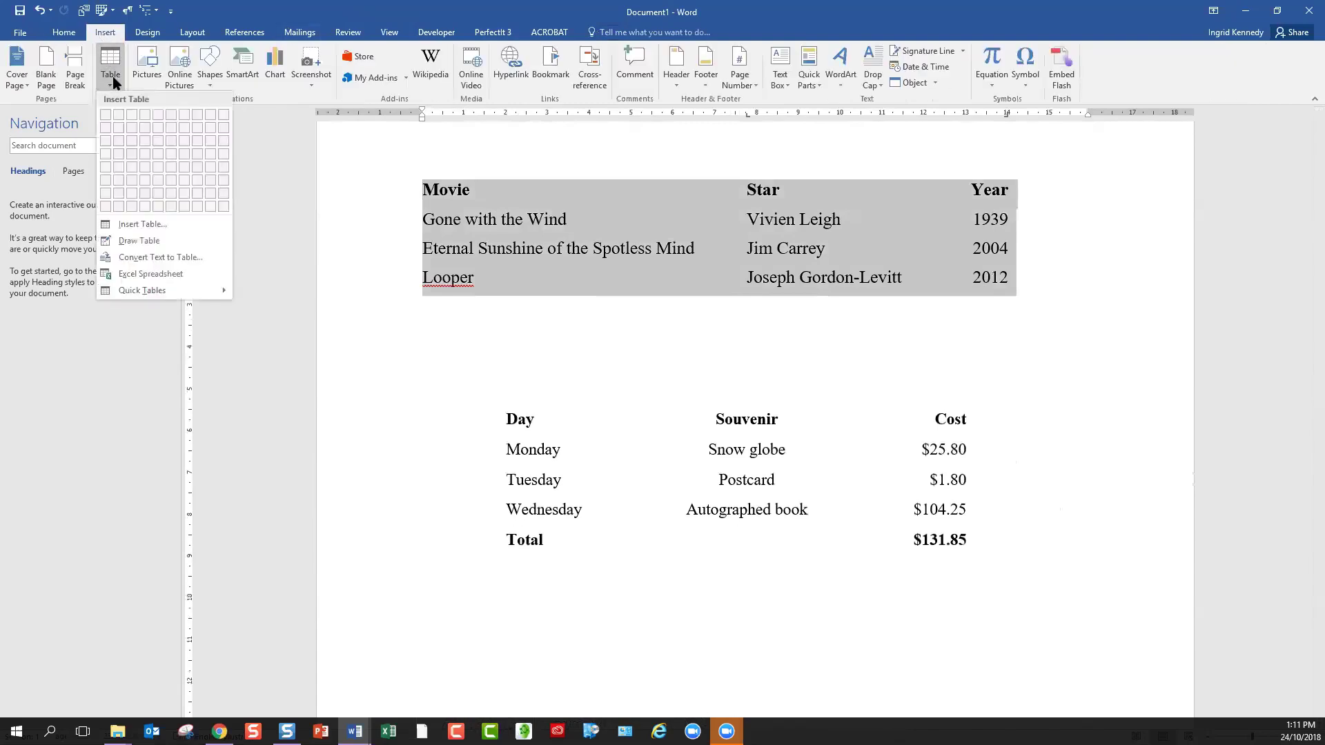
click(151, 258)
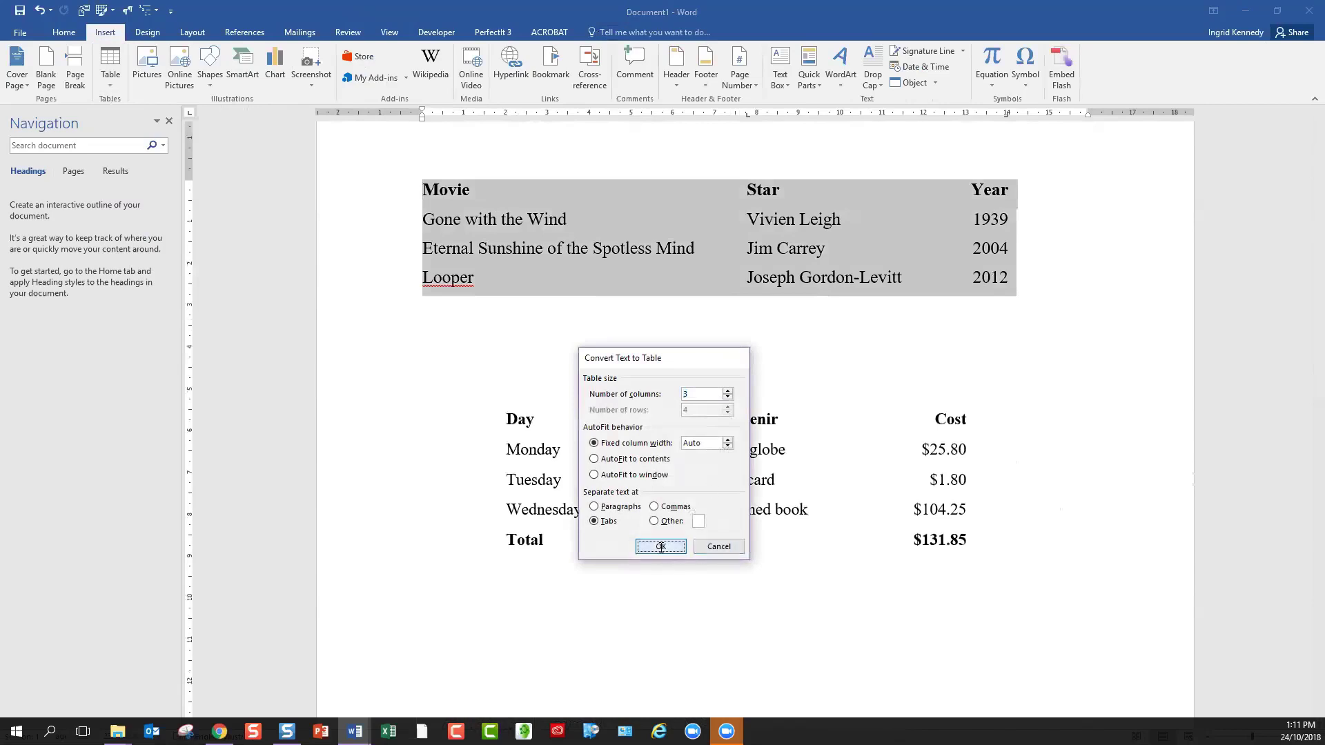
click(661, 546)
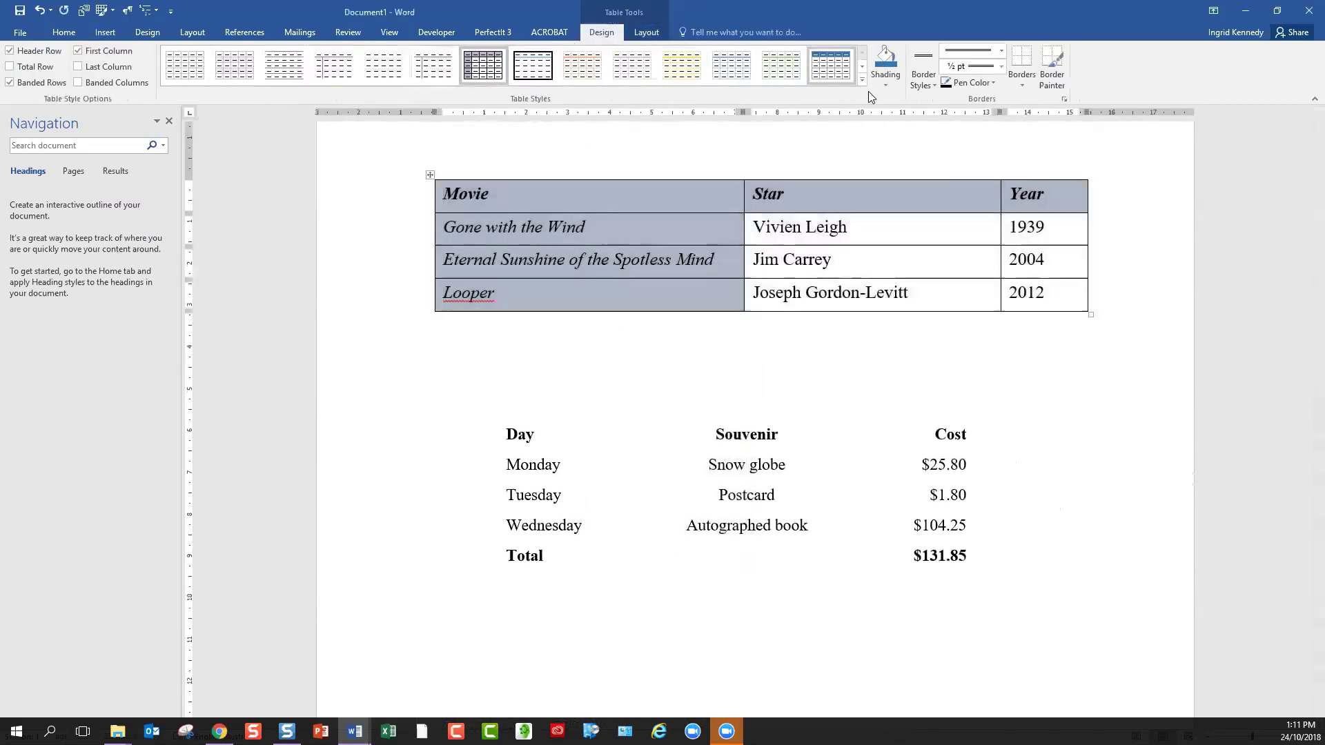
click(861, 81)
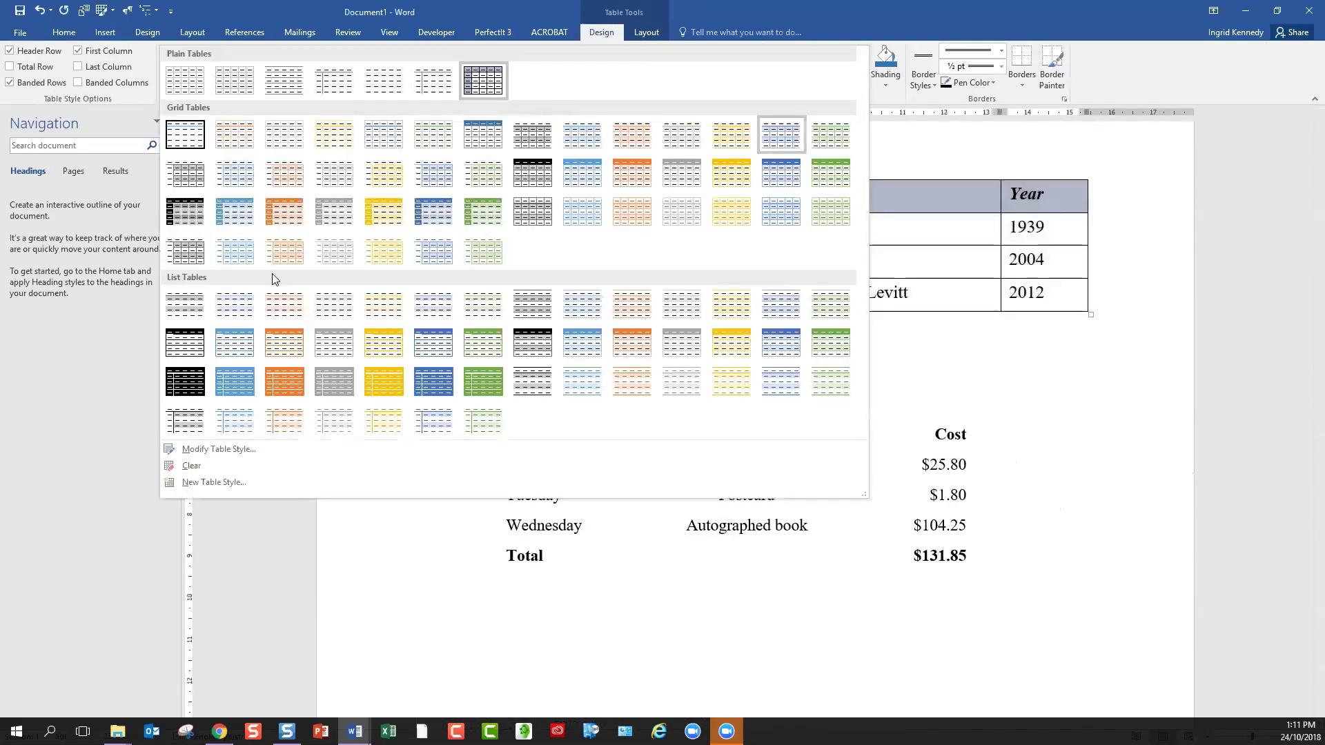
click(186, 467)
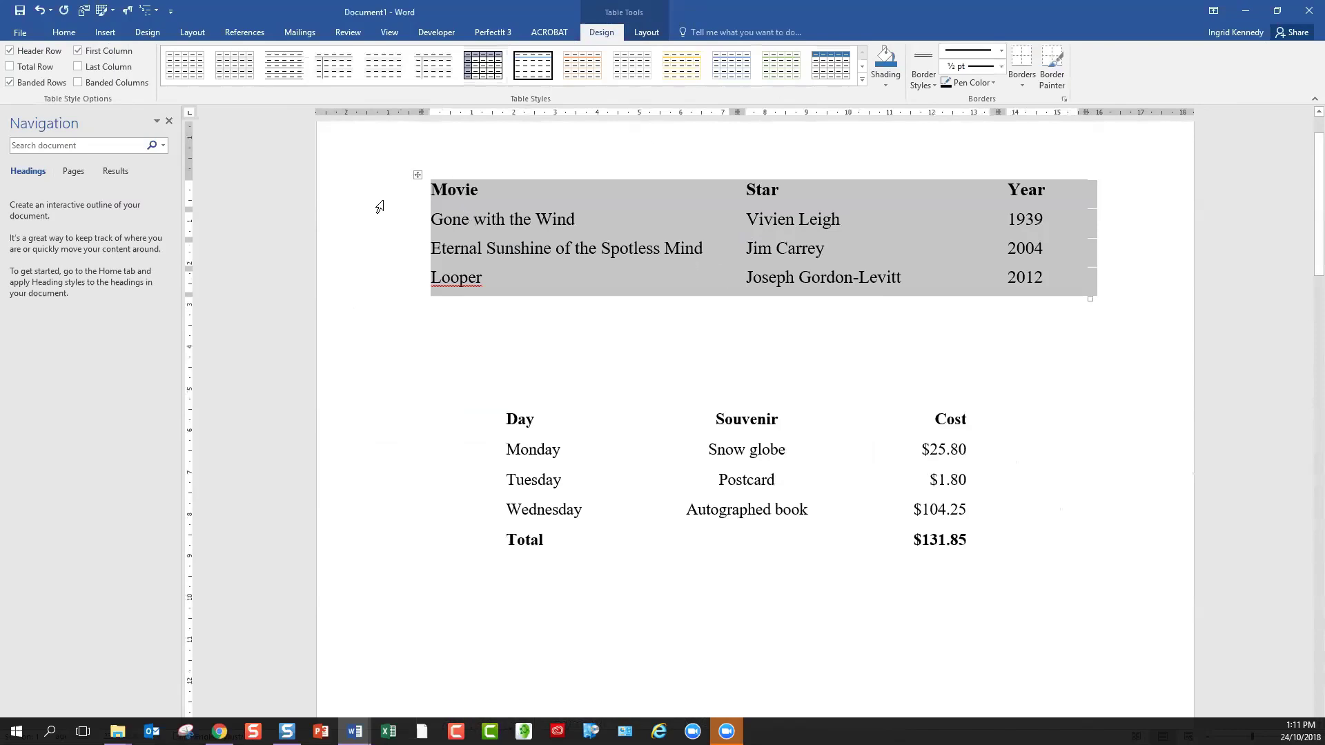
Start a new table style named RHD and set its whole-table font to Arial italic
click(862, 79)
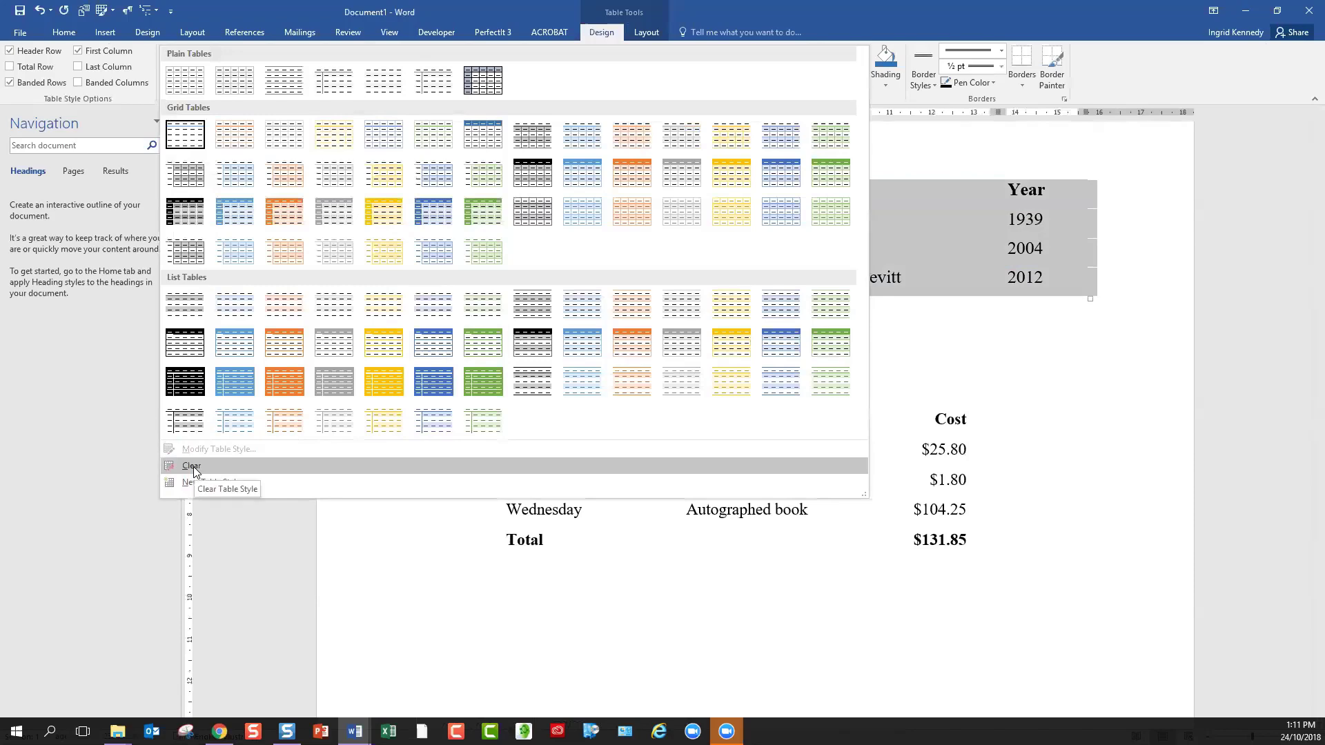
click(196, 485)
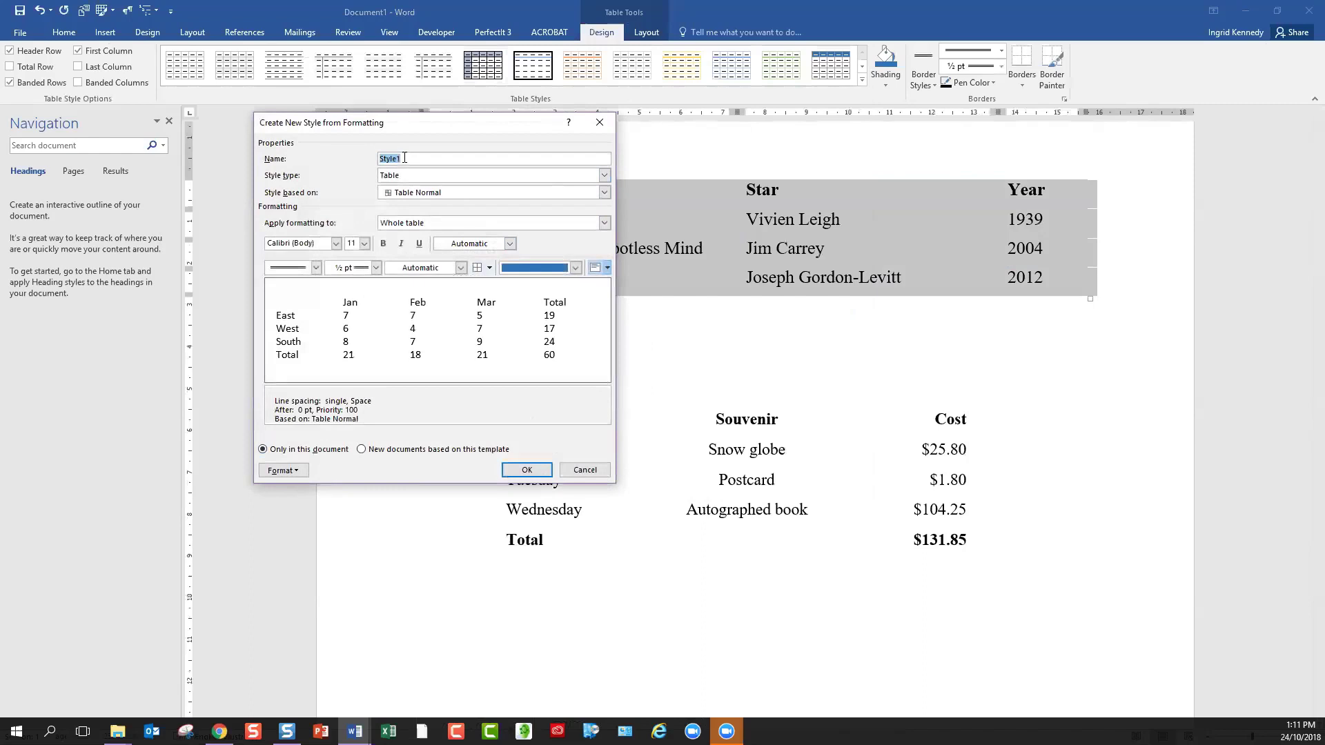
text(RHD)
click(334, 245)
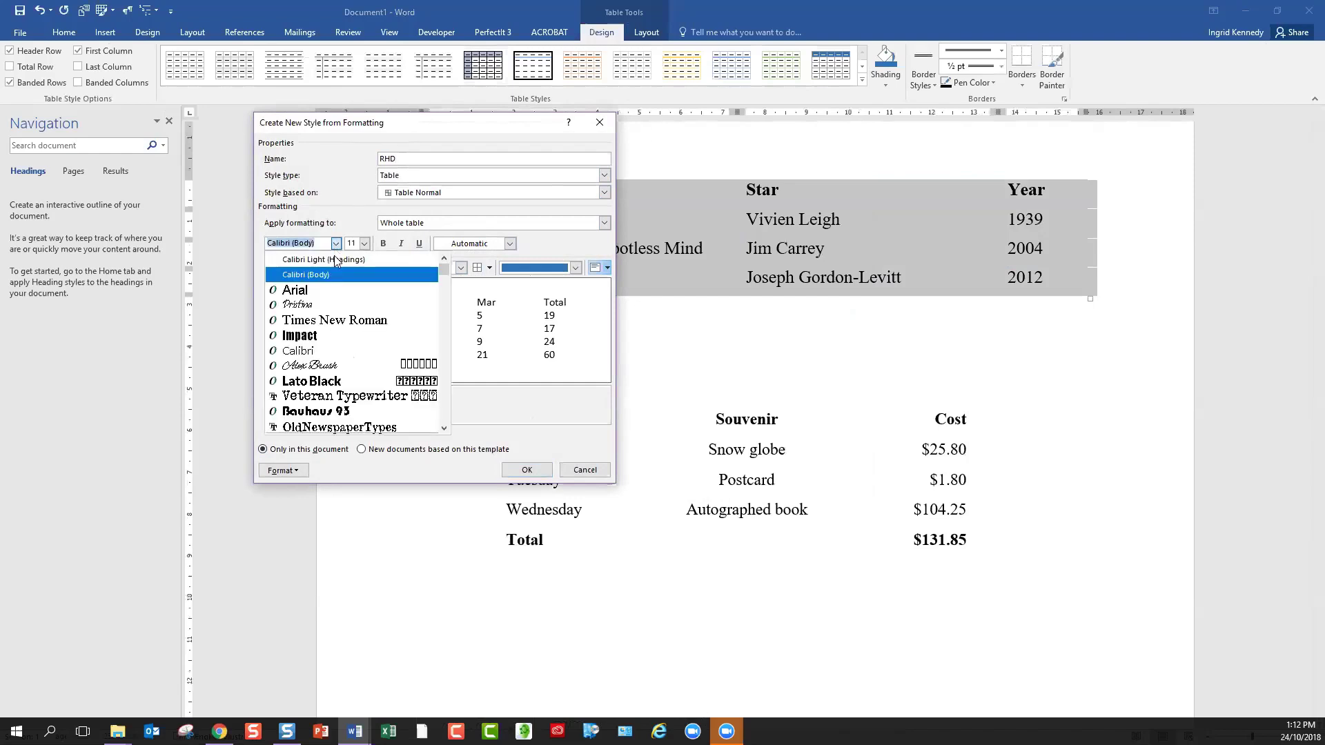
click(329, 285)
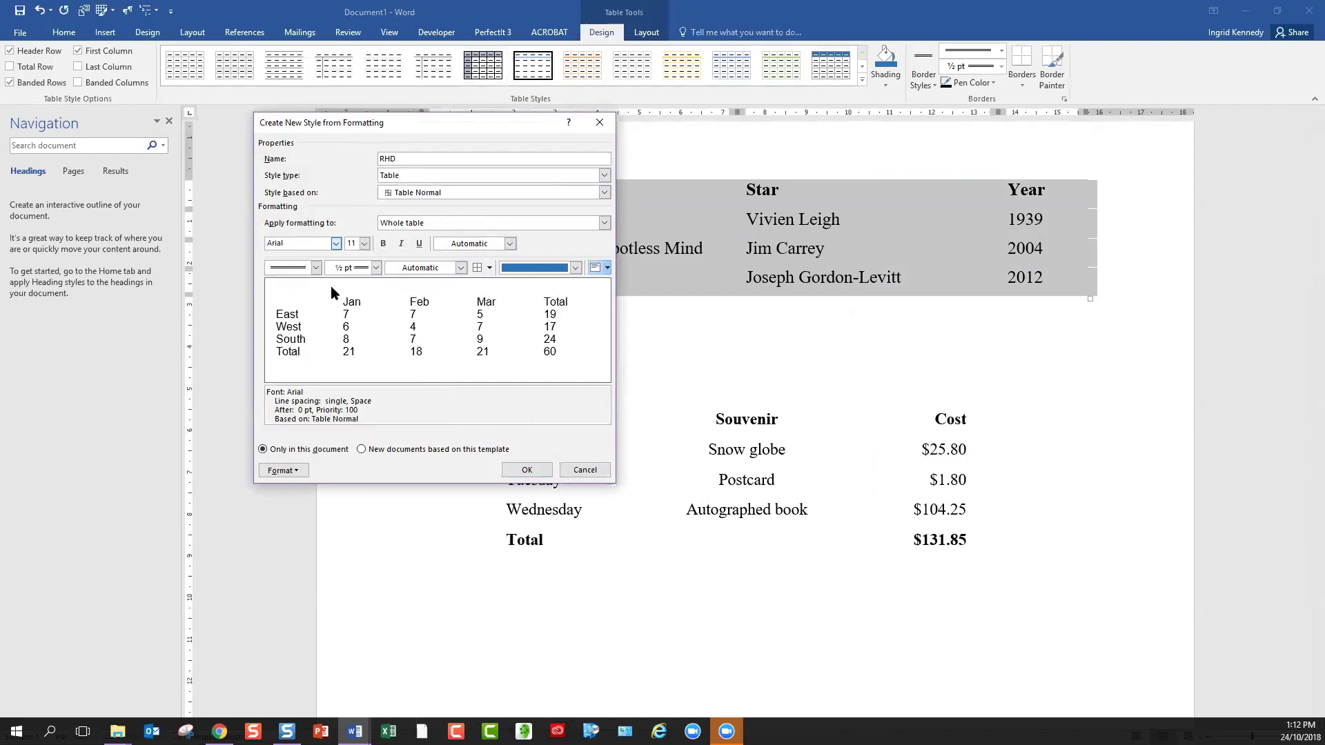
click(400, 243)
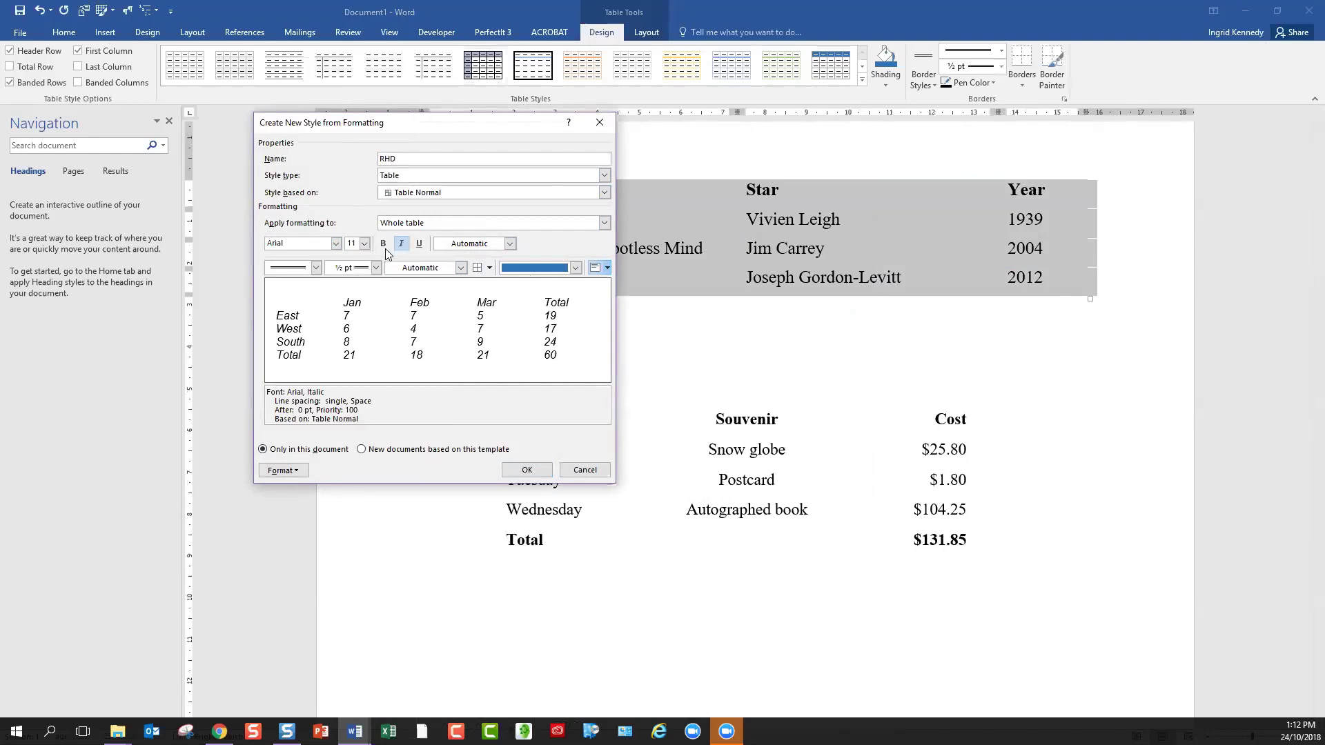
Add outside borders with a single solid 1 ½ pt line to the whole table in the RHD style
click(316, 268)
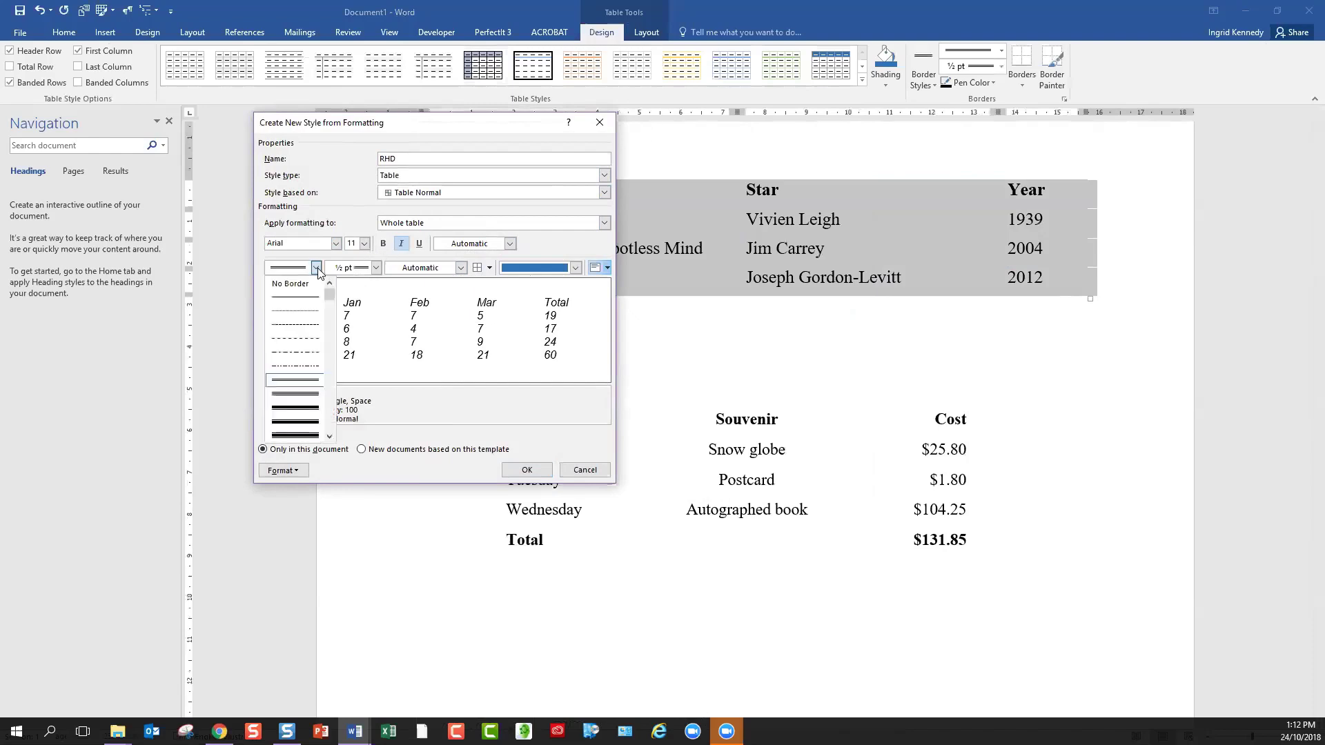
click(296, 297)
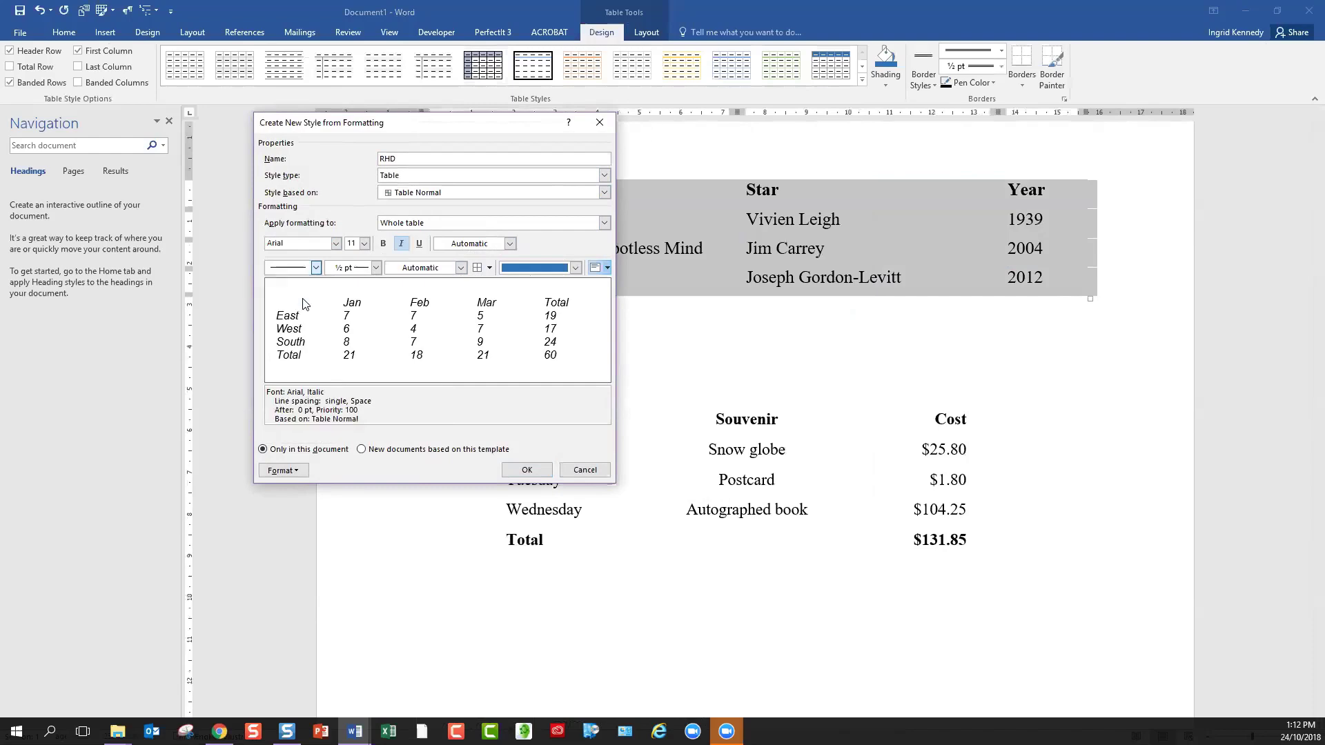
click(376, 269)
click(375, 338)
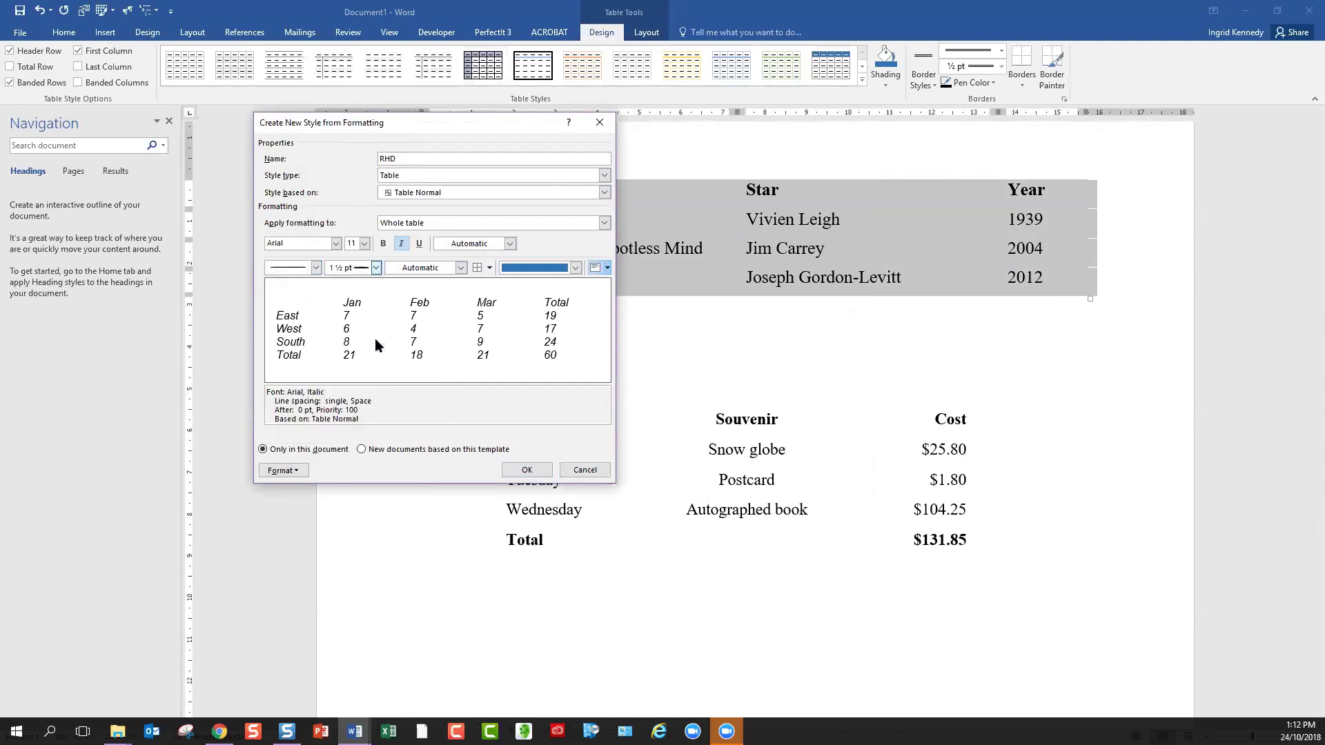
click(489, 268)
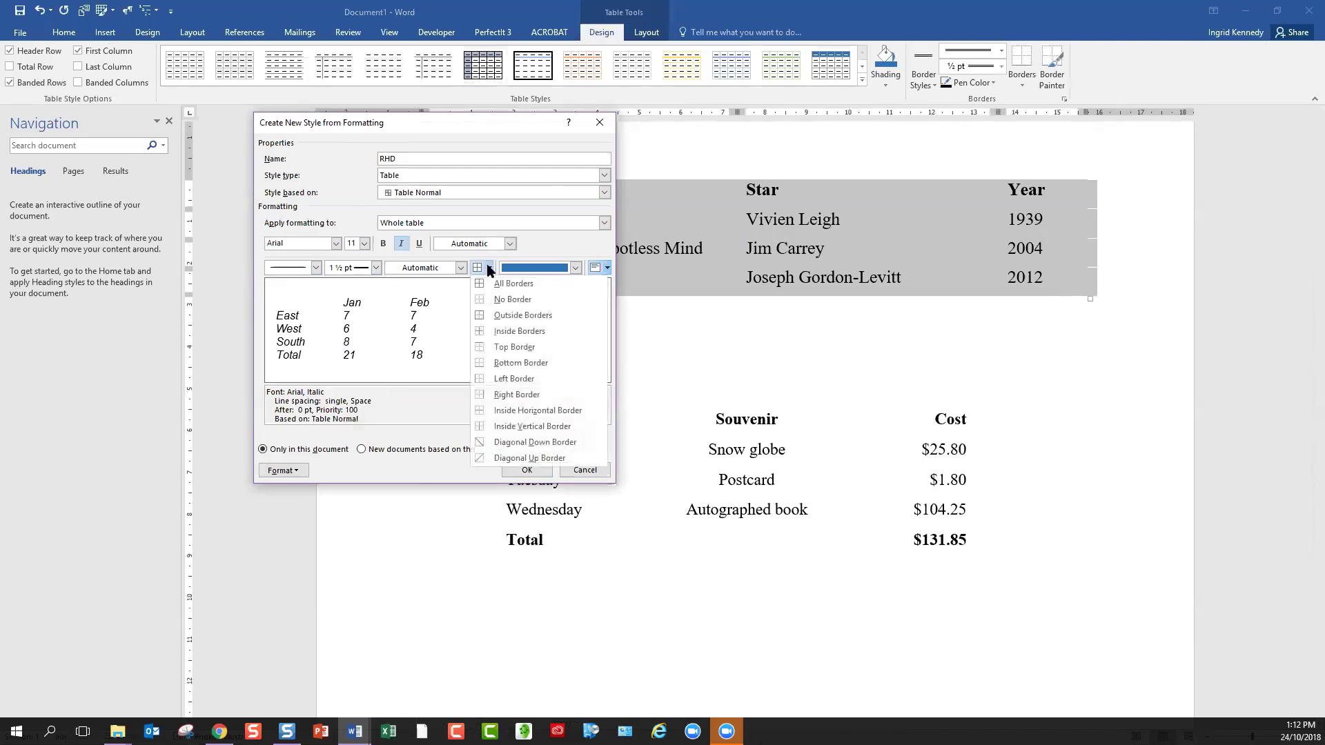
click(511, 316)
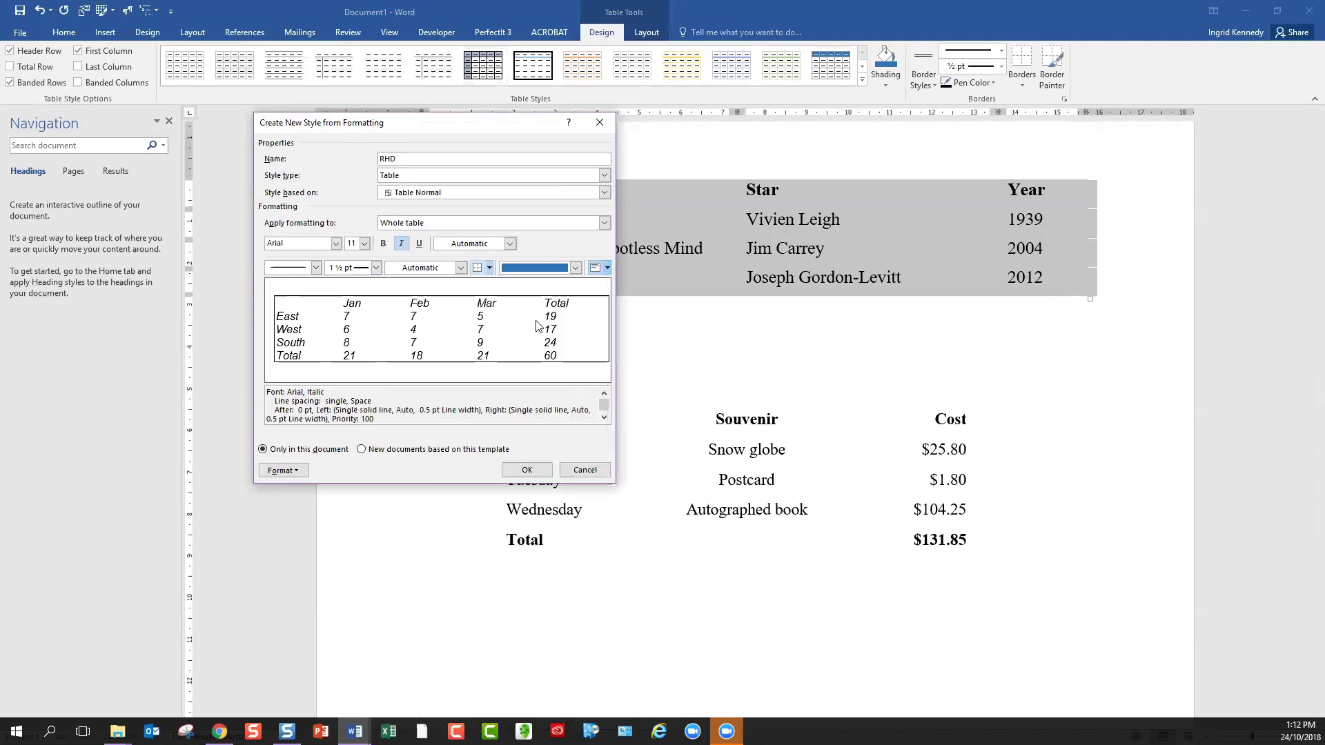
Finish creating the RHD table style and apply Grid Table 1 Light - Accent 1 to the movie table
click(538, 471)
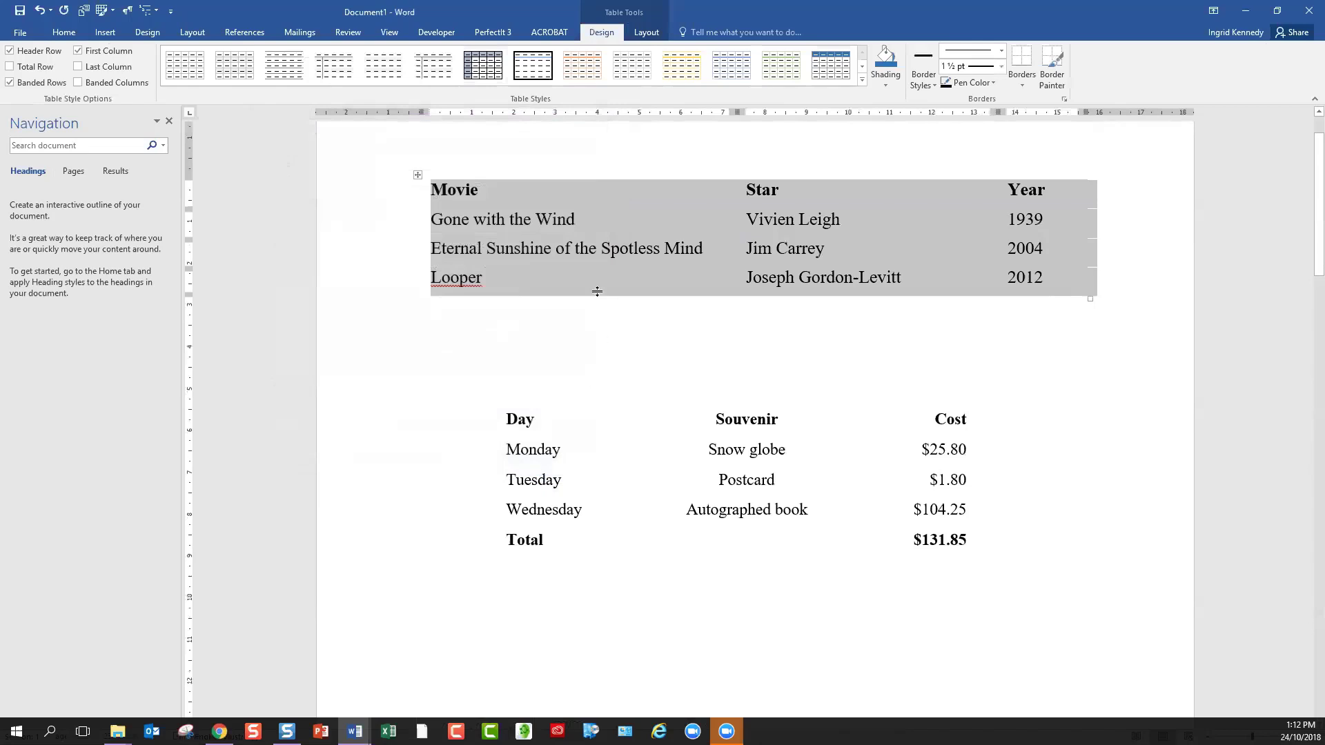
click(568, 252)
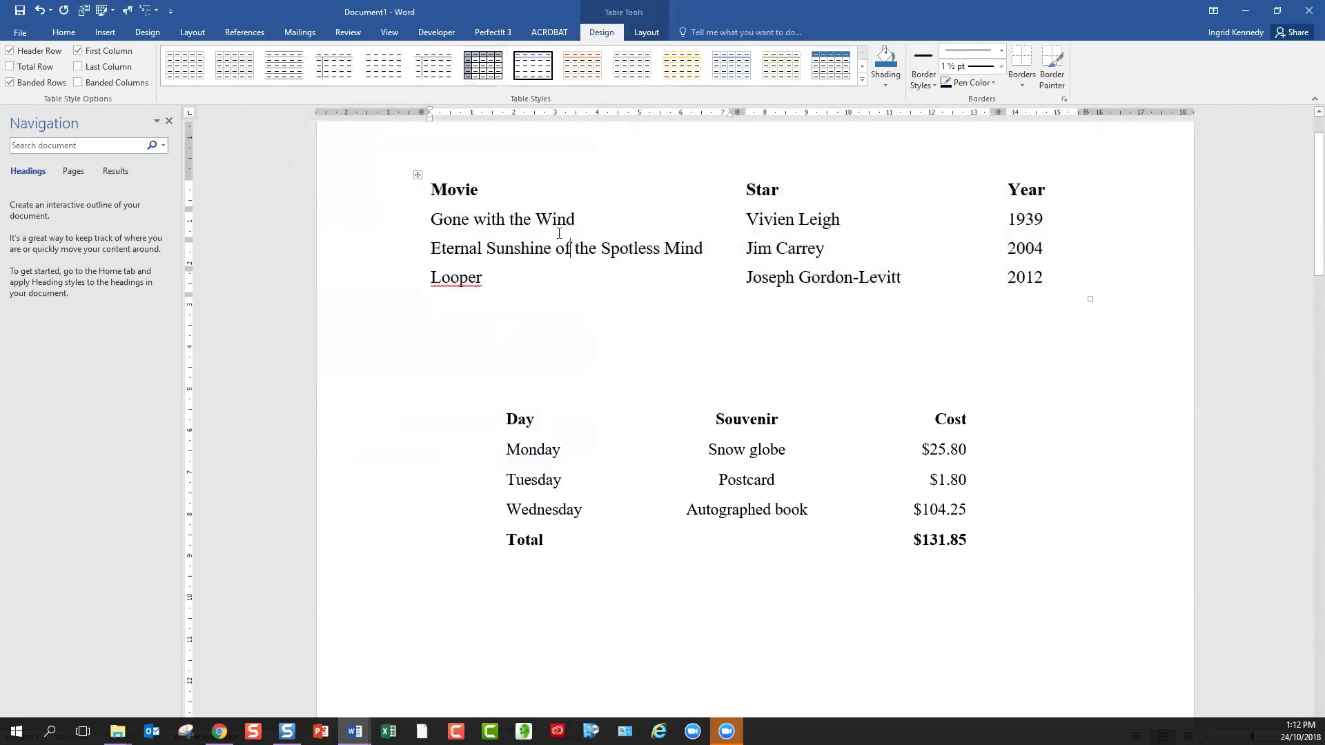
click(535, 64)
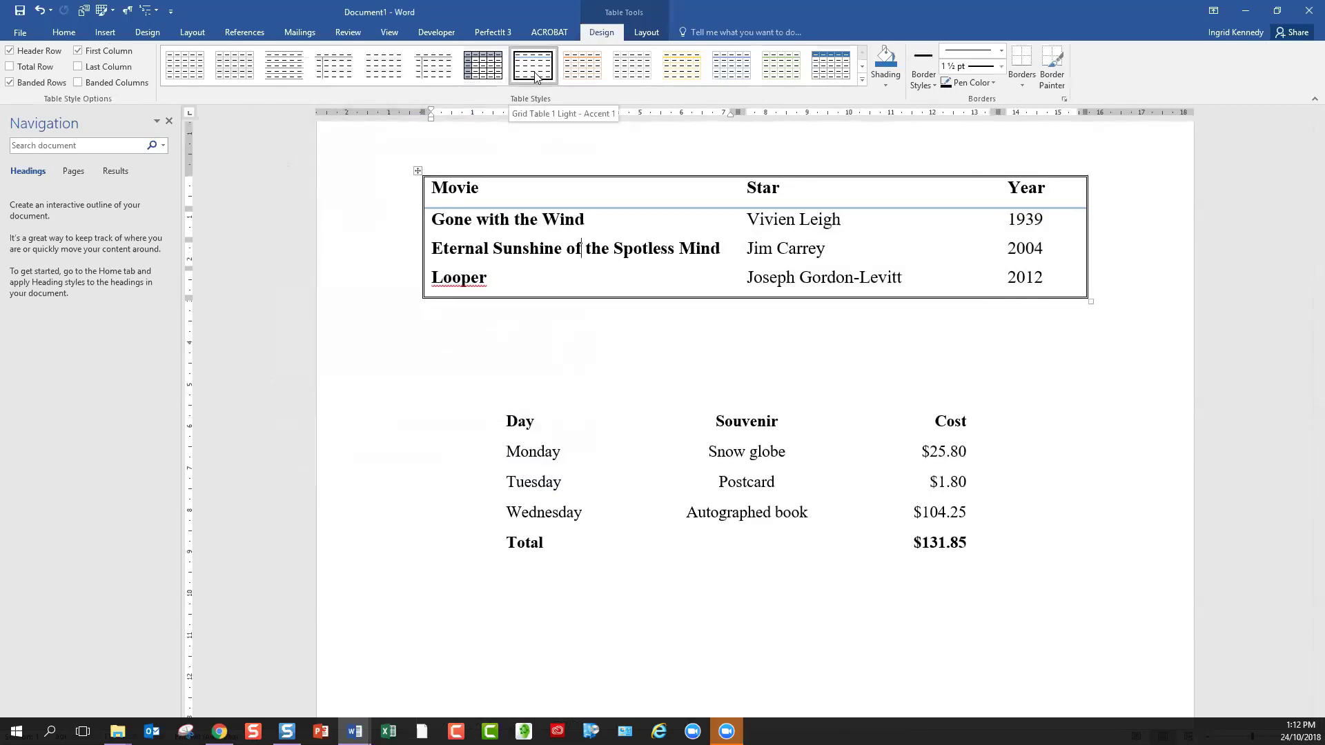
click(861, 83)
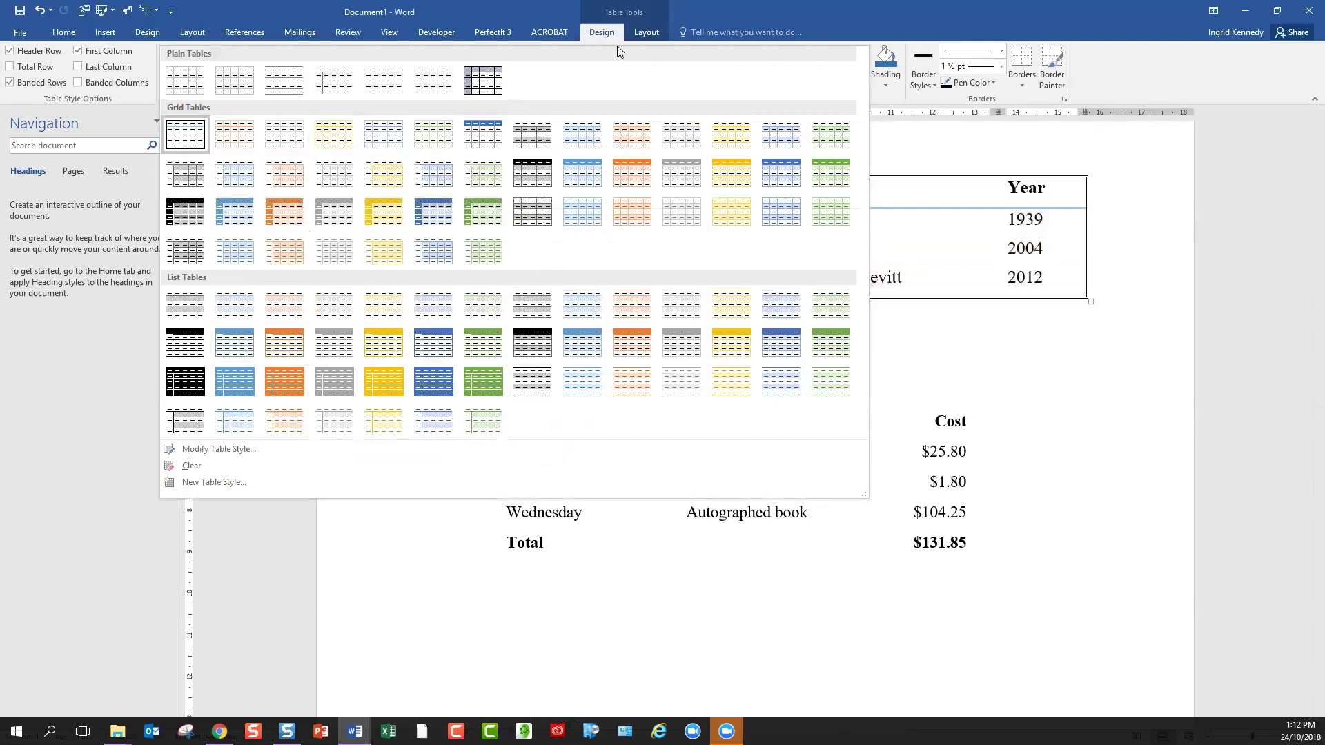
click(592, 40)
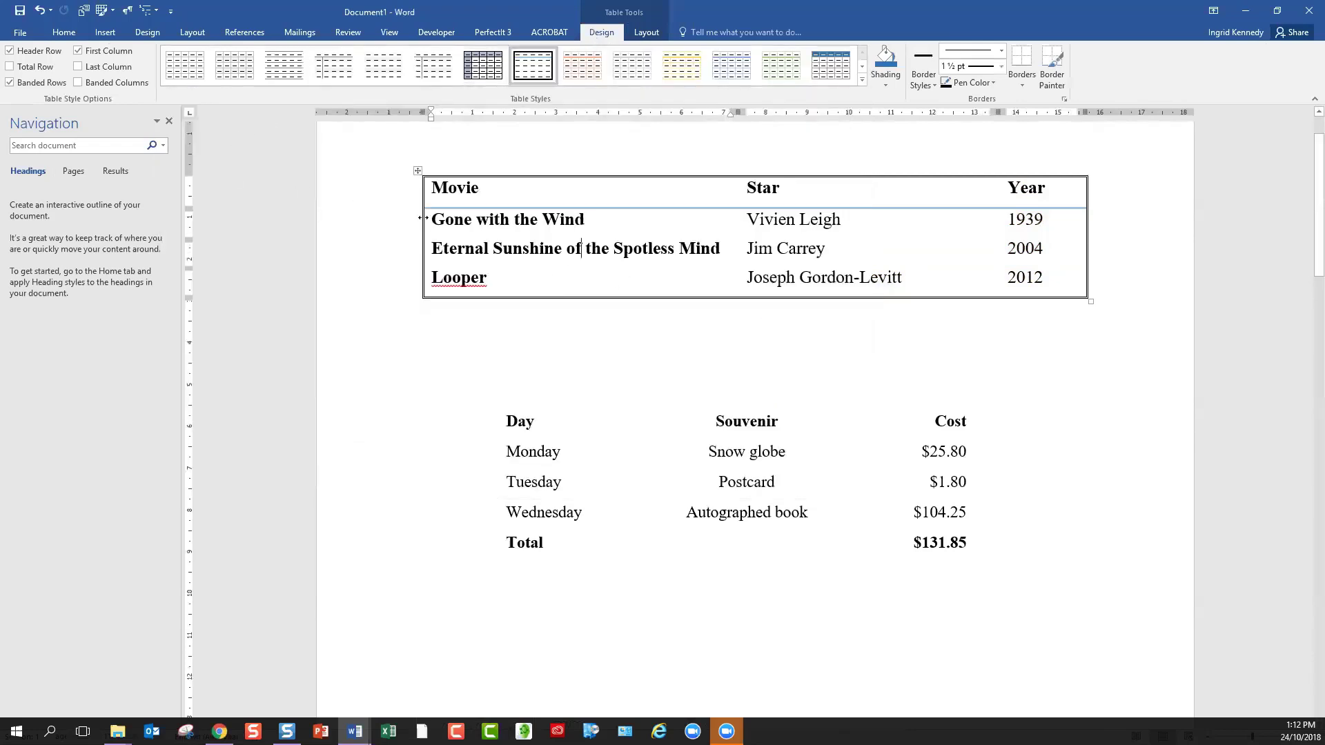
Save the document as Movie.docx in the Desktop folder, and close and reopen it
click(20, 32)
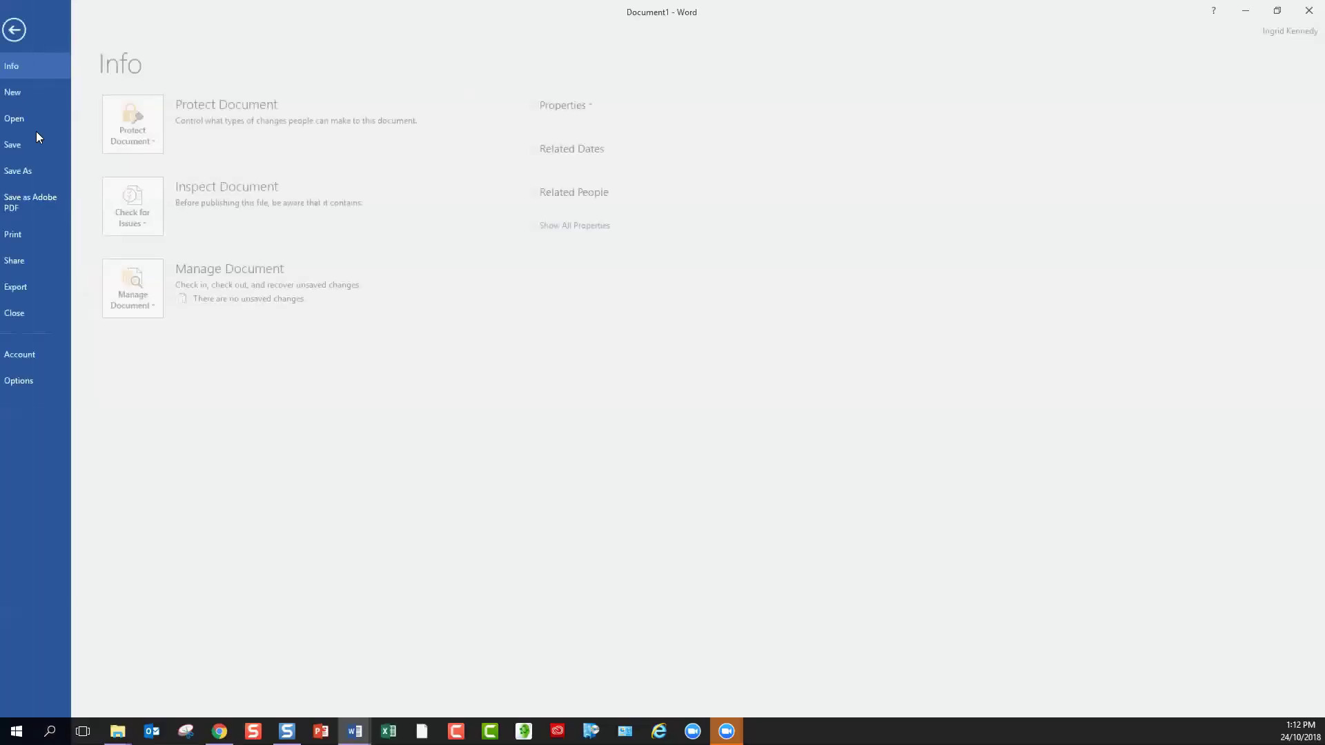
click(42, 174)
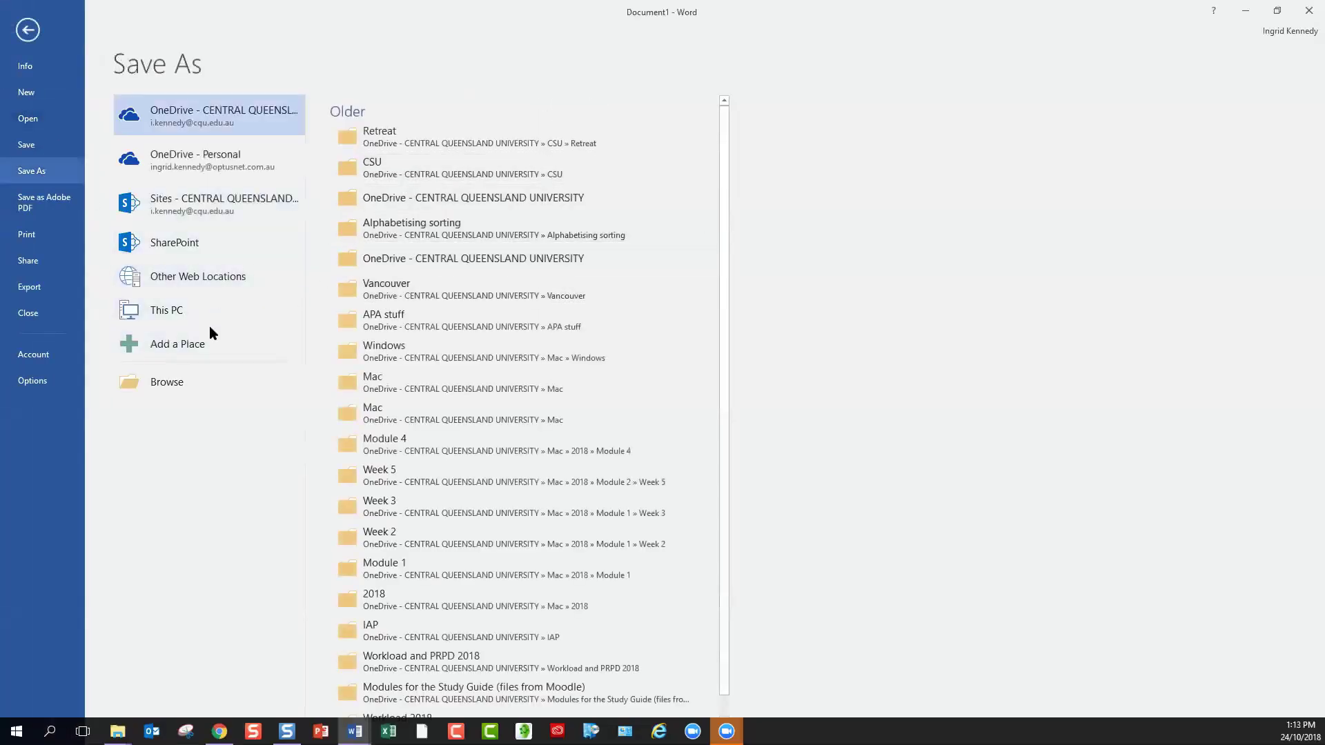
click(167, 381)
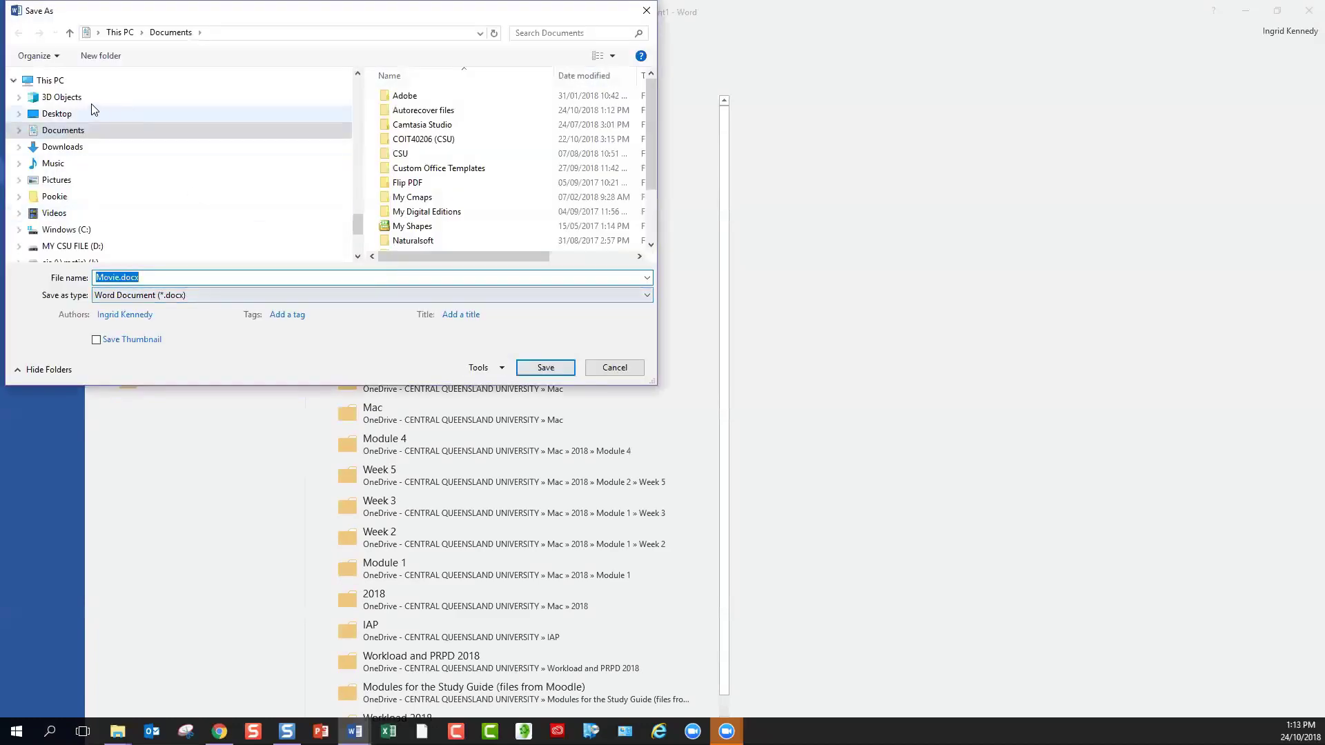
click(86, 113)
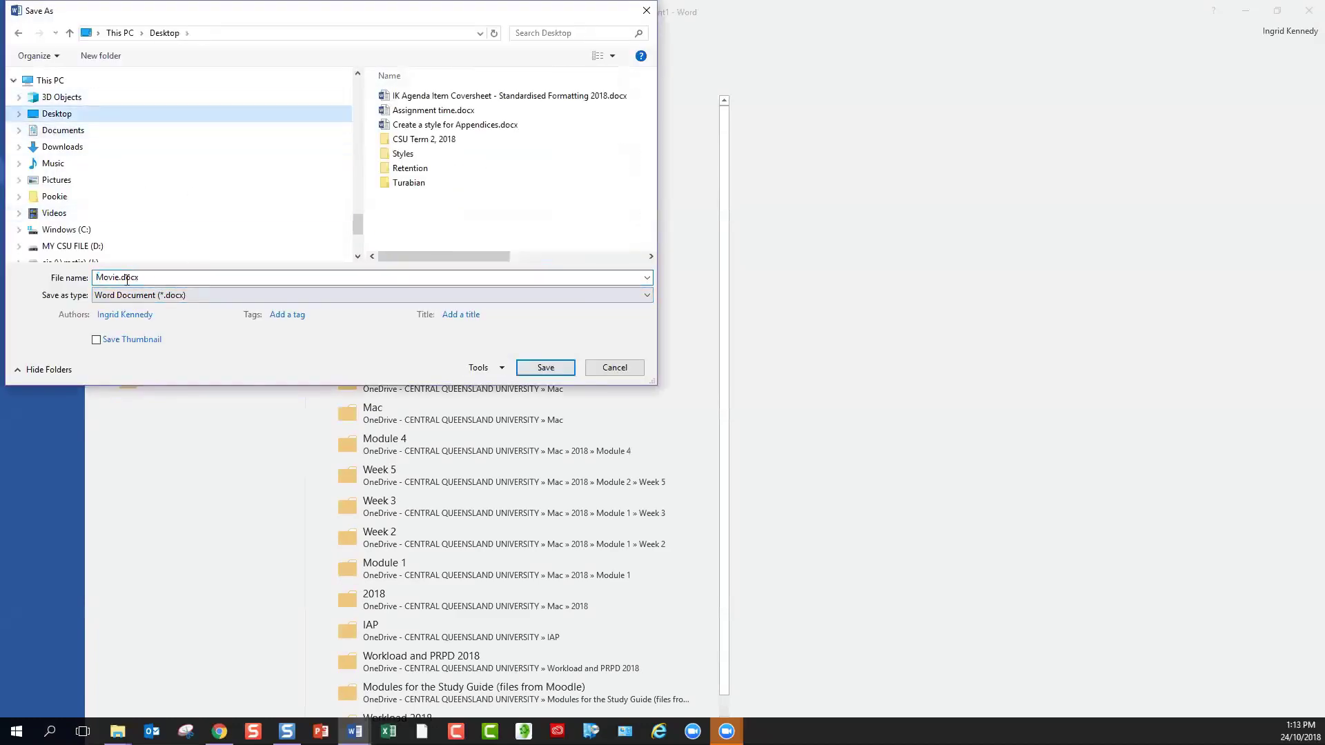
click(544, 366)
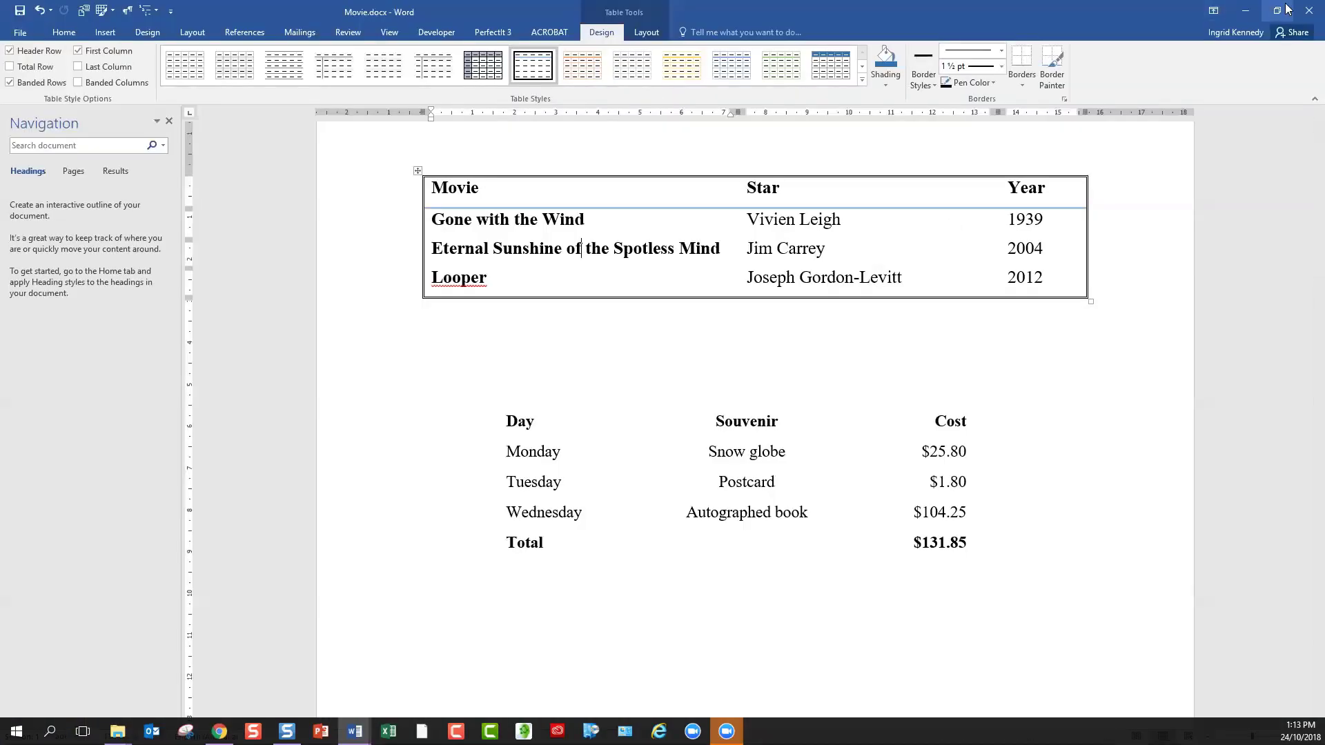
click(1306, 16)
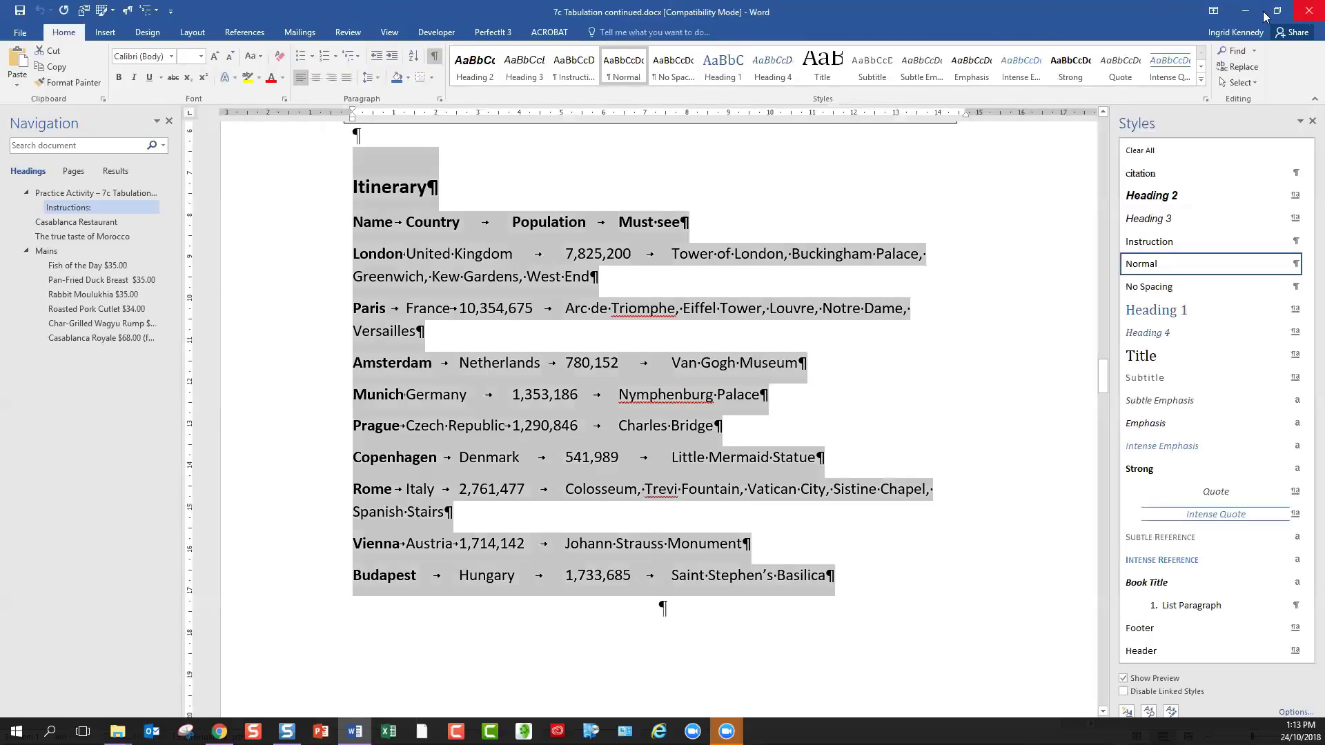
click(1250, 14)
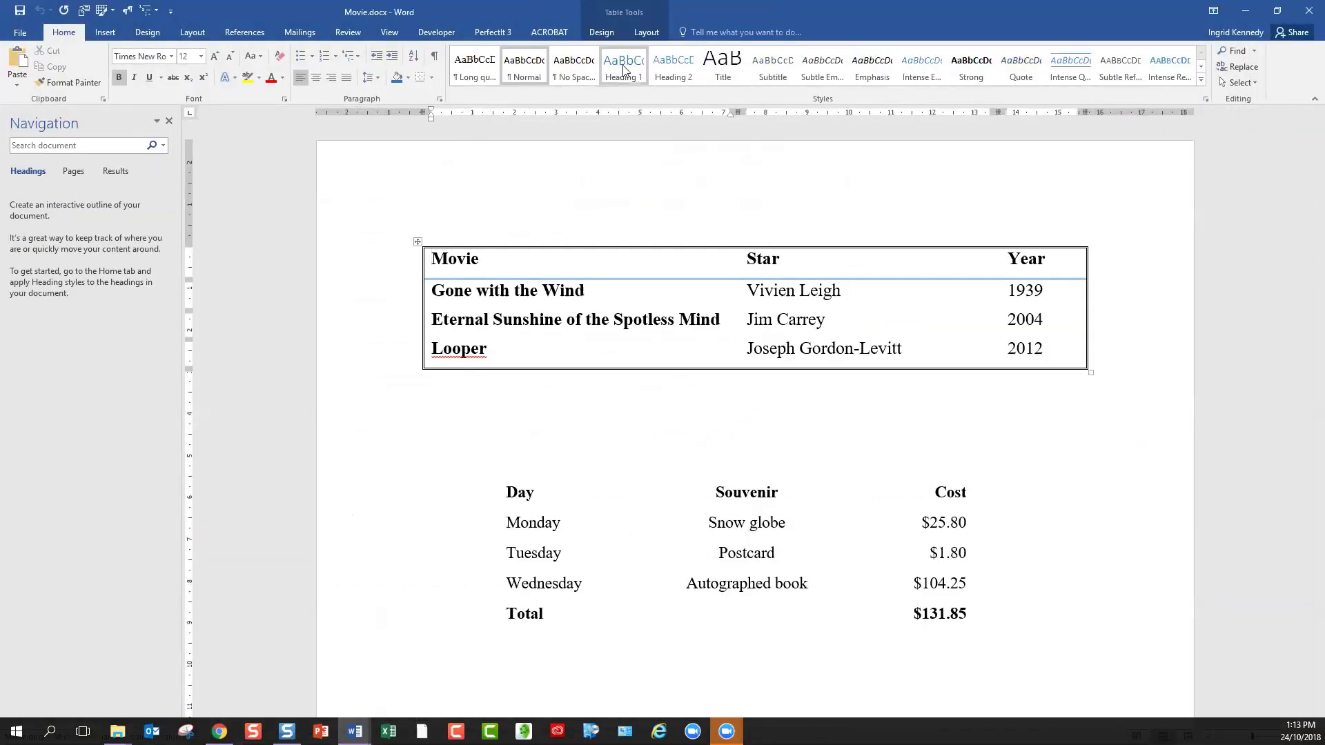
Apply the custom RHD style to the movie table and look over the available table styles
click(647, 32)
click(601, 32)
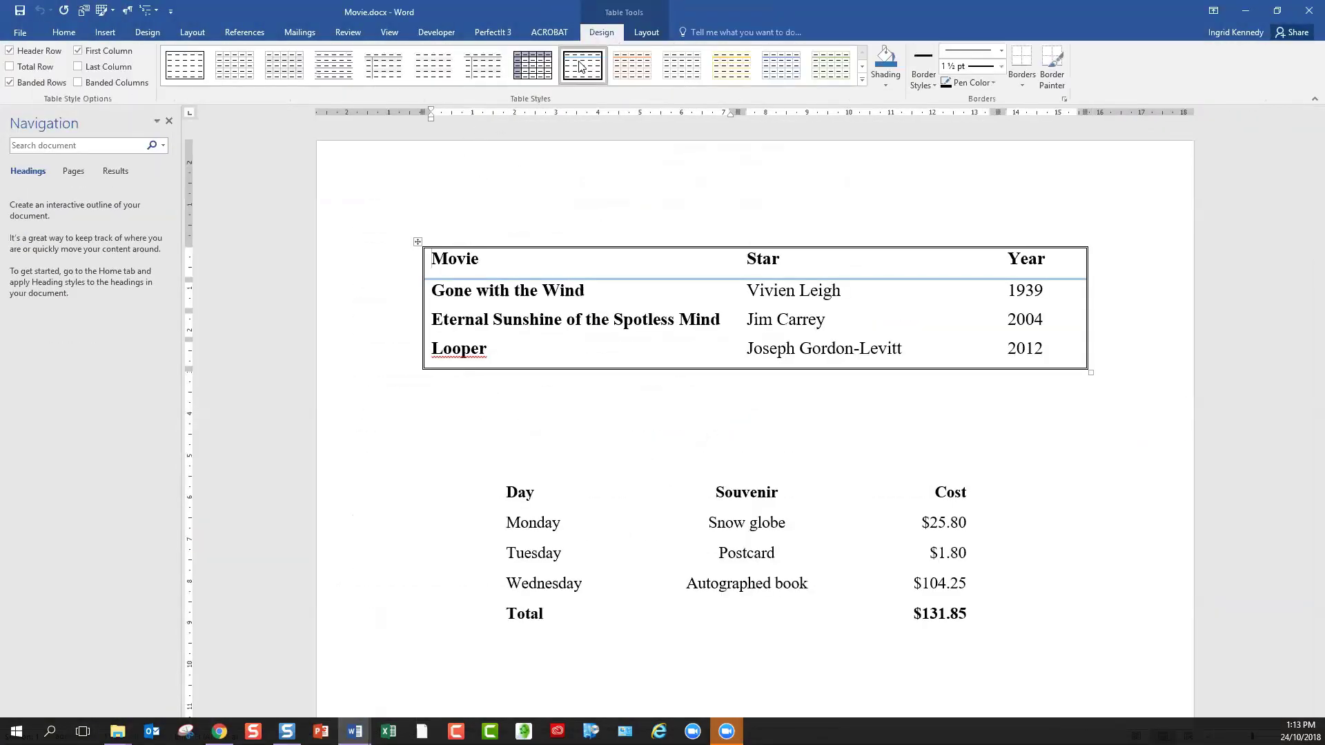
click(192, 75)
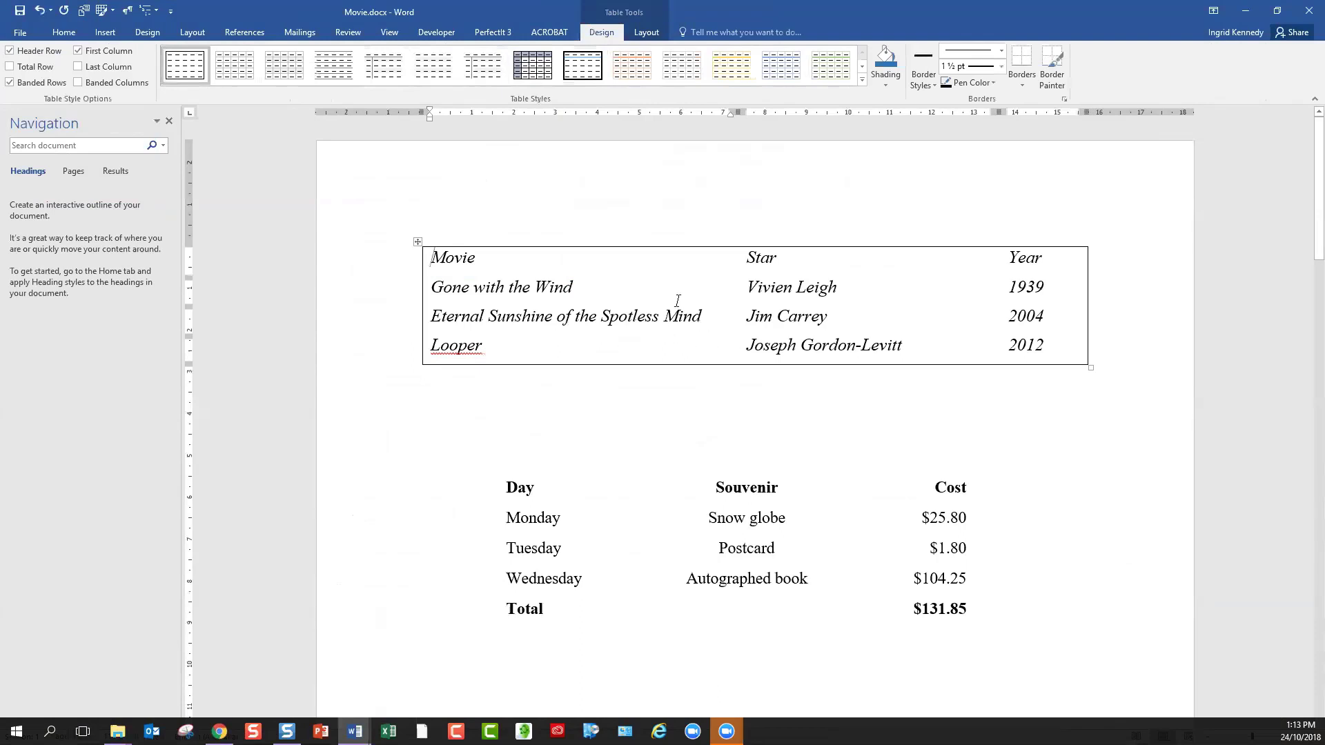
click(861, 80)
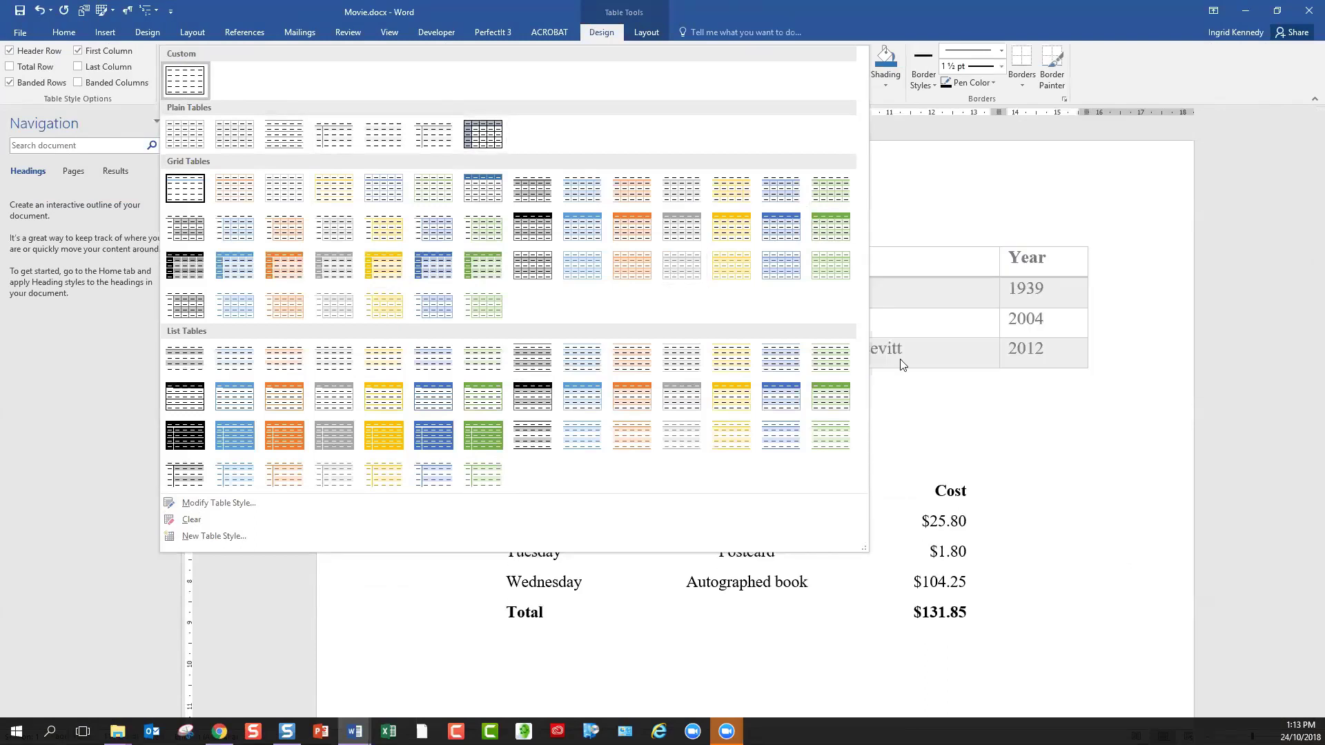
click(994, 583)
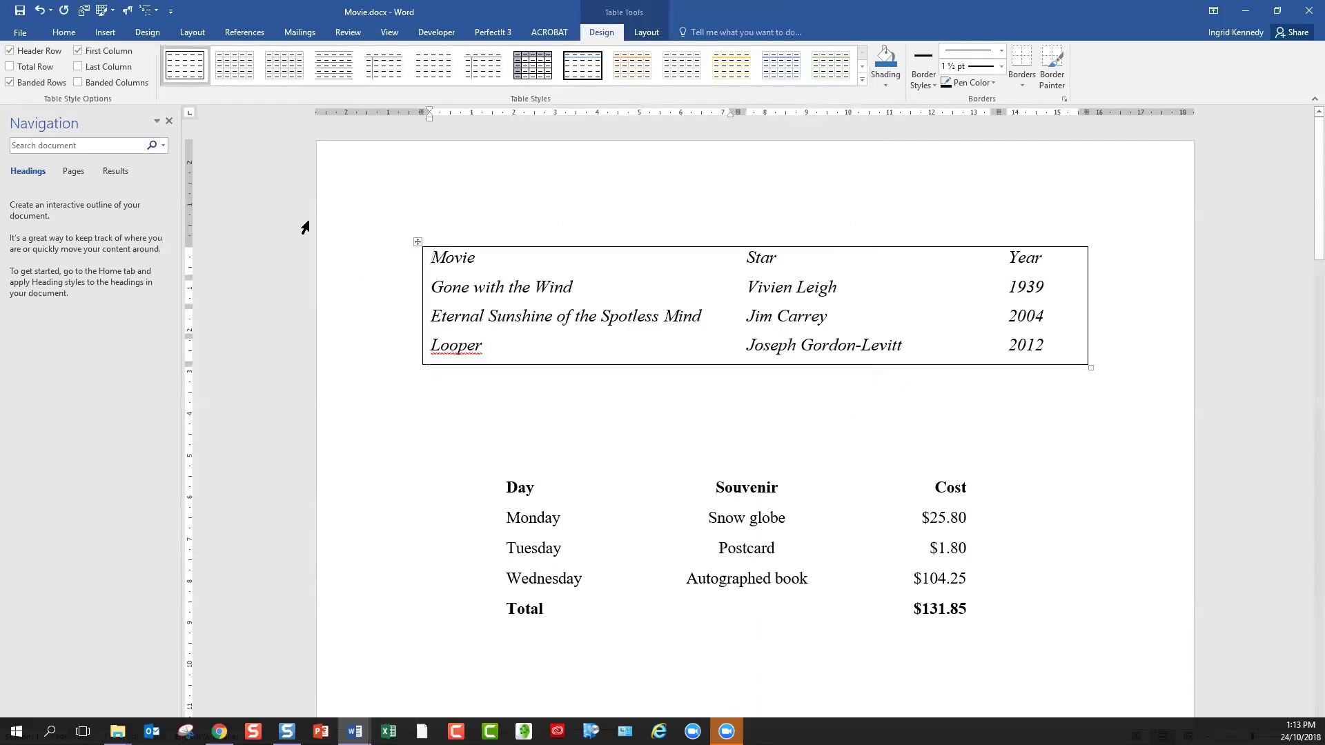